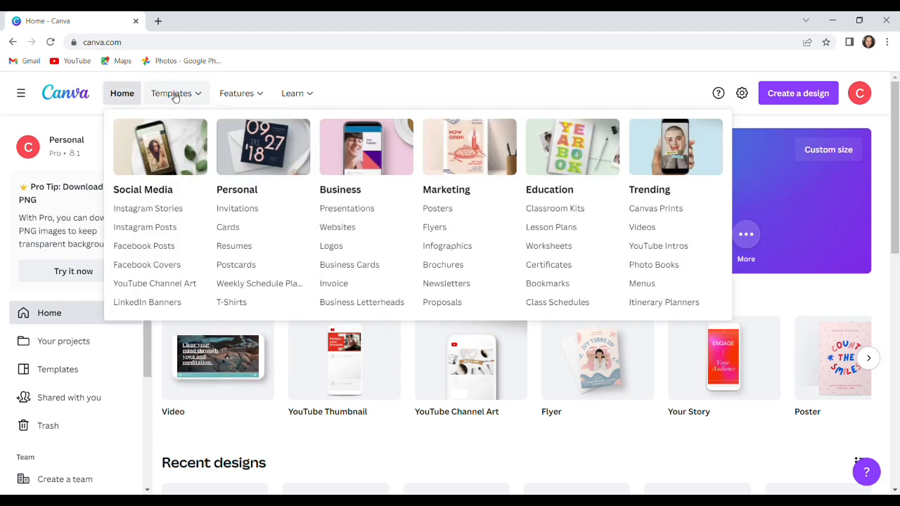
- Look over the home page's template categories, suggested formats, recent designs and side navigation entries
{"action": "mouse_move", "coordinate": [239, 93]}
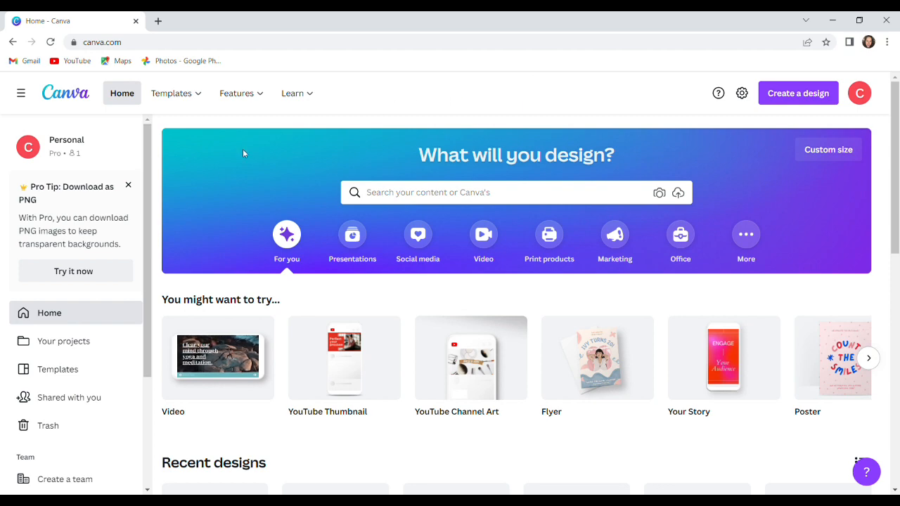
{"action": "scroll", "coordinate": [216, 285], "scroll_direction": "down", "scroll_amount": 2}
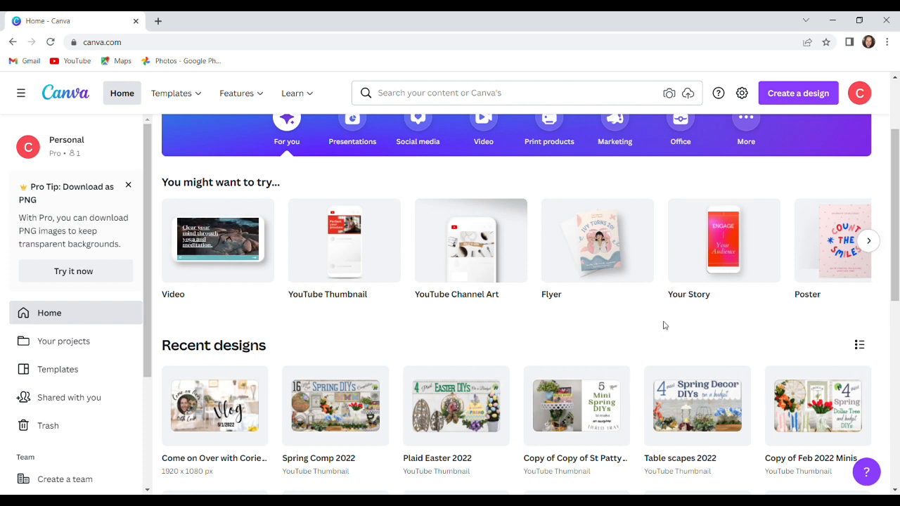
{"action": "scroll", "coordinate": [663, 324], "scroll_direction": "up", "scroll_amount": 2}
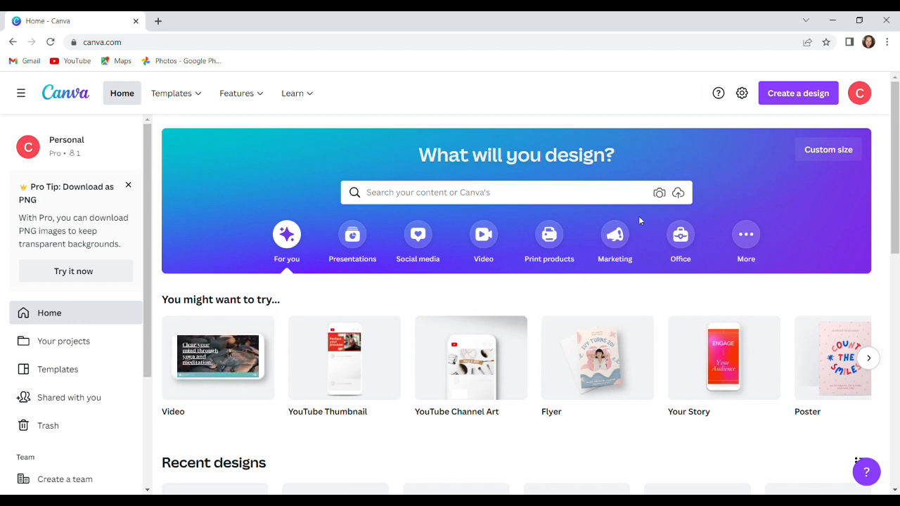
{"action": "scroll", "coordinate": [28, 232], "scroll_direction": "down", "scroll_amount": 2}
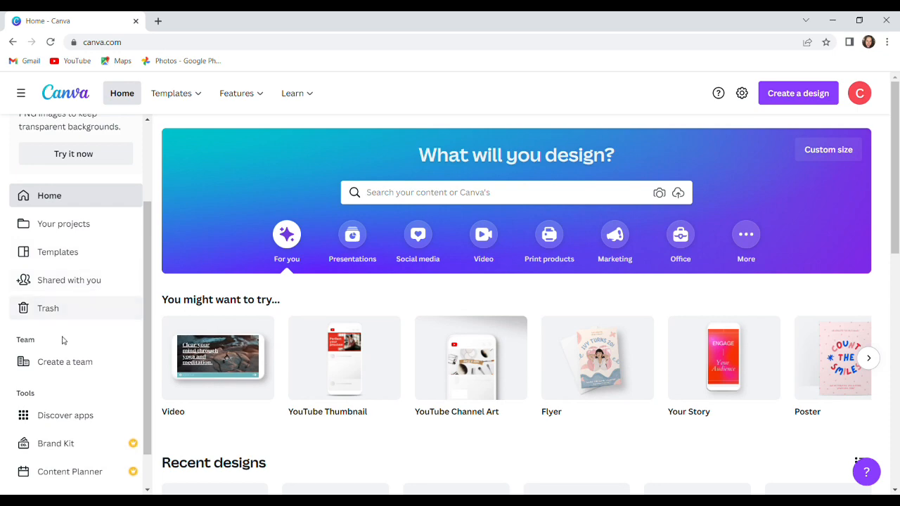
{"action": "scroll", "coordinate": [72, 284], "scroll_direction": "down", "scroll_amount": 1}
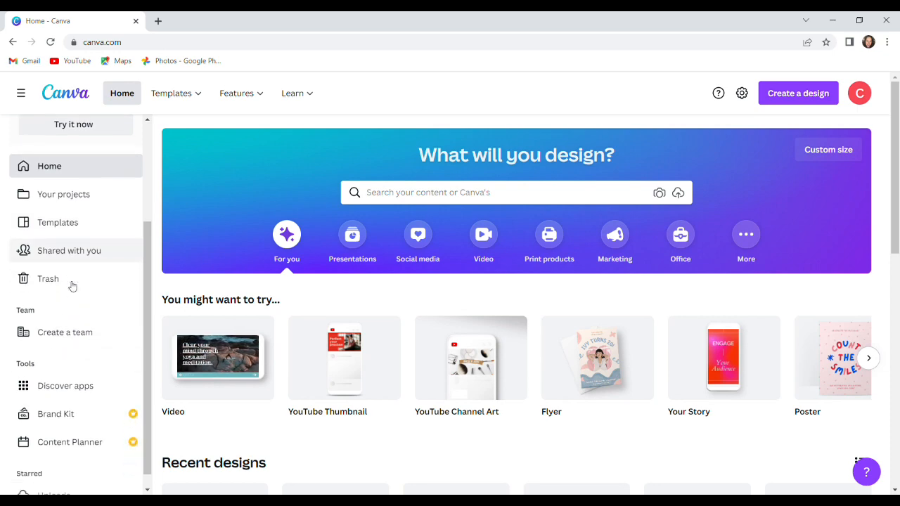
{"action": "scroll", "coordinate": [86, 275], "scroll_direction": "down", "scroll_amount": 3}
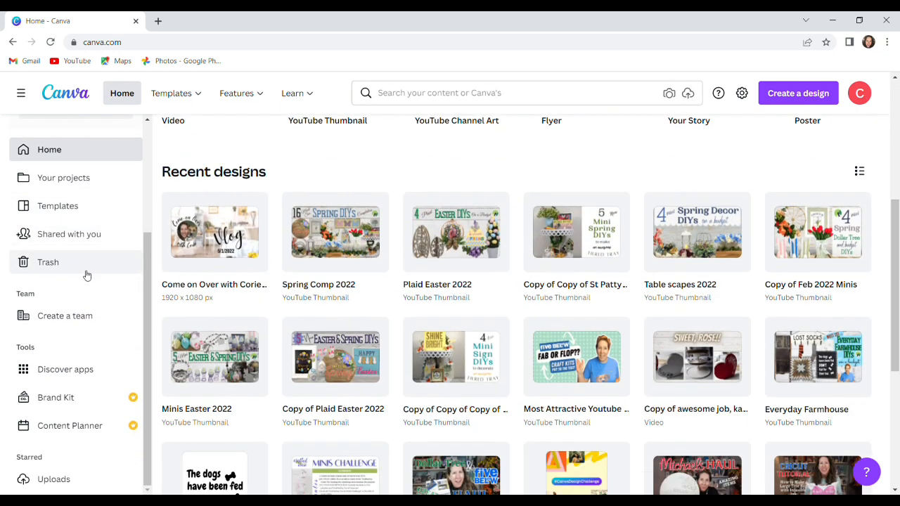
{"action": "scroll", "coordinate": [308, 277], "scroll_direction": "down", "scroll_amount": 2}
{"action": "scroll", "coordinate": [258, 278], "scroll_direction": "up", "scroll_amount": 6}
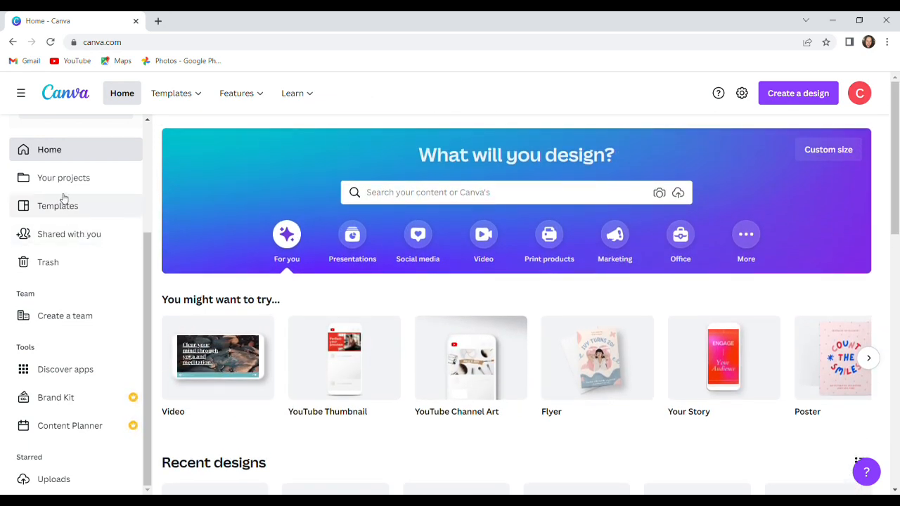
{"action": "scroll", "coordinate": [63, 199], "scroll_direction": "up", "scroll_amount": 3}
- Open the templates page and review the template types its search suggests and the recommended templates
{"action": "left_click", "coordinate": [58, 369]}
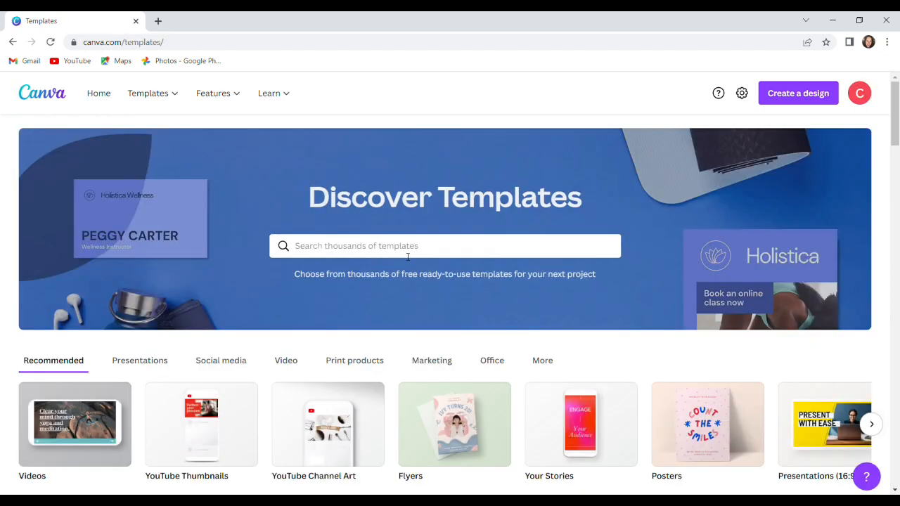
{"action": "left_click", "coordinate": [346, 252]}
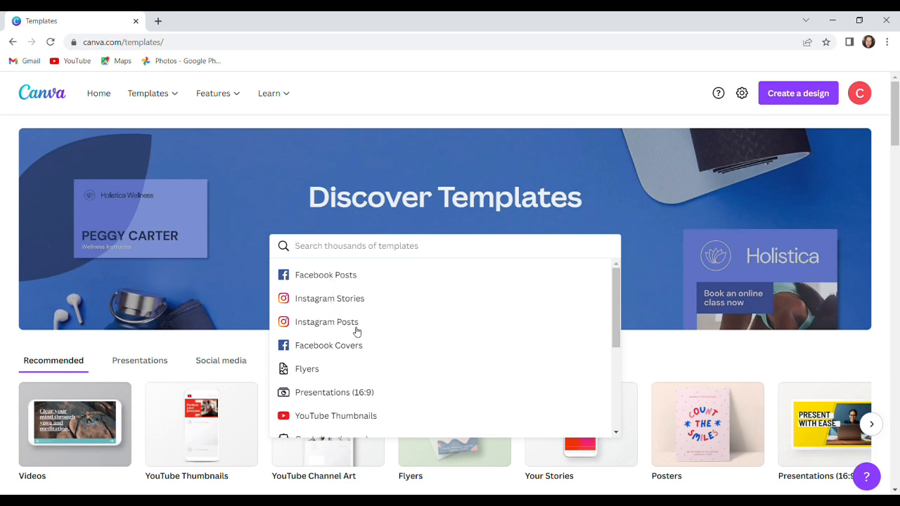
{"action": "scroll", "coordinate": [374, 312], "scroll_direction": "down", "scroll_amount": 1}
{"action": "scroll", "coordinate": [357, 310], "scroll_direction": "down", "scroll_amount": 2}
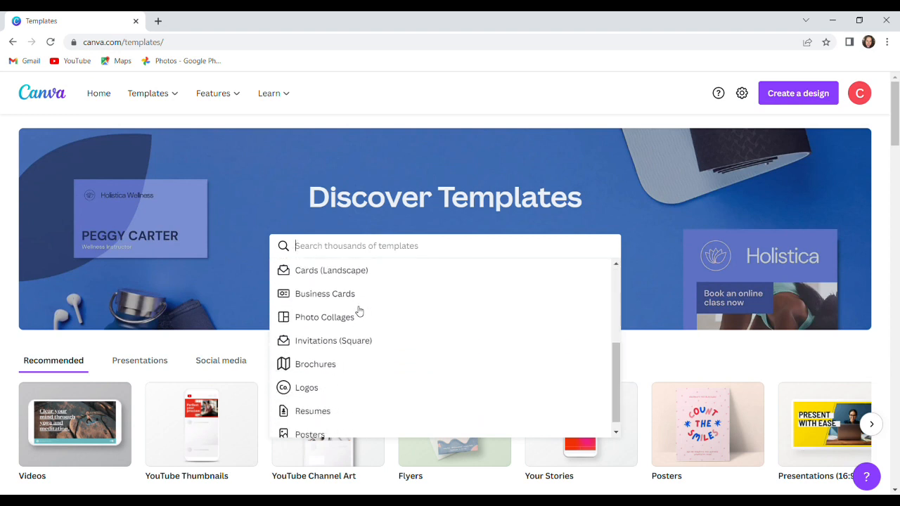
{"action": "scroll", "coordinate": [359, 311], "scroll_direction": "up", "scroll_amount": 3}
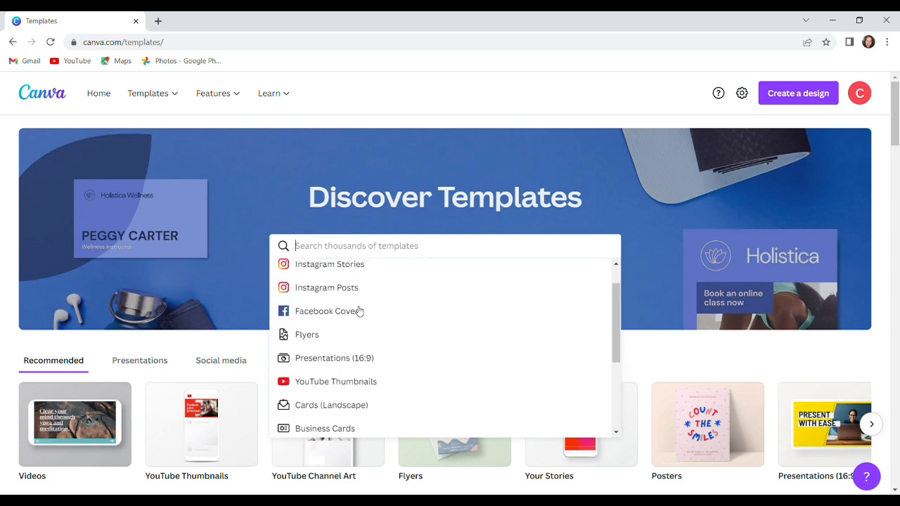
{"action": "scroll", "coordinate": [358, 311], "scroll_direction": "down", "scroll_amount": 2}
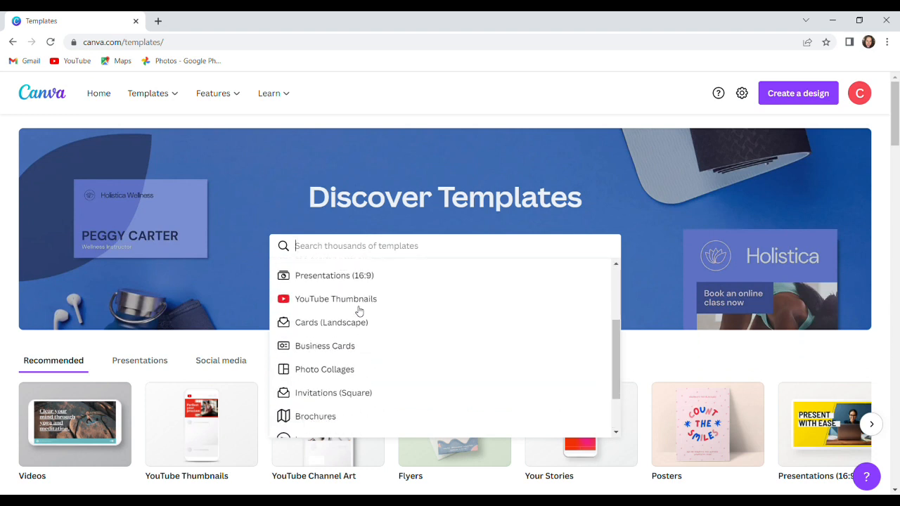
{"action": "scroll", "coordinate": [359, 311], "scroll_direction": "down", "scroll_amount": 1}
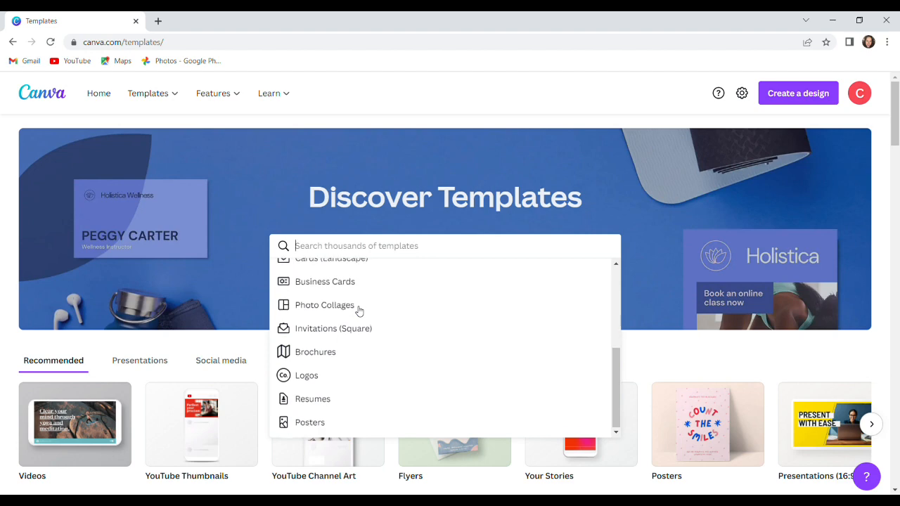
{"action": "scroll", "coordinate": [361, 342], "scroll_direction": "down", "scroll_amount": 1}
{"action": "scroll", "coordinate": [362, 342], "scroll_direction": "down", "scroll_amount": 2}
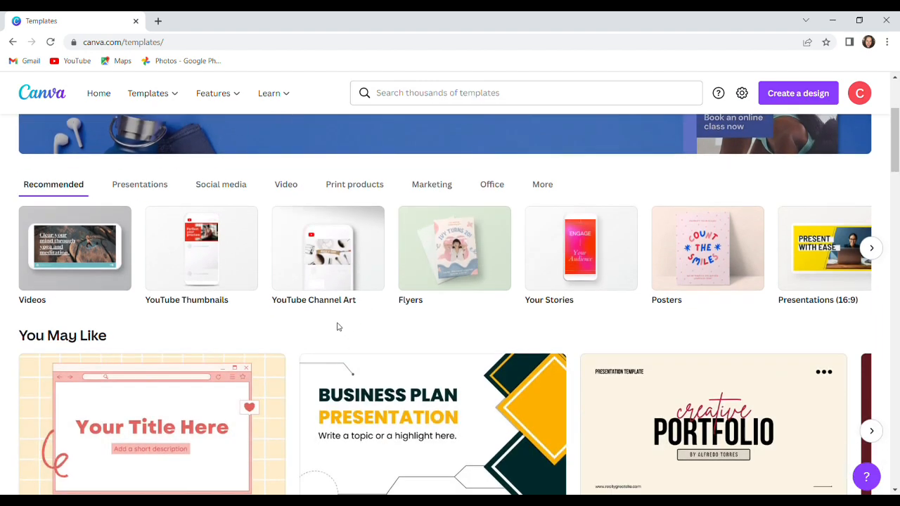
{"action": "scroll", "coordinate": [373, 247], "scroll_direction": "up", "scroll_amount": 3}
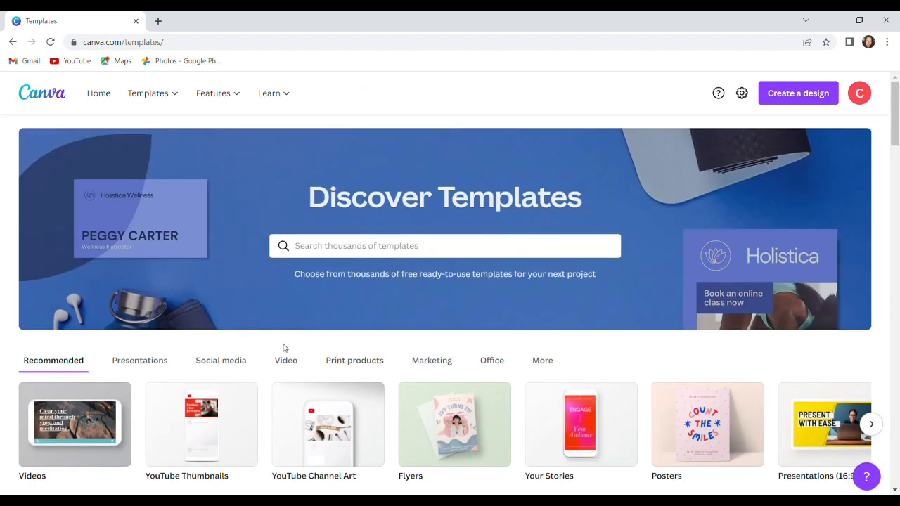
- Open the Flyers templates, filter them to the 8.5 × 11 in format, and review the style and theme filters
{"action": "left_click", "coordinate": [329, 252]}
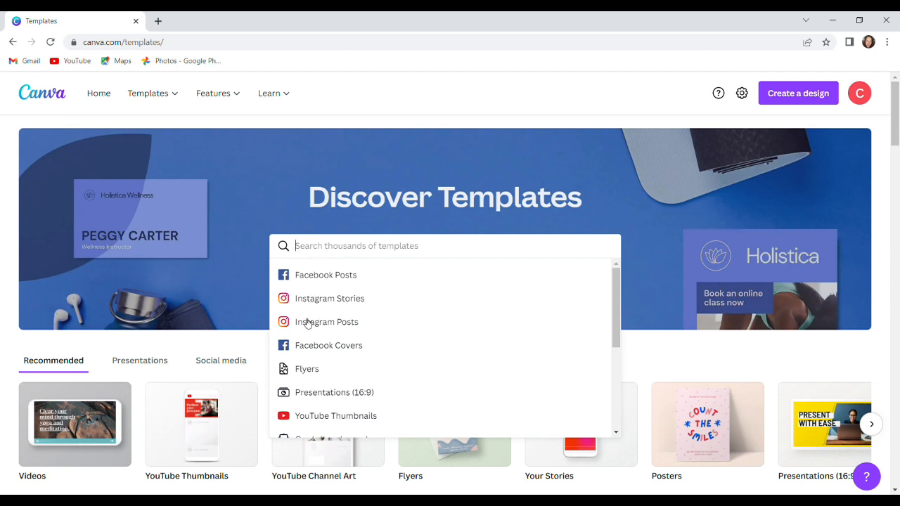
{"action": "left_click", "coordinate": [306, 370]}
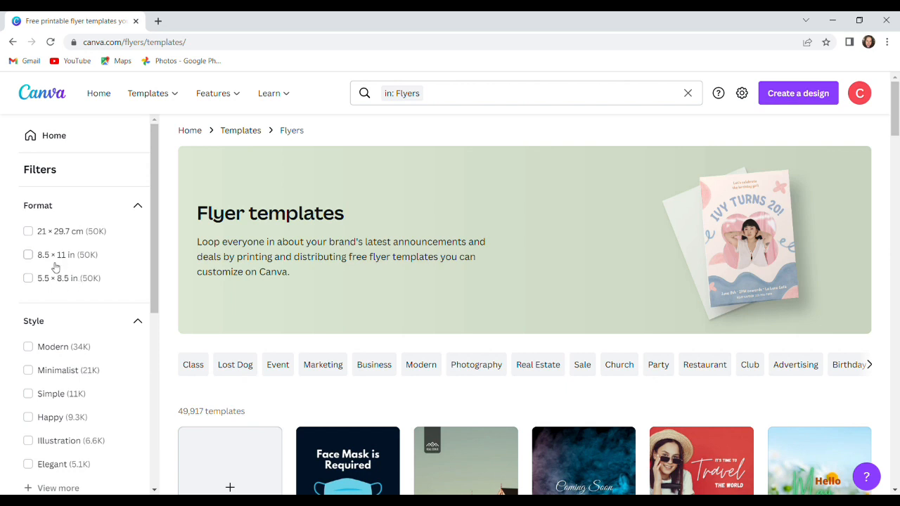
{"action": "left_click", "coordinate": [28, 256]}
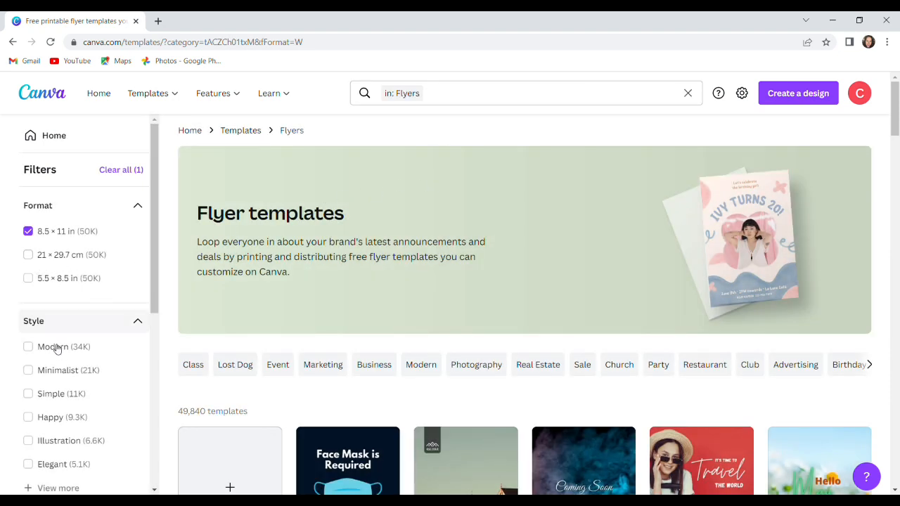
{"action": "scroll", "coordinate": [56, 345], "scroll_direction": "down", "scroll_amount": 2}
{"action": "scroll", "coordinate": [53, 339], "scroll_direction": "down", "scroll_amount": 1}
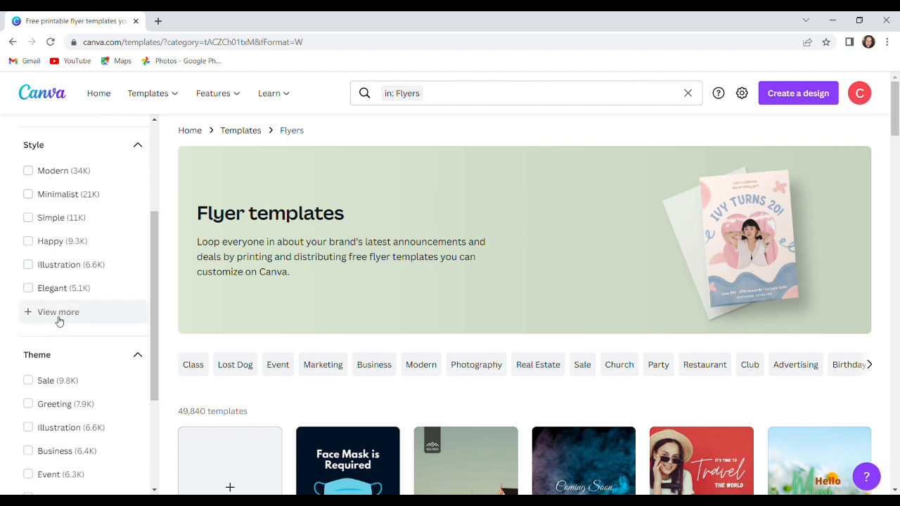
{"action": "scroll", "coordinate": [59, 321], "scroll_direction": "down", "scroll_amount": 2}
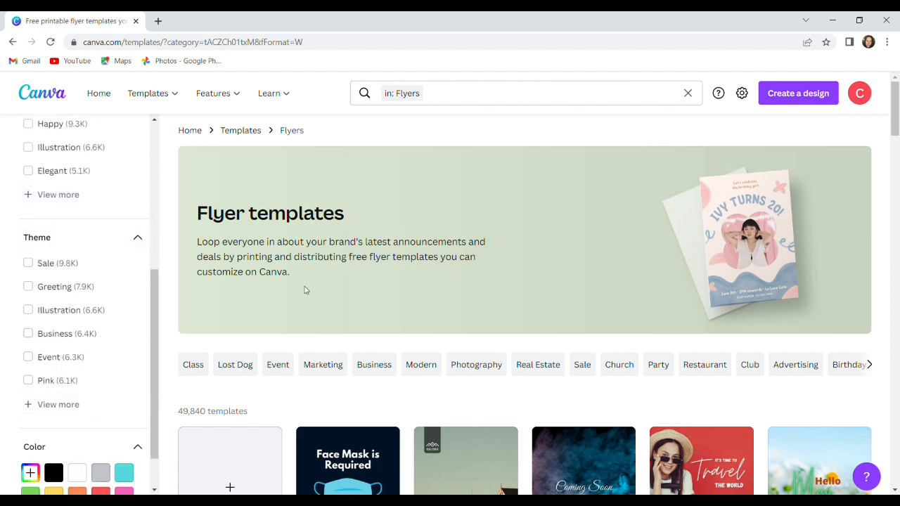
- Search the templates for "farm house"
{"action": "left_click", "coordinate": [436, 93]}
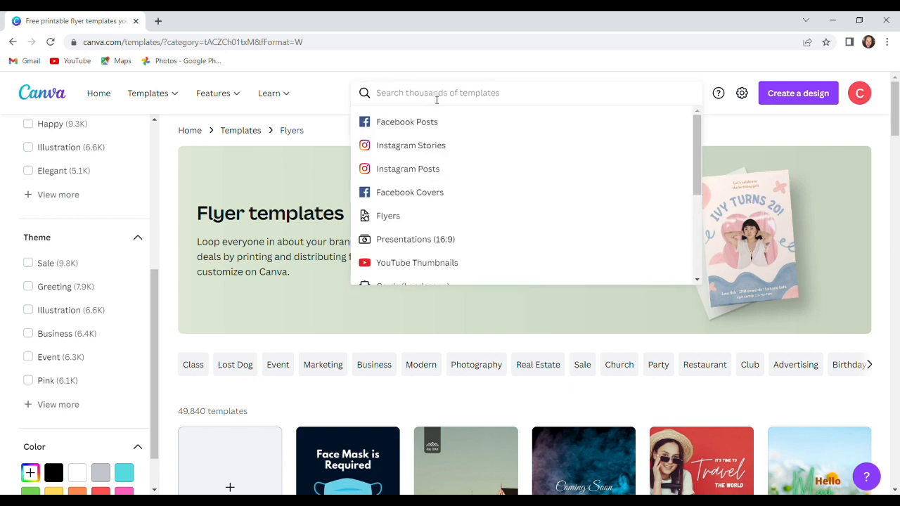
{"action": "type", "text": "fa"}
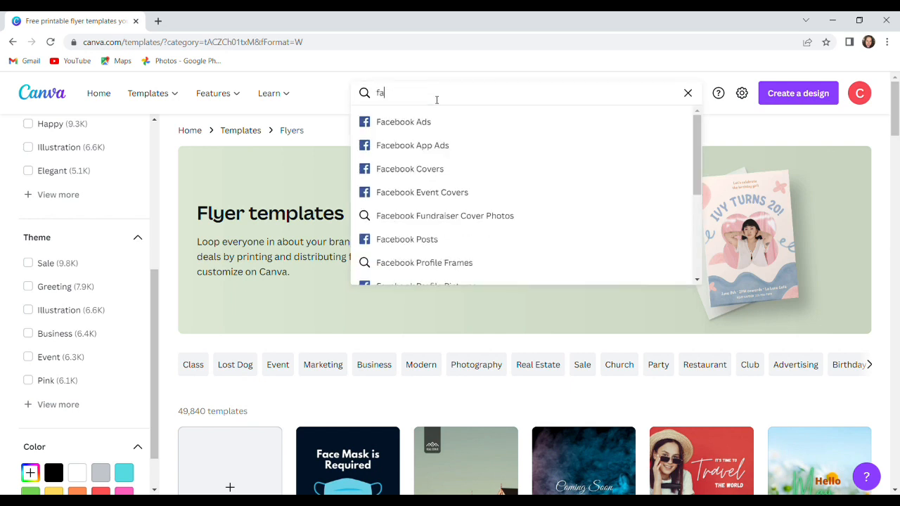
{"action": "type", "text": "rm hou"}
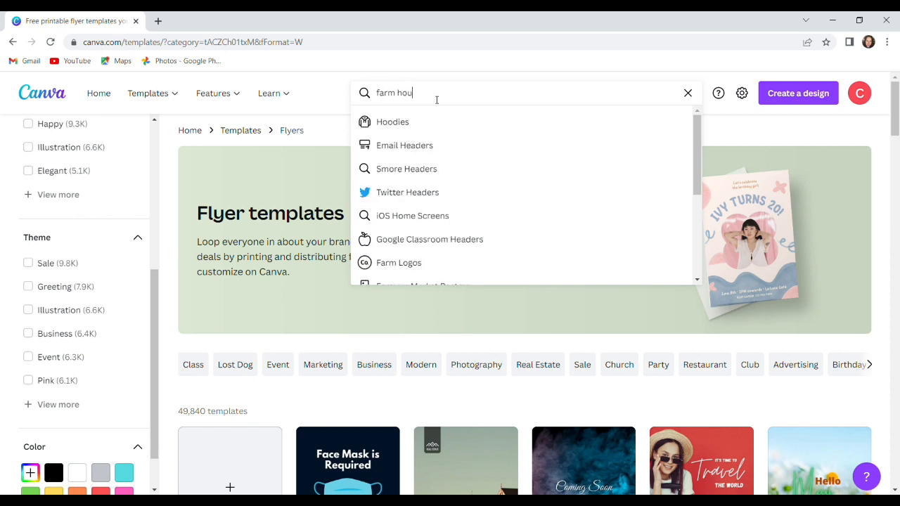
{"action": "type", "text": "se"}
{"action": "key", "text": "Return"}
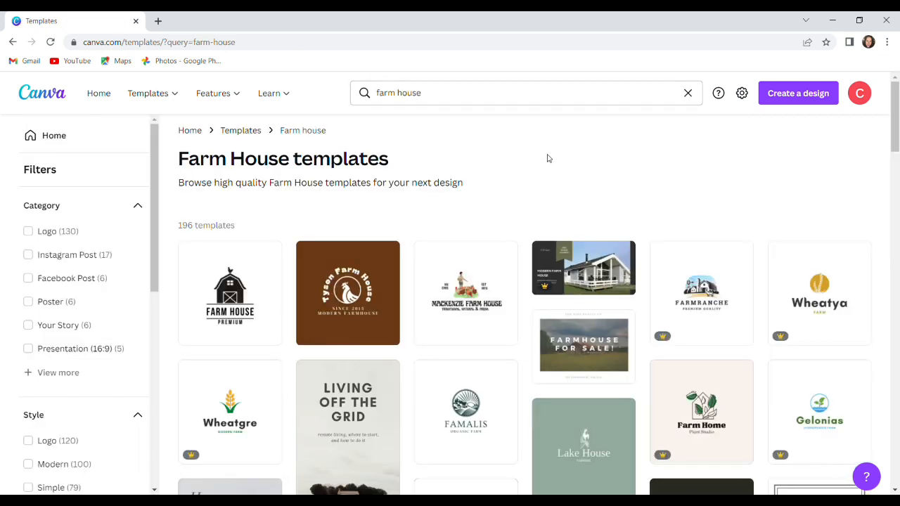
- Find the beige "The Green Land" circular farm logo among the farm house templates and open its details
{"action": "scroll", "coordinate": [638, 197], "scroll_direction": "down", "scroll_amount": 3}
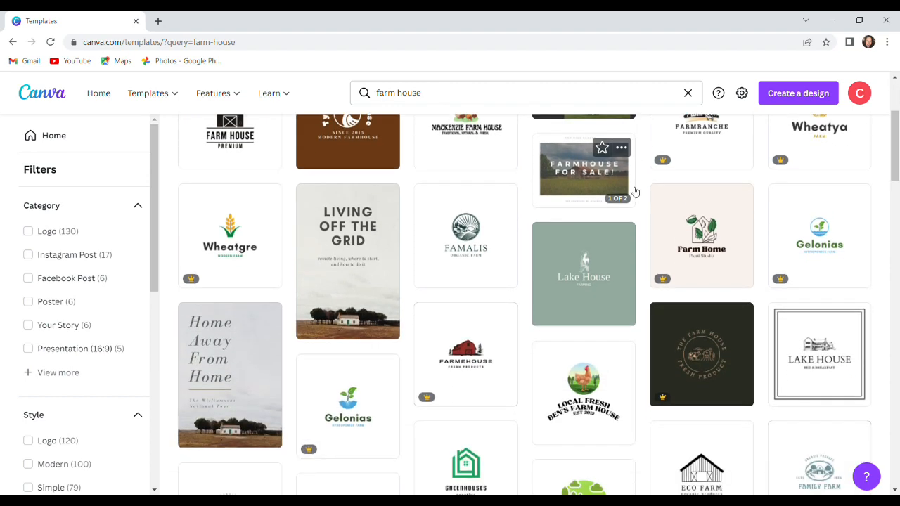
{"action": "scroll", "coordinate": [635, 192], "scroll_direction": "down", "scroll_amount": 2}
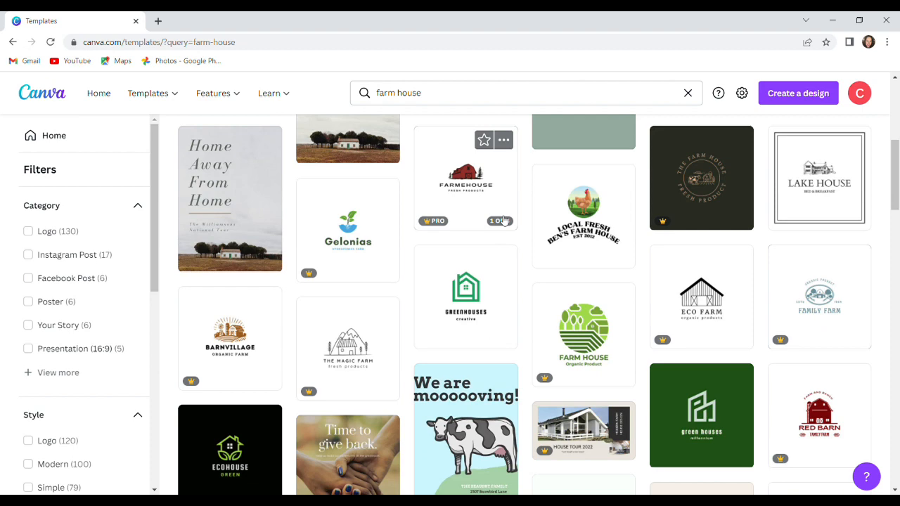
{"action": "scroll", "coordinate": [500, 219], "scroll_direction": "down", "scroll_amount": 2}
{"action": "scroll", "coordinate": [500, 219], "scroll_direction": "down", "scroll_amount": 1}
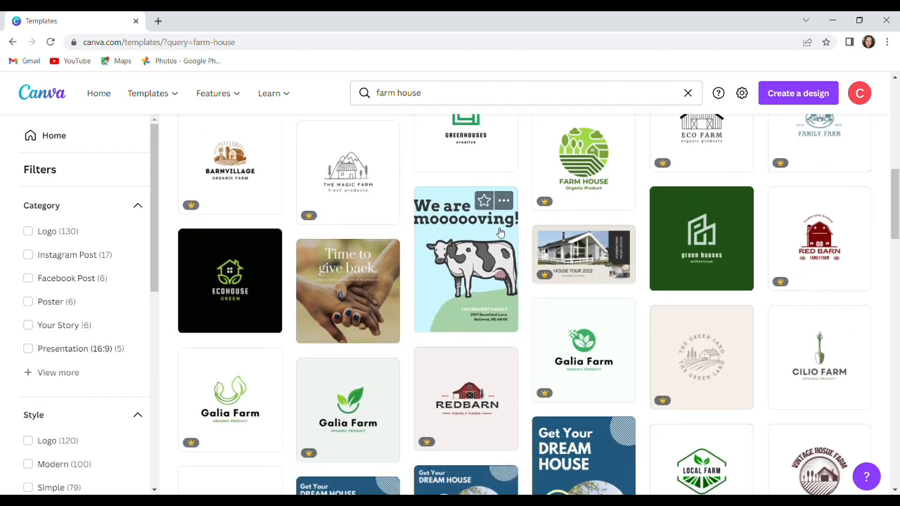
{"action": "scroll", "coordinate": [500, 233], "scroll_direction": "down", "scroll_amount": 1}
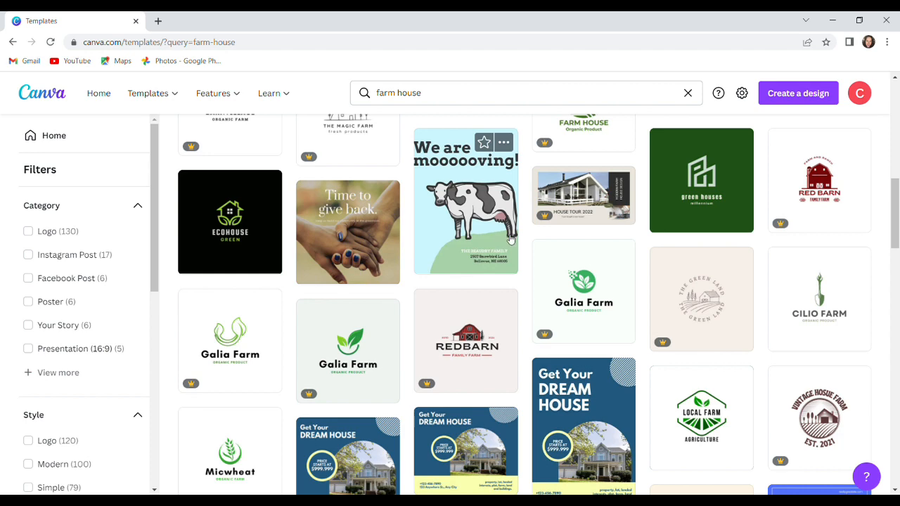
{"action": "scroll", "coordinate": [538, 248], "scroll_direction": "down", "scroll_amount": 2}
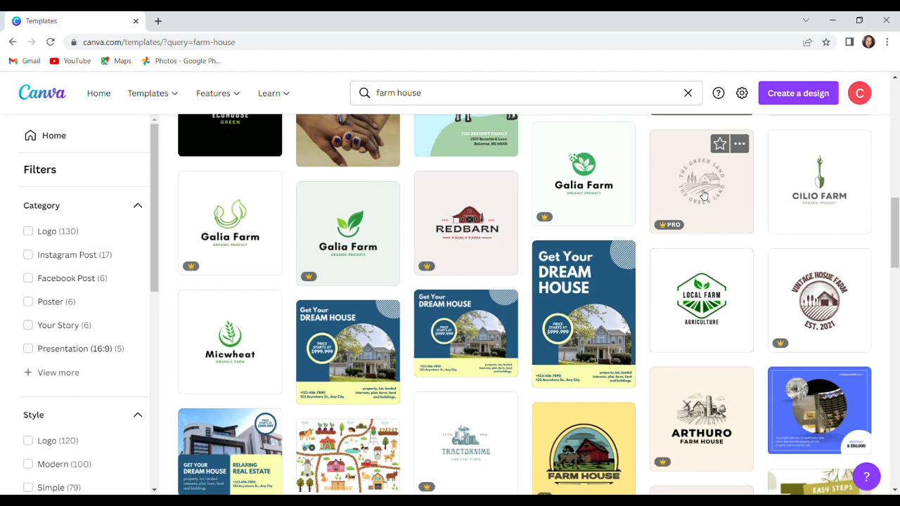
{"action": "left_click", "coordinate": [700, 194]}
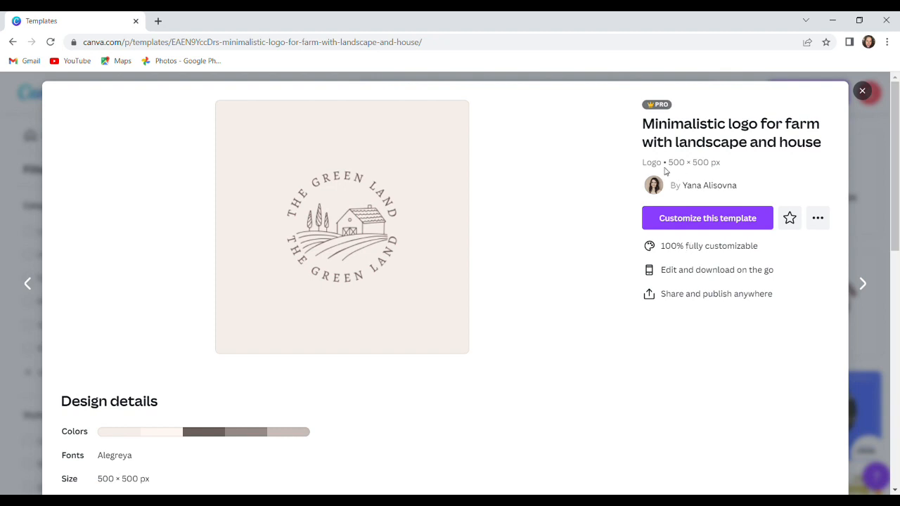
- Open the minimalistic farm logo template in the editor for customizing
{"action": "left_click_drag", "start_coordinate": [641, 106], "coordinate": [654, 92]}
{"action": "mouse_move", "coordinate": [649, 106]}
{"action": "left_click", "coordinate": [688, 220]}
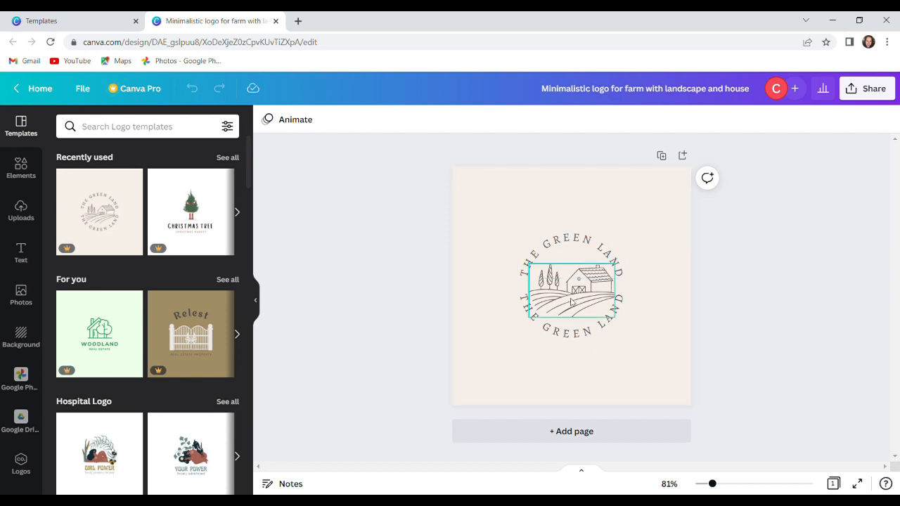
- Replace the upper curved text of the logo with "FARM TO TABLE"
{"action": "left_click", "coordinate": [561, 252]}
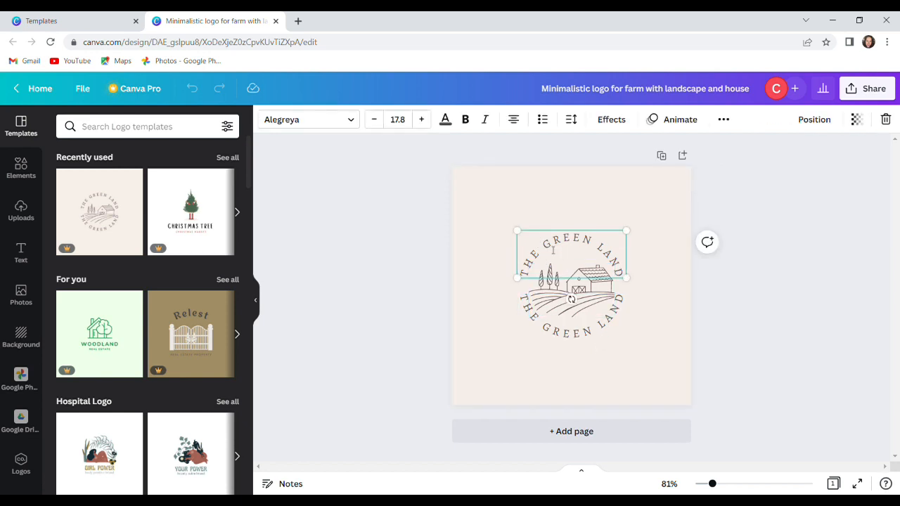
{"action": "double_click", "coordinate": [550, 250]}
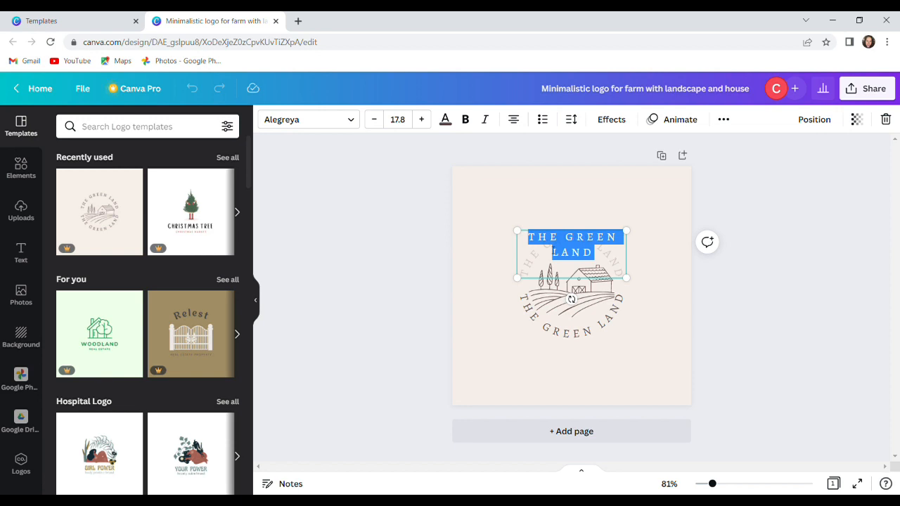
{"action": "type", "text": "F"}
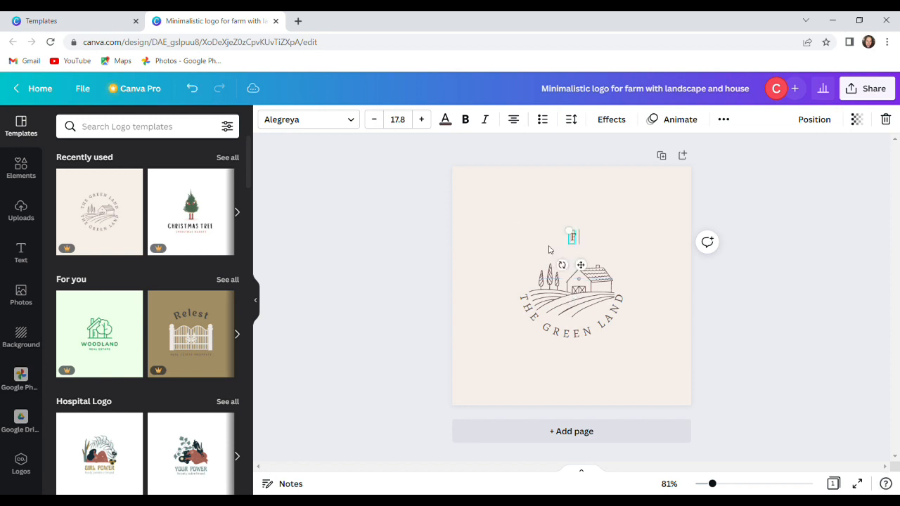
{"action": "type", "text": "ARM TO TABLE"}
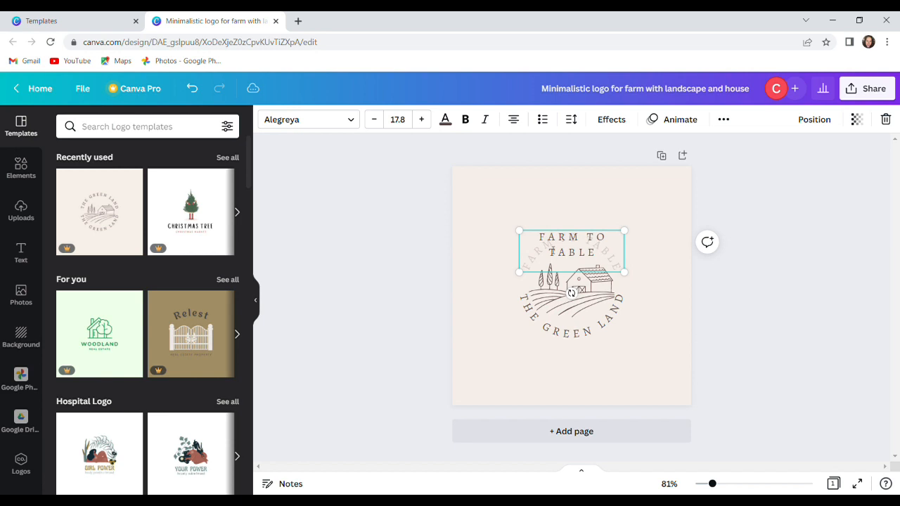
- Replace the lower curved text of the logo with "EAT AT JOE'S"
{"action": "left_click", "coordinate": [659, 287]}
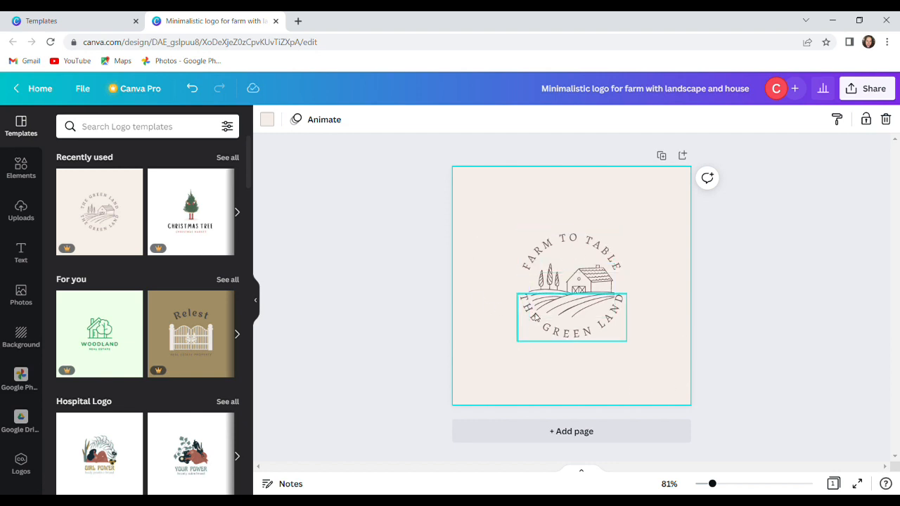
{"action": "left_click", "coordinate": [534, 318]}
{"action": "left_click", "coordinate": [538, 318]}
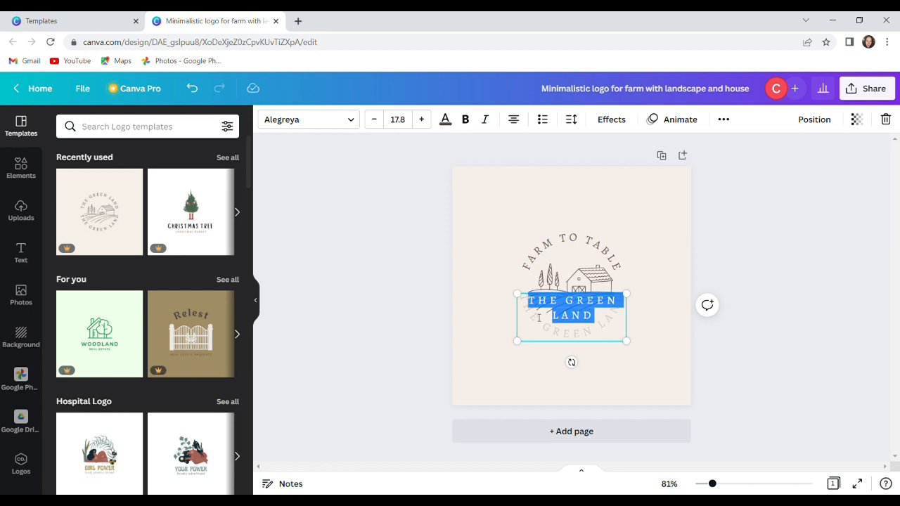
{"action": "type", "text": "EA"}
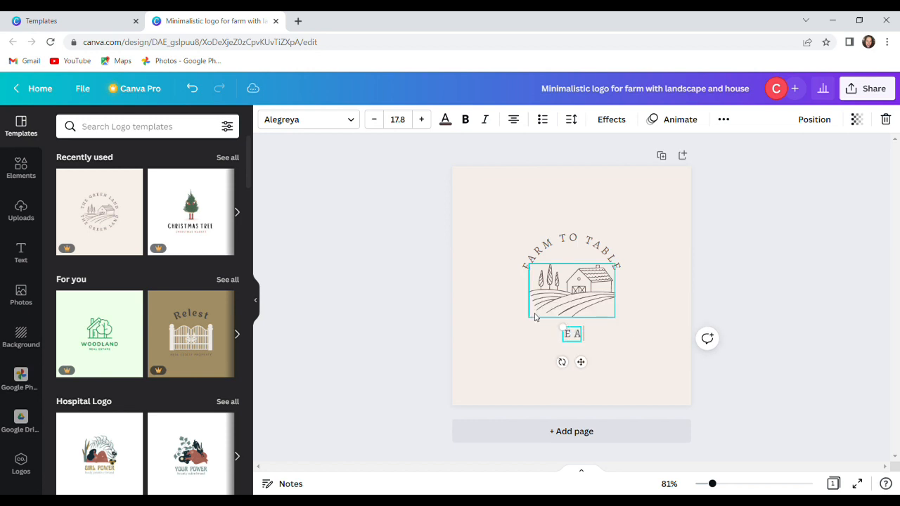
{"action": "type", "text": "T AT JOE'S"}
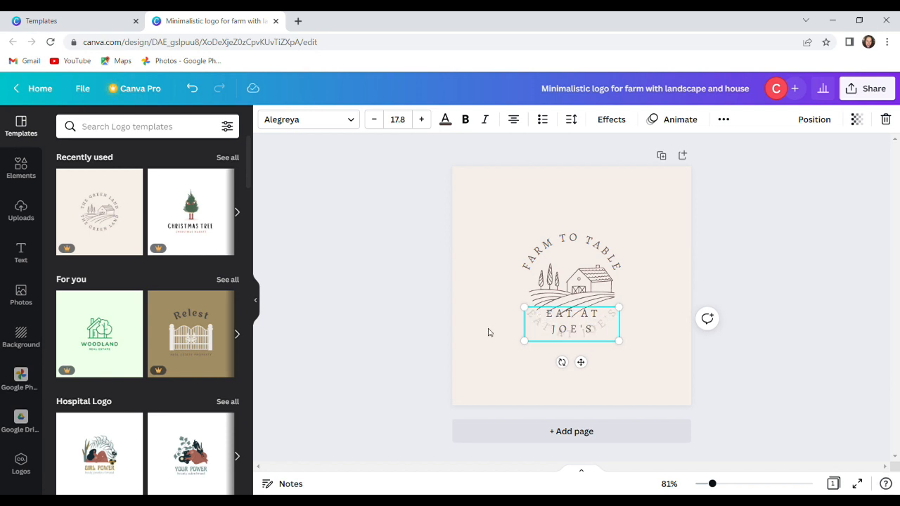
{"action": "left_click", "coordinate": [653, 377]}
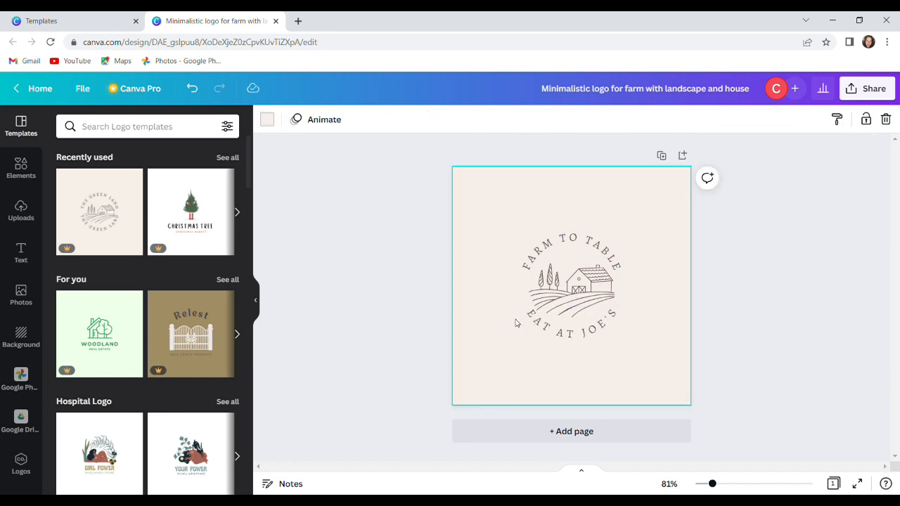
{"action": "right_click", "coordinate": [561, 194]}
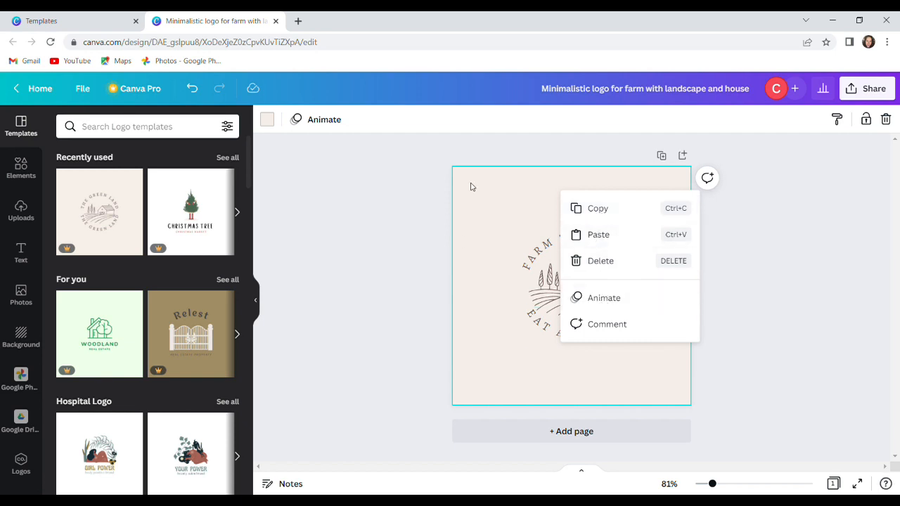
{"action": "left_click", "coordinate": [493, 207]}
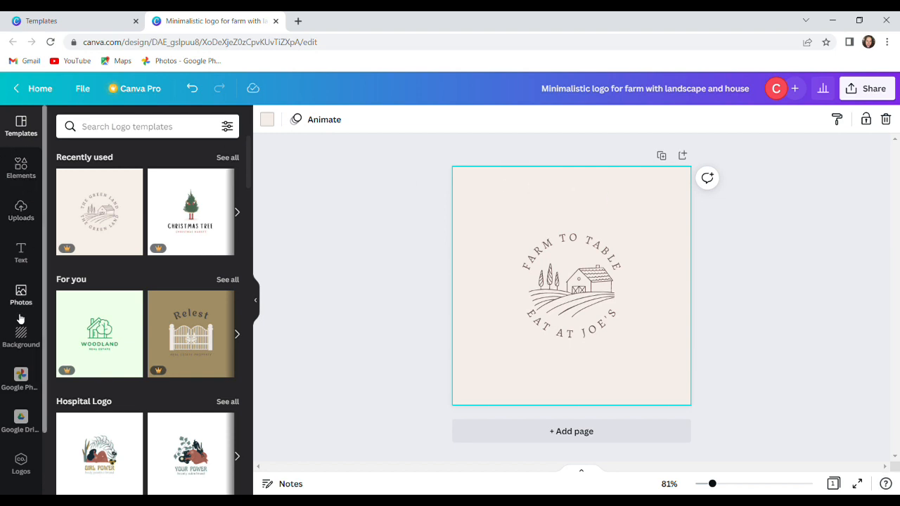
- Try the white brick, blue denim and light grey plaster textures as the logo's background
{"action": "left_click", "coordinate": [21, 338]}
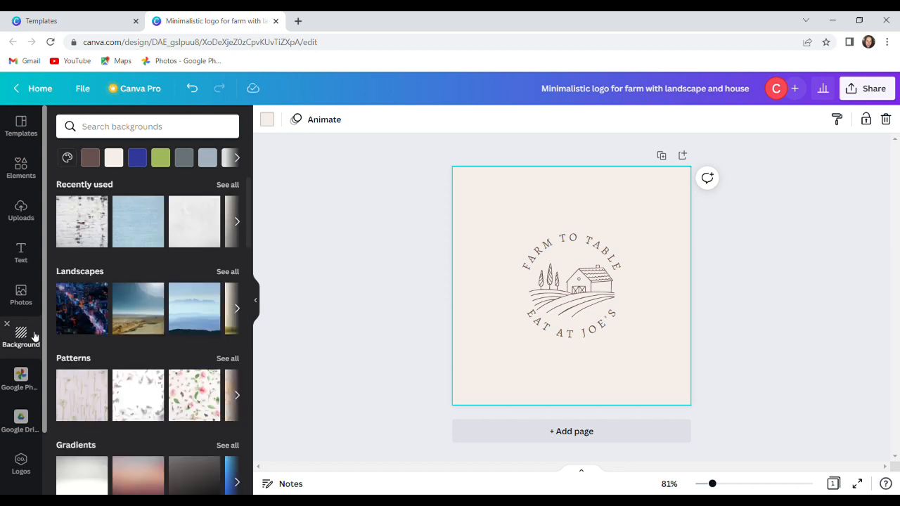
{"action": "left_click", "coordinate": [91, 220]}
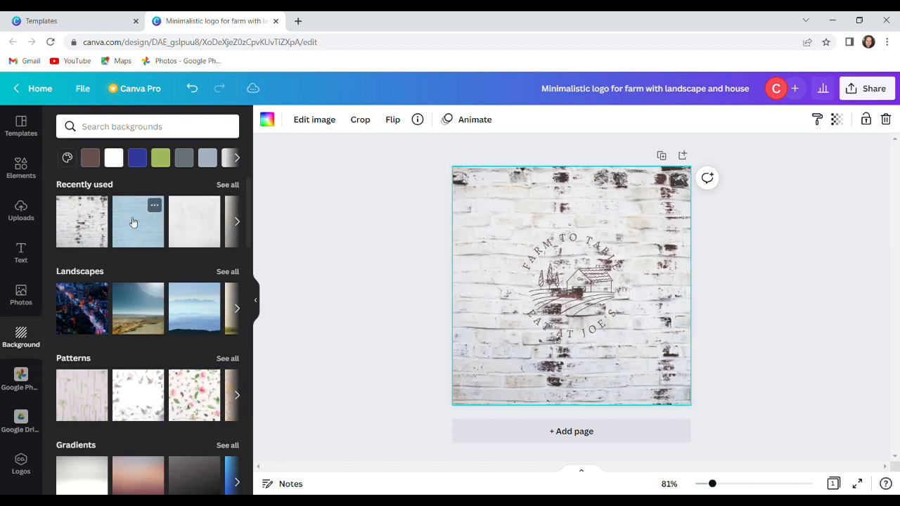
{"action": "left_click", "coordinate": [179, 229]}
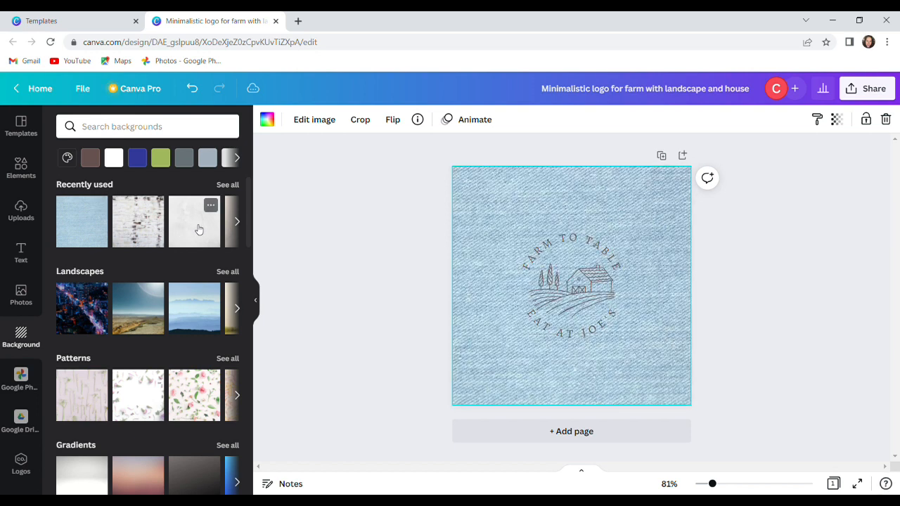
{"action": "left_click", "coordinate": [199, 230]}
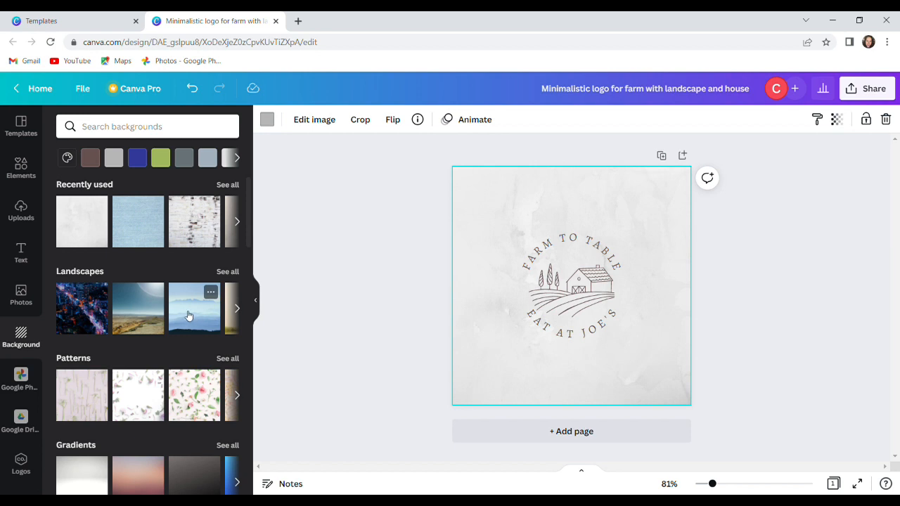
- Try a solid light grey and a solid green as the logo's background color
{"action": "scroll", "coordinate": [195, 397], "scroll_direction": "down", "scroll_amount": 1}
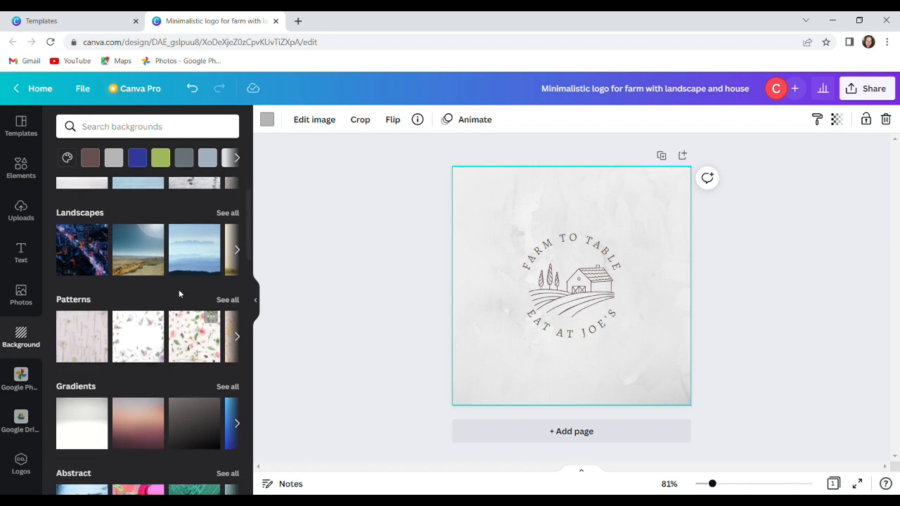
{"action": "left_click", "coordinate": [227, 160]}
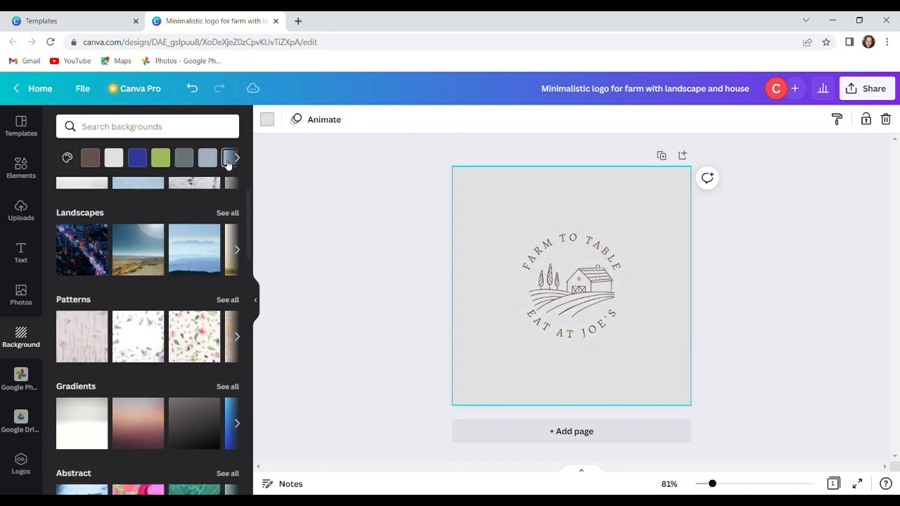
{"action": "left_click", "coordinate": [160, 158]}
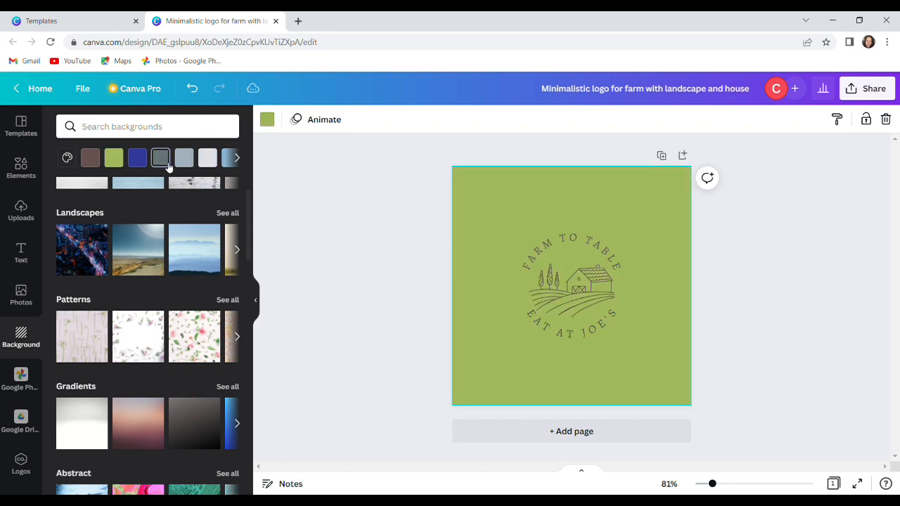
- Try the chocolate hearts photo from the Food backgrounds, and apply the pink lychee photo instead
{"action": "scroll", "coordinate": [172, 250], "scroll_direction": "down", "scroll_amount": 2}
{"action": "scroll", "coordinate": [173, 254], "scroll_direction": "down", "scroll_amount": 3}
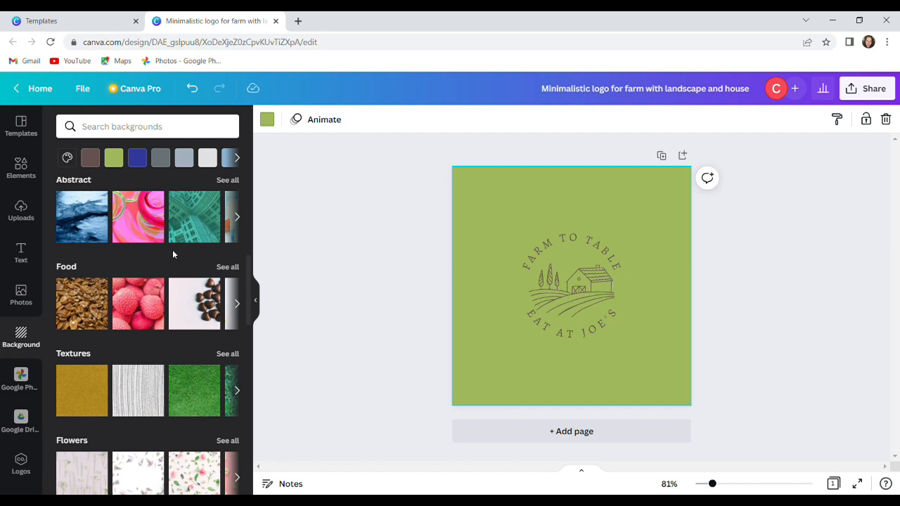
{"action": "left_click", "coordinate": [204, 307]}
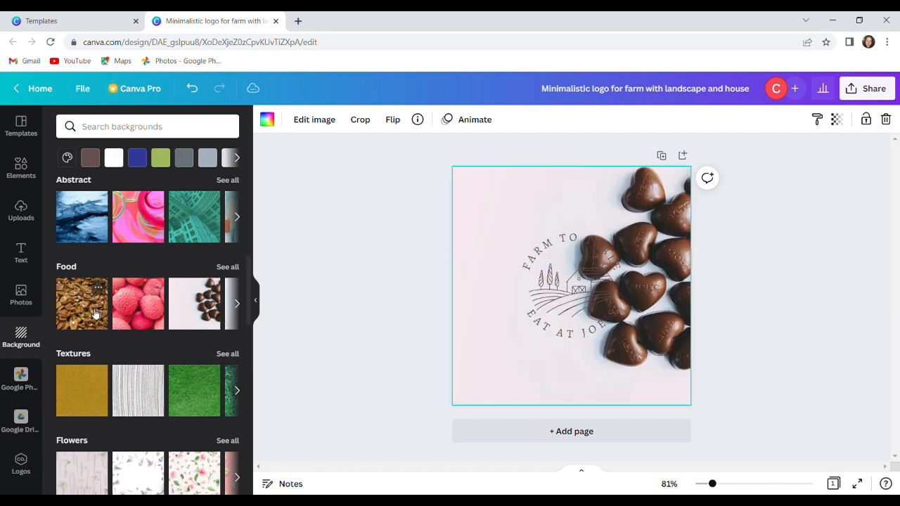
{"action": "left_click", "coordinate": [137, 318]}
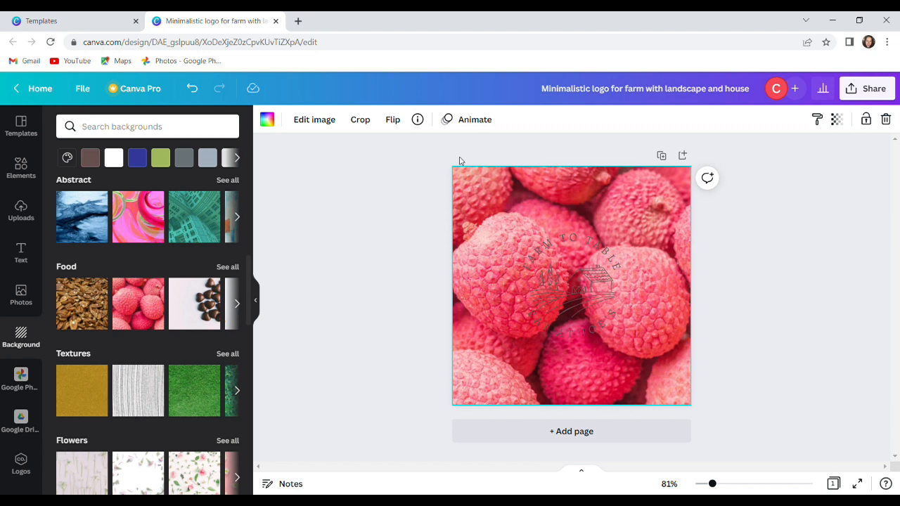
- Add a square shape and enlarge it to cover the whole canvas
{"action": "left_click", "coordinate": [27, 168]}
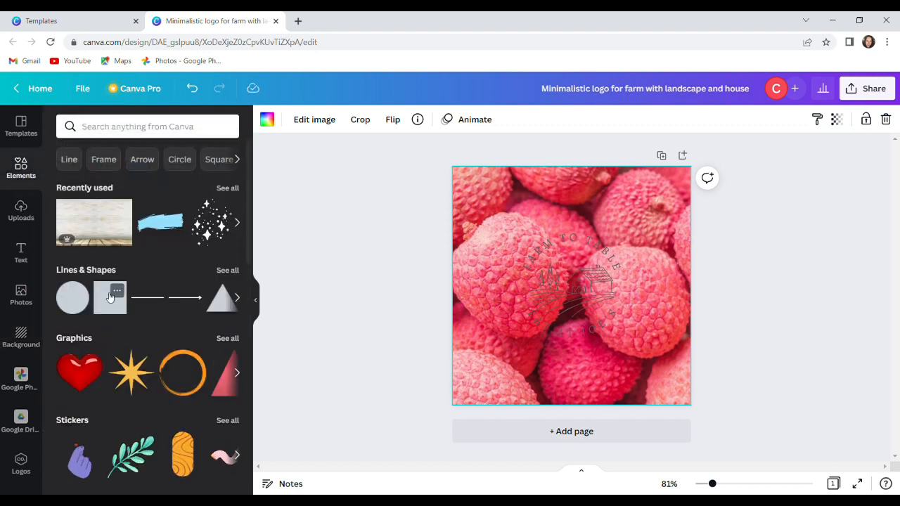
{"action": "left_click", "coordinate": [109, 297]}
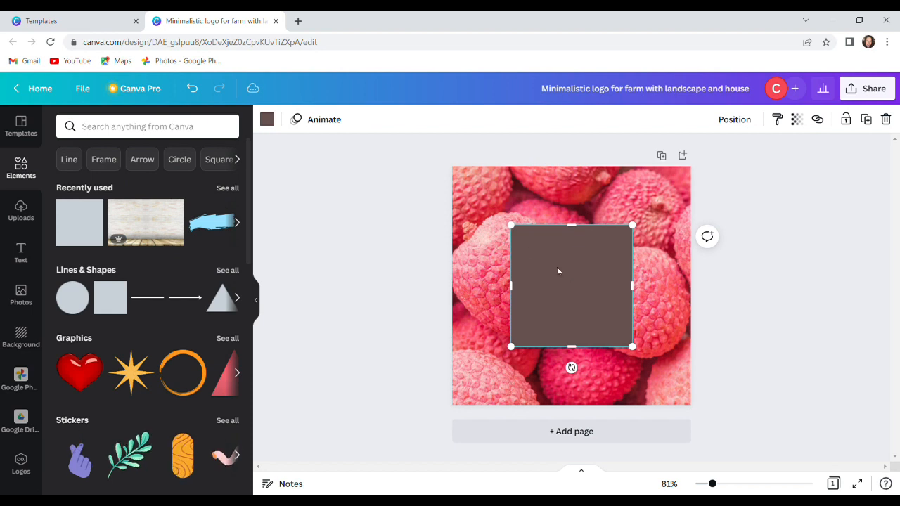
{"action": "left_click_drag", "start_coordinate": [511, 225], "coordinate": [452, 167]}
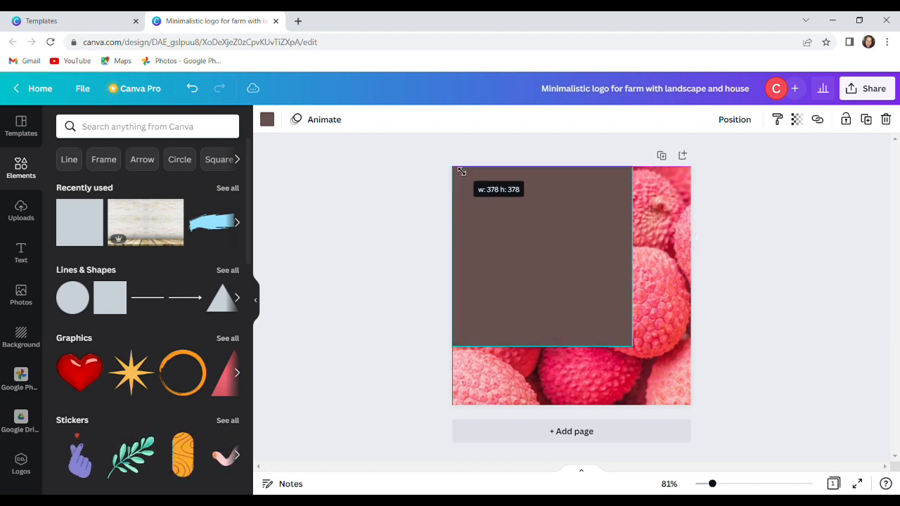
{"action": "left_click_drag", "start_coordinate": [633, 347], "coordinate": [690, 422]}
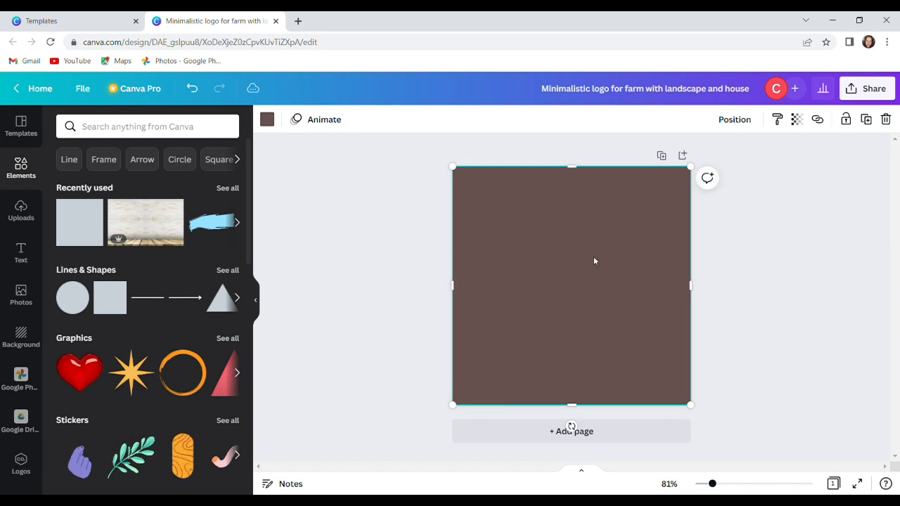
- Send the full-canvas square backward by two levels, behind the logo text and artwork
{"action": "right_click", "coordinate": [594, 261]}
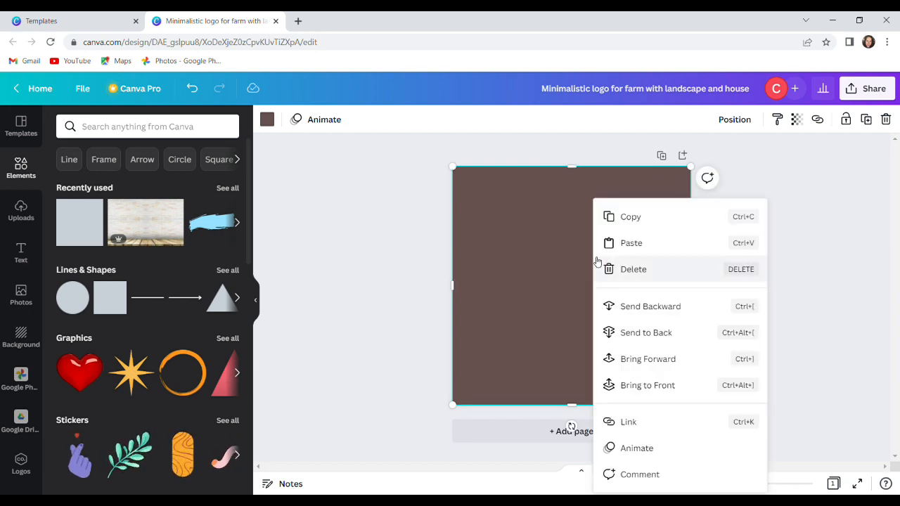
{"action": "left_click", "coordinate": [649, 309]}
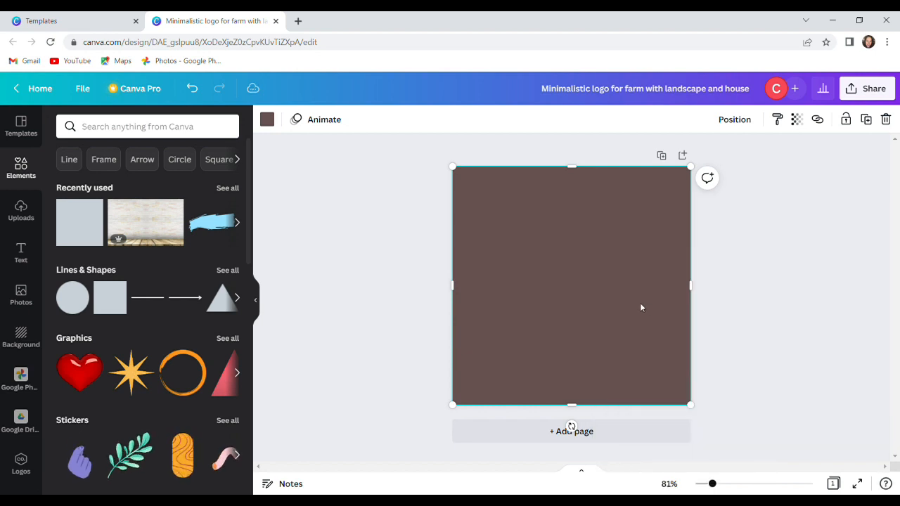
{"action": "right_click", "coordinate": [506, 190]}
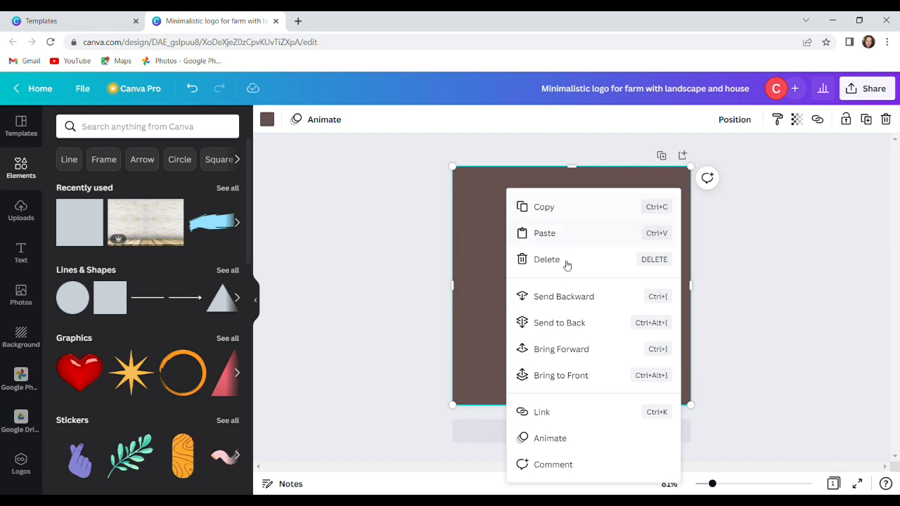
{"action": "left_click", "coordinate": [563, 297]}
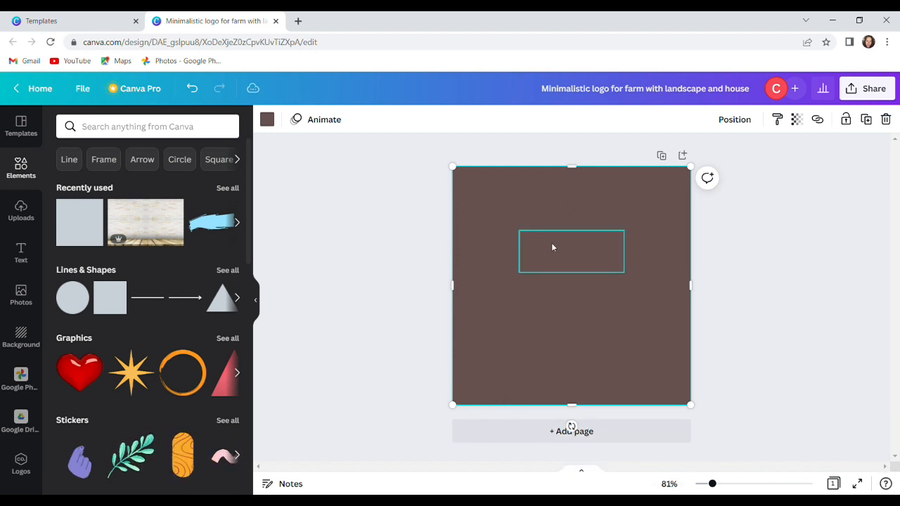
- Change the full-canvas square's color to the white document color
{"action": "left_click", "coordinate": [266, 119]}
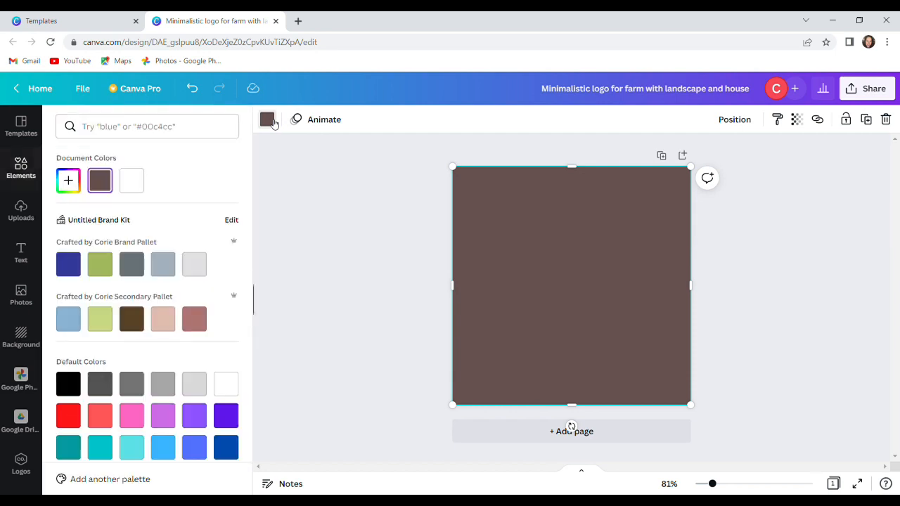
{"action": "left_click", "coordinate": [135, 184]}
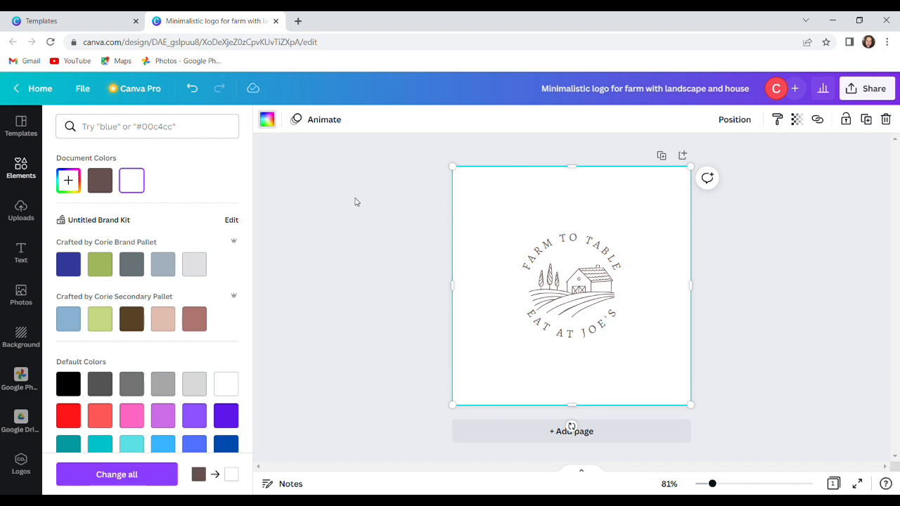
{"action": "left_click_drag", "start_coordinate": [250, 229], "coordinate": [257, 180]}
- Set the white square's transparency to 68 so the lychee background is softened behind the logo
{"action": "left_click", "coordinate": [799, 120]}
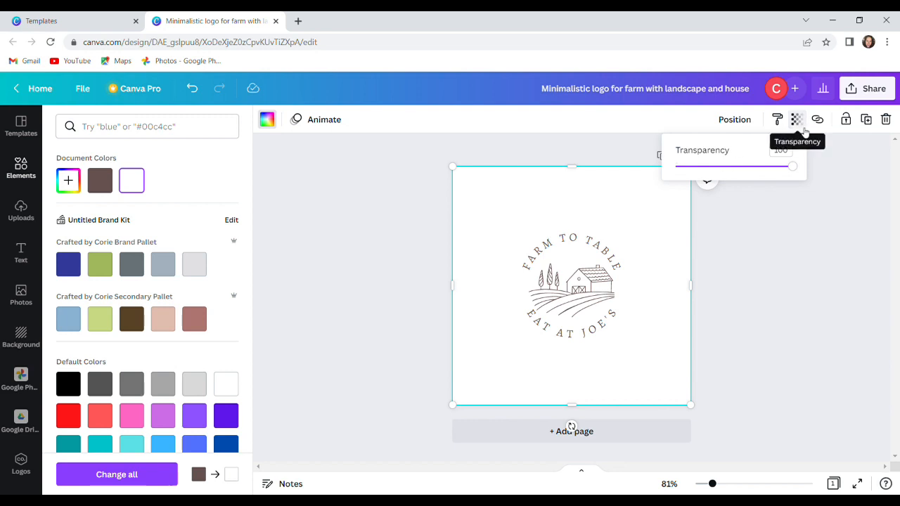
{"action": "left_click_drag", "start_coordinate": [793, 168], "coordinate": [663, 179]}
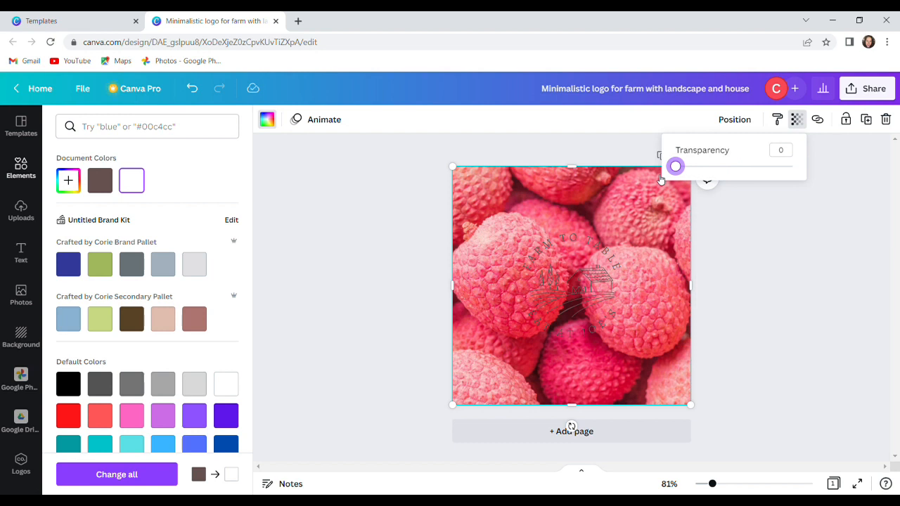
{"action": "left_click_drag", "start_coordinate": [674, 172], "coordinate": [697, 172]}
{"action": "left_click_drag", "start_coordinate": [710, 166], "coordinate": [753, 165]}
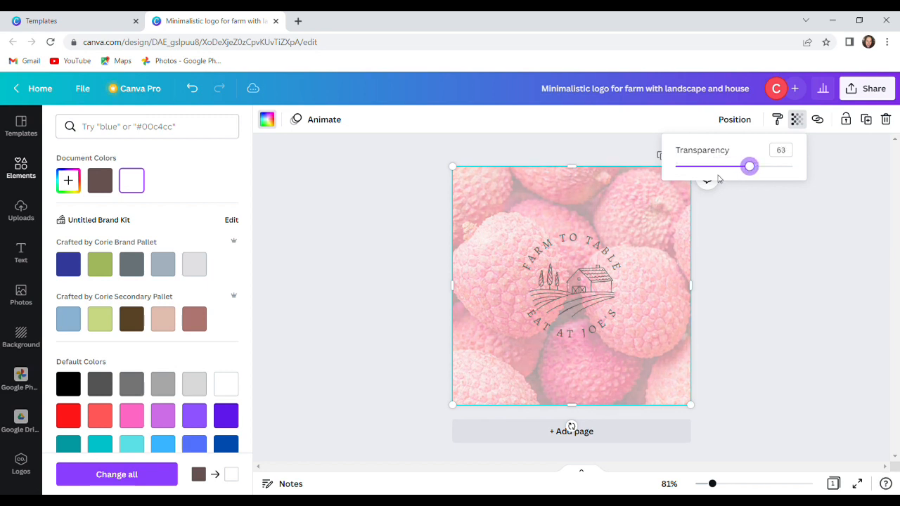
{"action": "left_click_drag", "start_coordinate": [750, 167], "coordinate": [758, 170]}
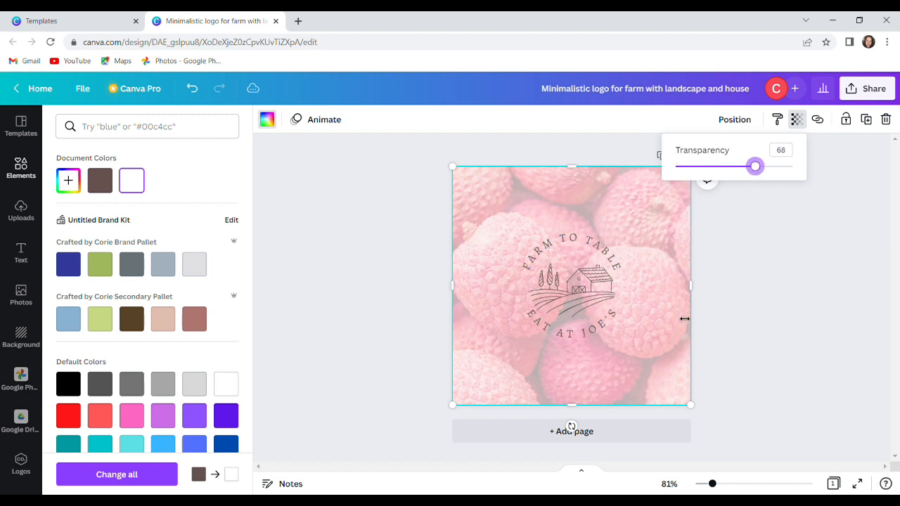
{"action": "left_click", "coordinate": [717, 308]}
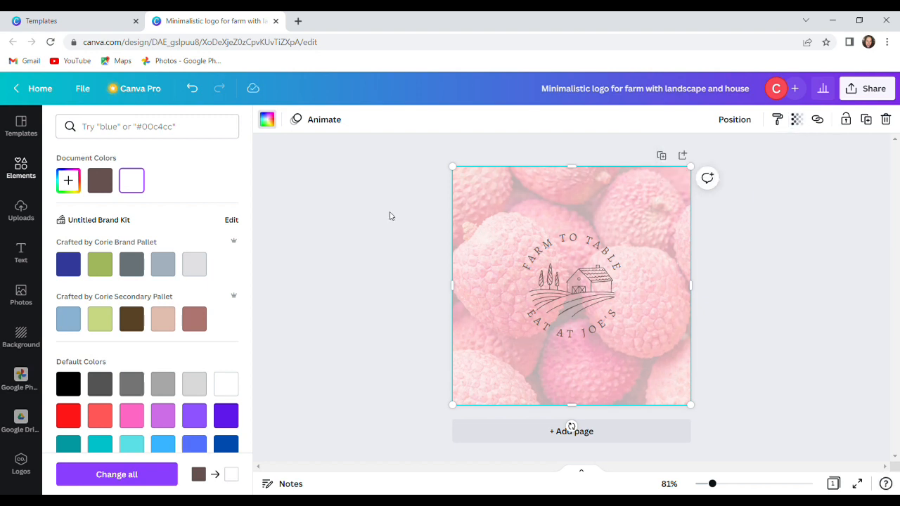
- Enlarge the "FARM TO TABLE" curved text to about 393 by 157, with a font size of about 31.8
{"action": "left_click", "coordinate": [538, 255]}
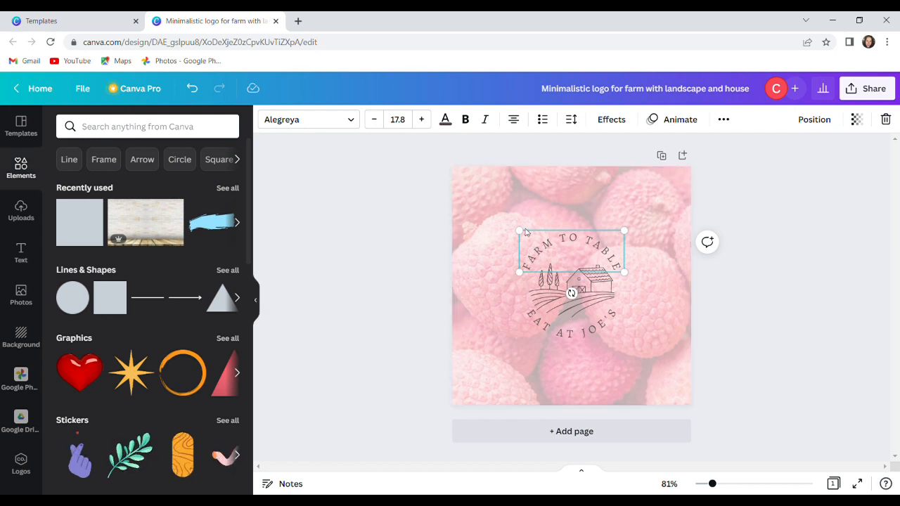
{"action": "left_click_drag", "start_coordinate": [524, 235], "coordinate": [478, 213]}
{"action": "left_click_drag", "start_coordinate": [632, 222], "coordinate": [668, 204]}
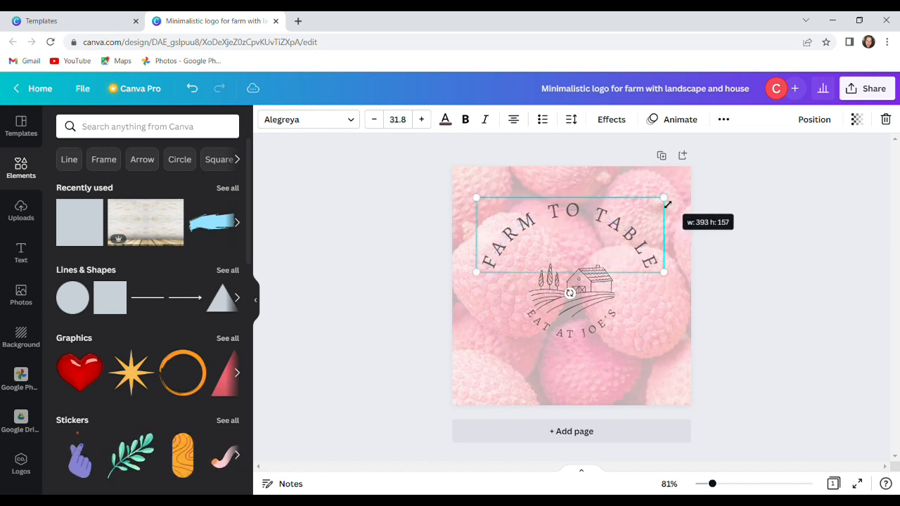
- Enlarge the "EAT AT JOE'S" curved text to a font size of about 32.6
{"action": "left_click", "coordinate": [569, 331]}
{"action": "left_click_drag", "start_coordinate": [529, 350], "coordinate": [485, 367]}
{"action": "left_click_drag", "start_coordinate": [613, 362], "coordinate": [664, 376]}
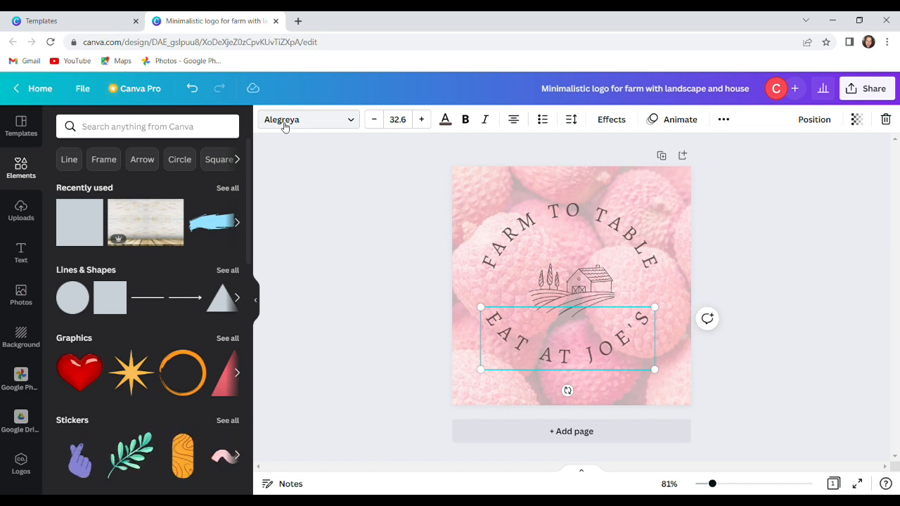
- Try the Woodland, Advetime and Aileron Regular fonts on the "EAT AT JOE'S" curved text
{"action": "left_click", "coordinate": [355, 123]}
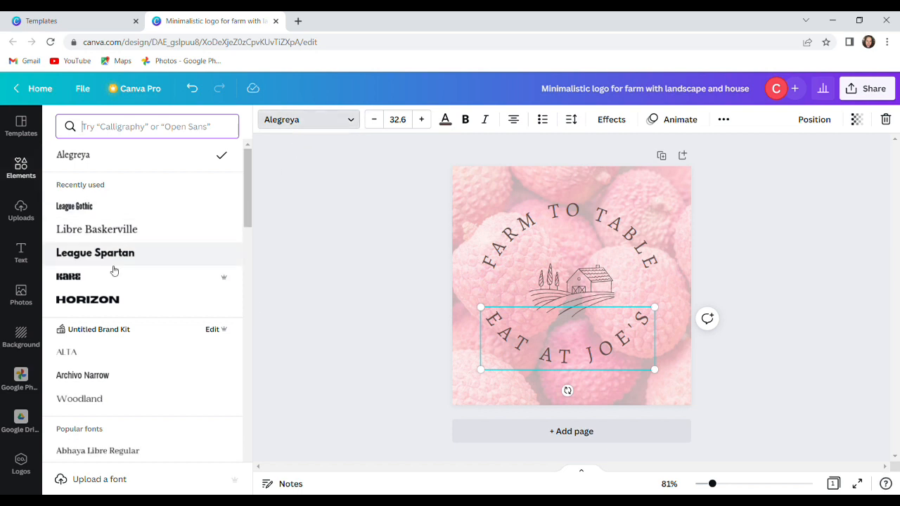
{"action": "scroll", "coordinate": [114, 270], "scroll_direction": "down", "scroll_amount": 3}
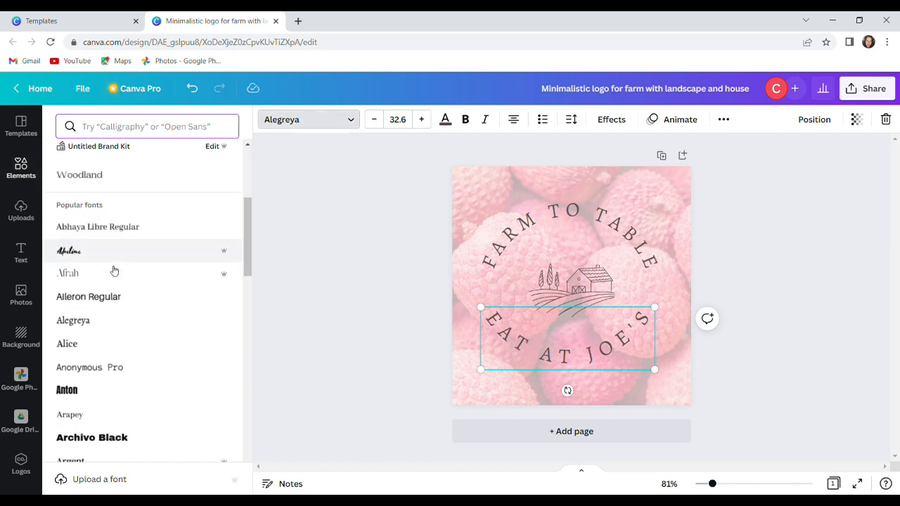
{"action": "scroll", "coordinate": [114, 271], "scroll_direction": "down", "scroll_amount": 1}
{"action": "scroll", "coordinate": [113, 271], "scroll_direction": "up", "scroll_amount": 2}
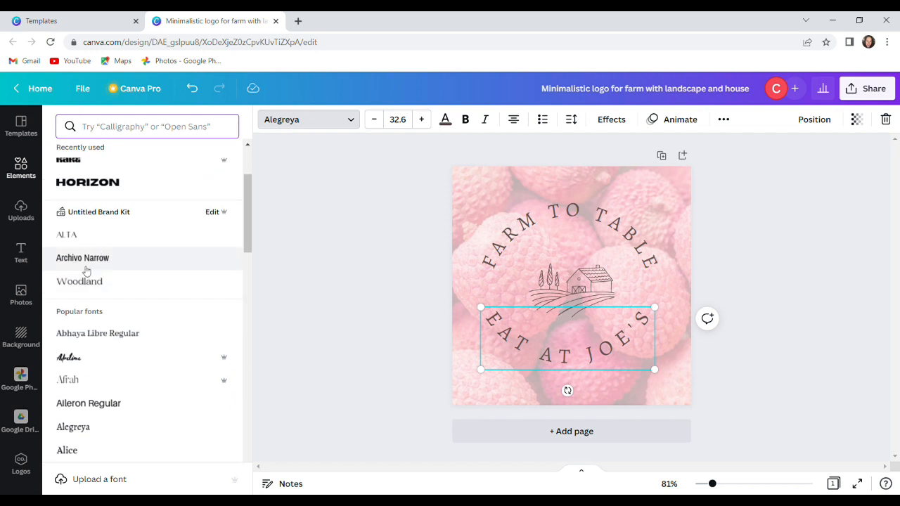
{"action": "left_click", "coordinate": [81, 284]}
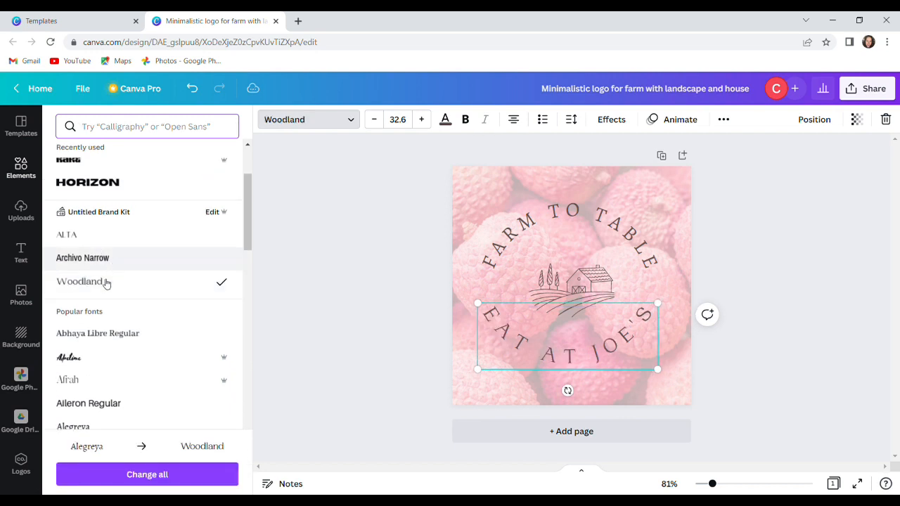
{"action": "left_click", "coordinate": [79, 360]}
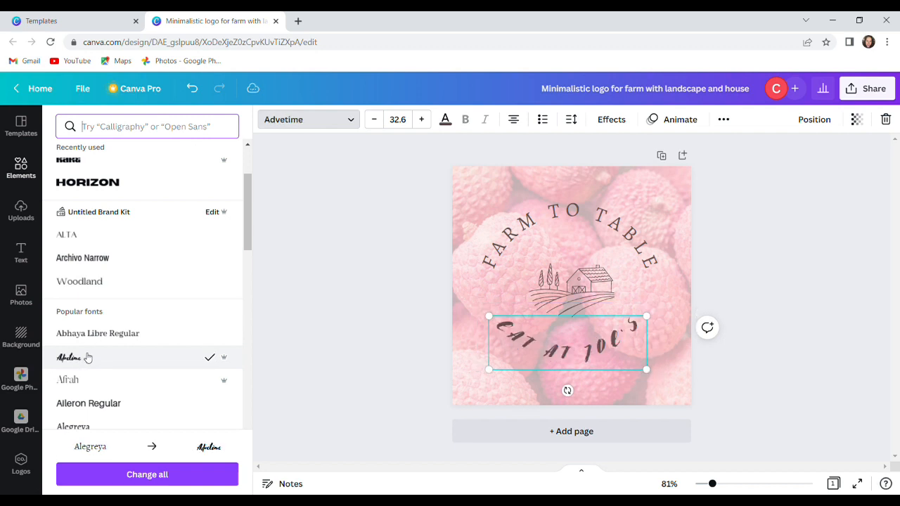
{"action": "left_click", "coordinate": [84, 404]}
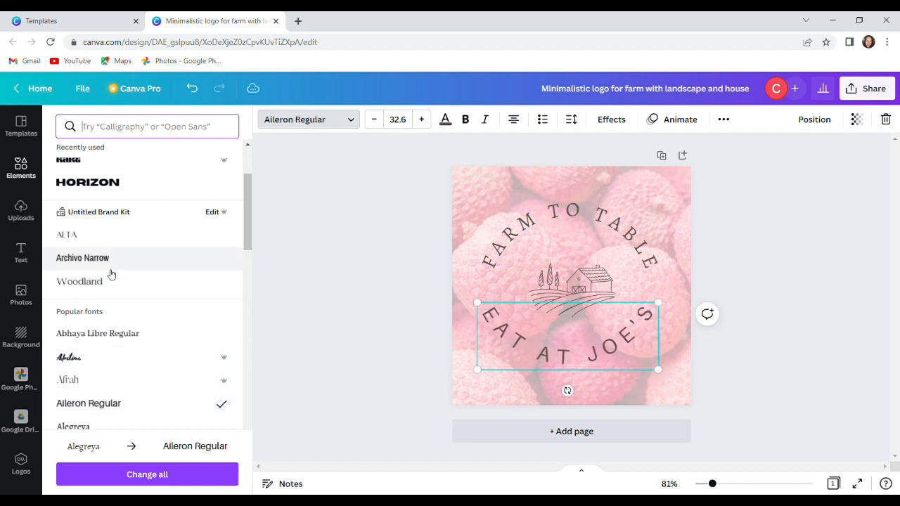
- Try the Buffalo, Bukhari Script and Code Pro fonts on the "EAT AT JOE'S" curved text
{"action": "scroll", "coordinate": [123, 285], "scroll_direction": "down", "scroll_amount": 5}
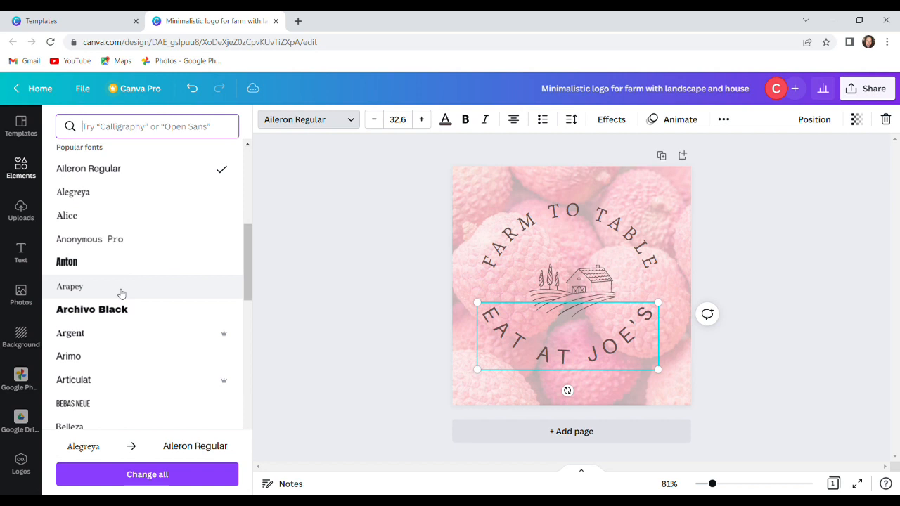
{"action": "scroll", "coordinate": [121, 294], "scroll_direction": "down", "scroll_amount": 1}
{"action": "scroll", "coordinate": [121, 294], "scroll_direction": "down", "scroll_amount": 4}
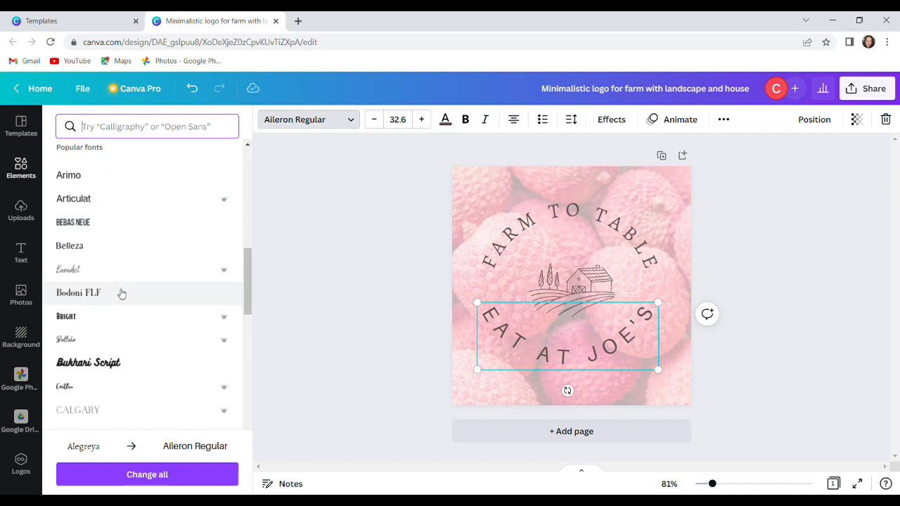
{"action": "left_click", "coordinate": [85, 293]}
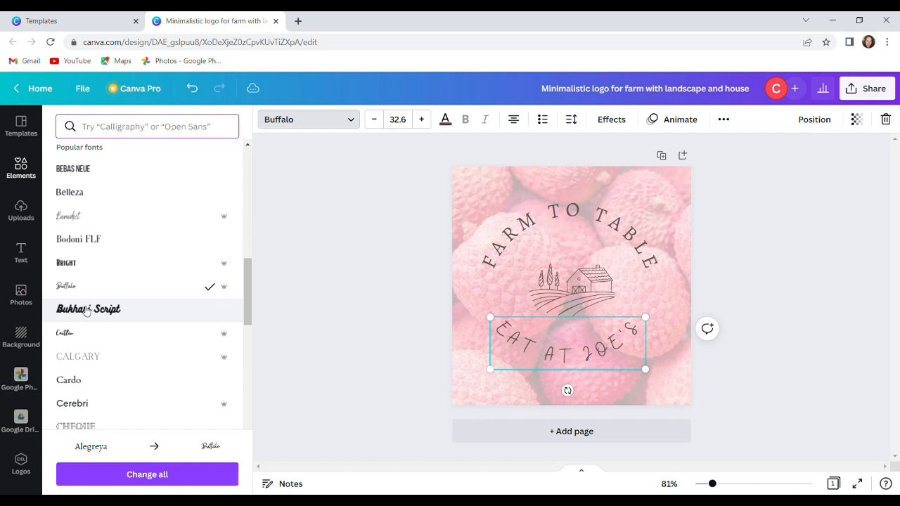
{"action": "left_click", "coordinate": [85, 311]}
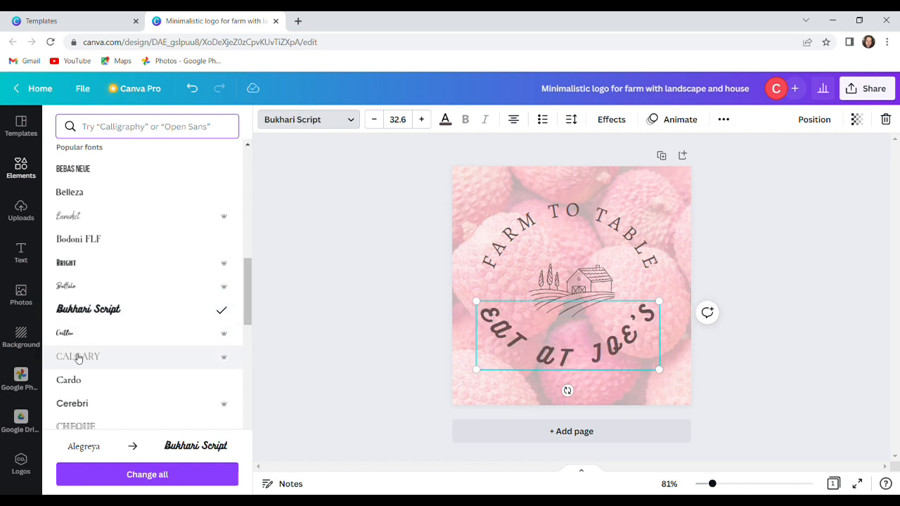
{"action": "scroll", "coordinate": [78, 359], "scroll_direction": "down", "scroll_amount": 3}
{"action": "left_click", "coordinate": [78, 357]}
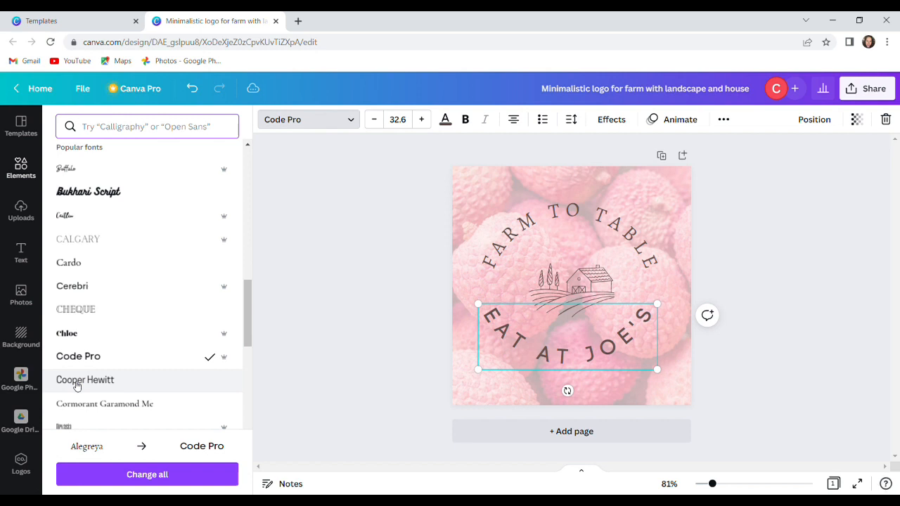
- Apply the Gagalin font to both the "EAT AT JOE'S" and "FARM TO TABLE" curved texts
{"action": "scroll", "coordinate": [149, 363], "scroll_direction": "down", "scroll_amount": 4}
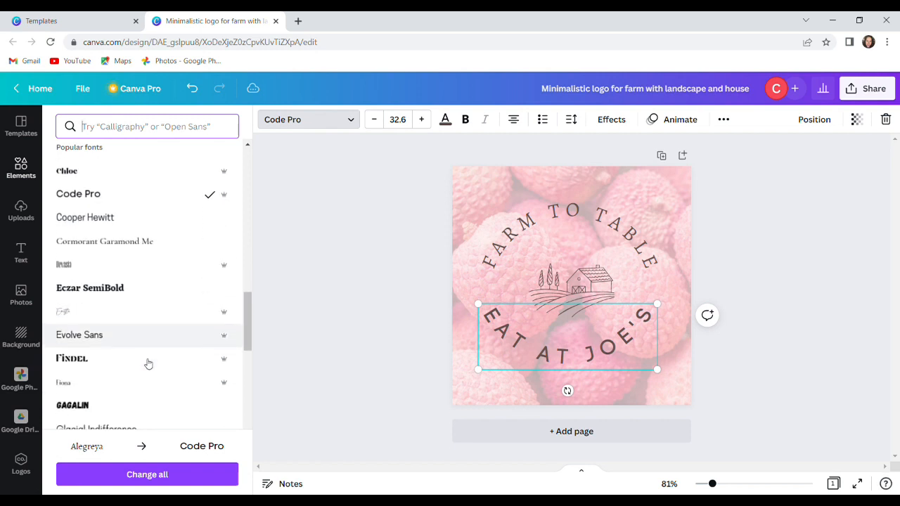
{"action": "scroll", "coordinate": [148, 363], "scroll_direction": "down", "scroll_amount": 5}
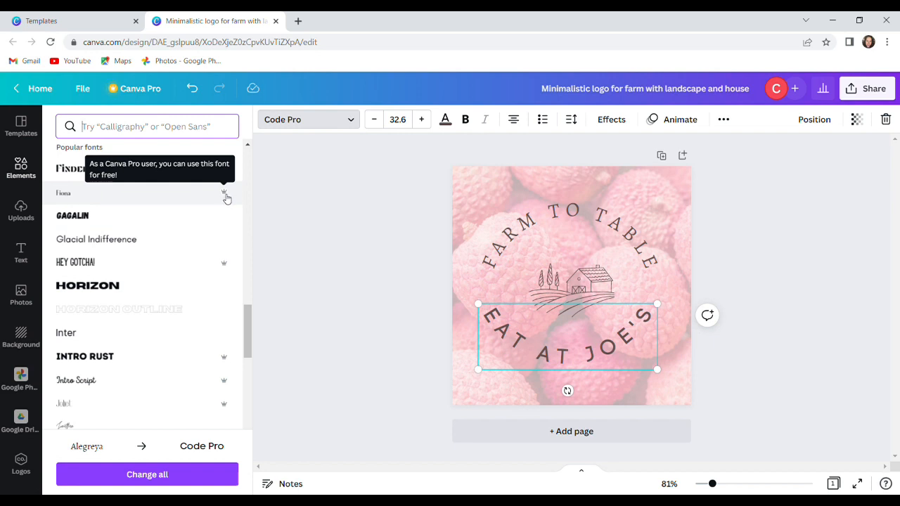
{"action": "left_click", "coordinate": [155, 222]}
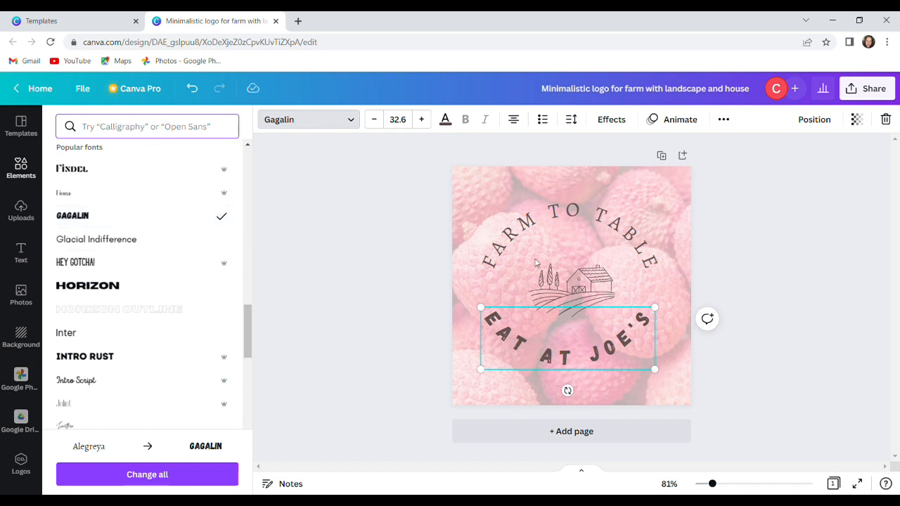
{"action": "left_click", "coordinate": [582, 214]}
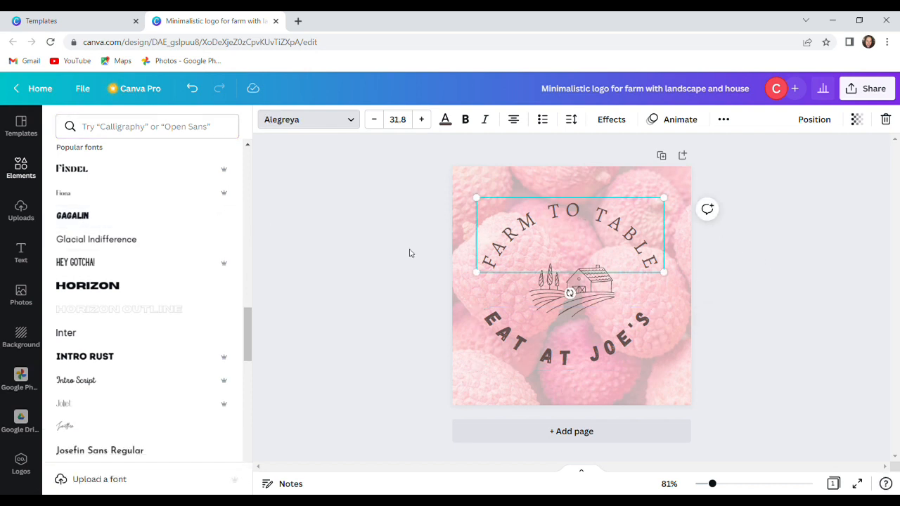
{"action": "left_click", "coordinate": [89, 216]}
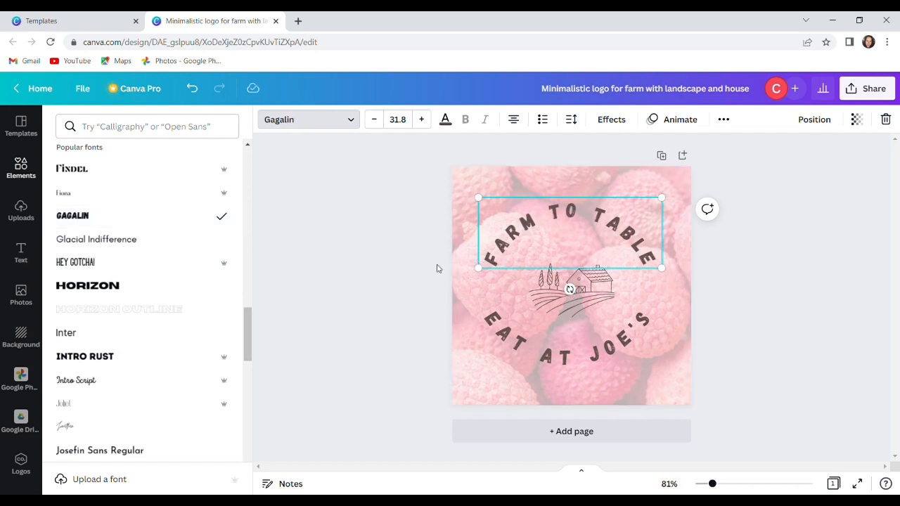
- Shrink the "FARM TO TABLE" text to a font size of about 28.3 and "EAT AT JOE'S" to about 29.4
{"action": "left_click_drag", "start_coordinate": [482, 273], "coordinate": [513, 281]}
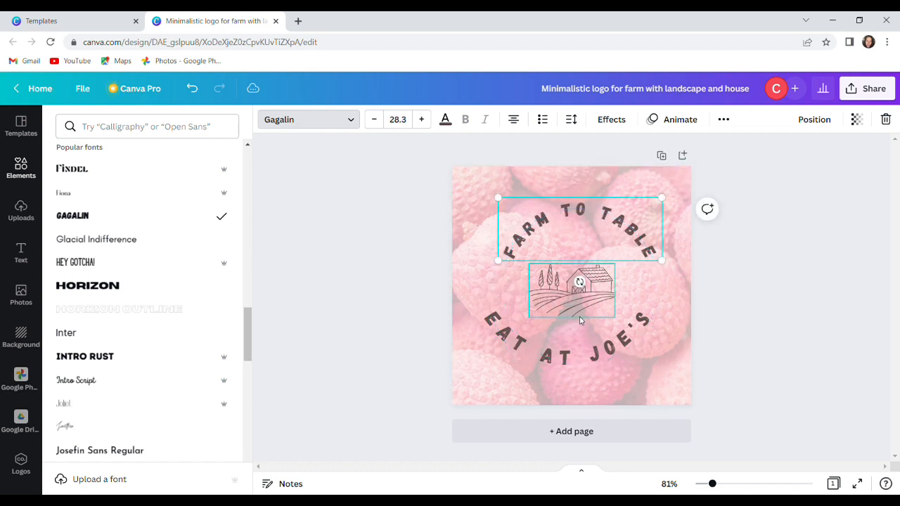
{"action": "left_click", "coordinate": [574, 355]}
{"action": "left_click_drag", "start_coordinate": [484, 375], "coordinate": [501, 369]}
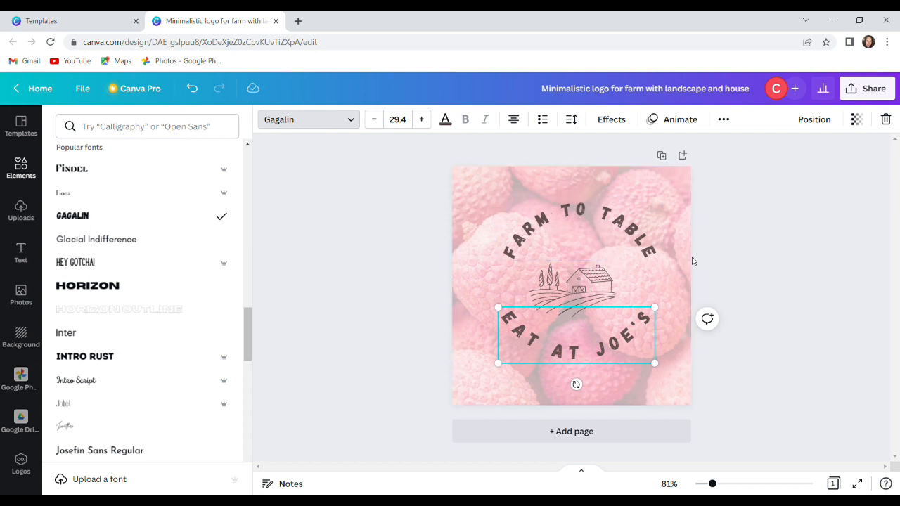
- Increase both curved texts' font sizes together, to 32.3 for "FARM TO TABLE" and 33.4 for "EAT AT JOE'S"
{"action": "left_click", "coordinate": [609, 226], "text": "shift"}
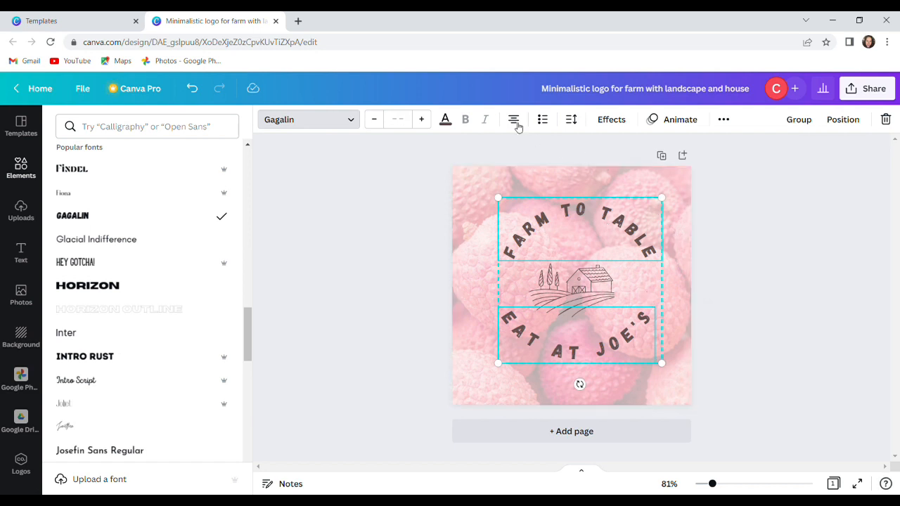
{"action": "left_click", "coordinate": [422, 120]}
{"action": "left_click", "coordinate": [422, 120]}
{"action": "left_click", "coordinate": [423, 121]}
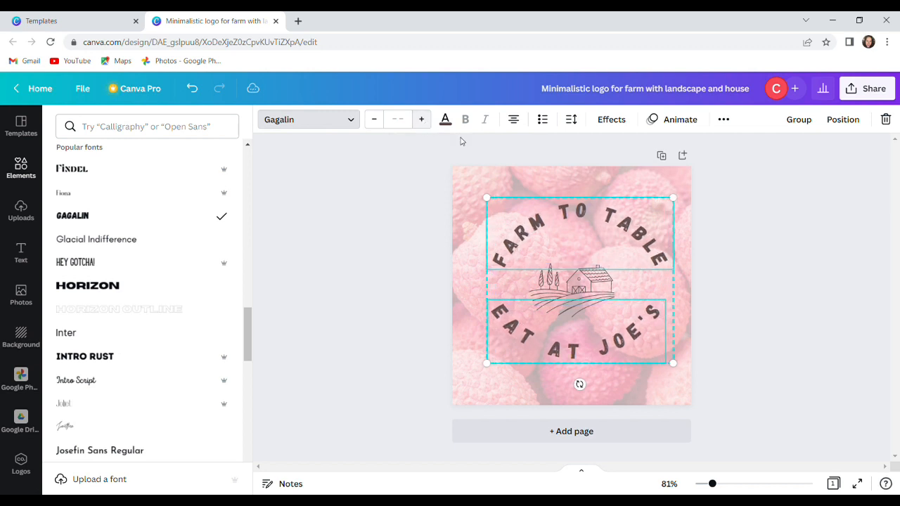
{"action": "left_click", "coordinate": [761, 304]}
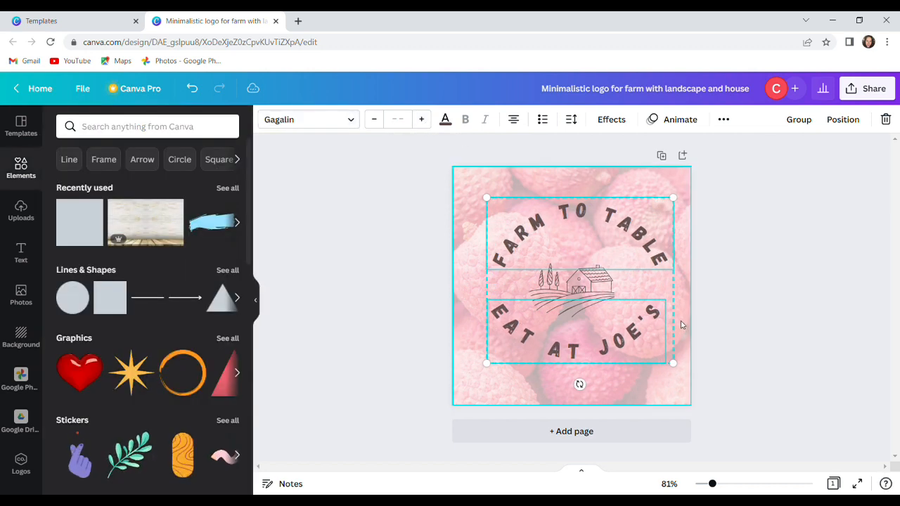
{"action": "left_click", "coordinate": [694, 327]}
- Move "EAT AT JOE'S" down clear of the farm illustration and shift "FARM TO TABLE" slightly left and up
{"action": "left_click", "coordinate": [625, 336]}
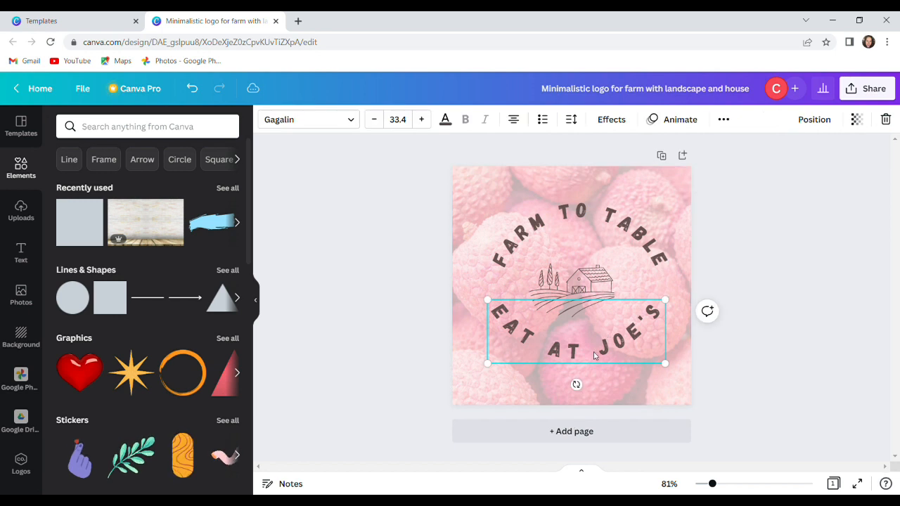
{"action": "left_click_drag", "start_coordinate": [602, 348], "coordinate": [602, 372]}
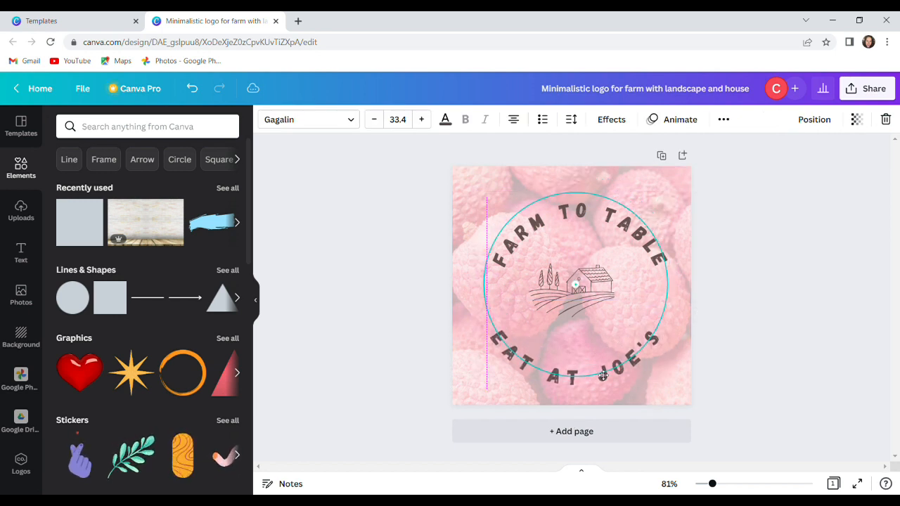
{"action": "left_click", "coordinate": [602, 226]}
{"action": "left_click_drag", "start_coordinate": [603, 226], "coordinate": [593, 223]}
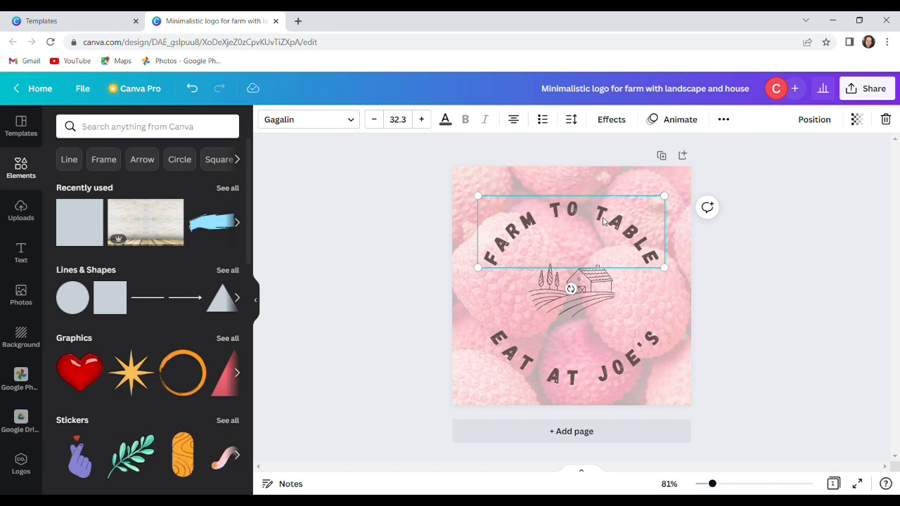
- Align the two curved texts with each other by their horizontal centers
{"action": "left_click", "coordinate": [620, 372], "text": "shift"}
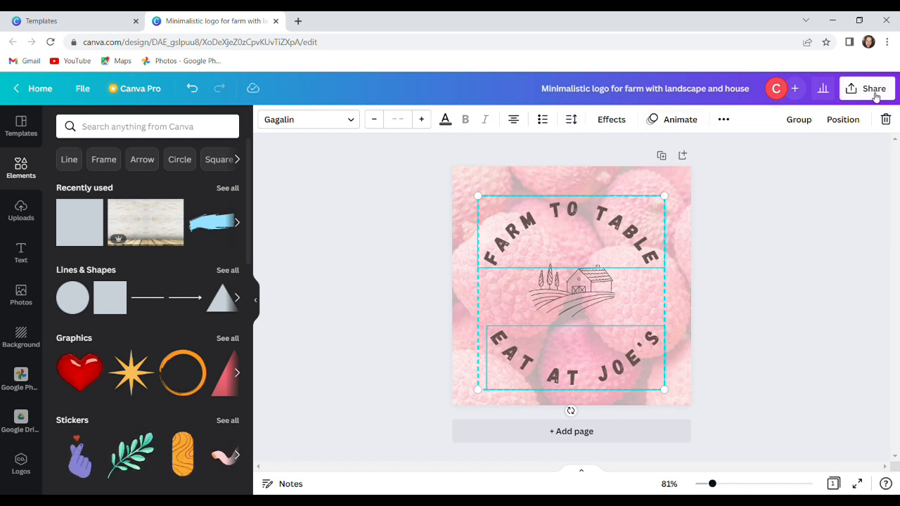
{"action": "left_click", "coordinate": [842, 120]}
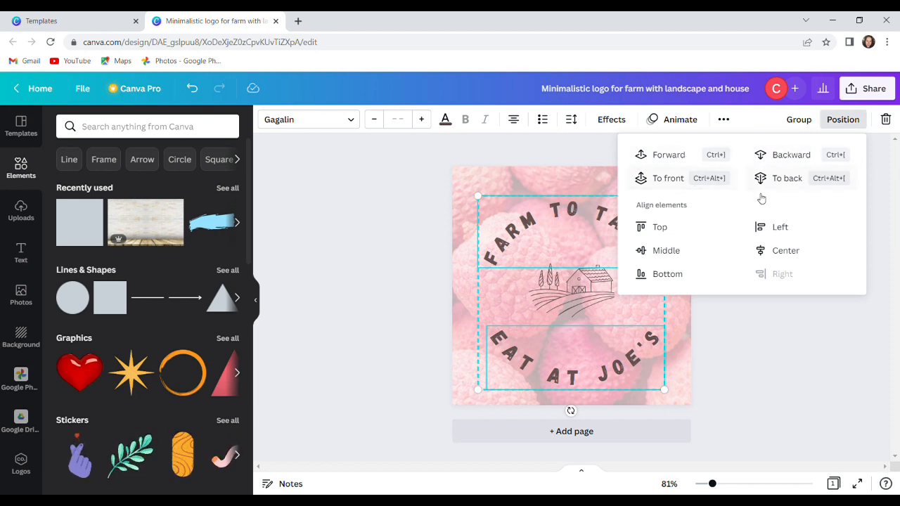
{"action": "left_click", "coordinate": [787, 254]}
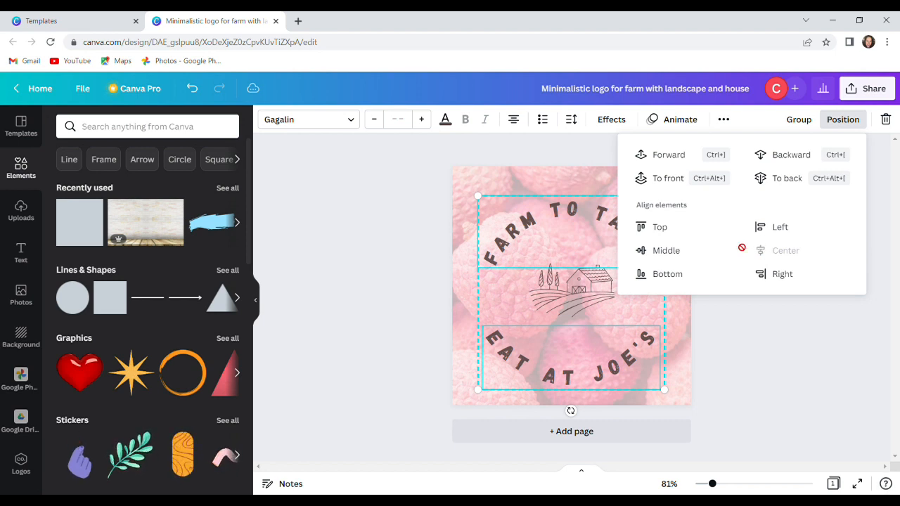
- Try aligning the two curved texts by their top edges, and undo that alignment
{"action": "left_click", "coordinate": [661, 227]}
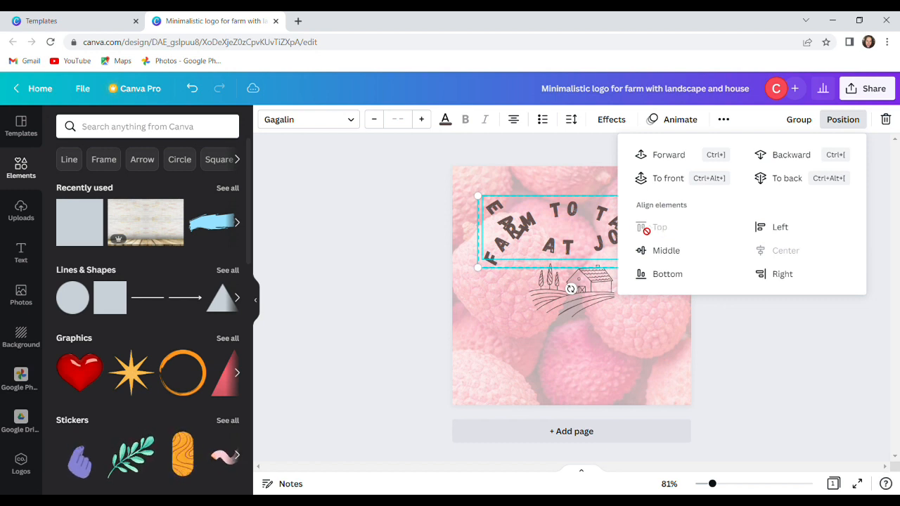
{"action": "left_click", "coordinate": [413, 153]}
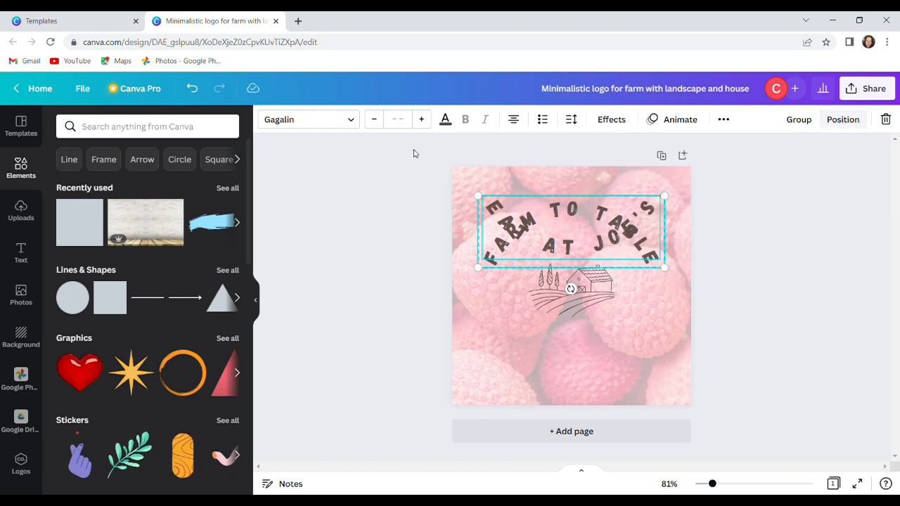
{"action": "left_click", "coordinate": [194, 89]}
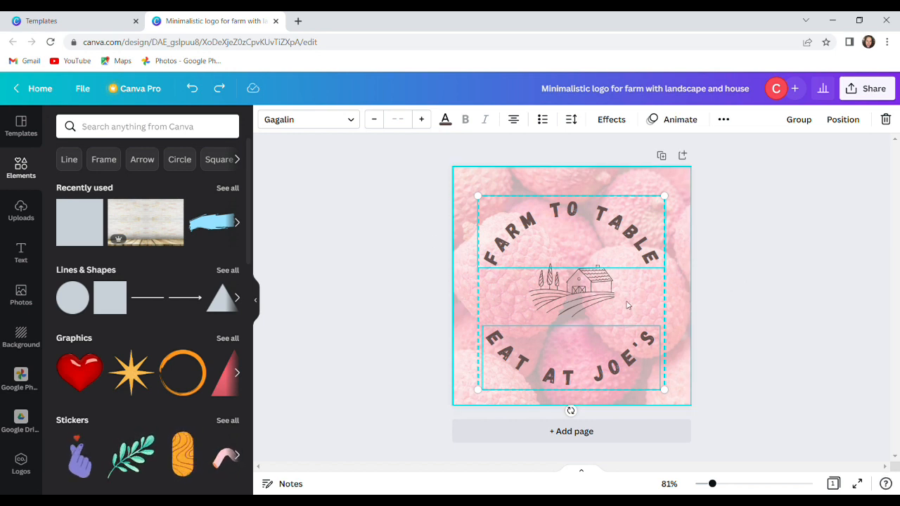
- Move both curved texts together slightly upward so the pair is centered on the canvas
{"action": "mouse_move", "coordinate": [618, 271]}
{"action": "left_mouse_down"}
{"action": "mouse_move", "coordinate": [621, 262]}
{"action": "mouse_move", "coordinate": [696, 263]}
{"action": "mouse_move", "coordinate": [619, 266]}
{"action": "left_mouse_up"}
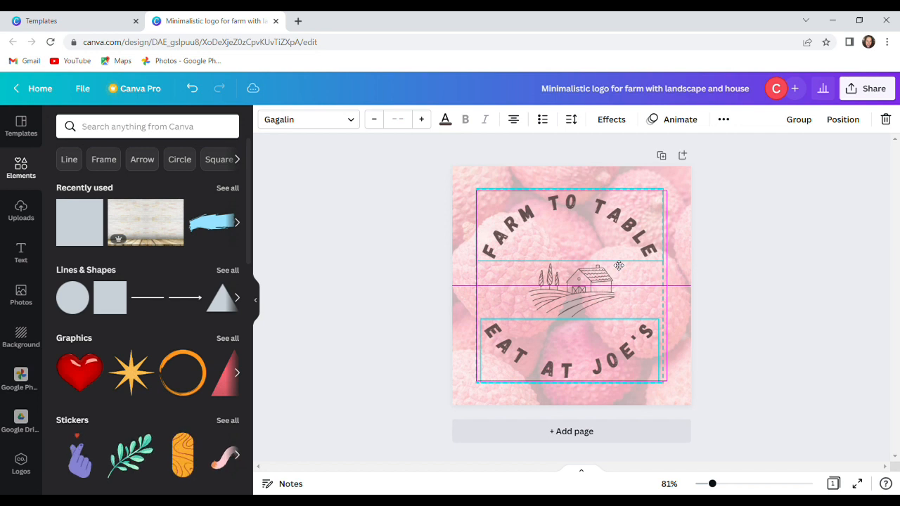
{"action": "left_click_drag", "start_coordinate": [619, 265], "coordinate": [618, 267]}
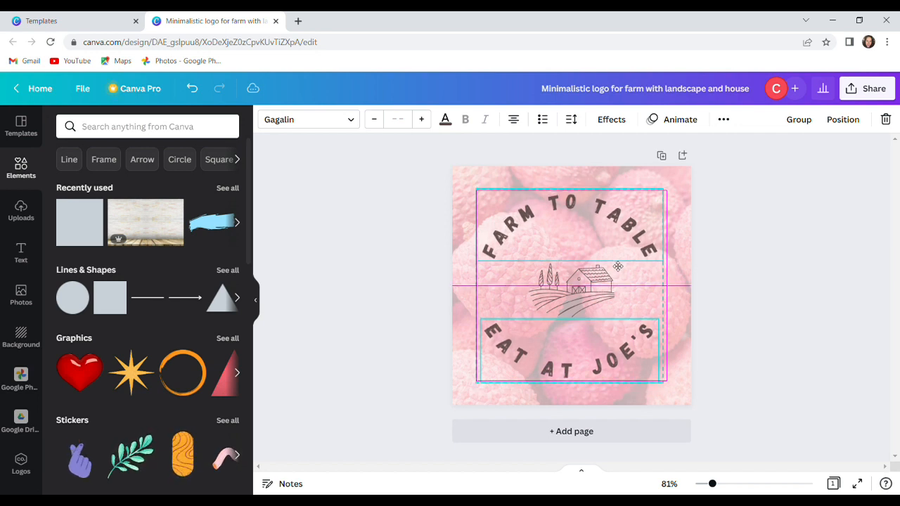
{"action": "left_click_drag", "start_coordinate": [620, 266], "coordinate": [623, 265]}
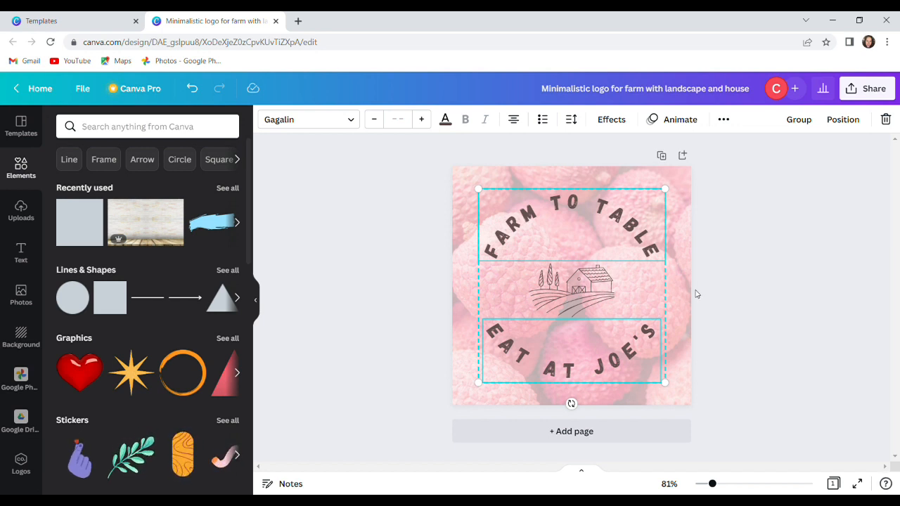
- Enlarge the farm illustration from two opposite corners to fill the space between the curved texts
{"action": "left_click", "coordinate": [578, 290]}
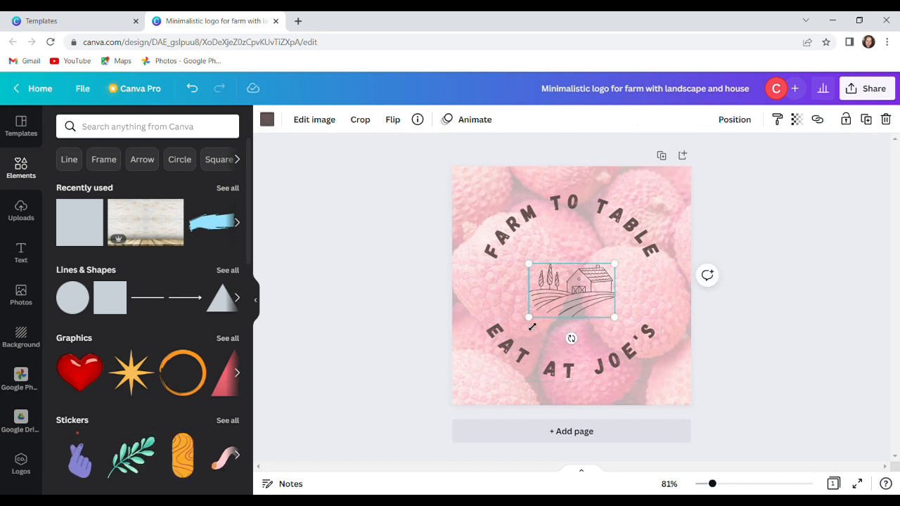
{"action": "left_click_drag", "start_coordinate": [528, 317], "coordinate": [509, 331]}
{"action": "left_click_drag", "start_coordinate": [615, 265], "coordinate": [632, 252]}
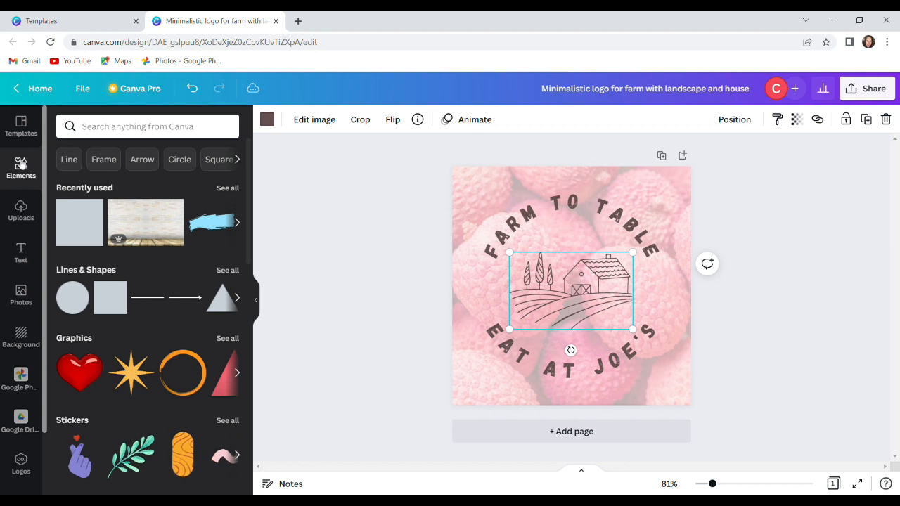
- Search the stock photos for "modern farmhouse" and "farmhouse" and browse the resulting images
{"action": "left_click", "coordinate": [24, 298]}
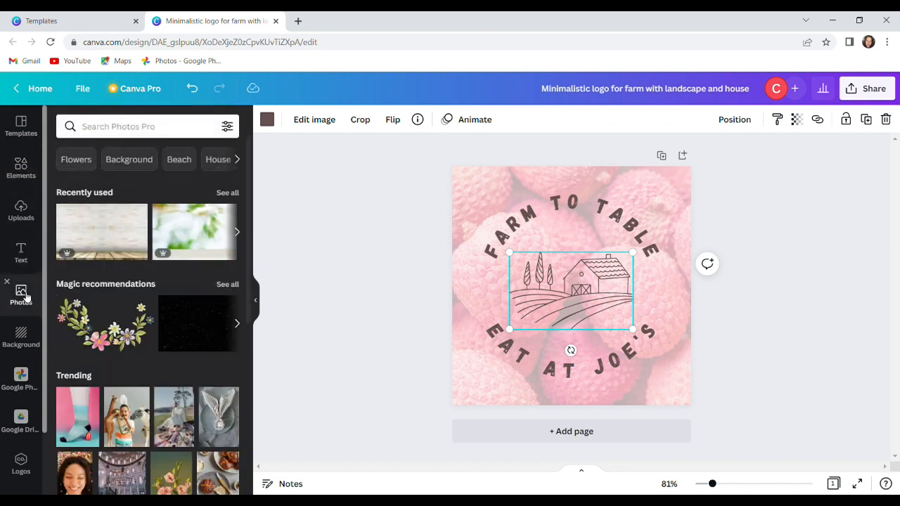
{"action": "left_click", "coordinate": [153, 134]}
{"action": "type", "text": "r"}
{"action": "key", "text": "BackSpace"}
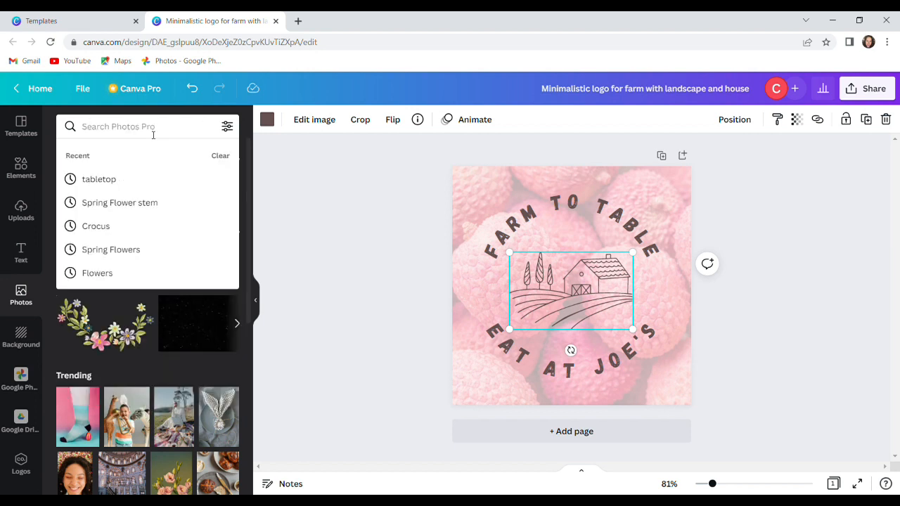
{"action": "type", "text": "farm"}
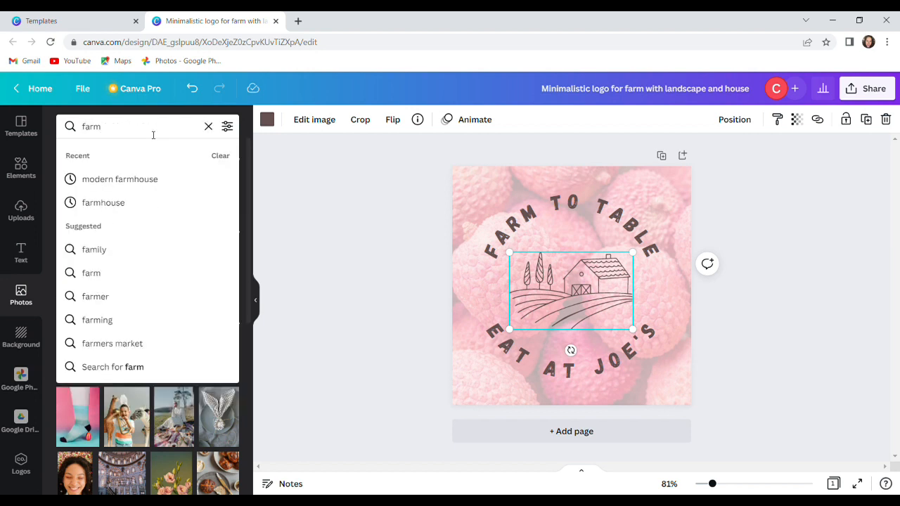
{"action": "left_click", "coordinate": [121, 180]}
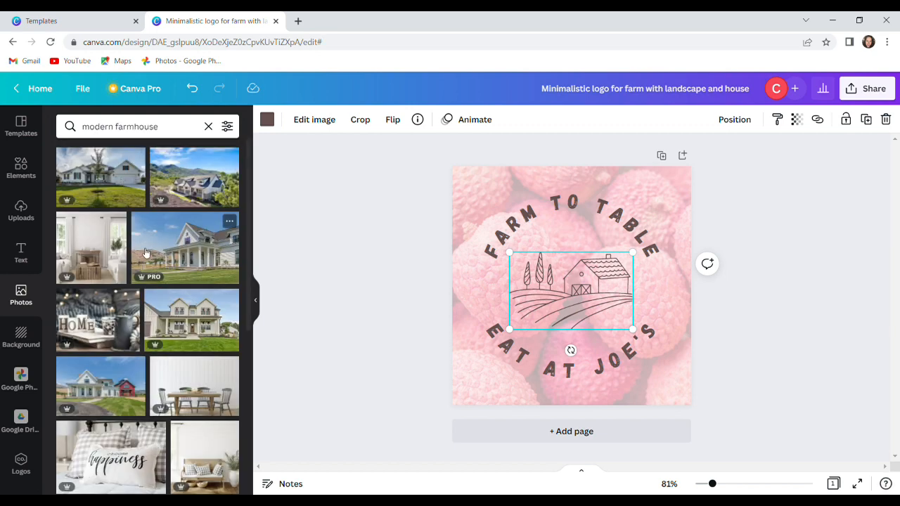
{"action": "scroll", "coordinate": [146, 253], "scroll_direction": "down", "scroll_amount": 5}
{"action": "scroll", "coordinate": [146, 253], "scroll_direction": "down", "scroll_amount": 3}
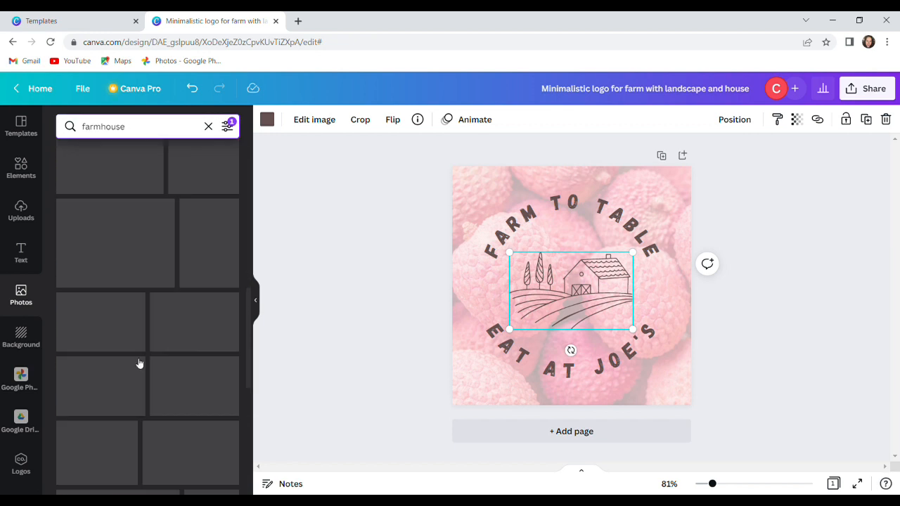
{"action": "scroll", "coordinate": [138, 363], "scroll_direction": "down", "scroll_amount": 1}
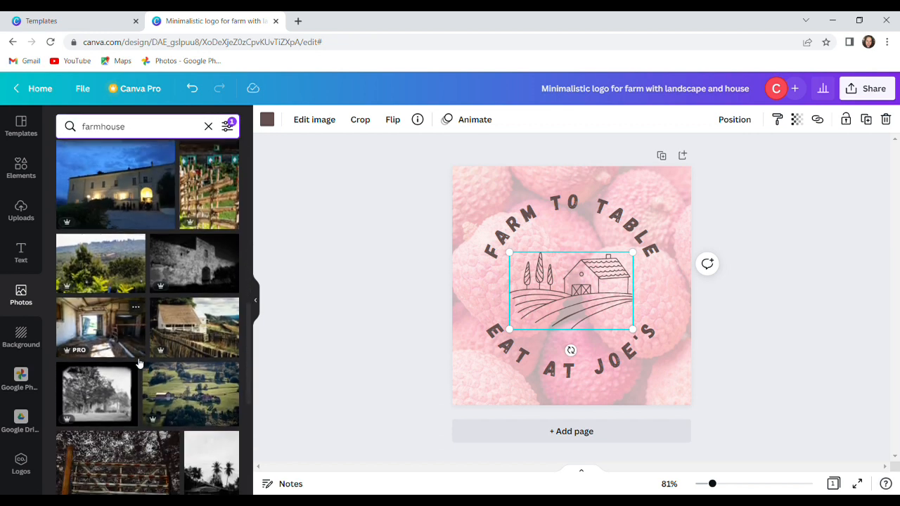
{"action": "scroll", "coordinate": [135, 358], "scroll_direction": "down", "scroll_amount": 1}
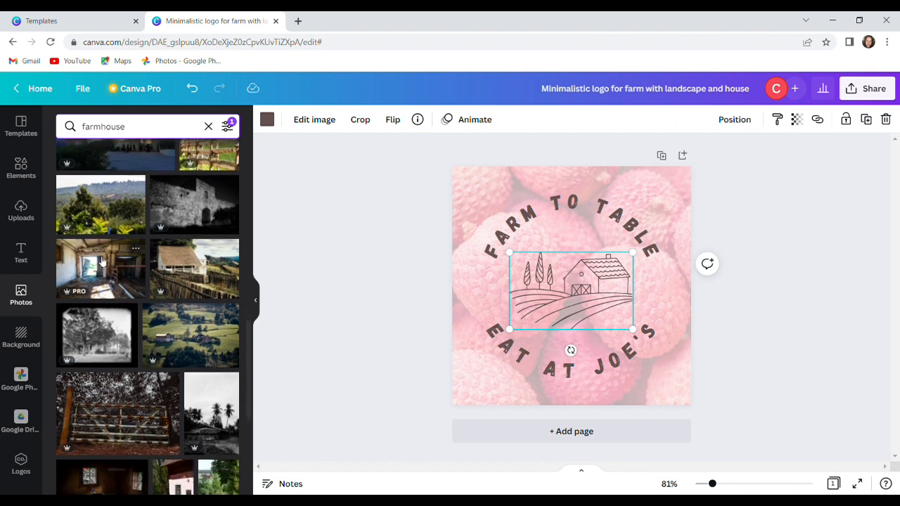
- Search the design elements for "farmhouse"
{"action": "left_click", "coordinate": [23, 172]}
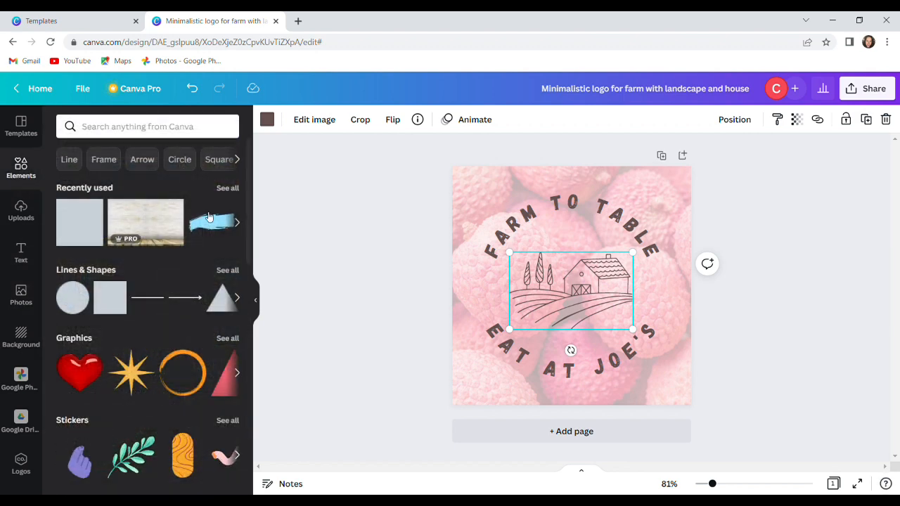
{"action": "left_click", "coordinate": [136, 127]}
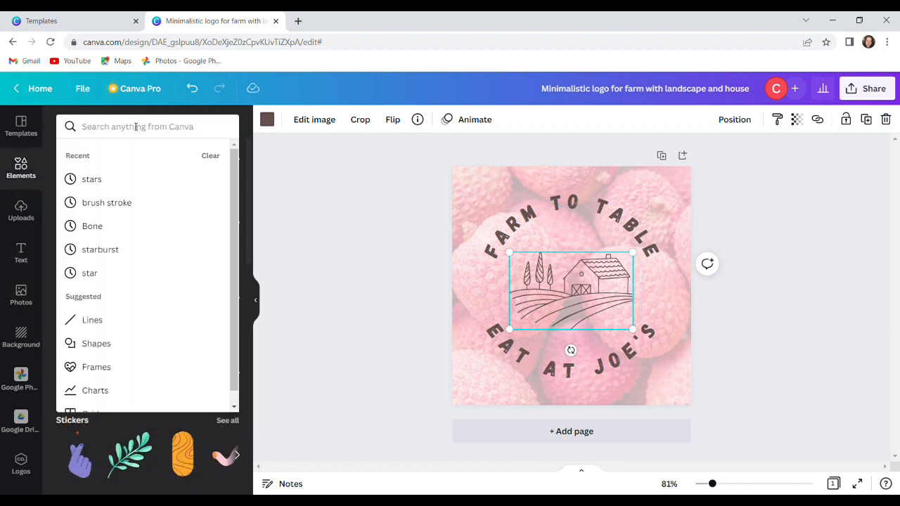
{"action": "type", "text": "farmh"}
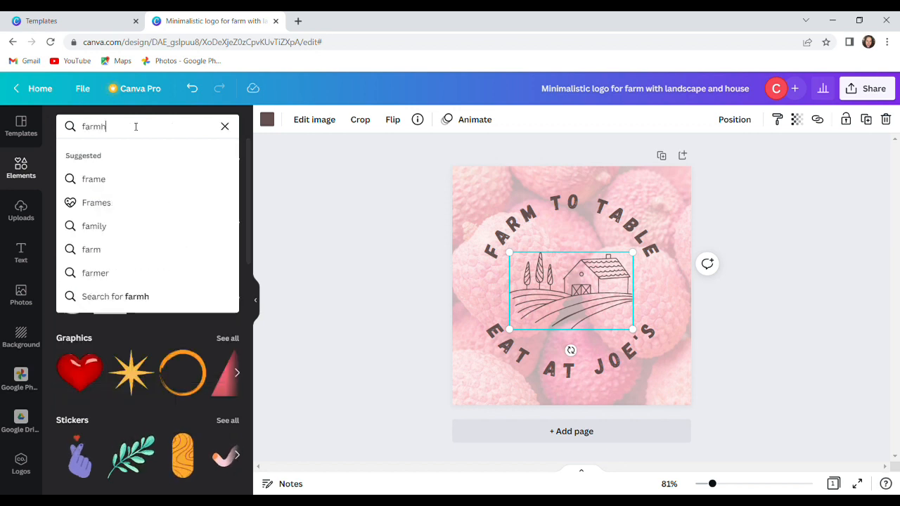
{"action": "type", "text": "ouse"}
{"action": "key", "text": "Return"}
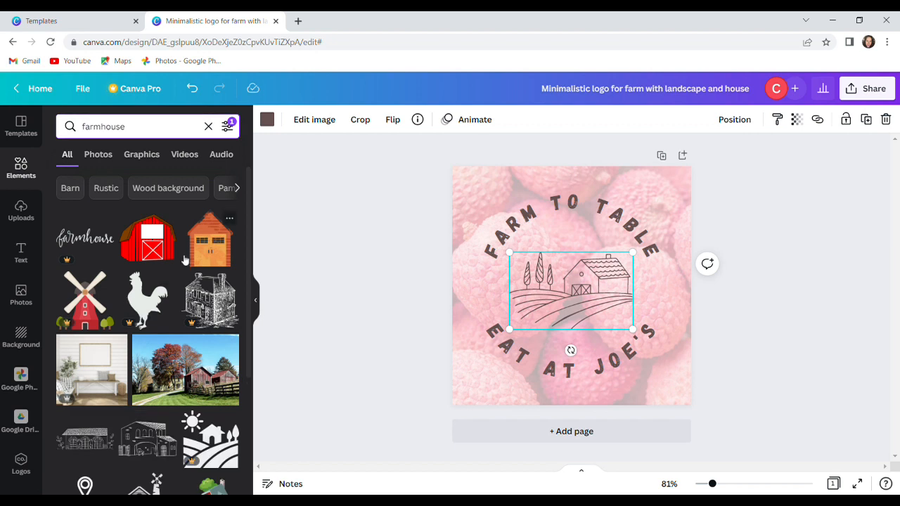
- Add the solid sun, house and fields graphic from the farmhouse results and delete the line-drawn farm illustration it replaces
{"action": "scroll", "coordinate": [190, 262], "scroll_direction": "down", "scroll_amount": 3}
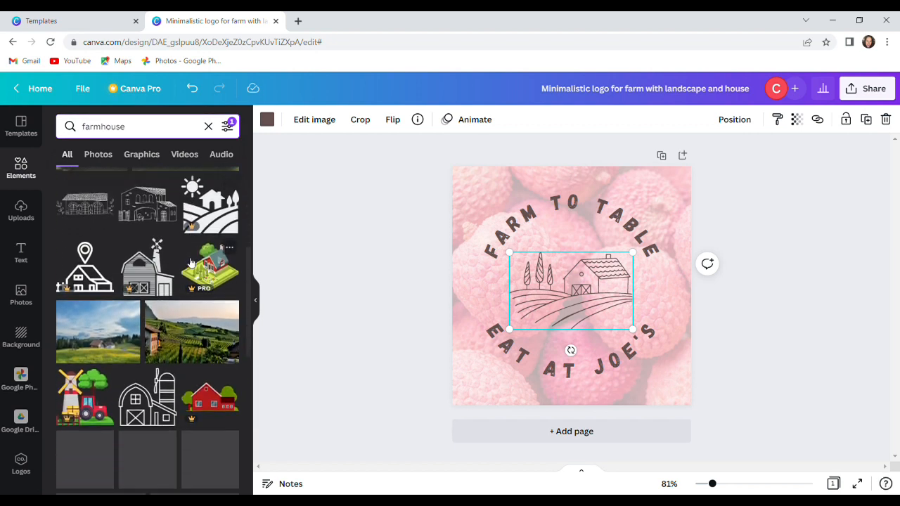
{"action": "scroll", "coordinate": [190, 263], "scroll_direction": "down", "scroll_amount": 3}
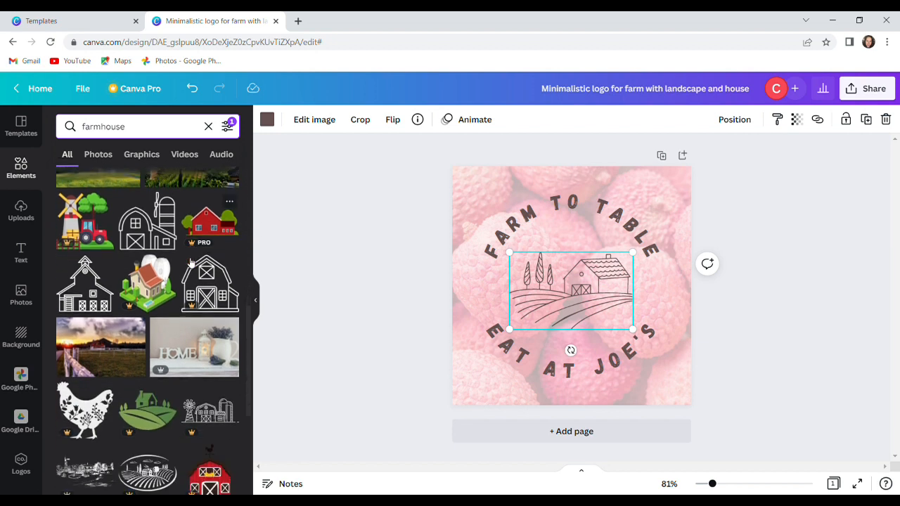
{"action": "scroll", "coordinate": [190, 262], "scroll_direction": "down", "scroll_amount": 3}
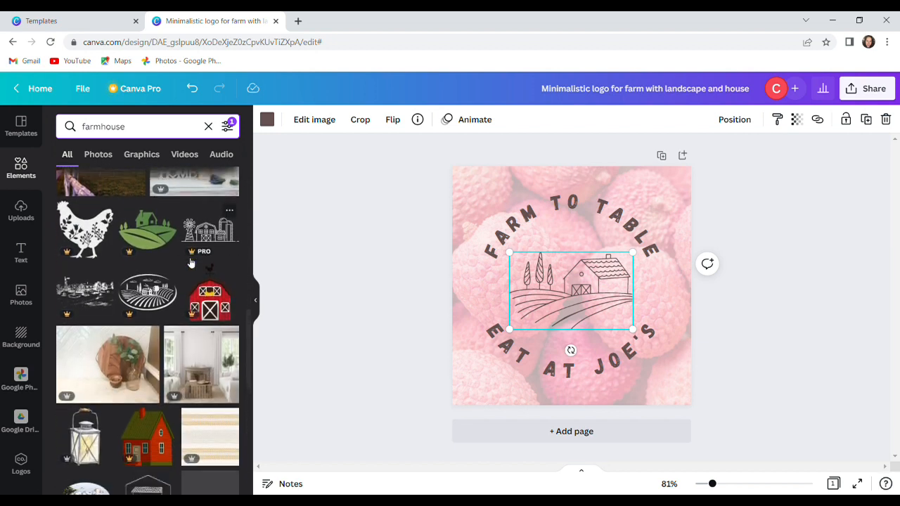
{"action": "scroll", "coordinate": [190, 262], "scroll_direction": "down", "scroll_amount": 5}
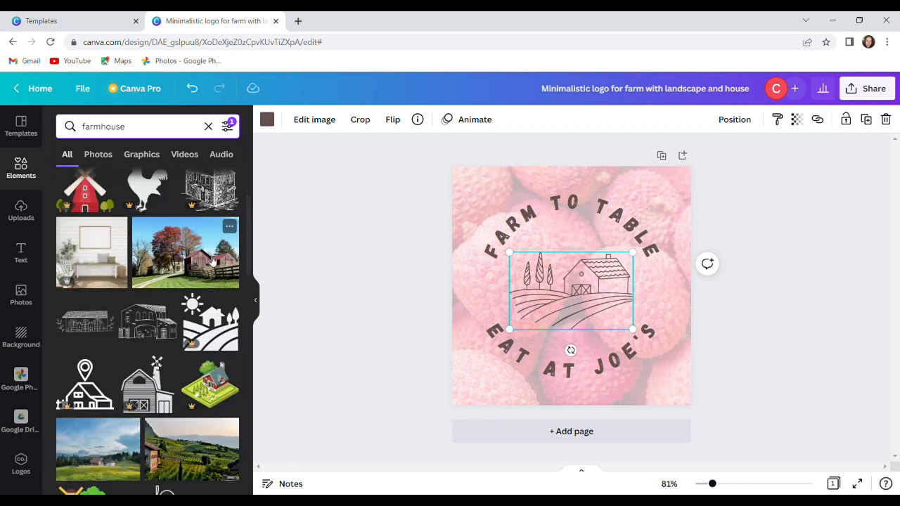
{"action": "scroll", "coordinate": [211, 271], "scroll_direction": "down", "scroll_amount": 1}
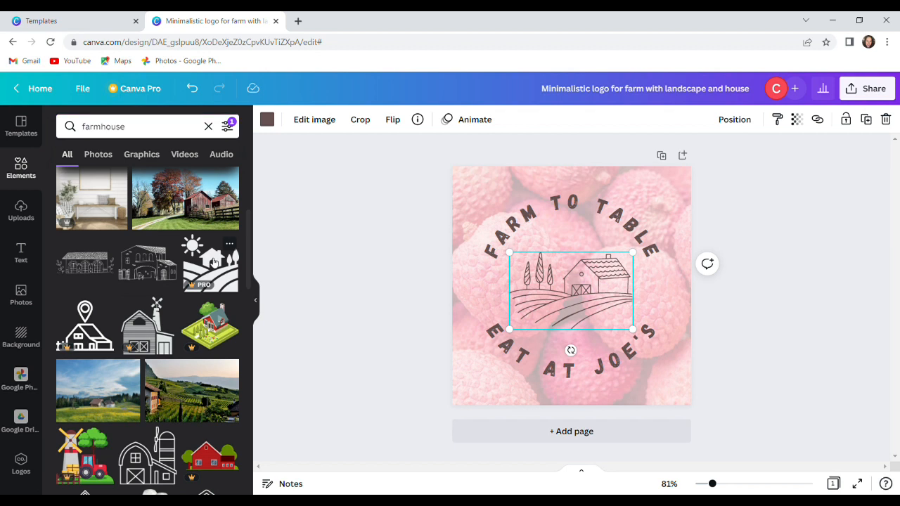
{"action": "left_click", "coordinate": [214, 261]}
{"action": "left_click", "coordinate": [623, 274]}
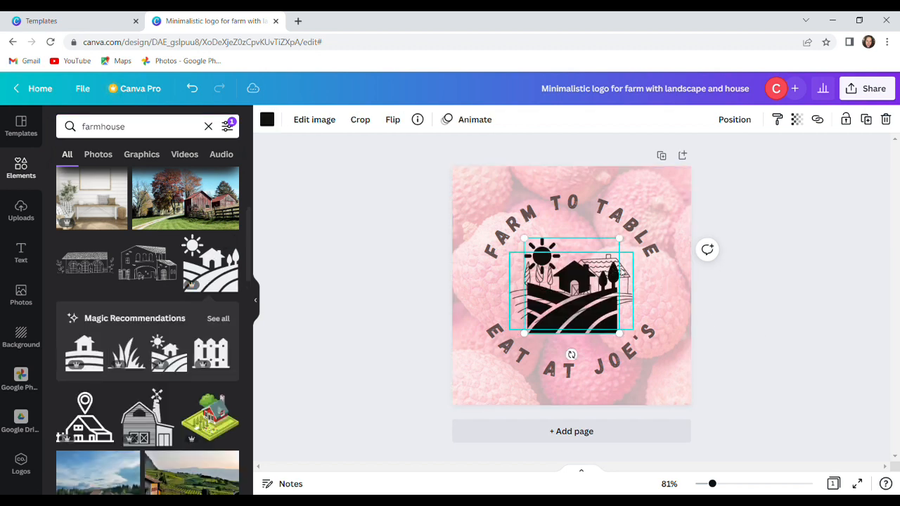
{"action": "key", "text": "Delete"}
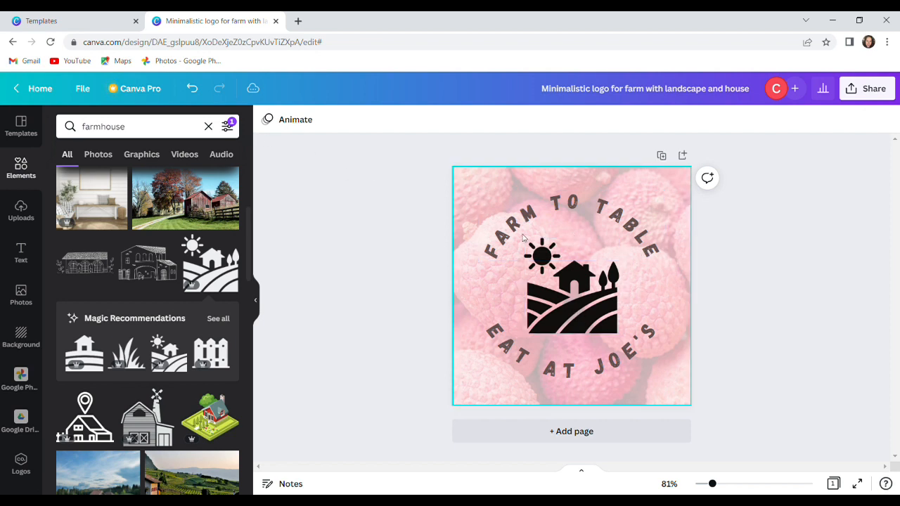
- Try the grey-blue brand color on the sun, house and fields graphic, and recolor it with the brand palette's green
{"action": "left_click", "coordinate": [594, 293]}
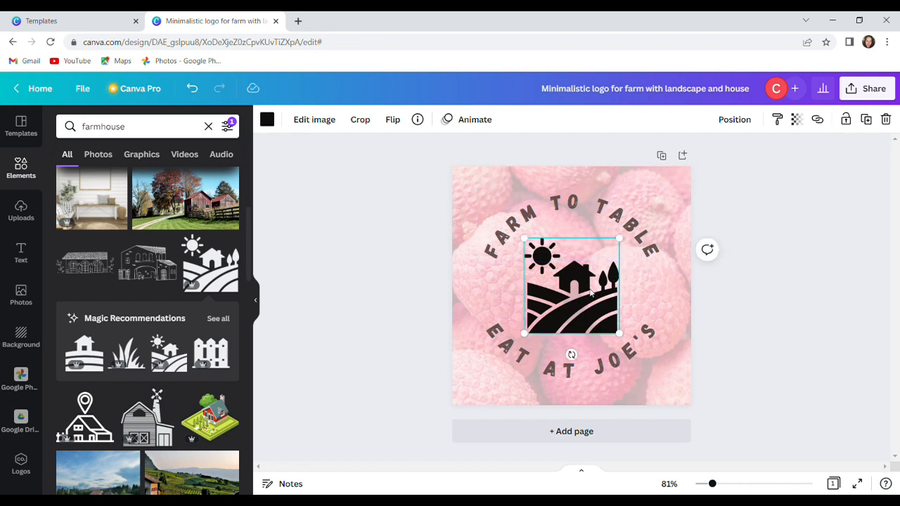
{"action": "left_click", "coordinate": [267, 119]}
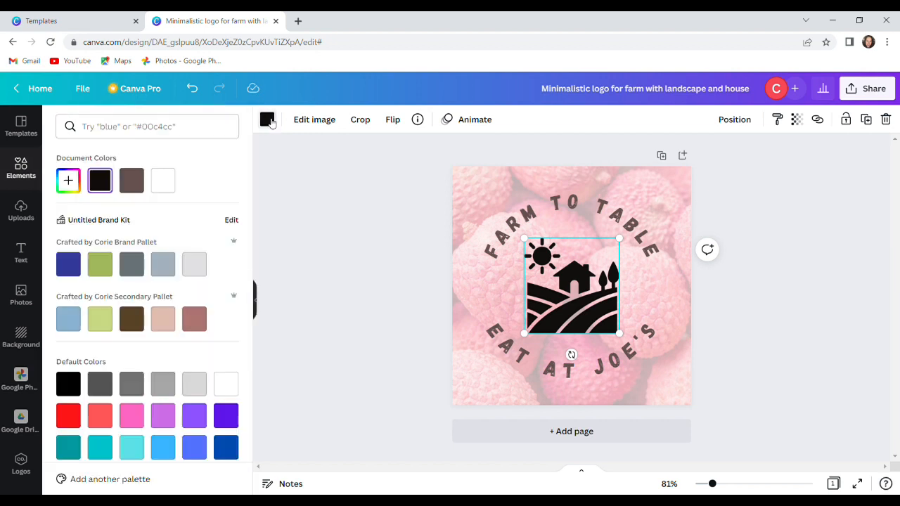
{"action": "left_click", "coordinate": [173, 268]}
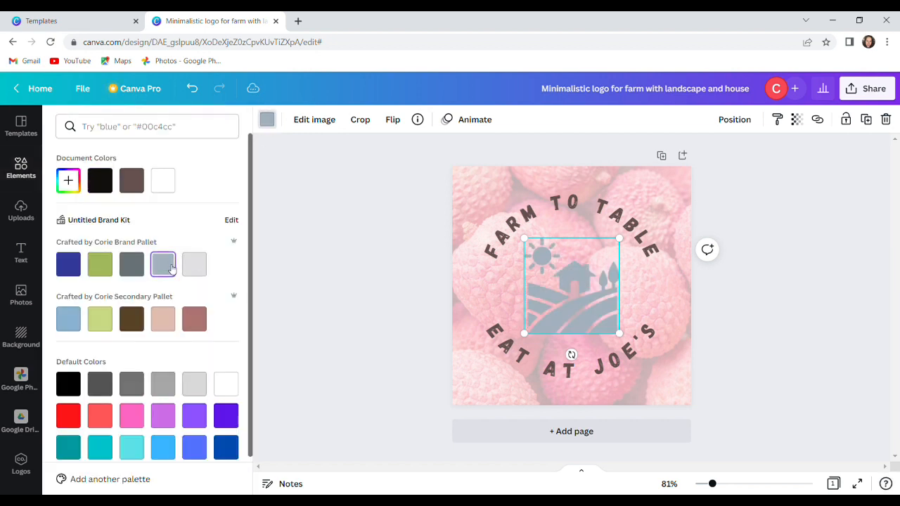
{"action": "left_click", "coordinate": [103, 268]}
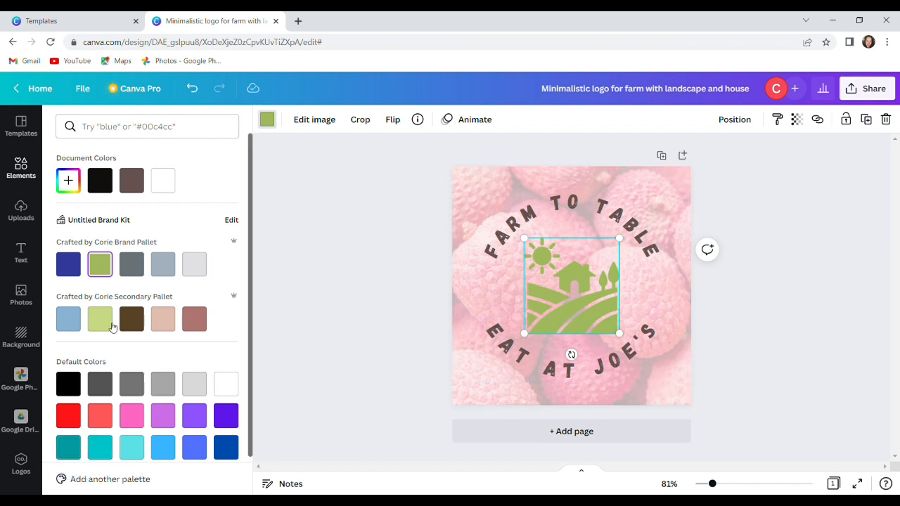
- Try the dark green and grass green default colors on the farm graphic and return it to the brand palette's green
{"action": "scroll", "coordinate": [113, 327], "scroll_direction": "down", "scroll_amount": 1}
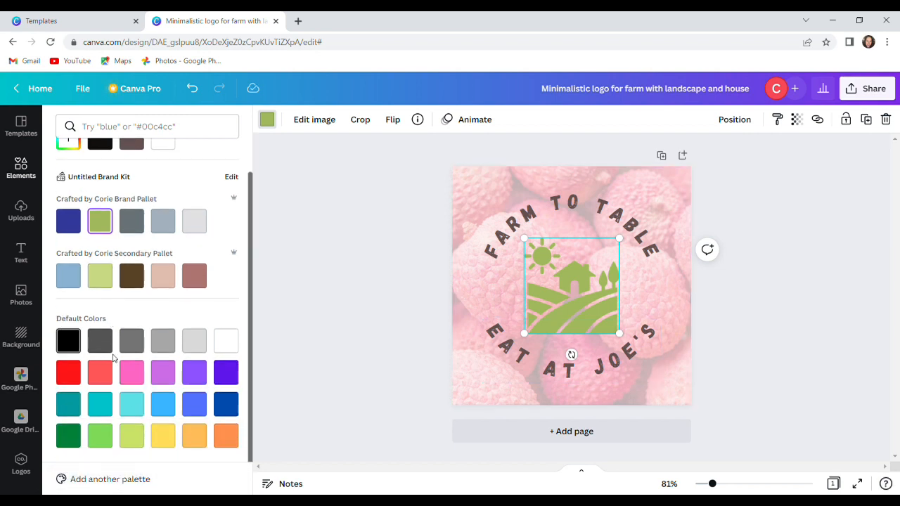
{"action": "scroll", "coordinate": [115, 355], "scroll_direction": "up", "scroll_amount": 1}
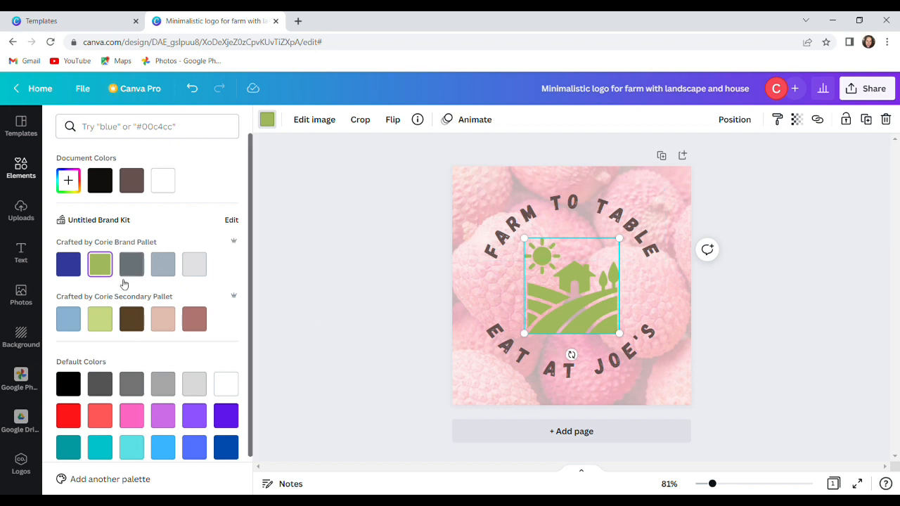
{"action": "scroll", "coordinate": [165, 337], "scroll_direction": "down", "scroll_amount": 1}
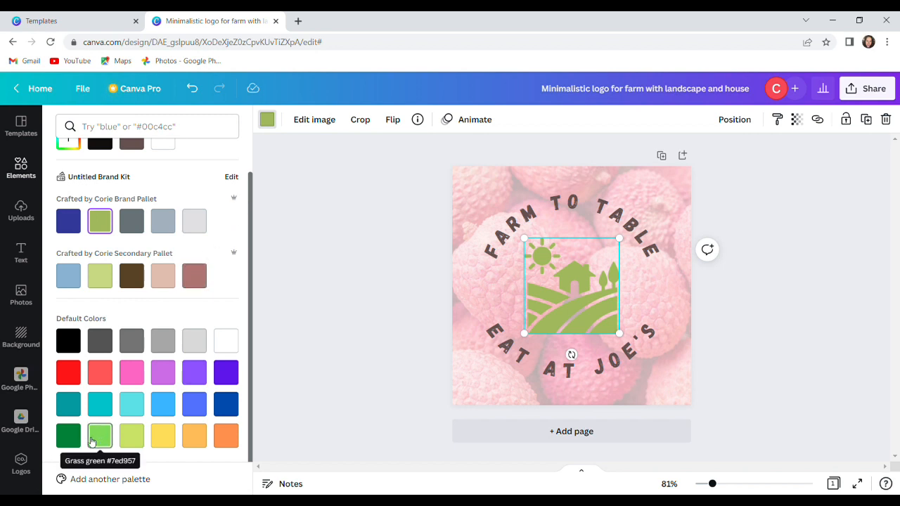
{"action": "left_click", "coordinate": [69, 436]}
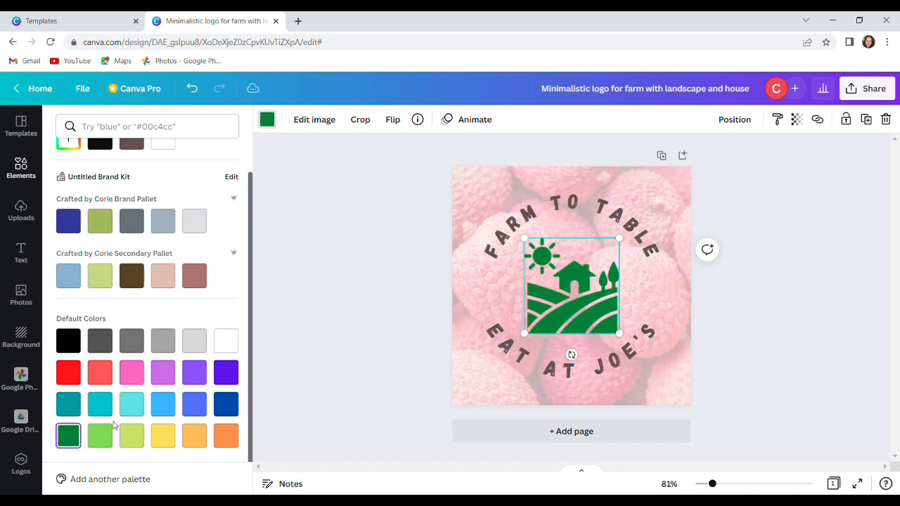
{"action": "left_click", "coordinate": [99, 438]}
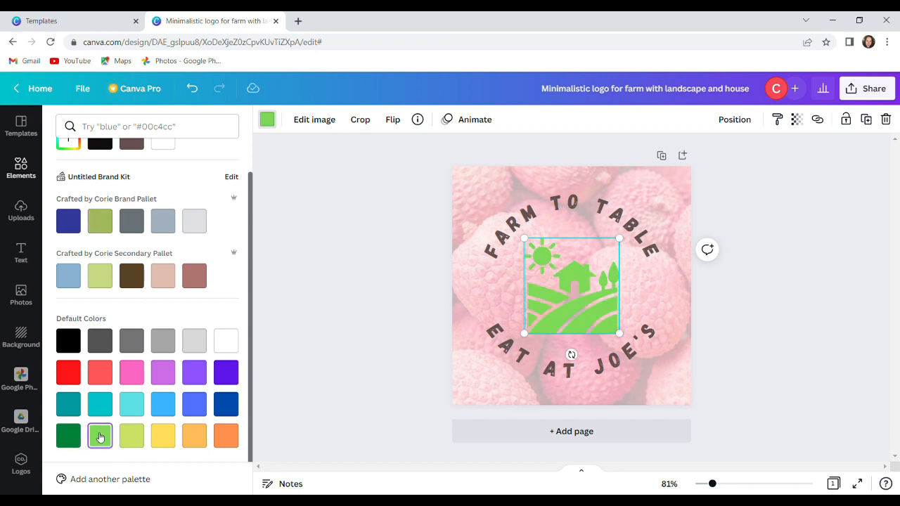
{"action": "left_click", "coordinate": [100, 221]}
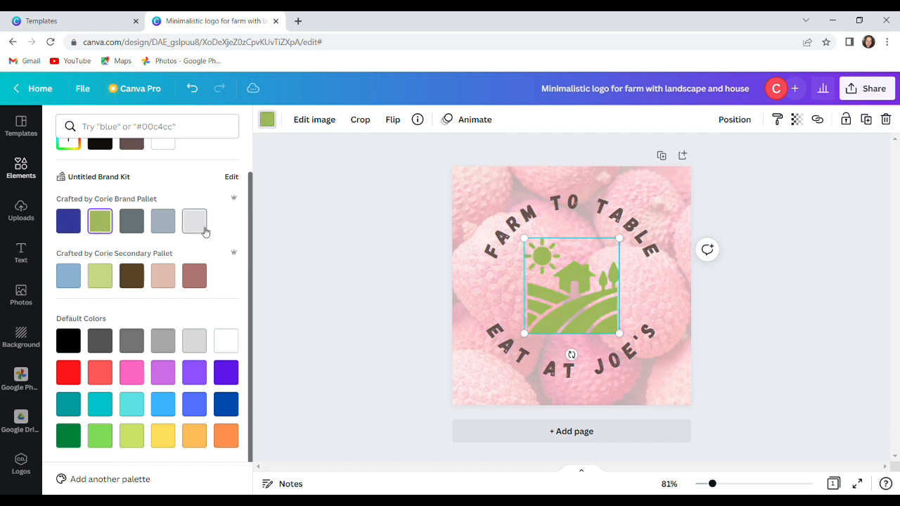
{"action": "scroll", "coordinate": [202, 232], "scroll_direction": "up", "scroll_amount": 1}
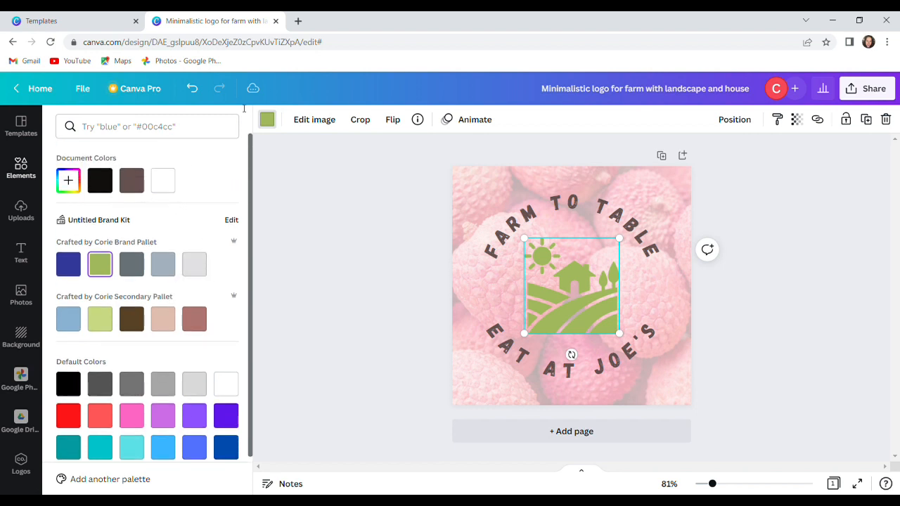
{"action": "left_click", "coordinate": [333, 173]}
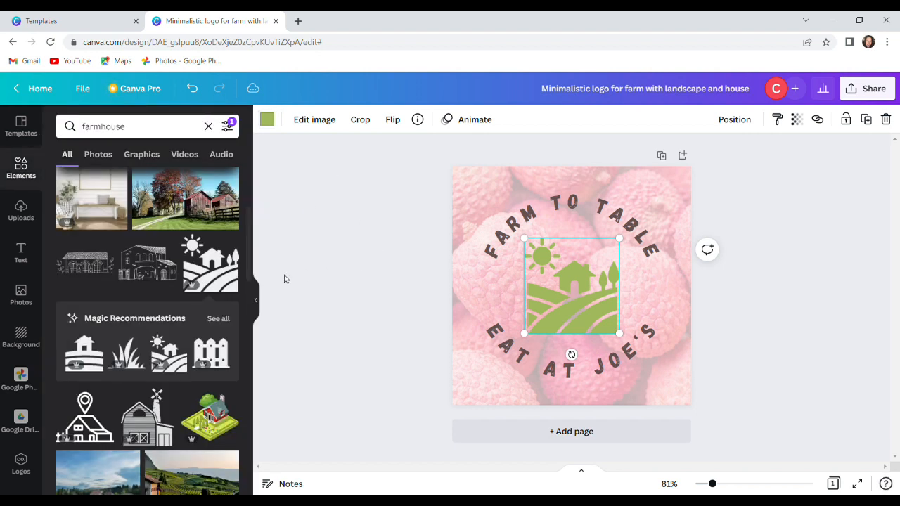
- Add the outlined barn with curved field rows and wheat from the farmhouse results and delete the green farm graphic it replaces
{"action": "scroll", "coordinate": [199, 271], "scroll_direction": "down", "scroll_amount": 5}
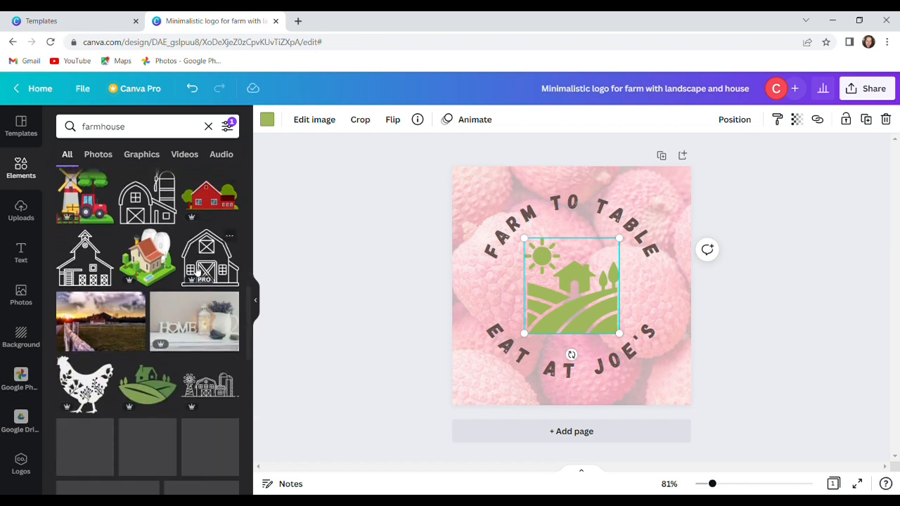
{"action": "scroll", "coordinate": [198, 272], "scroll_direction": "down", "scroll_amount": 5}
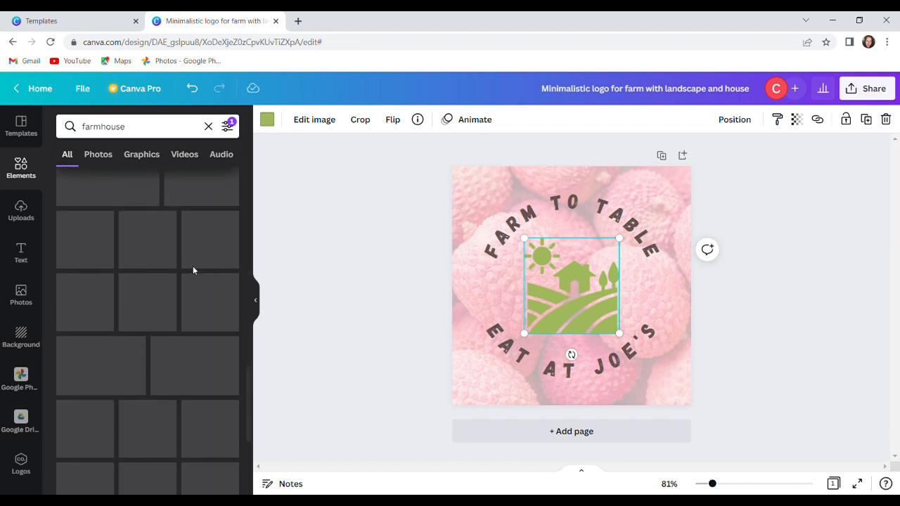
{"action": "scroll", "coordinate": [197, 270], "scroll_direction": "down", "scroll_amount": 2}
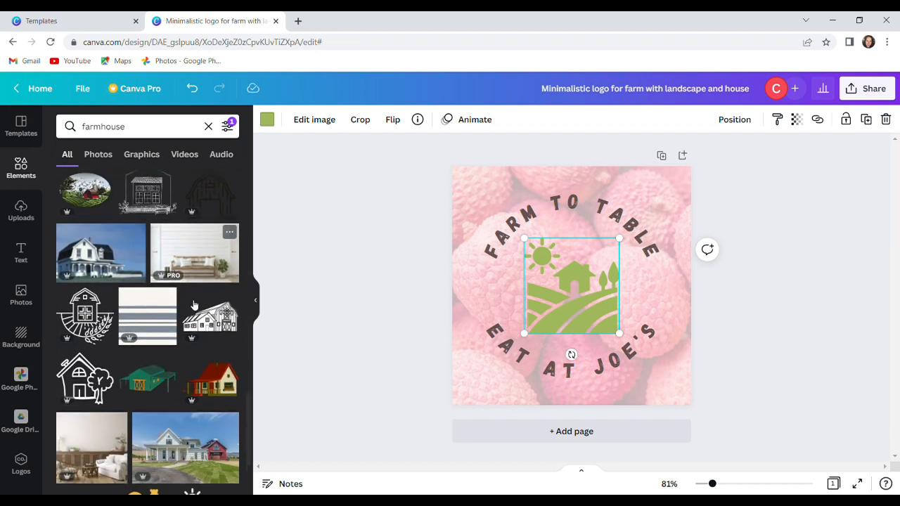
{"action": "left_click", "coordinate": [90, 330]}
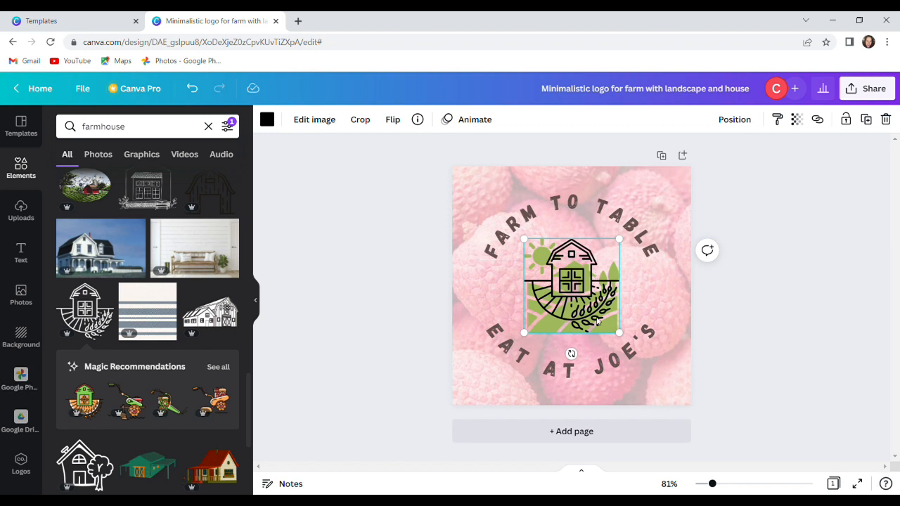
{"action": "left_click", "coordinate": [632, 309]}
{"action": "left_click_drag", "start_coordinate": [565, 309], "coordinate": [613, 309]}
{"action": "left_click", "coordinate": [531, 309]}
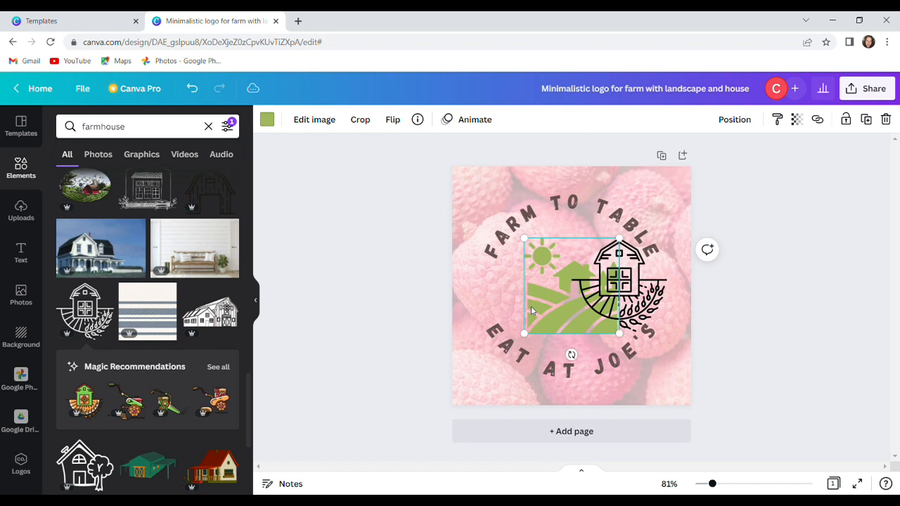
{"action": "key", "text": "Delete"}
- Centre the outlined barn graphic between the two curved texts and open the design's file options
{"action": "left_click", "coordinate": [609, 287]}
{"action": "left_click_drag", "start_coordinate": [609, 287], "coordinate": [585, 299]}
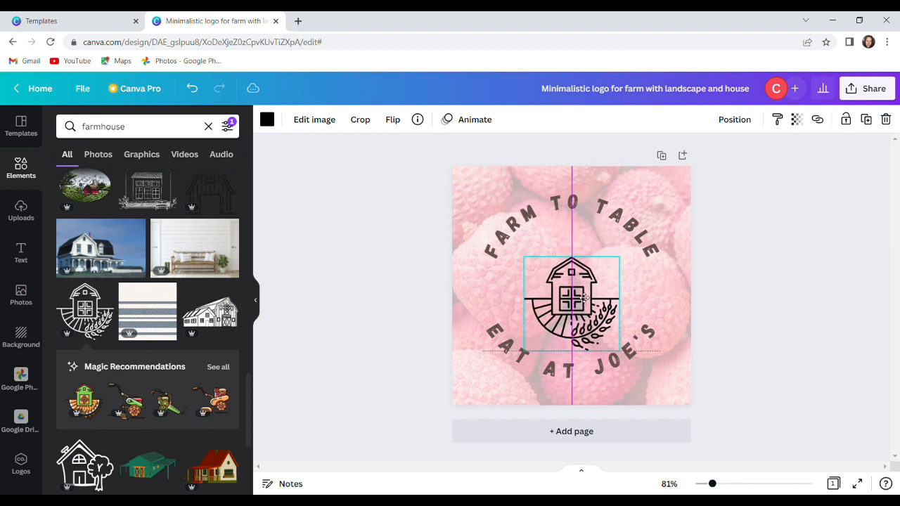
{"action": "left_click_drag", "start_coordinate": [585, 298], "coordinate": [585, 281]}
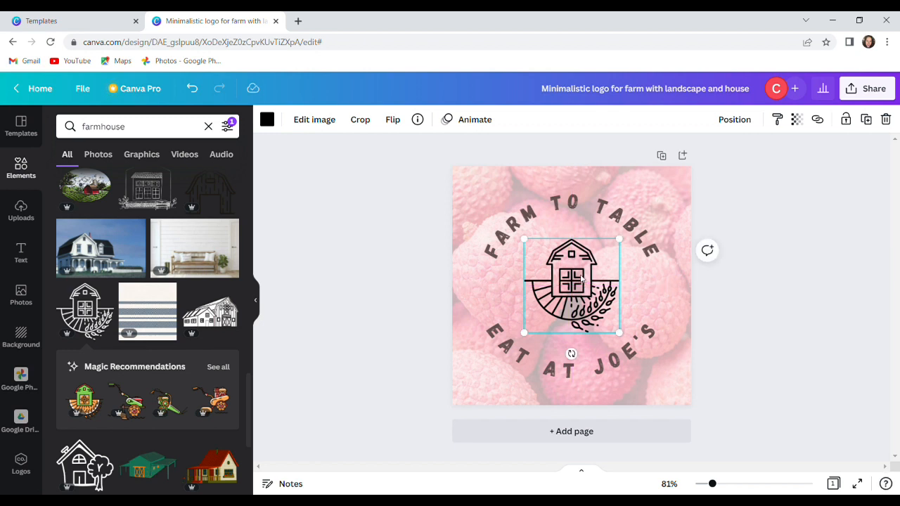
{"action": "left_click", "coordinate": [658, 273]}
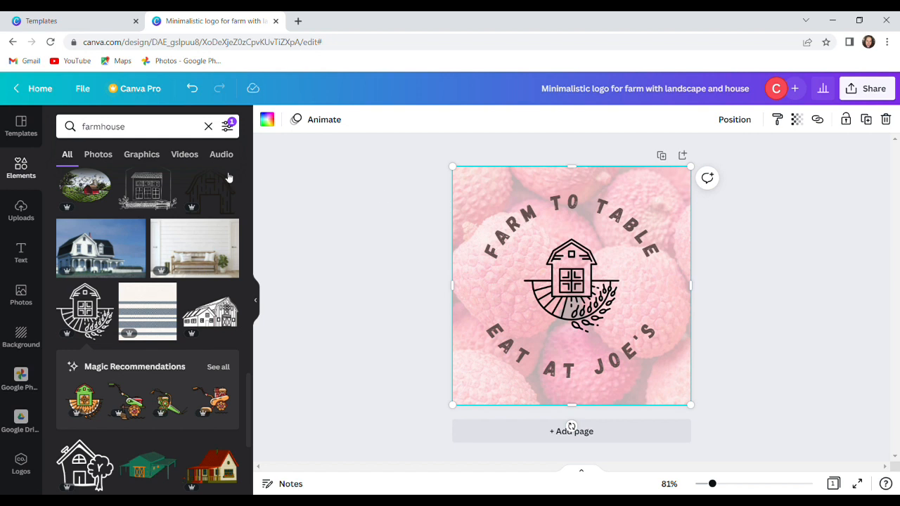
{"action": "left_click", "coordinate": [83, 89]}
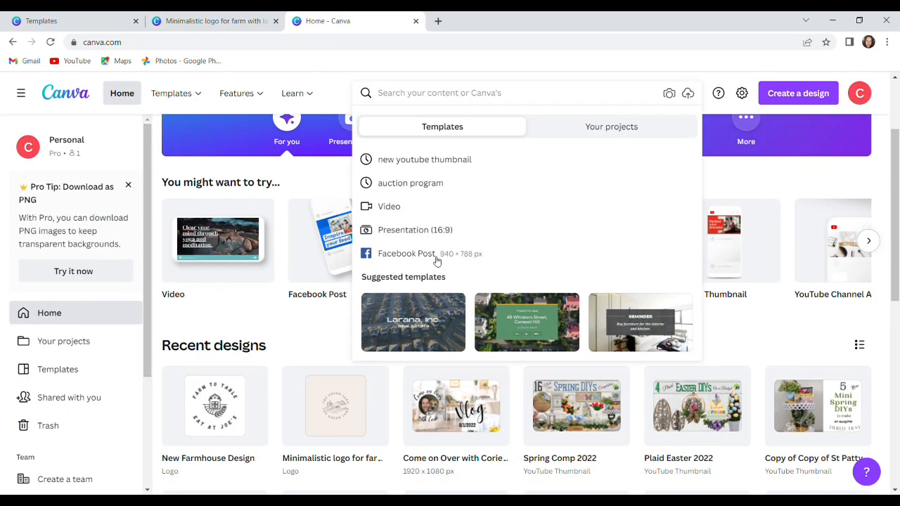
- Search Canva's templates for "flyer" and open the white Hello May template with wildflowers
{"action": "scroll", "coordinate": [408, 112], "scroll_direction": "up", "scroll_amount": 2}
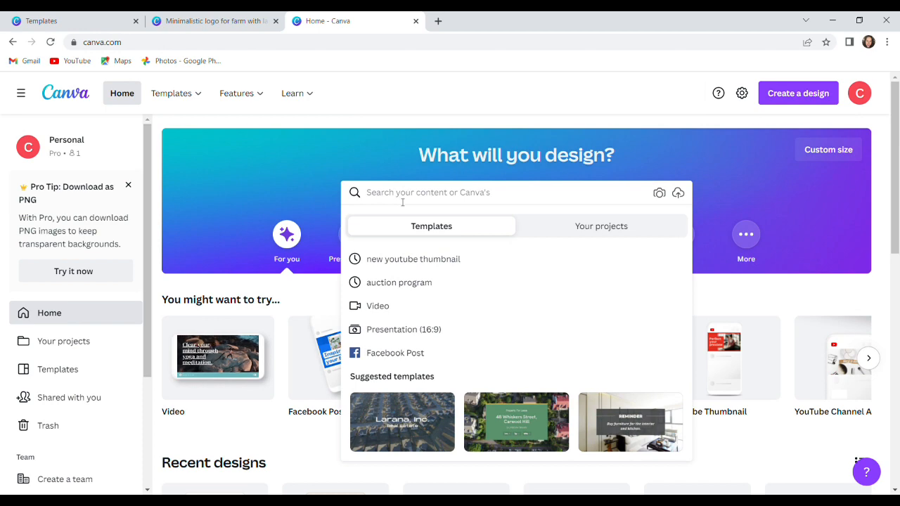
{"action": "type", "text": "flyer"}
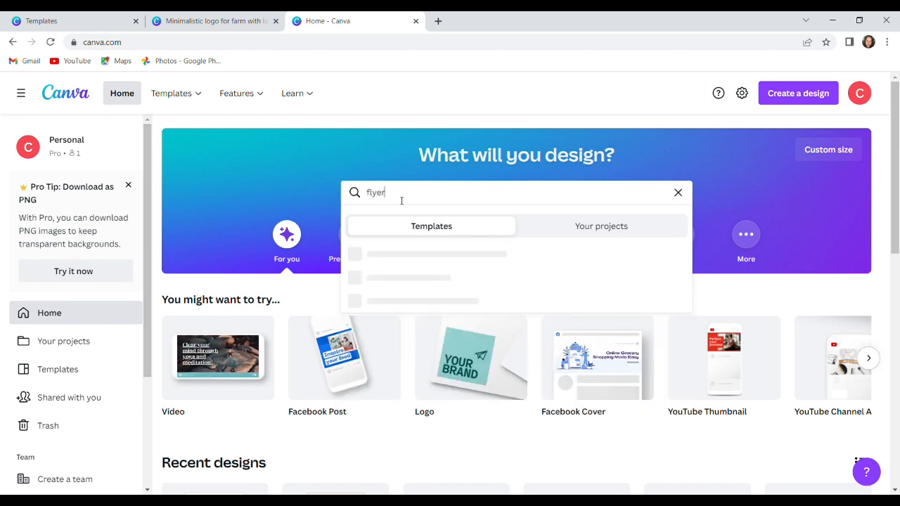
{"action": "key", "text": "Return"}
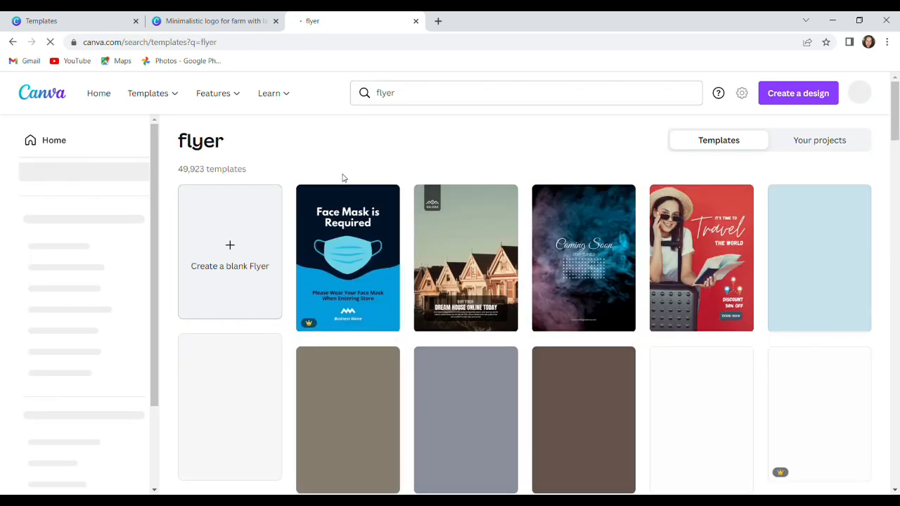
{"action": "scroll", "coordinate": [737, 260], "scroll_direction": "down", "scroll_amount": 2}
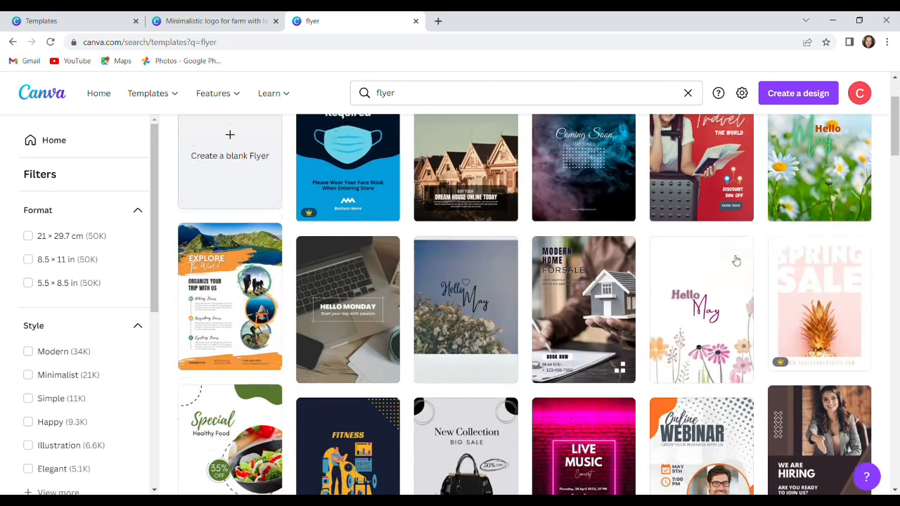
{"action": "left_click", "coordinate": [706, 291]}
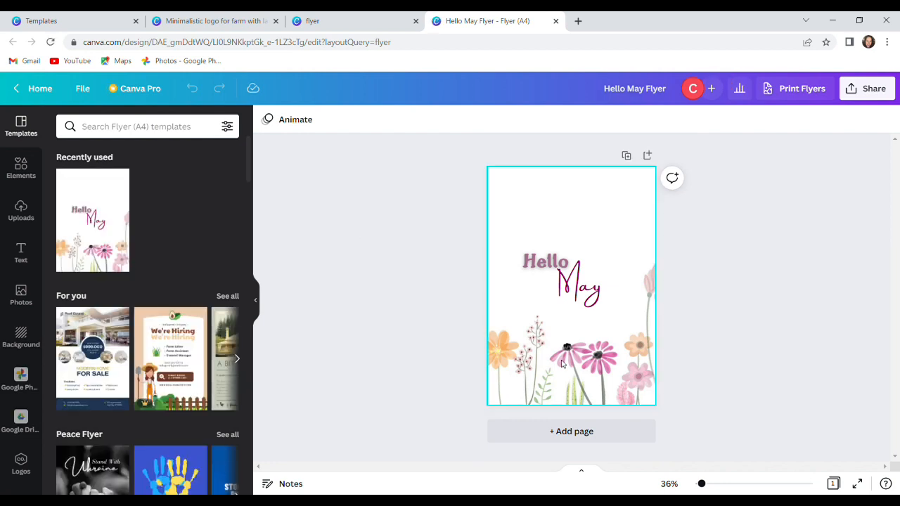
- Inspect the wildflower background and the fonts of the "Hello" and "May" texts, and open the background library
{"action": "left_click", "coordinate": [600, 368]}
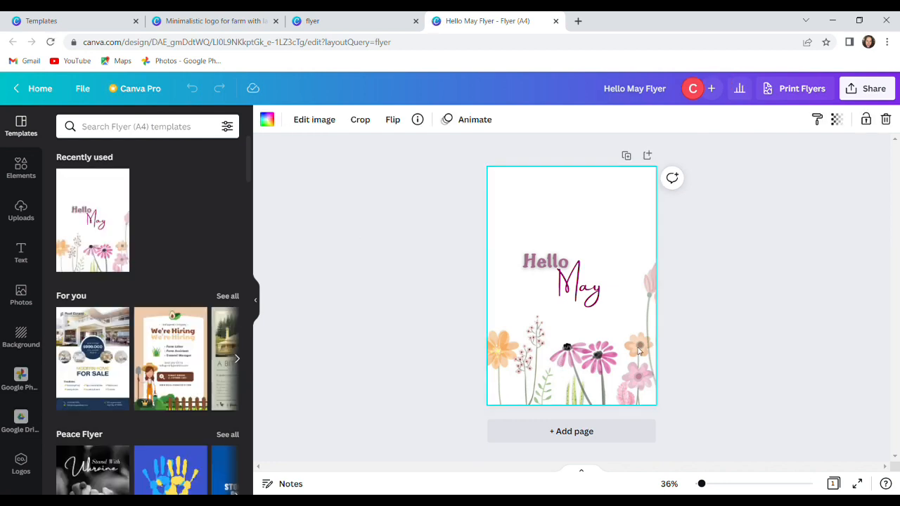
{"action": "left_click", "coordinate": [537, 266]}
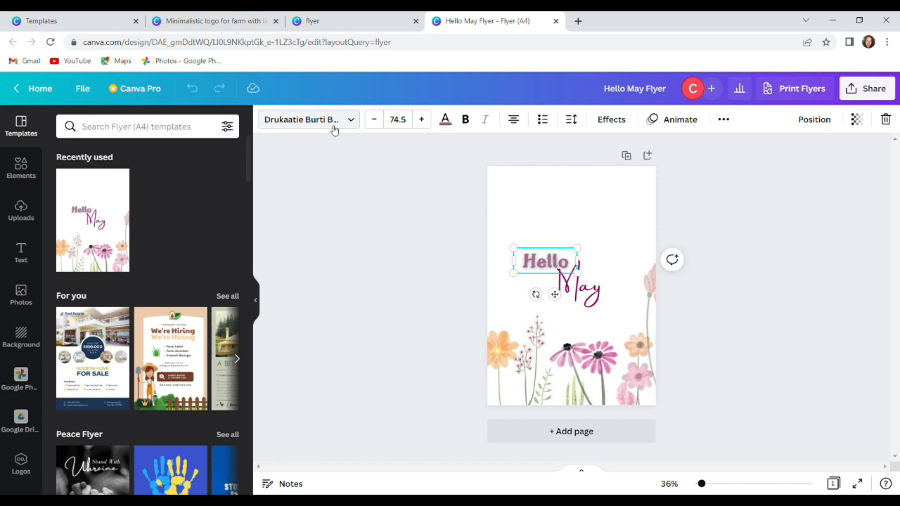
{"action": "left_click", "coordinate": [355, 120]}
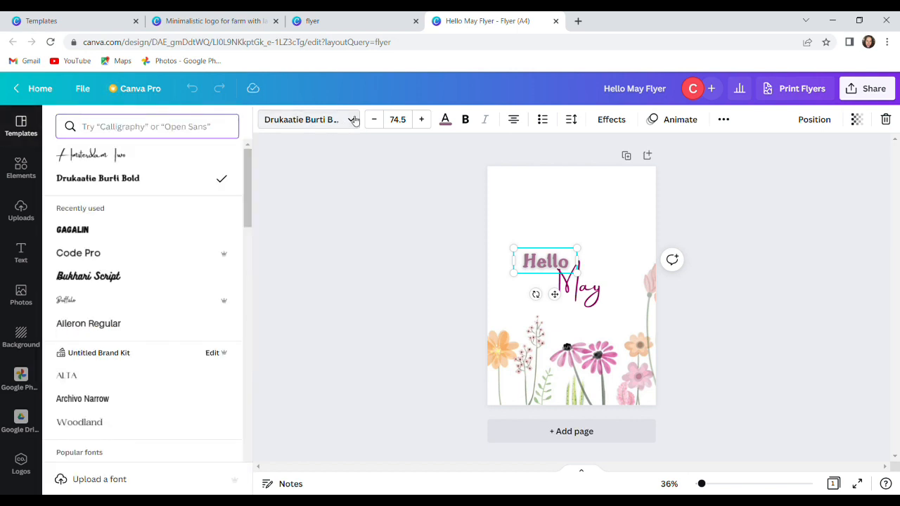
{"action": "left_click", "coordinate": [355, 120]}
{"action": "left_click", "coordinate": [597, 300]}
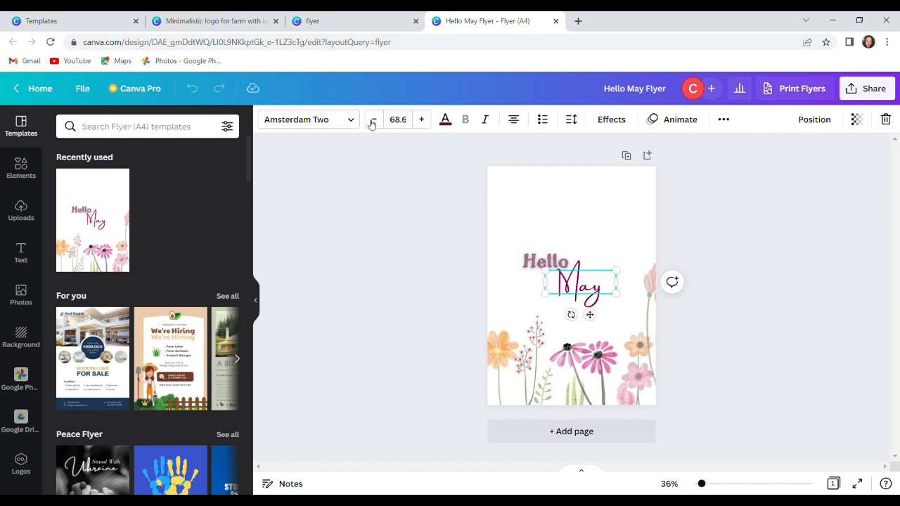
{"action": "left_click", "coordinate": [578, 376]}
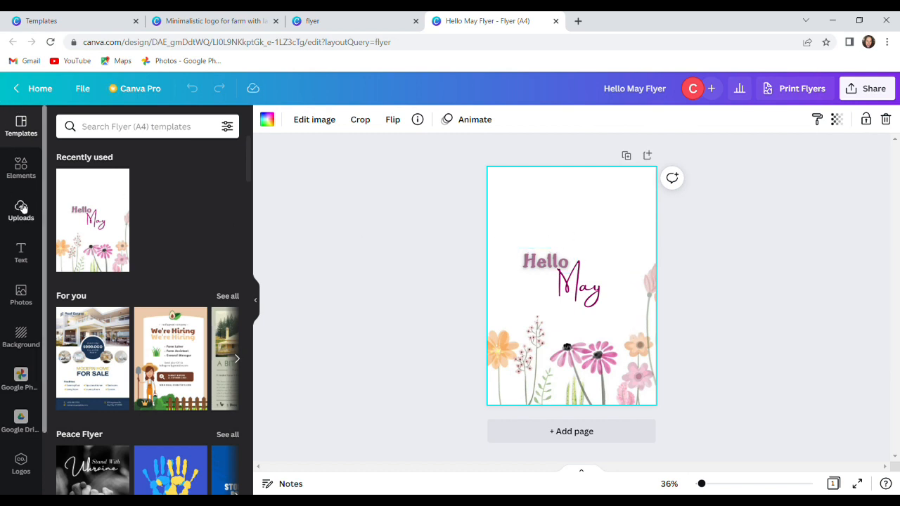
{"action": "left_click", "coordinate": [22, 337]}
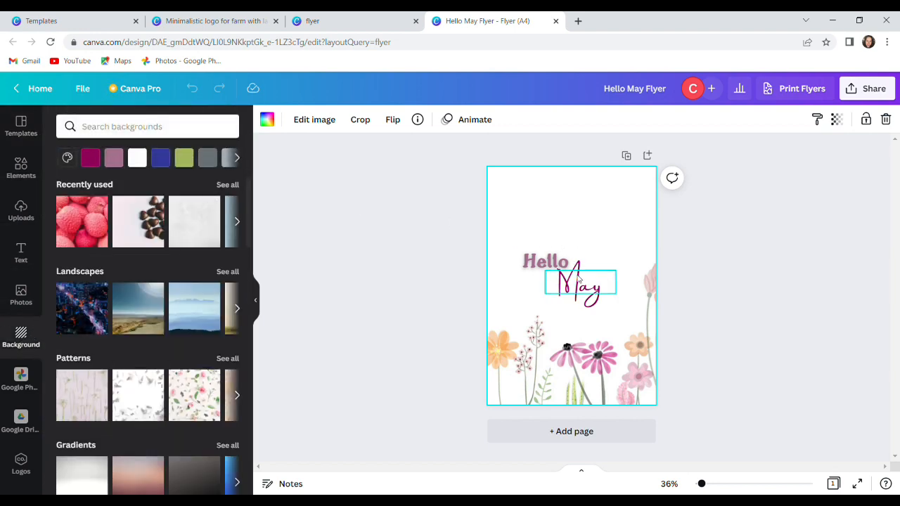
- Reposition the wildflower background image slightly within the flyer's page frame
{"action": "double_click", "coordinate": [581, 364]}
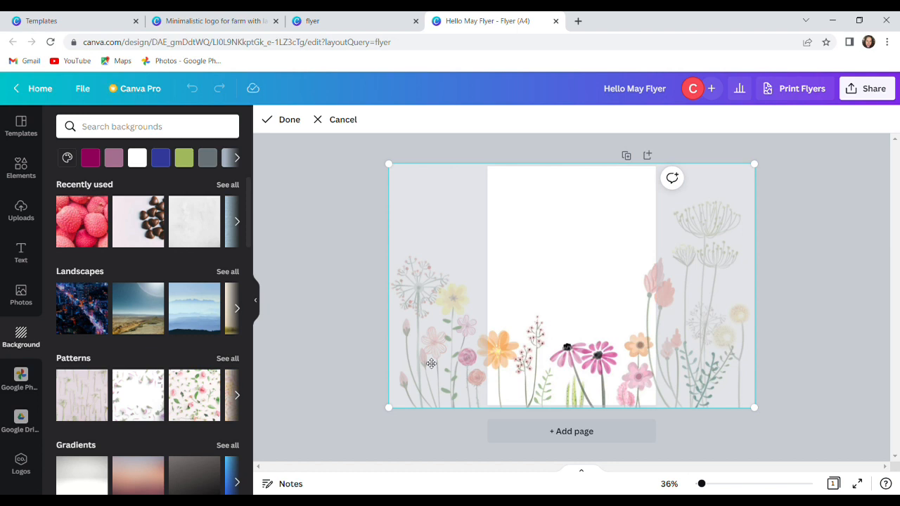
{"action": "left_click_drag", "start_coordinate": [604, 380], "coordinate": [603, 358]}
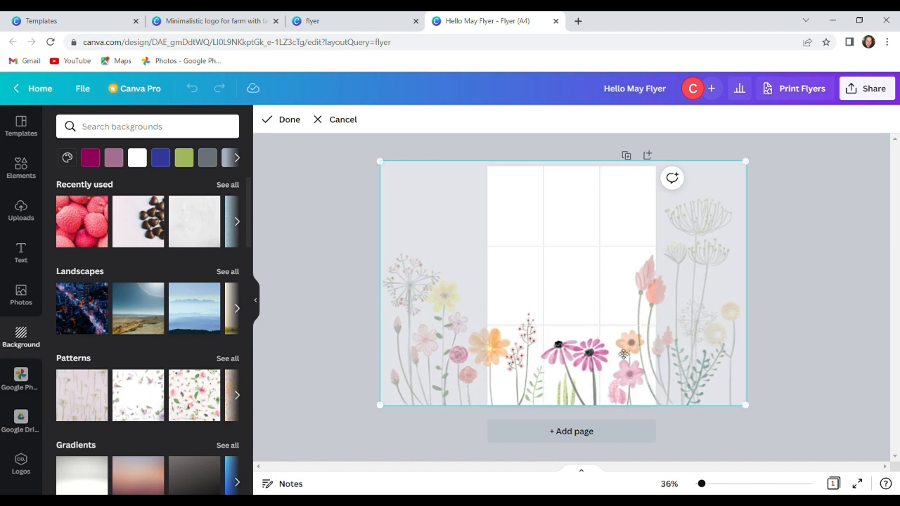
{"action": "left_click", "coordinate": [777, 309]}
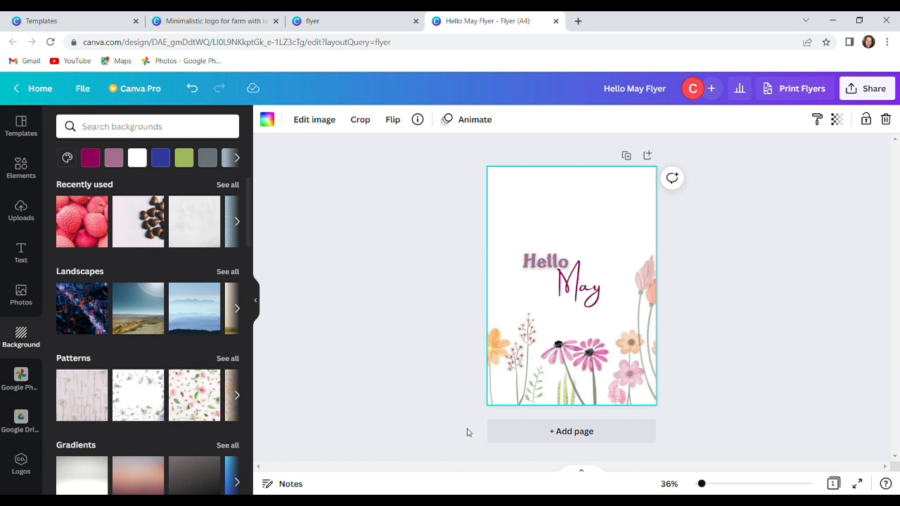
- Delete the wildflower background and apply the white pattern background with scattered pink blossoms and petals
{"action": "double_click", "coordinate": [575, 362]}
{"action": "key", "text": "Delete"}
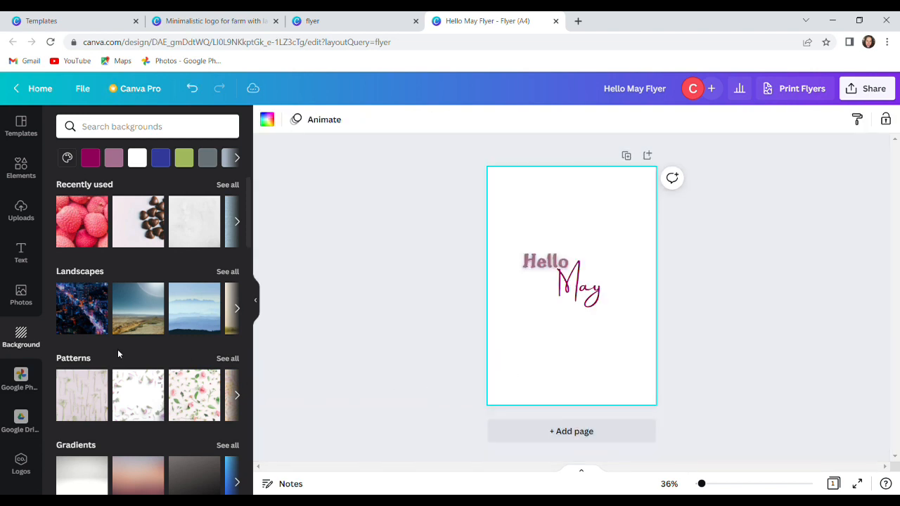
{"action": "left_click", "coordinate": [148, 401]}
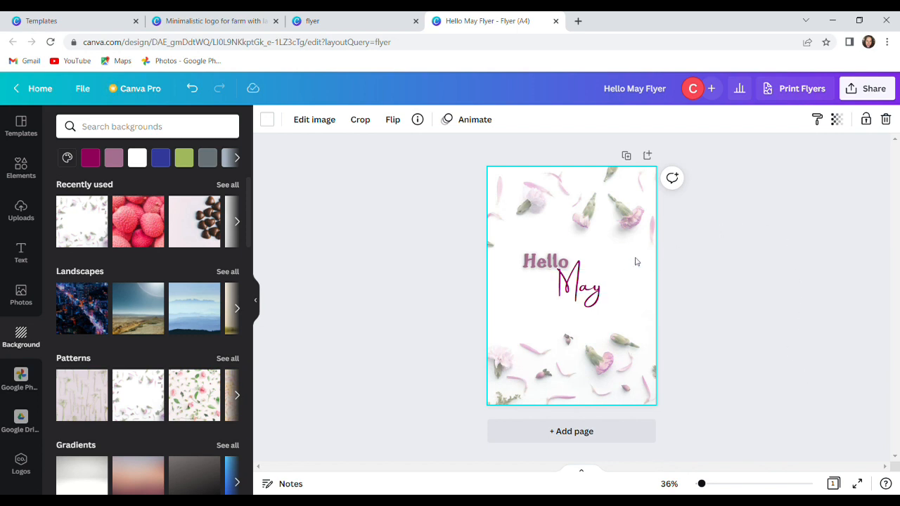
{"action": "double_click", "coordinate": [630, 185]}
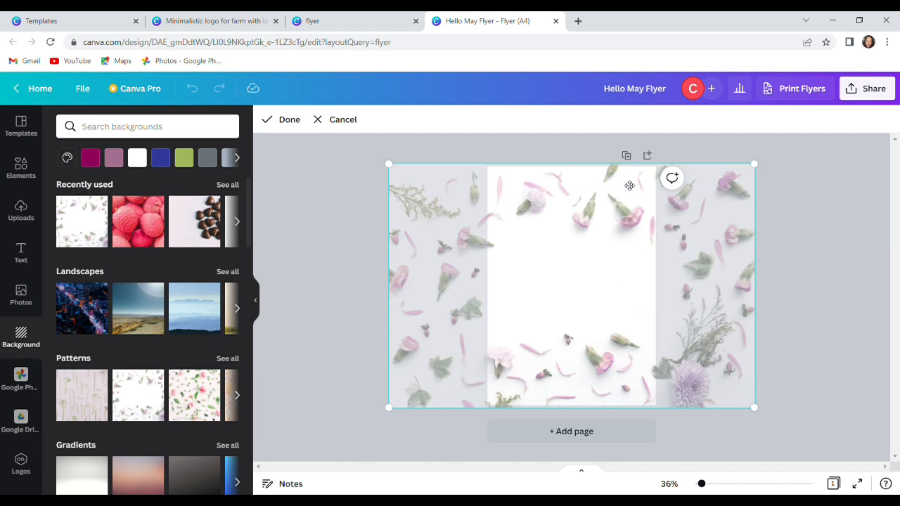
{"action": "left_click", "coordinate": [789, 211]}
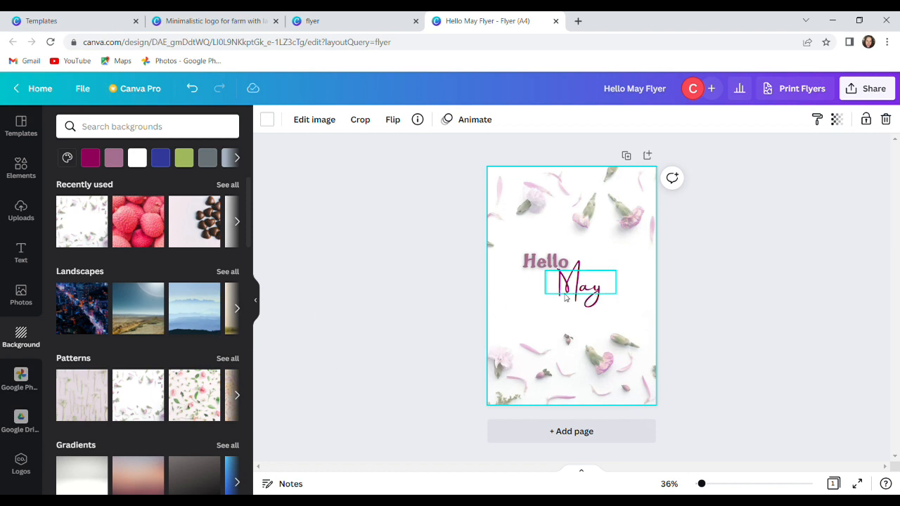
- Change the flyer's "Hello" text to "Happy" and its "May" text to "Mother's Day"
{"action": "double_click", "coordinate": [530, 261]}
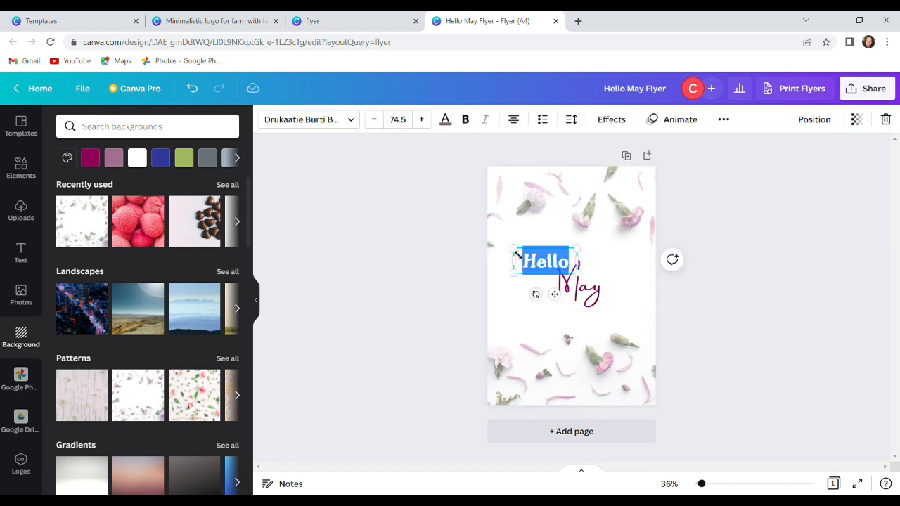
{"action": "type", "text": "Happy"}
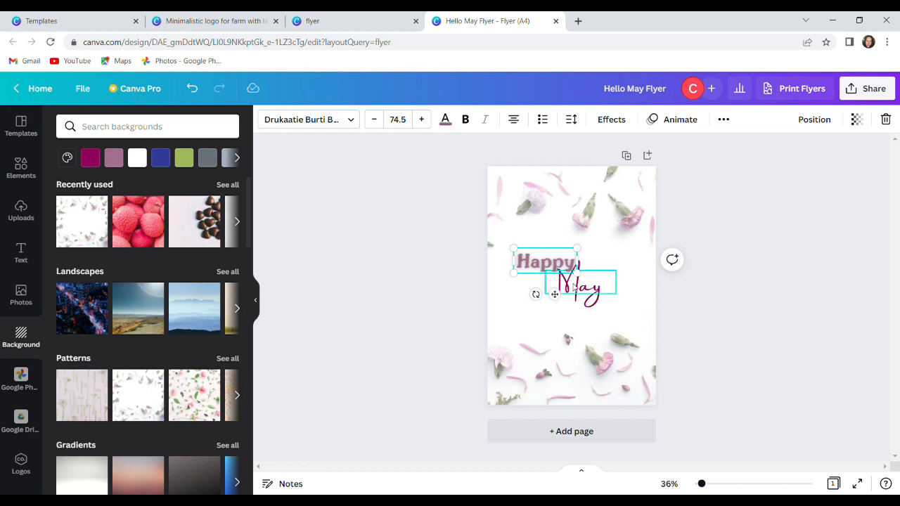
{"action": "left_click", "coordinate": [573, 291]}
{"action": "double_click", "coordinate": [576, 289]}
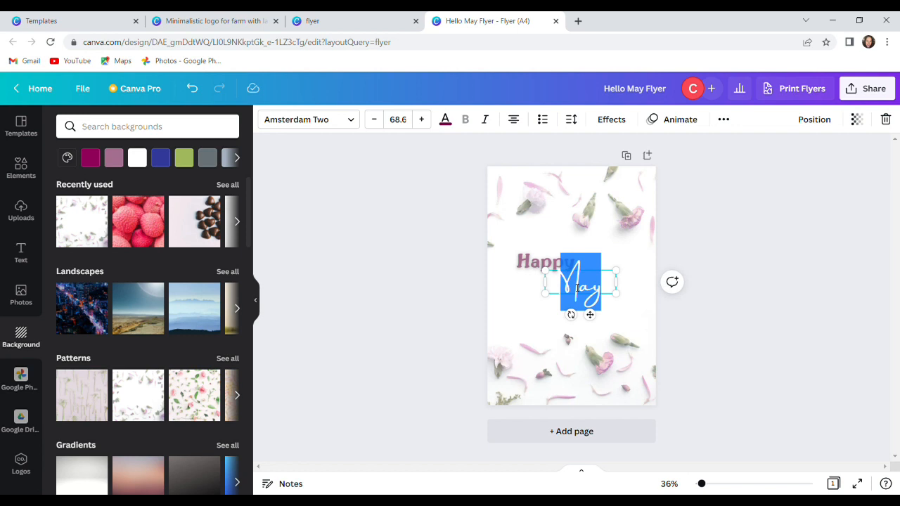
{"action": "type", "text": "Mother's Day"}
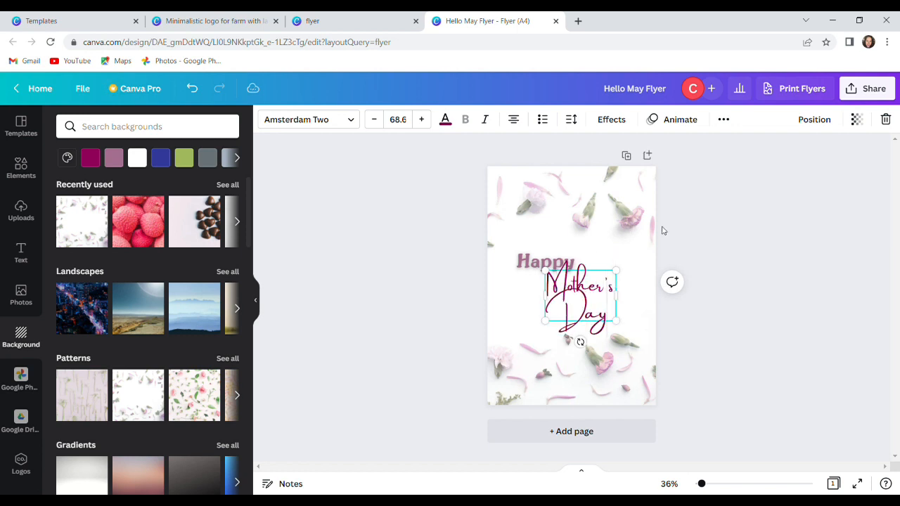
{"action": "left_click", "coordinate": [661, 230]}
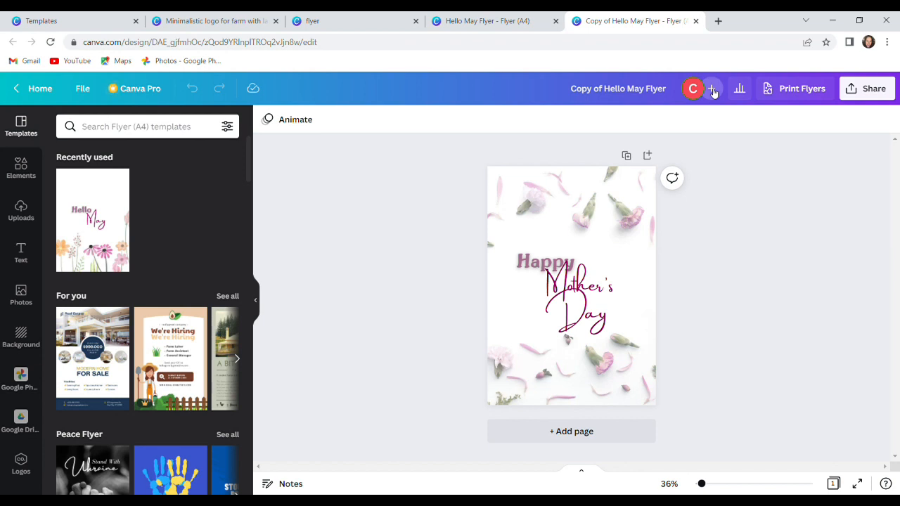
- Review the people and link access settings of the copied flyer and open its full sharing options
{"action": "left_click", "coordinate": [713, 93]}
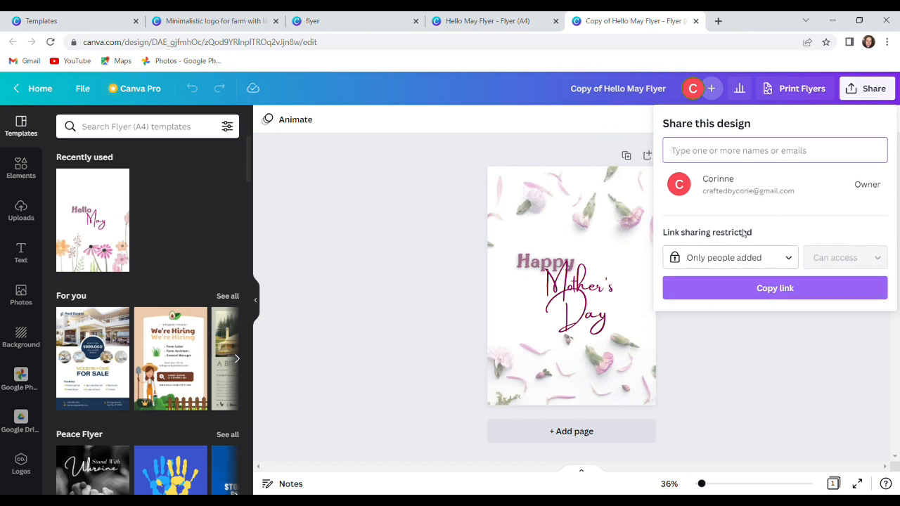
{"action": "left_click", "coordinate": [543, 116]}
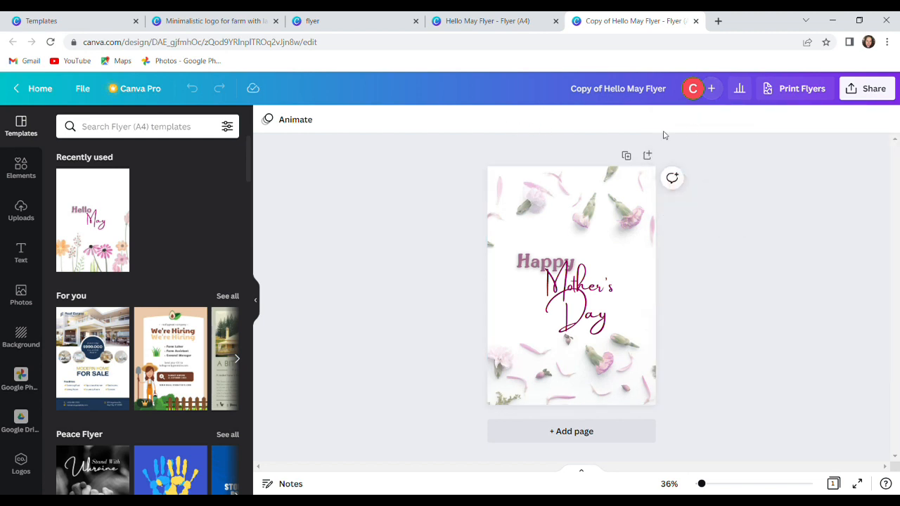
{"action": "left_click", "coordinate": [889, 93]}
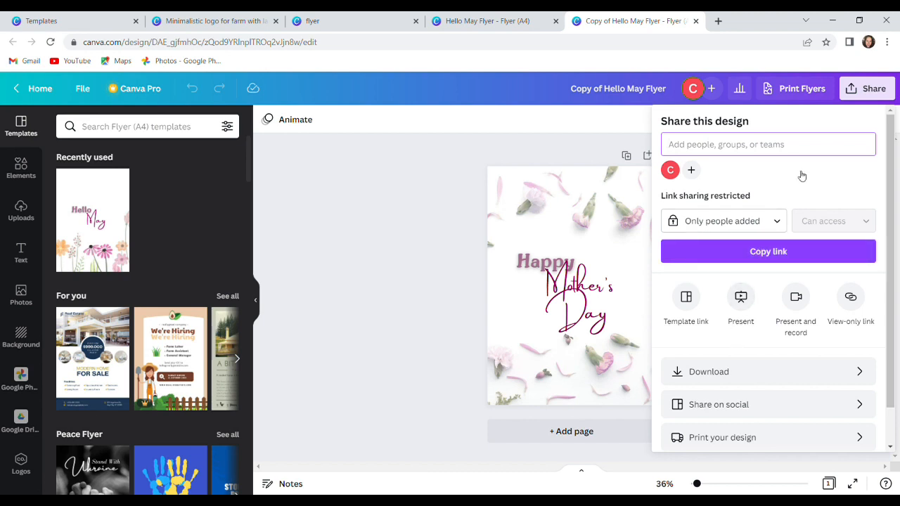
- Review the download file types offered for the flyer, then close the download options
{"action": "left_click", "coordinate": [704, 375]}
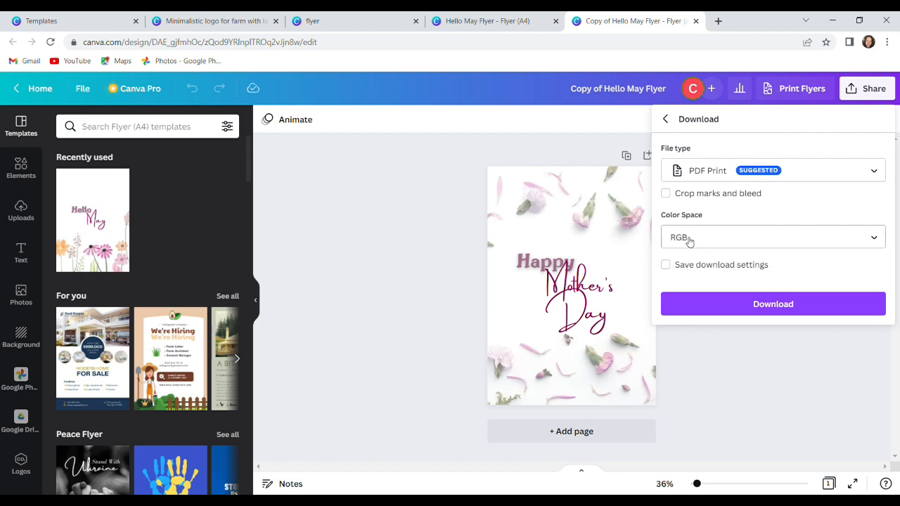
{"action": "left_click", "coordinate": [719, 176]}
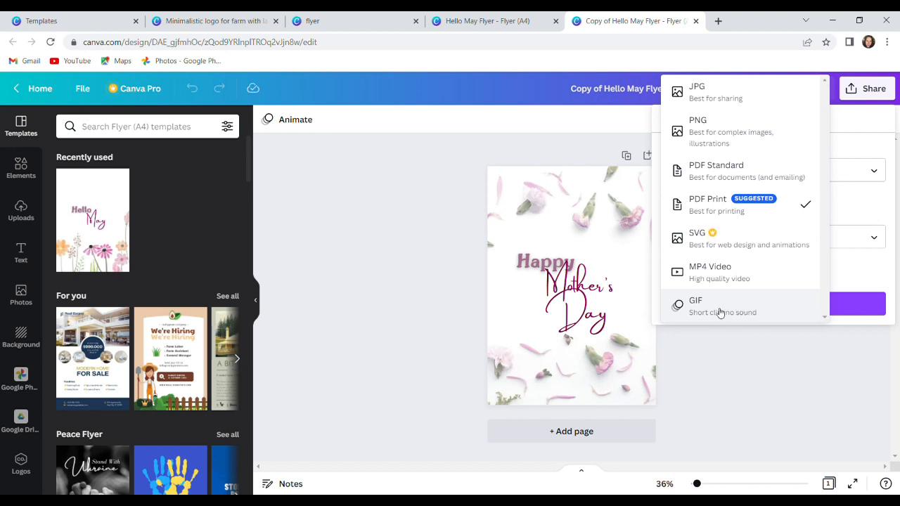
{"action": "left_click", "coordinate": [713, 367]}
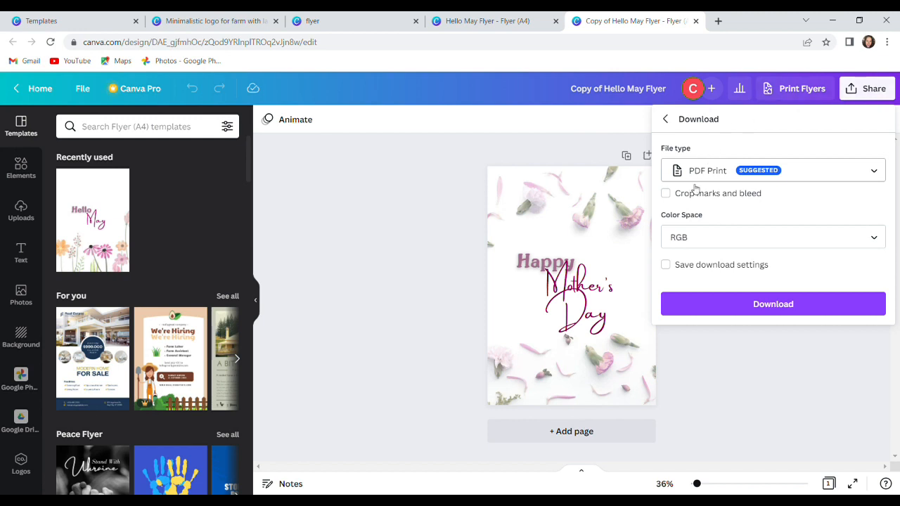
{"action": "left_click", "coordinate": [517, 119]}
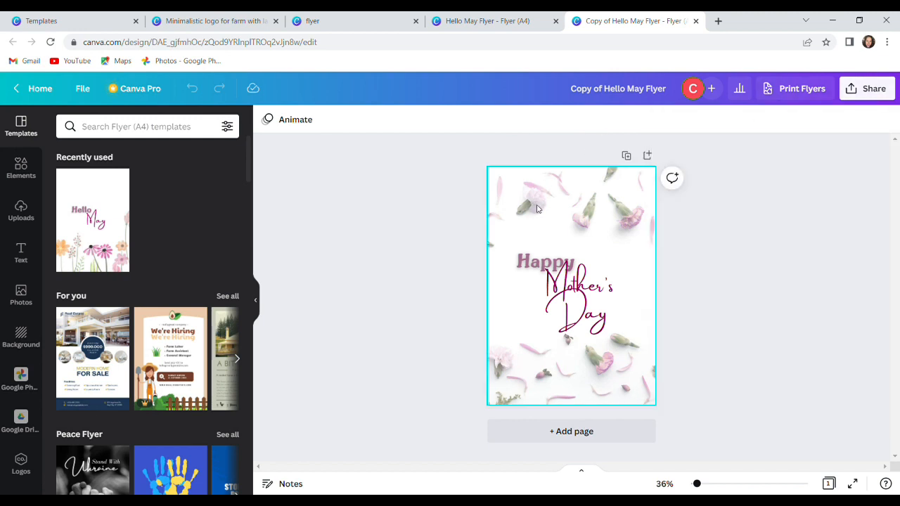
- Examine the page animation styles available for the Happy Mother's Day flyer
{"action": "left_click", "coordinate": [546, 307]}
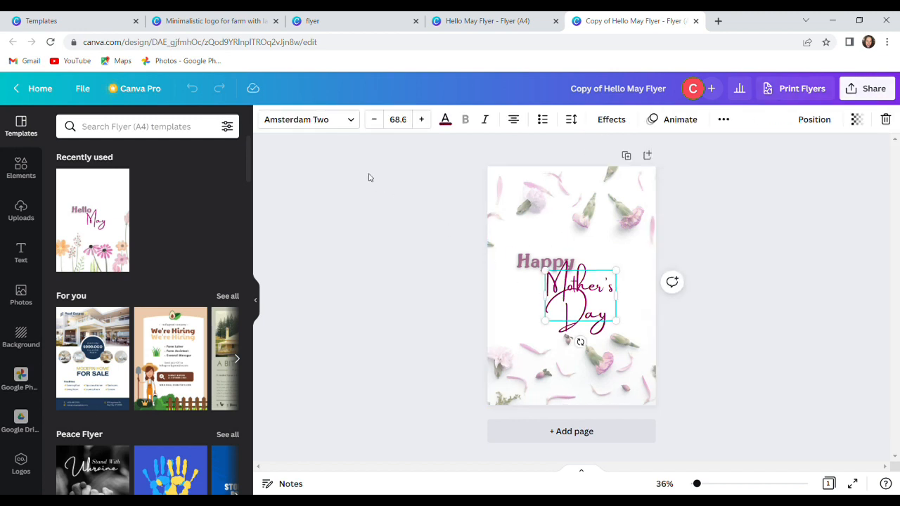
{"action": "left_click", "coordinate": [484, 230]}
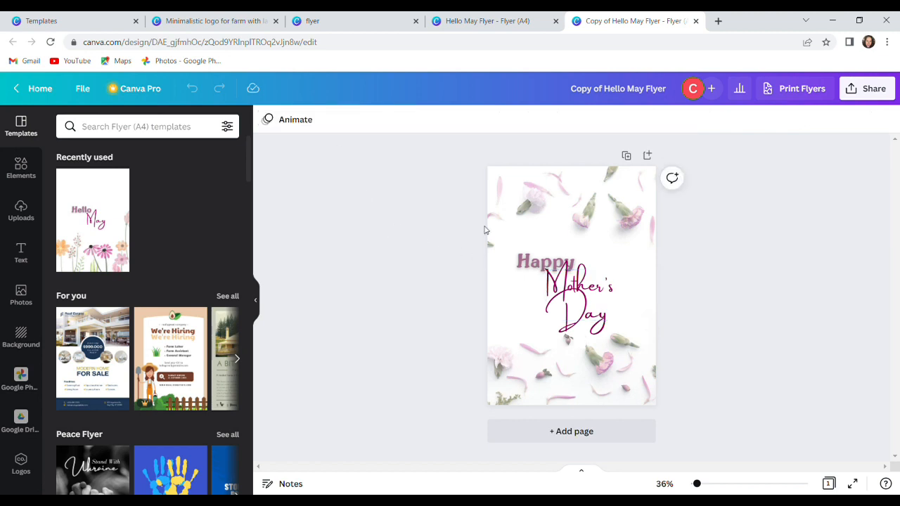
{"action": "left_click", "coordinate": [298, 122]}
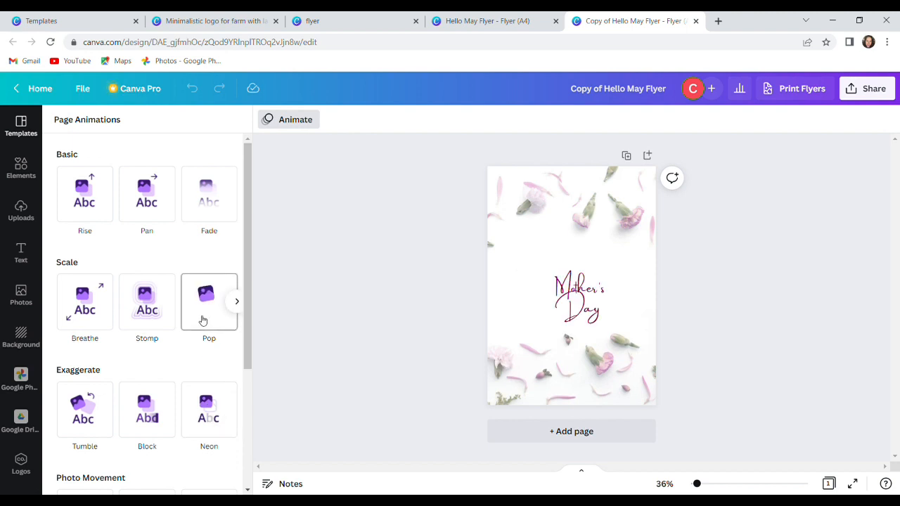
{"action": "scroll", "coordinate": [202, 320], "scroll_direction": "down", "scroll_amount": 3}
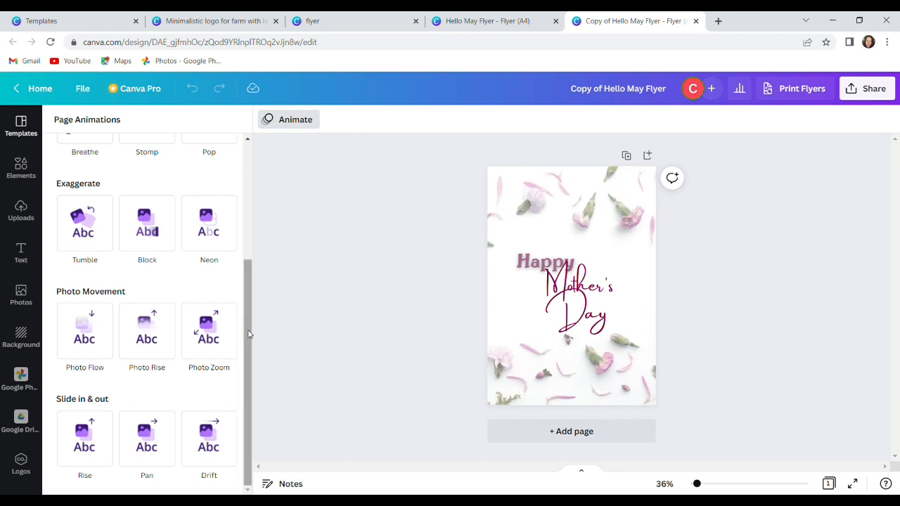
{"action": "left_click", "coordinate": [701, 127]}
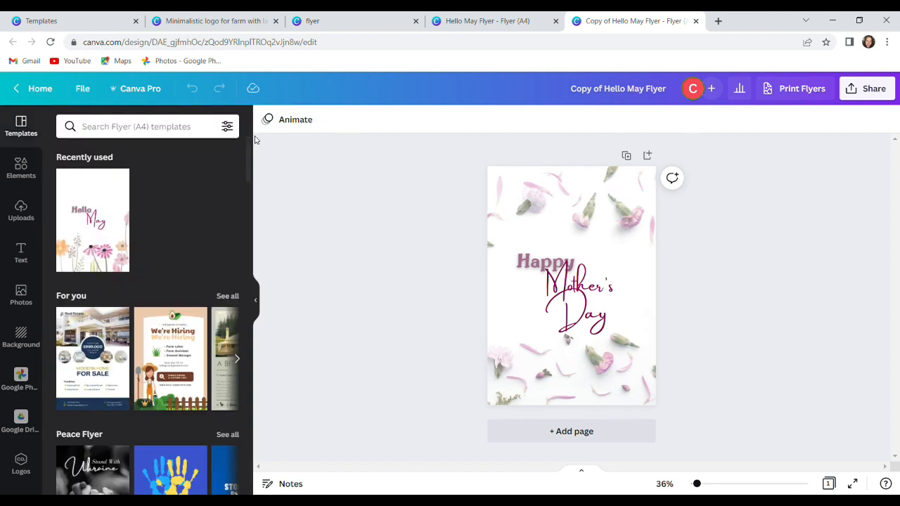
- Resize the copied flyer to a custom size of 8.5 in wide by 11 in high
{"action": "left_click", "coordinate": [141, 91]}
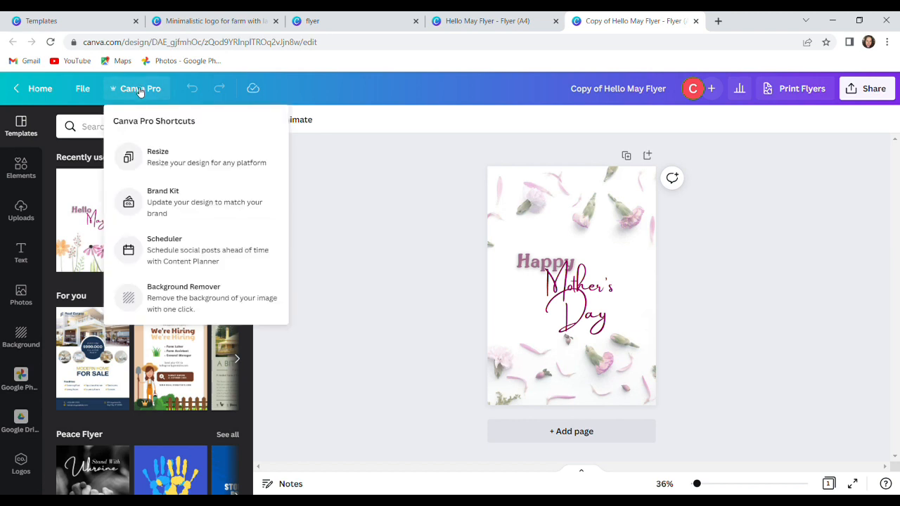
{"action": "left_click", "coordinate": [160, 164]}
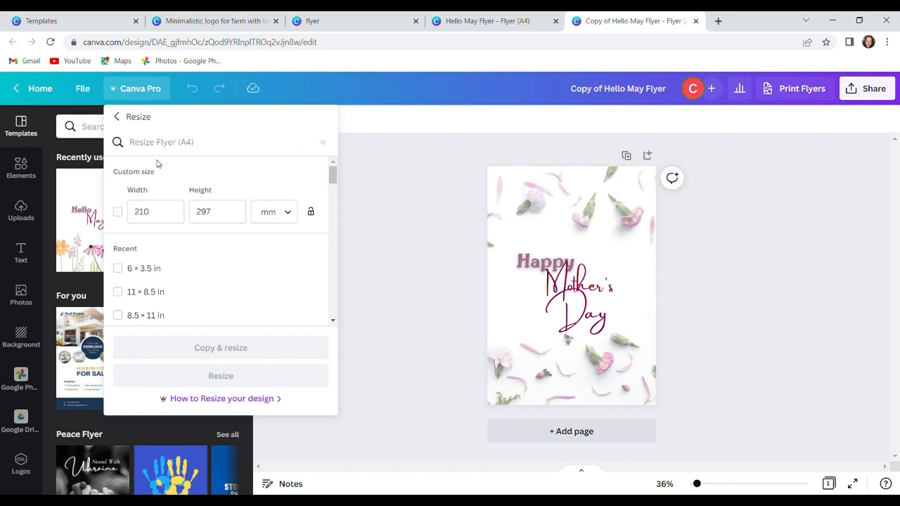
{"action": "left_click", "coordinate": [290, 214]}
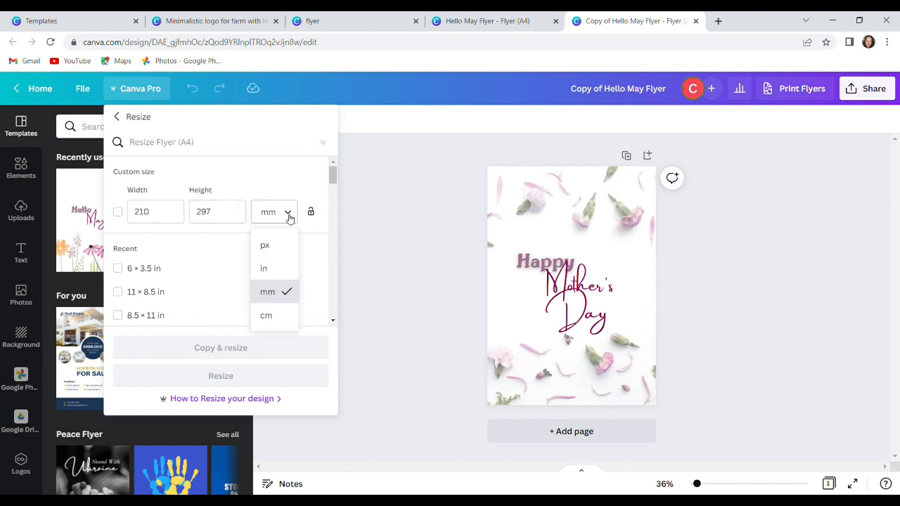
{"action": "left_click", "coordinate": [266, 268]}
{"action": "left_click", "coordinate": [153, 219]}
{"action": "left_click", "coordinate": [155, 213]}
{"action": "left_click_drag", "start_coordinate": [176, 216], "coordinate": [150, 215]}
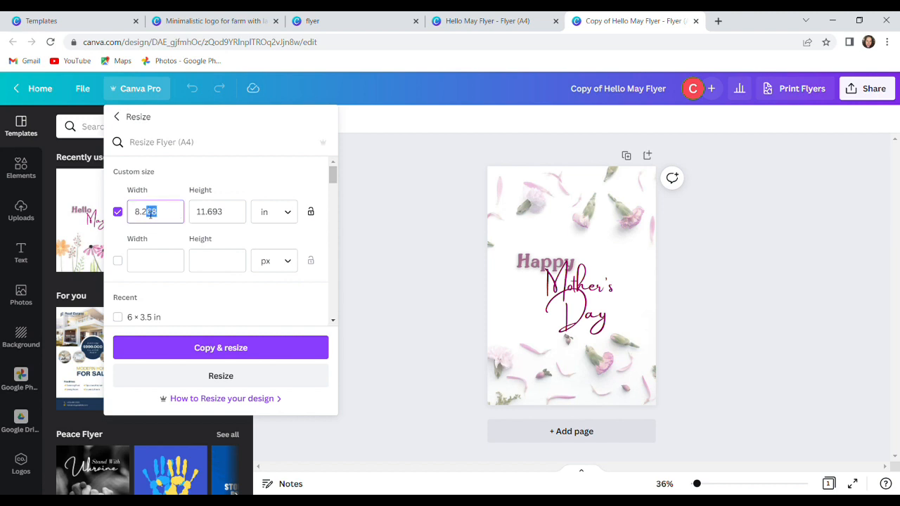
{"action": "type", "text": ".5"}
{"action": "left_click_drag", "start_coordinate": [209, 216], "coordinate": [240, 214]}
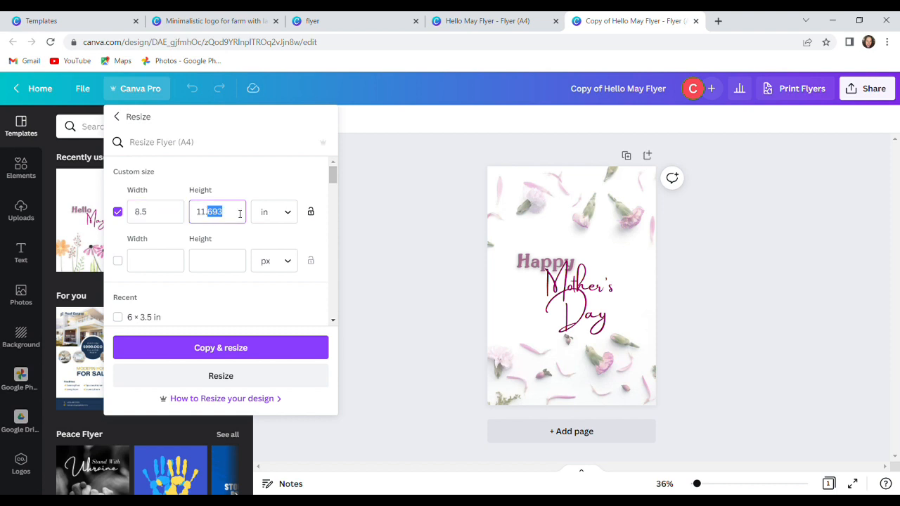
{"action": "key", "text": "BackSpace"}
{"action": "key", "text": "BackSpace"}
{"action": "left_click", "coordinate": [218, 377]}
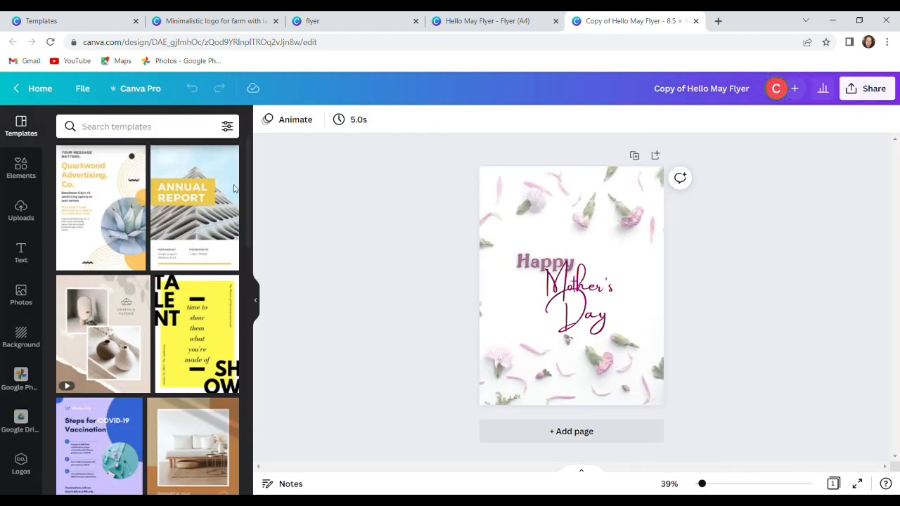
- Review the file options and save status of the resized flyer
{"action": "left_click", "coordinate": [81, 90]}
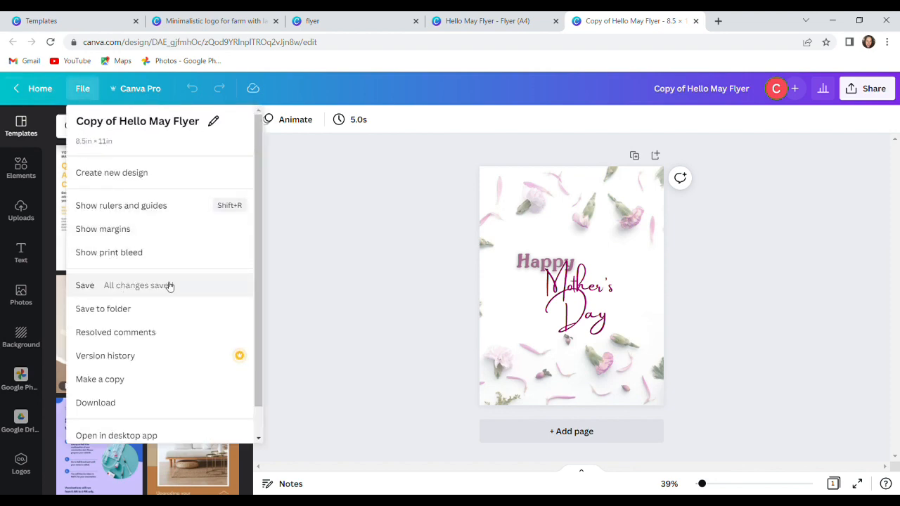
{"action": "left_click", "coordinate": [374, 210]}
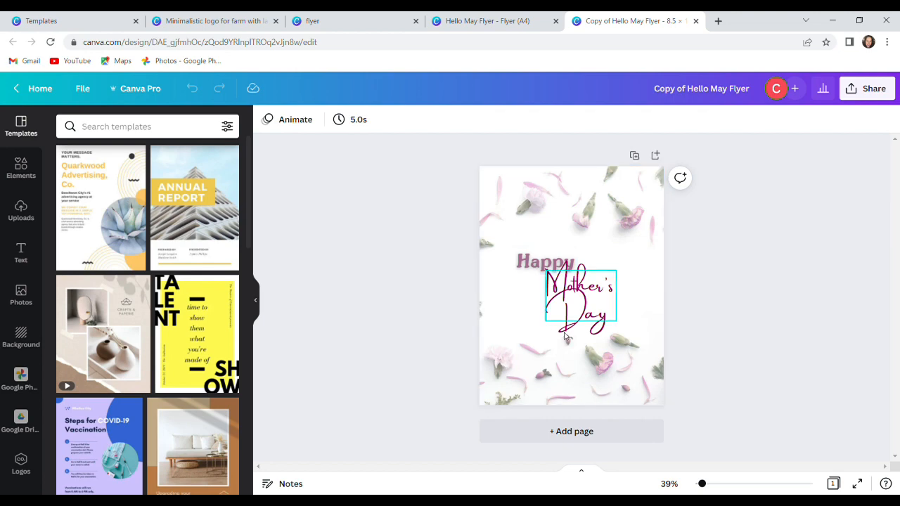
- Compare the original A4 Hello May Flyer with its resized copy and close the original design
{"action": "left_click", "coordinate": [501, 21]}
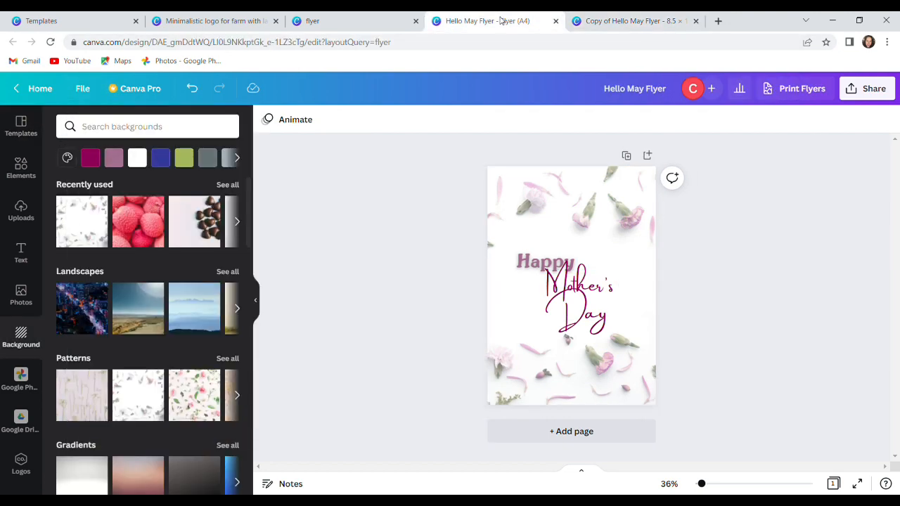
{"action": "left_click", "coordinate": [621, 21]}
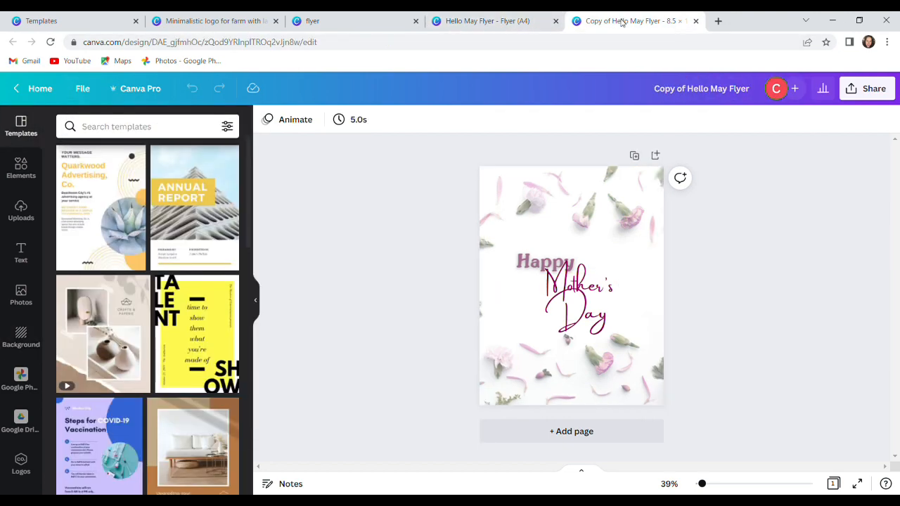
{"action": "left_click", "coordinate": [499, 22]}
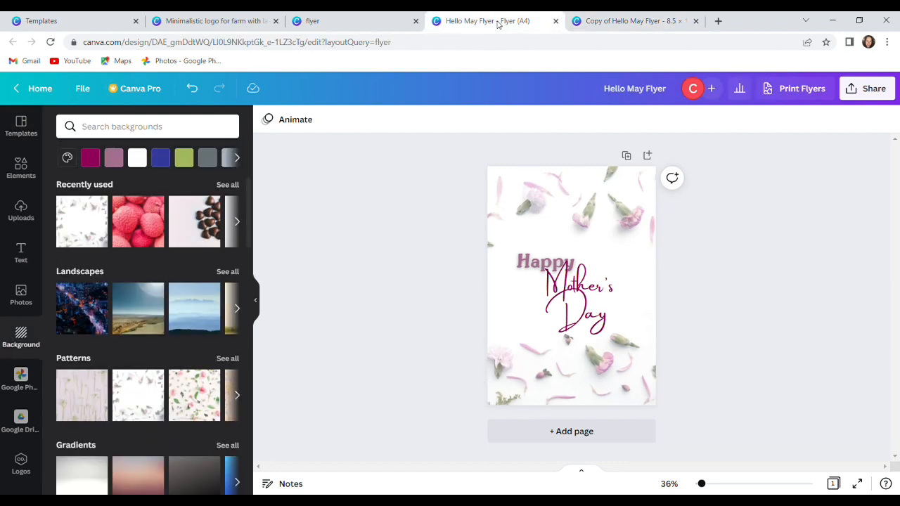
{"action": "left_click", "coordinate": [614, 23]}
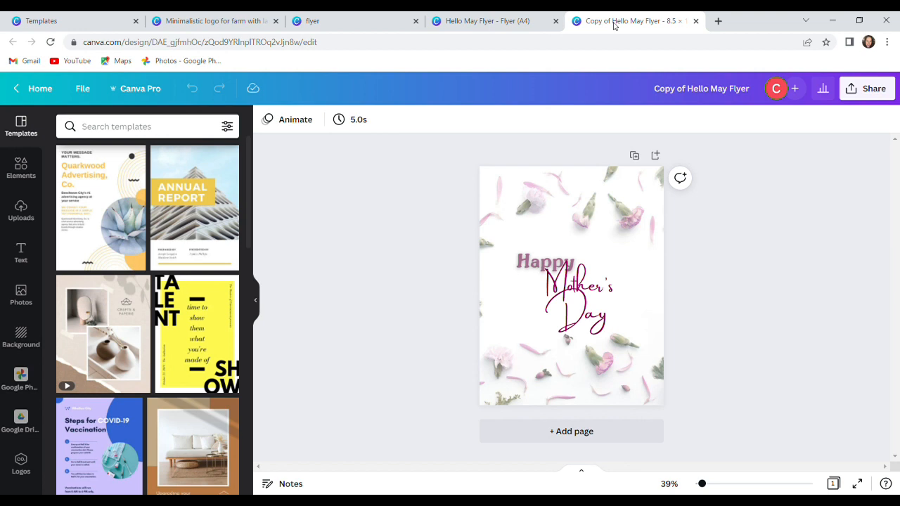
{"action": "left_click", "coordinate": [503, 22]}
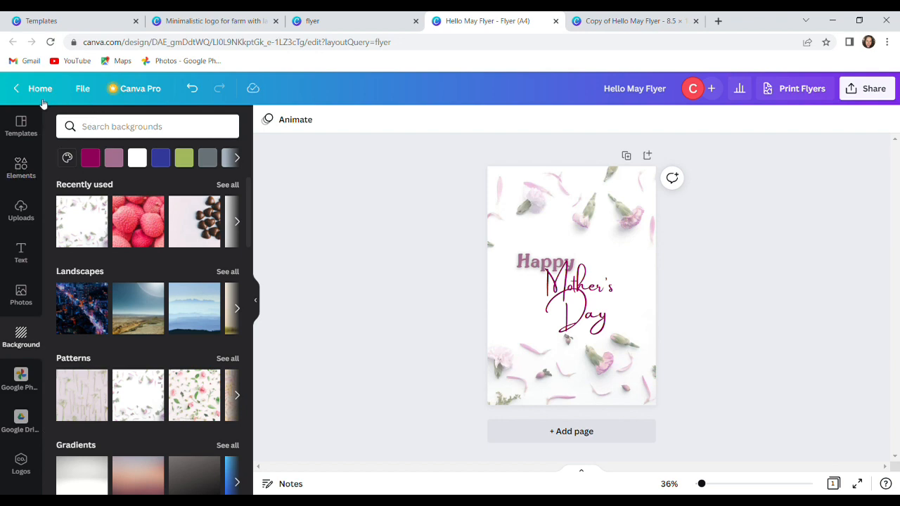
{"action": "left_click", "coordinate": [555, 22]}
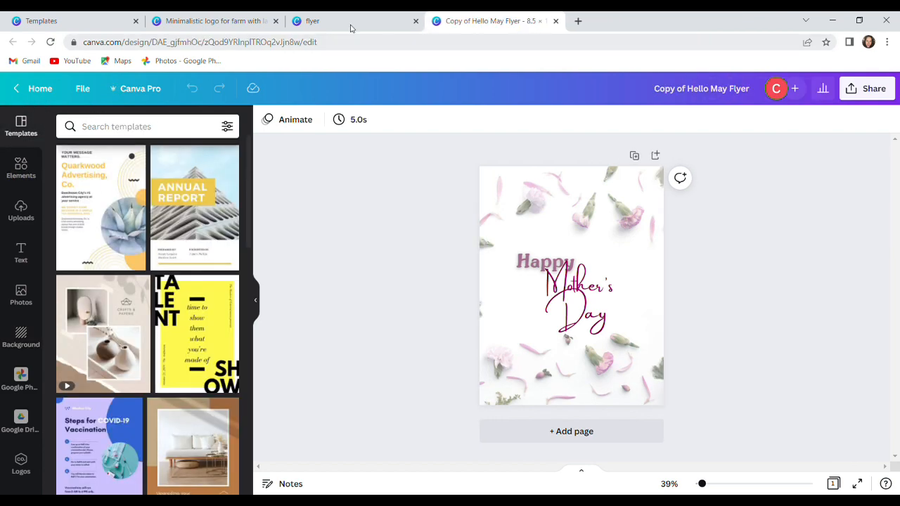
- Filter the flyer templates by the 5.5 × 8.5 in format and create a blank flyer
{"action": "left_click", "coordinate": [338, 23]}
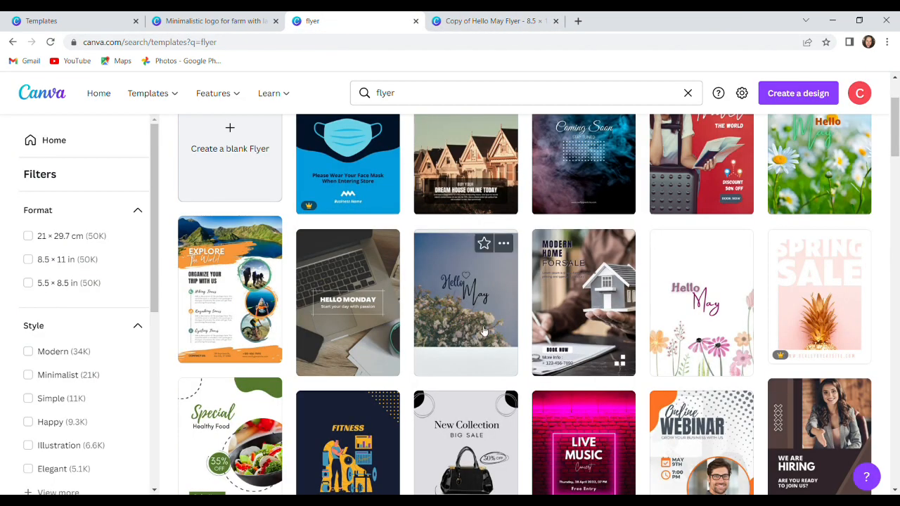
{"action": "scroll", "coordinate": [484, 327], "scroll_direction": "up", "scroll_amount": 2}
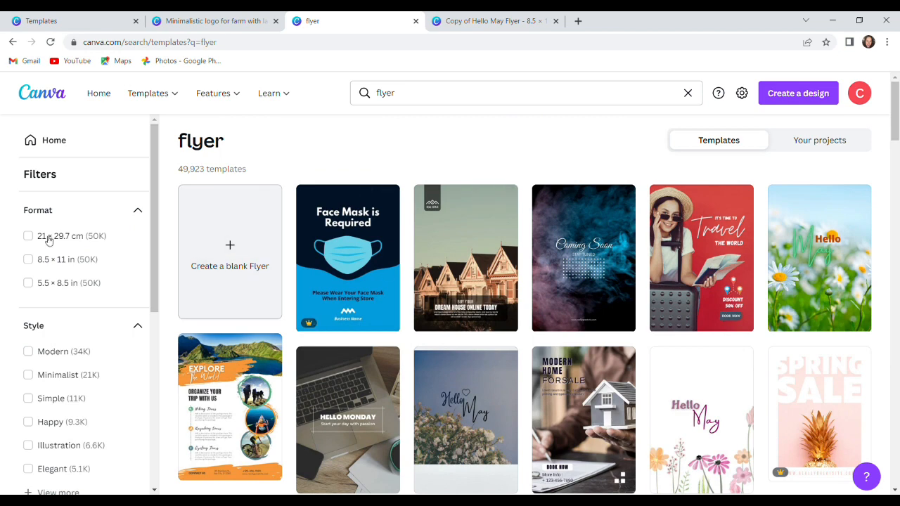
{"action": "left_click", "coordinate": [29, 283]}
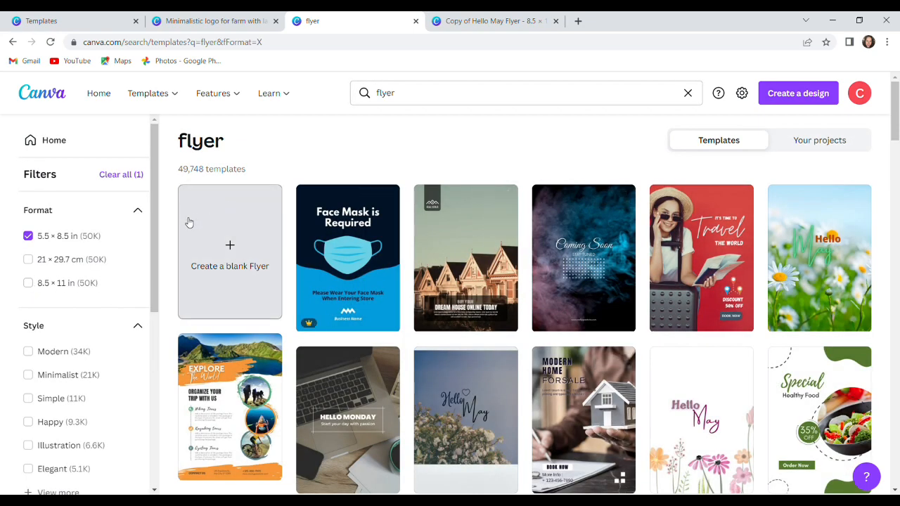
{"action": "left_click", "coordinate": [226, 256]}
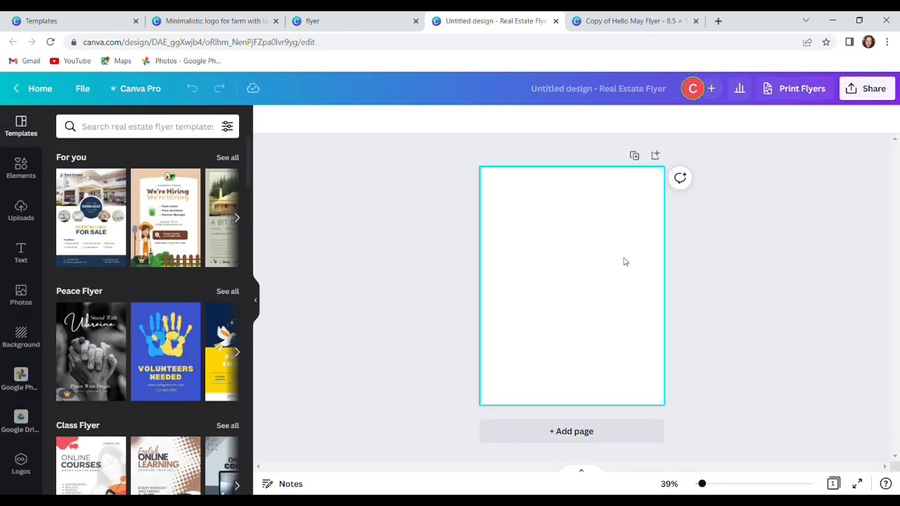
- Copy the pink blossom background from the Copy of Hello May Flyer design into the blank flyer
{"action": "left_click", "coordinate": [618, 20]}
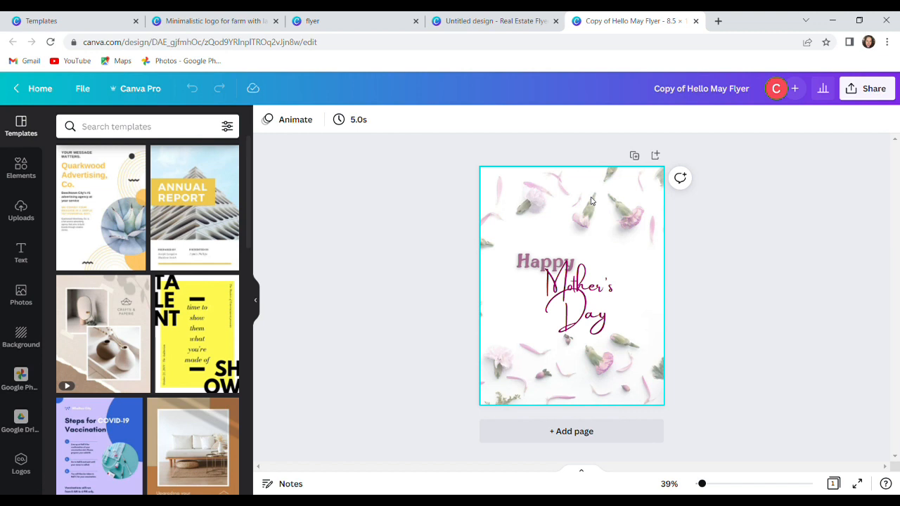
{"action": "left_click", "coordinate": [549, 200]}
{"action": "right_click", "coordinate": [547, 198]}
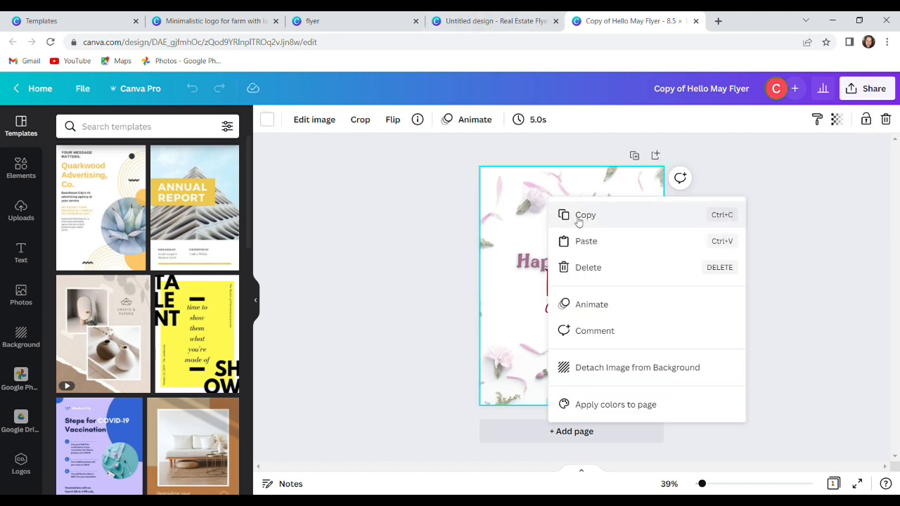
{"action": "left_click", "coordinate": [577, 214]}
{"action": "left_click", "coordinate": [498, 21]}
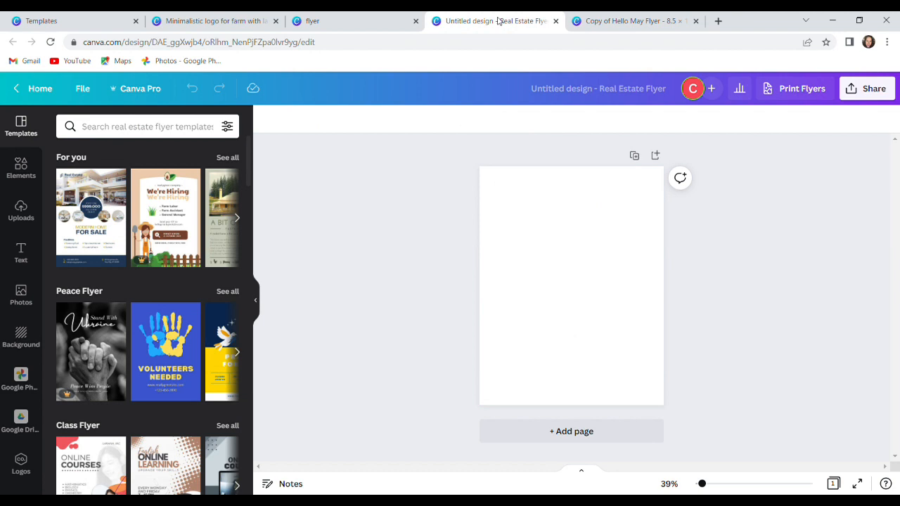
{"action": "right_click", "coordinate": [504, 216]}
{"action": "left_click", "coordinate": [536, 257]}
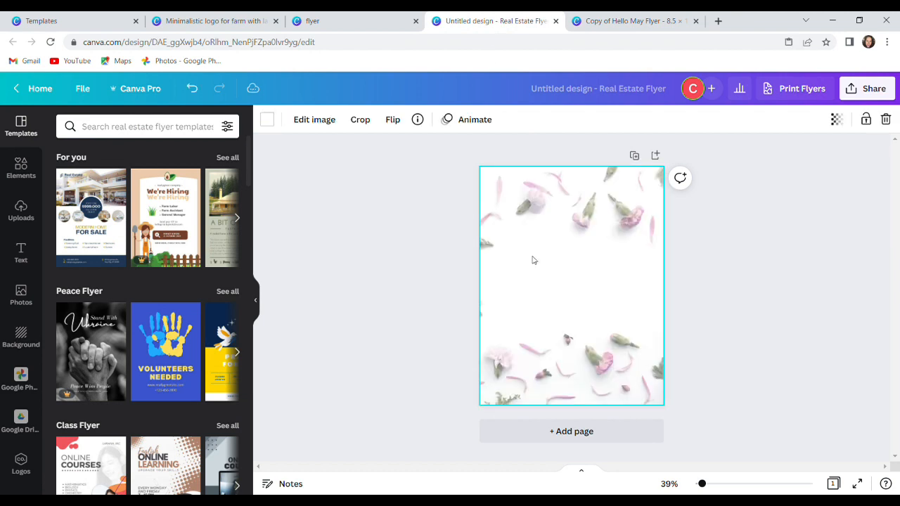
- Copy the "Happy" text from the Copy of Hello May Flyer design onto the new flyer's blossom background
{"action": "left_click", "coordinate": [593, 21]}
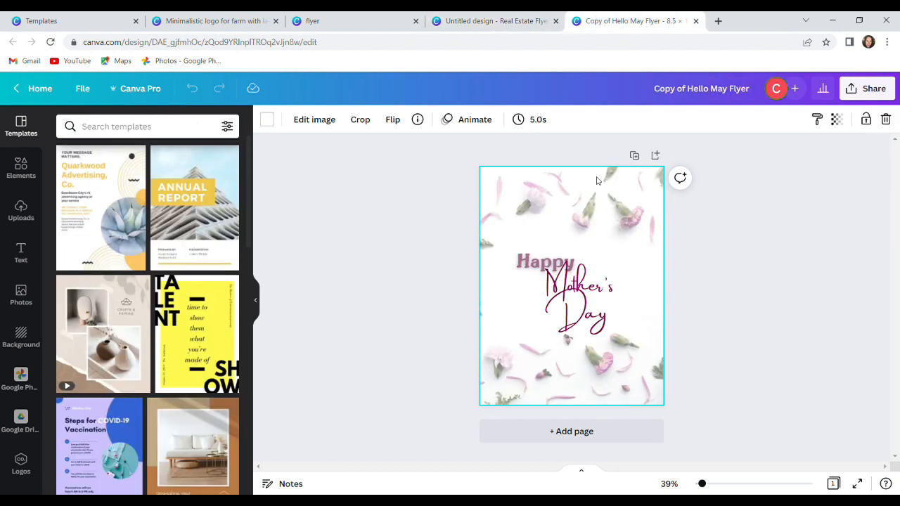
{"action": "left_click", "coordinate": [546, 263]}
{"action": "right_click", "coordinate": [546, 263]}
{"action": "left_click", "coordinate": [584, 273]}
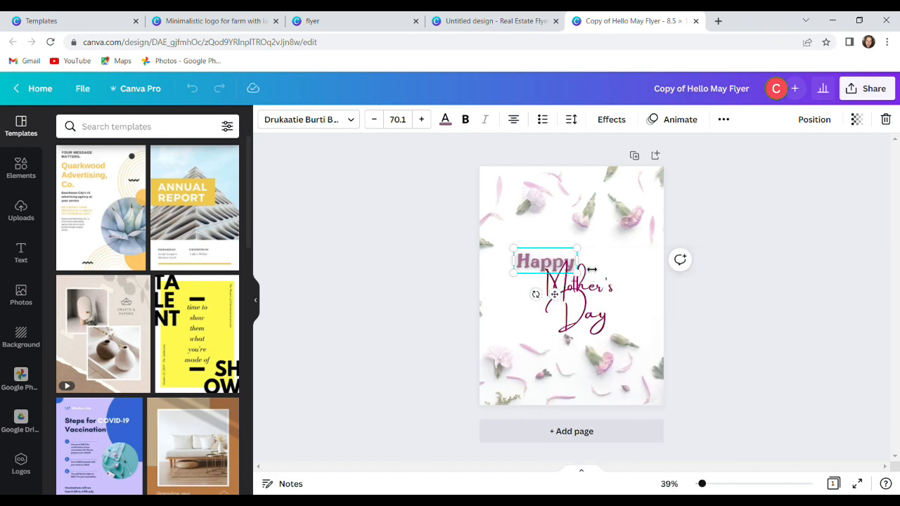
{"action": "left_click", "coordinate": [524, 21]}
{"action": "right_click", "coordinate": [534, 251]}
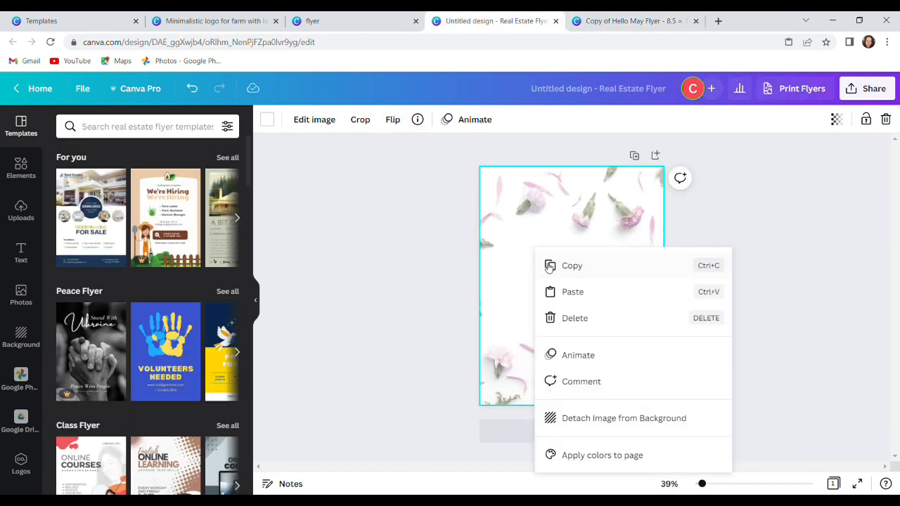
{"action": "left_click", "coordinate": [570, 293]}
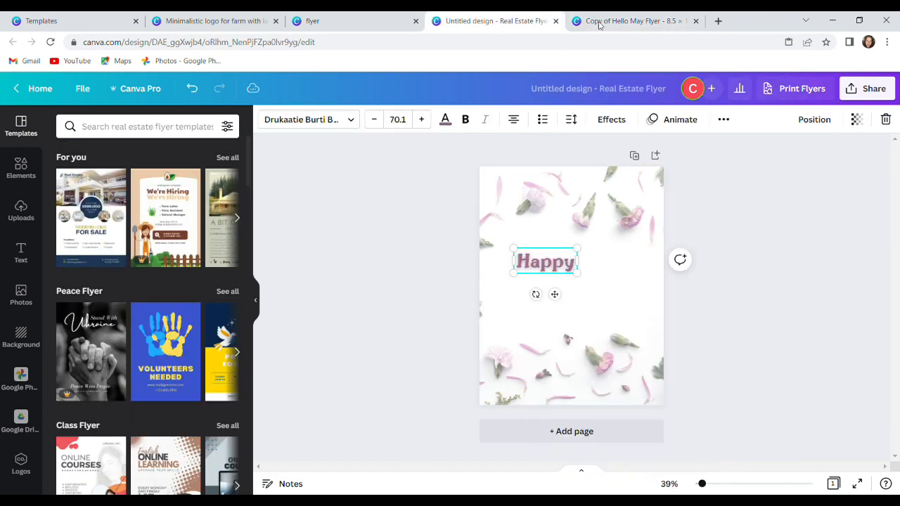
- Copy the "Mother's Day" text from the Copy of Hello May Flyer design onto the new flyer
{"action": "left_click", "coordinate": [598, 21]}
{"action": "left_click", "coordinate": [581, 295]}
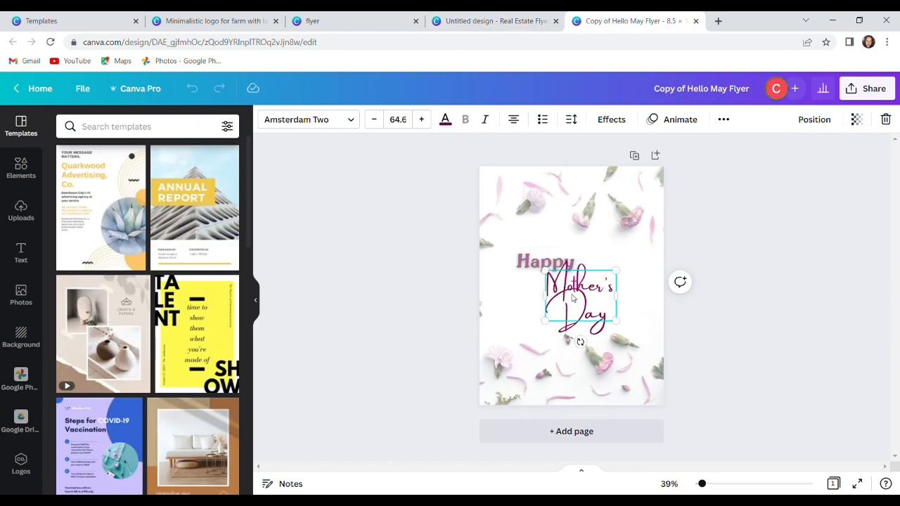
{"action": "right_click", "coordinate": [578, 281]}
{"action": "left_click", "coordinate": [590, 277]}
{"action": "left_click", "coordinate": [478, 23]}
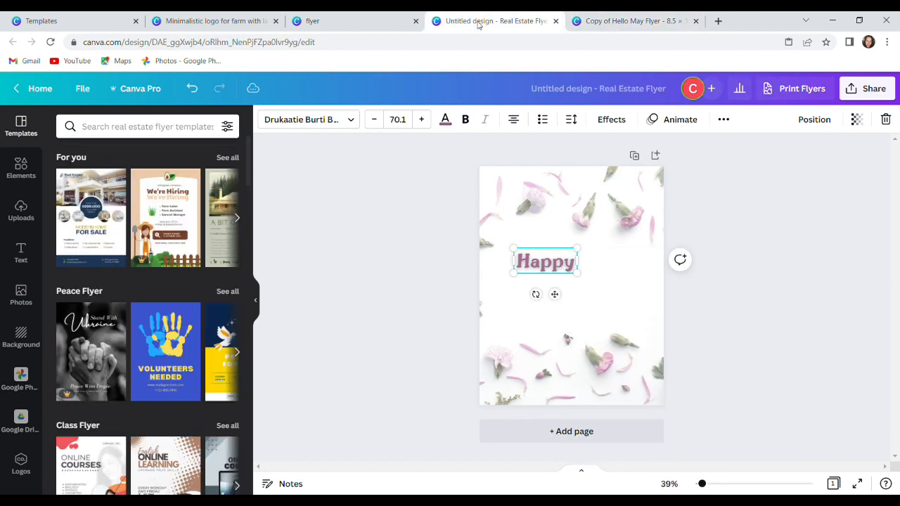
{"action": "left_click", "coordinate": [596, 307]}
{"action": "right_click", "coordinate": [594, 307]}
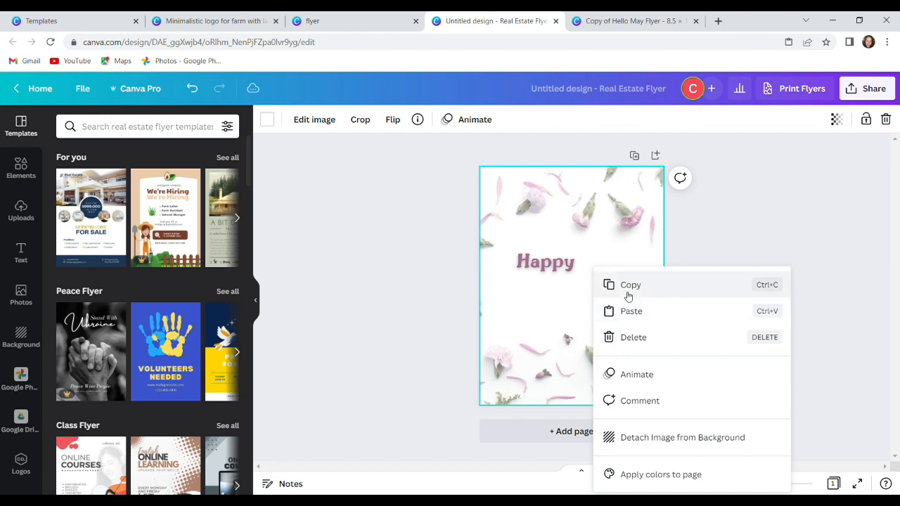
{"action": "left_click", "coordinate": [630, 313]}
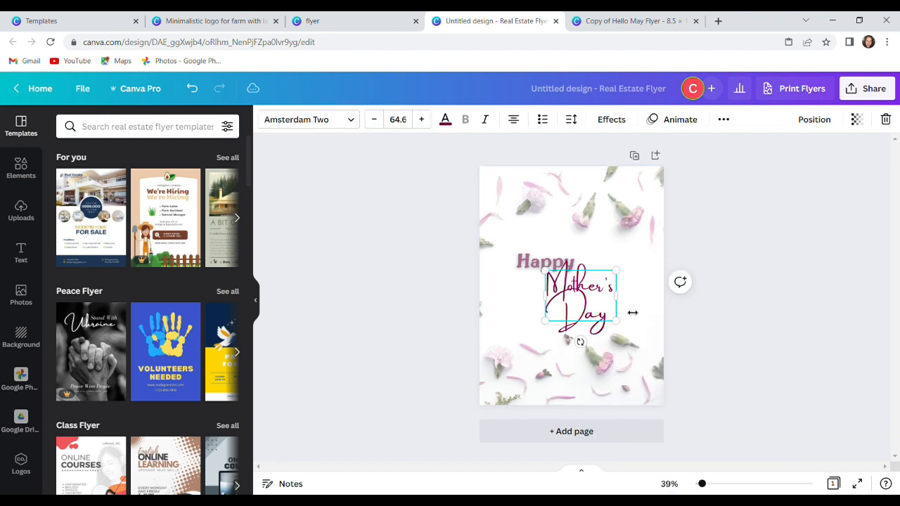
{"action": "left_click", "coordinate": [742, 341]}
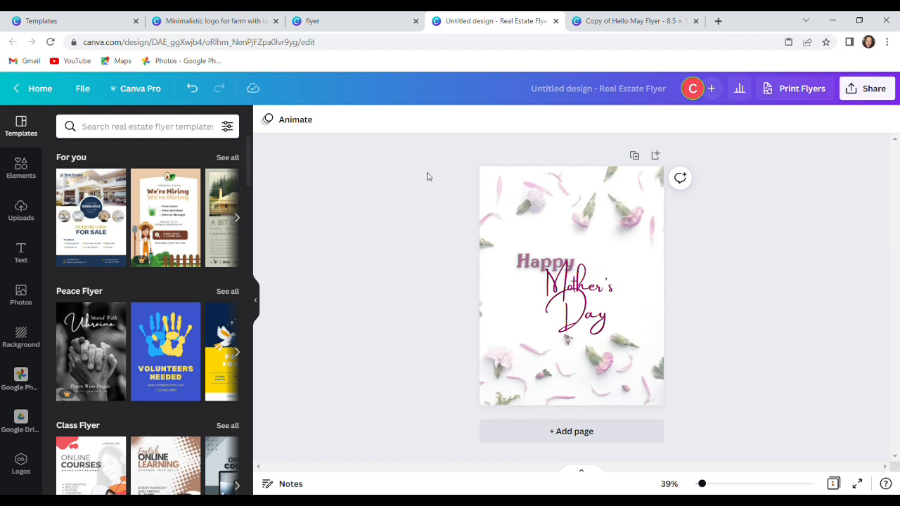
- Clear the new flyer by deleting its blossom background and the "Mother's Day" and "Happy" texts
{"action": "left_click", "coordinate": [560, 216]}
{"action": "key", "text": "Delete"}
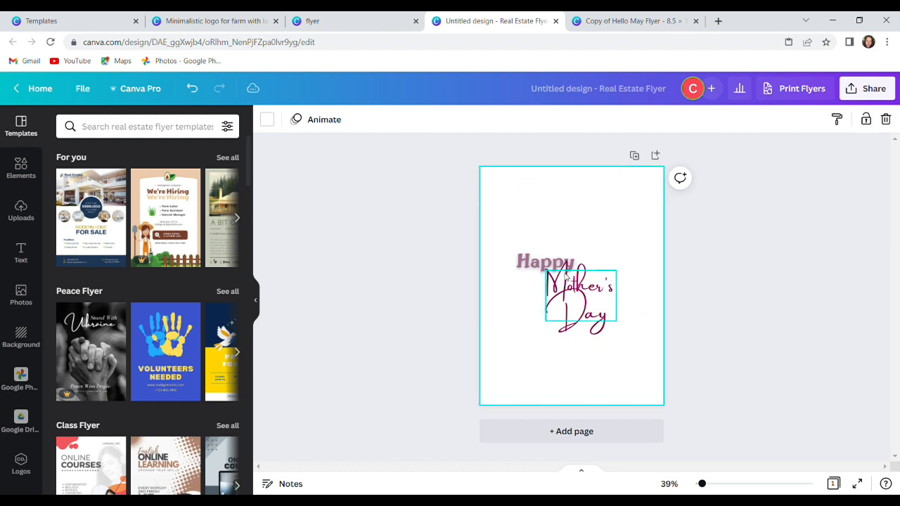
{"action": "left_click", "coordinate": [564, 274]}
{"action": "key", "text": "Delete"}
{"action": "left_click", "coordinate": [554, 262]}
{"action": "key", "text": "Delete"}
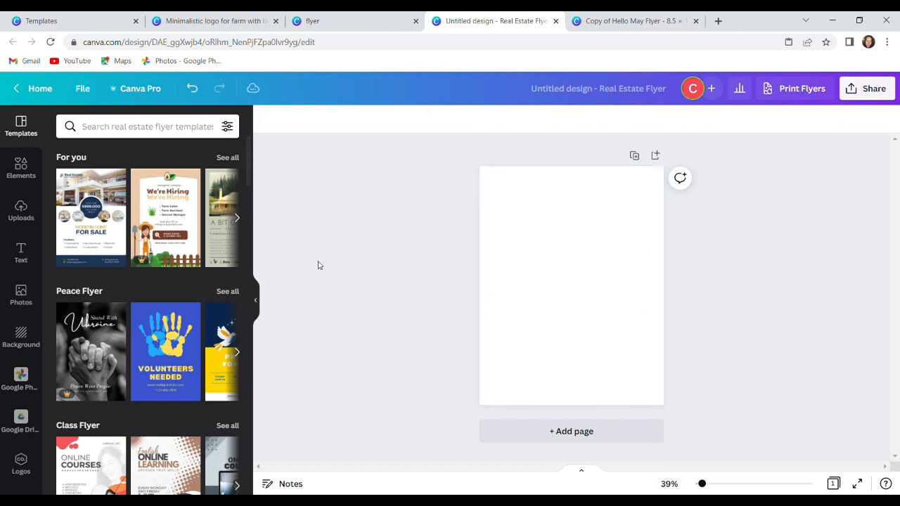
- Add a heart shape to the blank flyer and enlarge it to fill most of the page width
{"action": "left_click", "coordinate": [21, 168]}
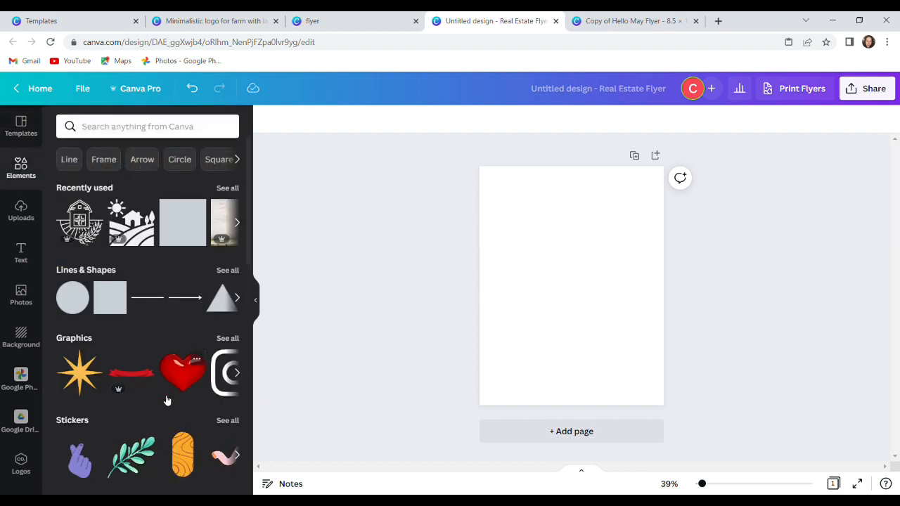
{"action": "left_click", "coordinate": [237, 298]}
{"action": "left_click", "coordinate": [224, 297]}
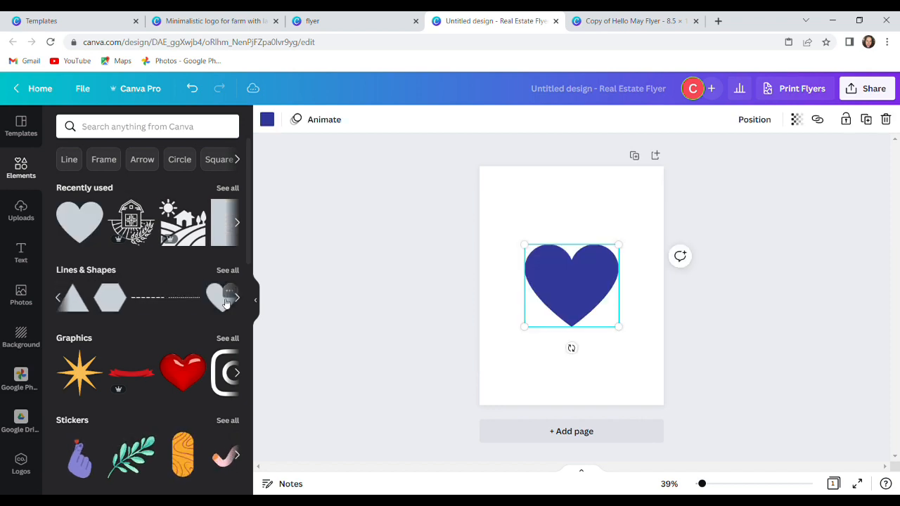
{"action": "left_click_drag", "start_coordinate": [525, 246], "coordinate": [498, 222]}
{"action": "left_click_drag", "start_coordinate": [624, 332], "coordinate": [647, 357]}
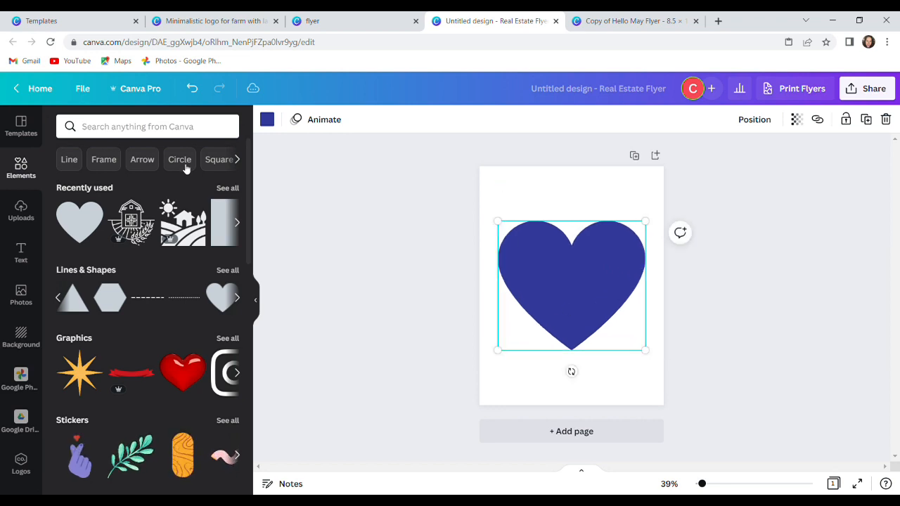
- Recolor the heart with the default bright red and add the orange eight-pointed star graphic over it
{"action": "left_click", "coordinate": [267, 121]}
{"action": "left_click", "coordinate": [69, 416]}
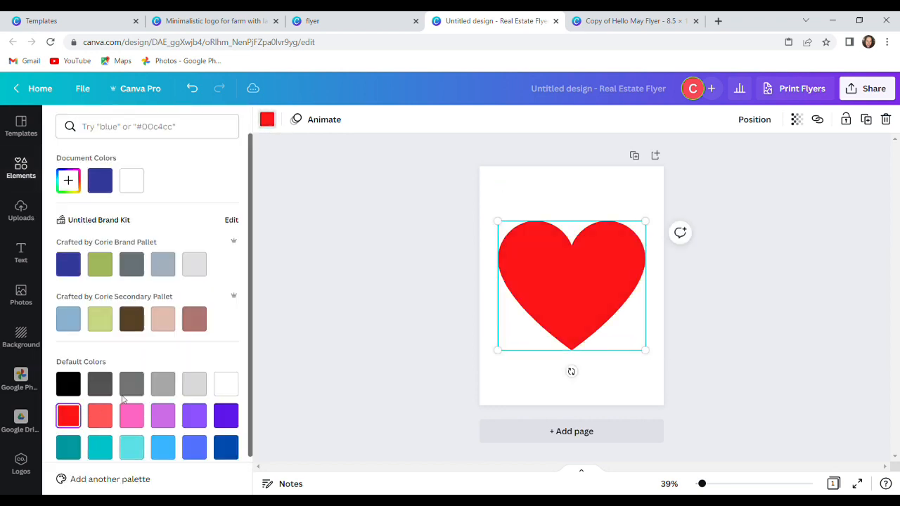
{"action": "left_click", "coordinate": [517, 373]}
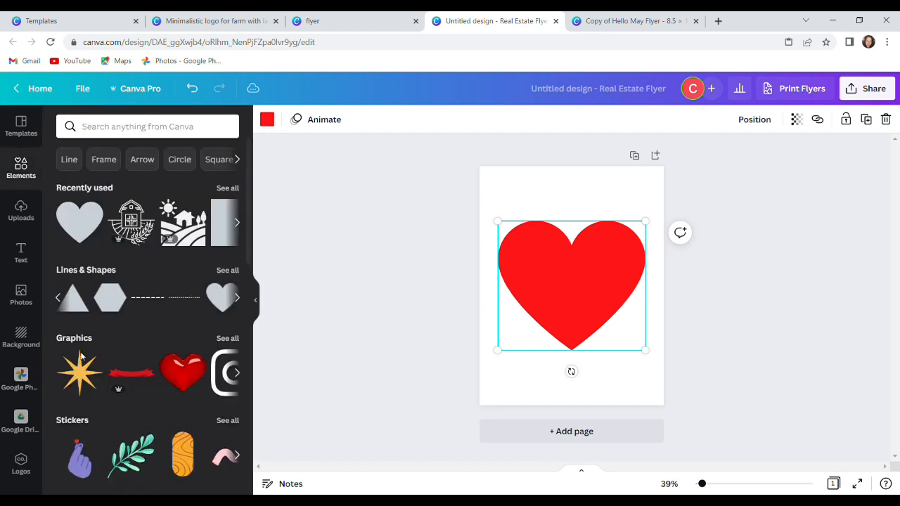
{"action": "left_click", "coordinate": [82, 379]}
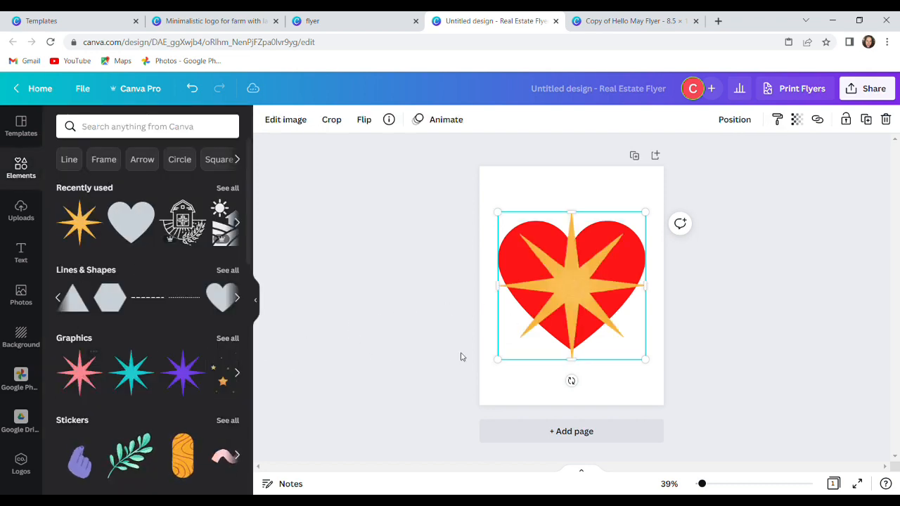
- Try the orange star as the page background with Replace Background, undo the replacement and reselect the star
{"action": "right_click", "coordinate": [570, 290]}
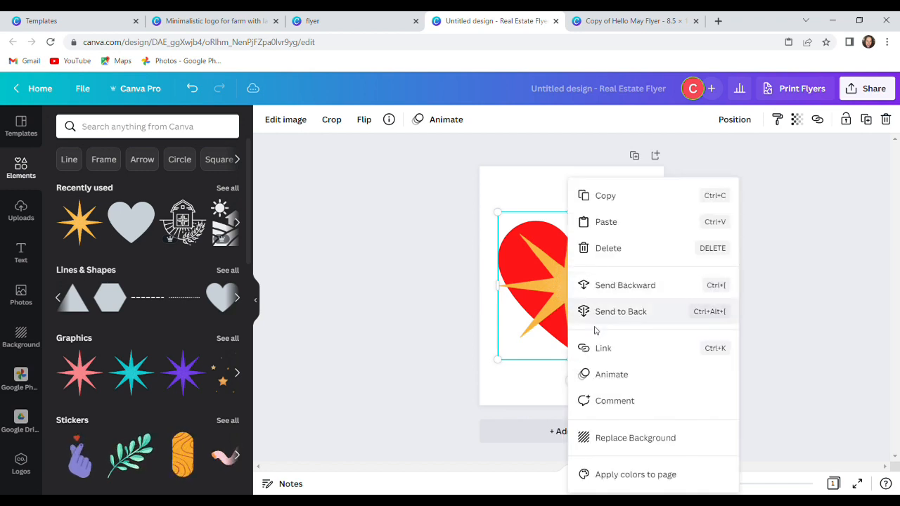
{"action": "left_click", "coordinate": [635, 439]}
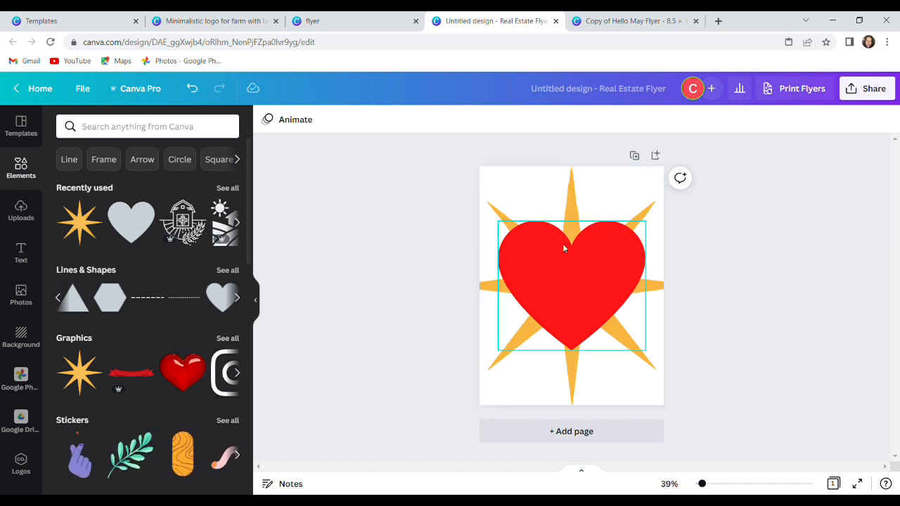
{"action": "left_click", "coordinate": [192, 88]}
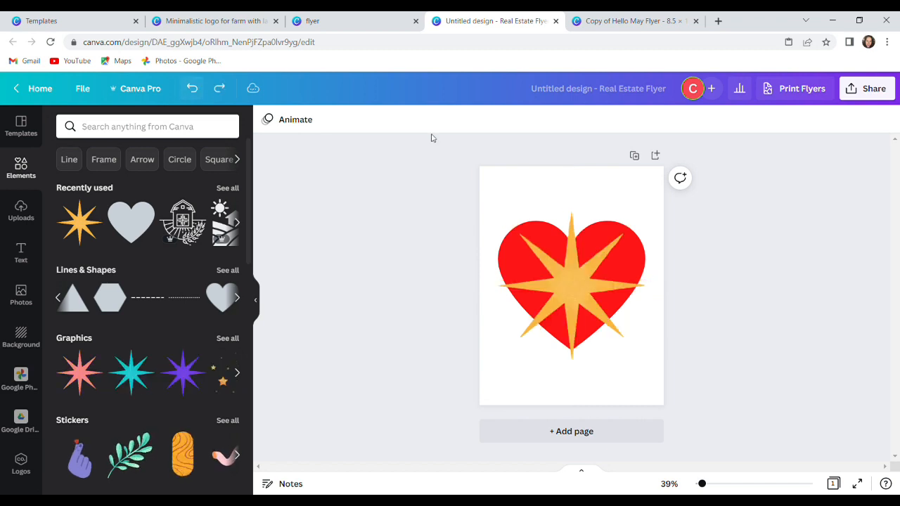
{"action": "left_click", "coordinate": [569, 286]}
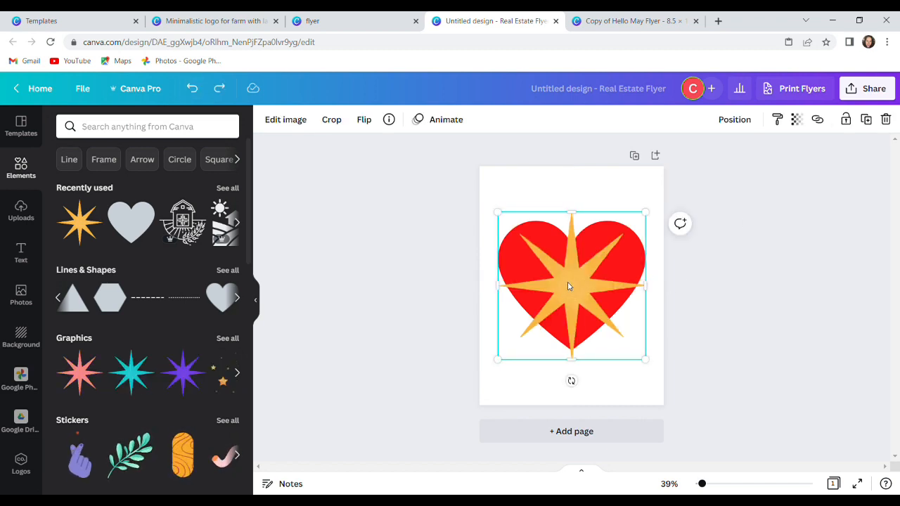
- Adjust the star graphic's brightness to 56, contrast to 31 and saturation to -2
{"action": "left_click", "coordinate": [298, 120]}
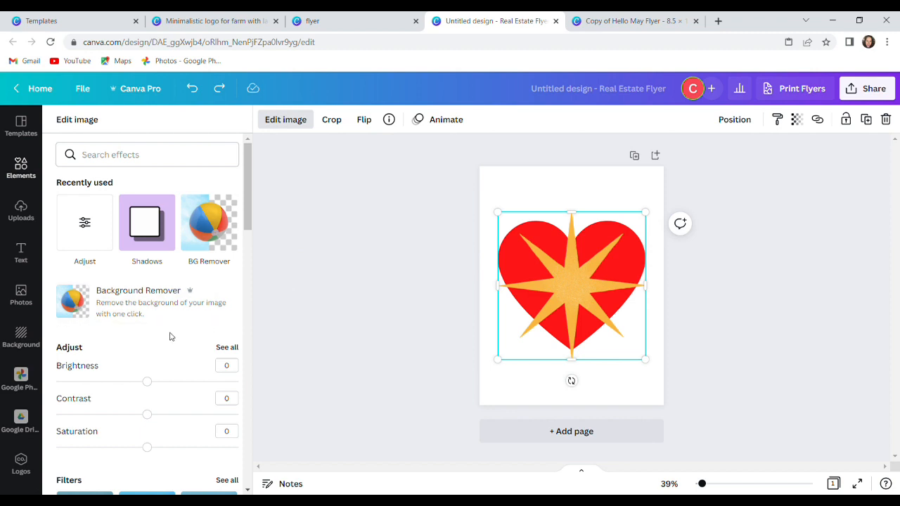
{"action": "left_click_drag", "start_coordinate": [148, 385], "coordinate": [202, 374]}
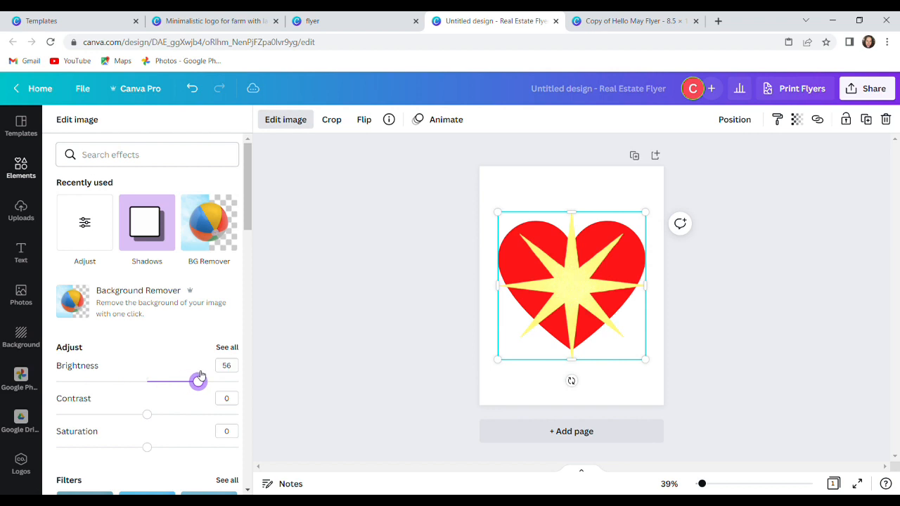
{"action": "left_click_drag", "start_coordinate": [147, 414], "coordinate": [175, 414]}
{"action": "mouse_move", "coordinate": [147, 447]}
{"action": "left_mouse_down"}
{"action": "mouse_move", "coordinate": [207, 447]}
{"action": "mouse_move", "coordinate": [77, 446]}
{"action": "mouse_move", "coordinate": [145, 433]}
{"action": "left_mouse_up"}
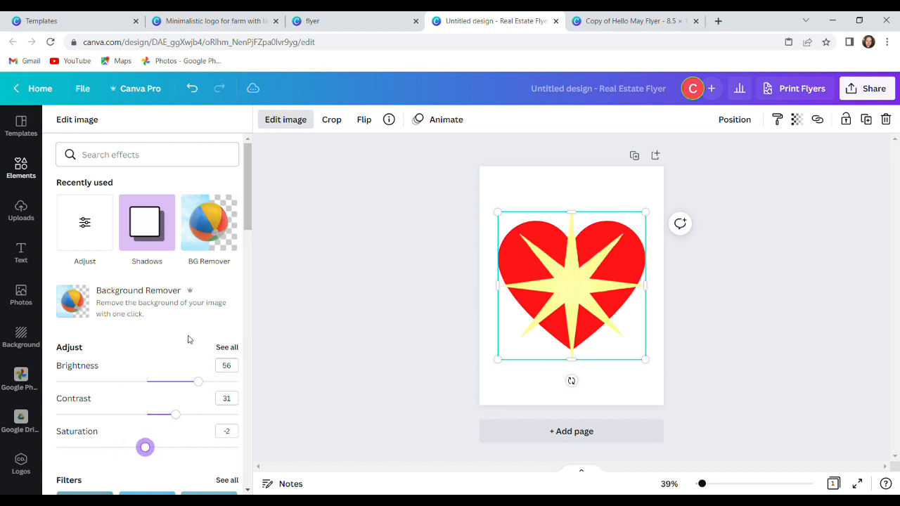
- Try filters on the star graphic one after another, including Epic, Festive, Summer and Solar, ending with Cali
{"action": "scroll", "coordinate": [187, 336], "scroll_direction": "down", "scroll_amount": 4}
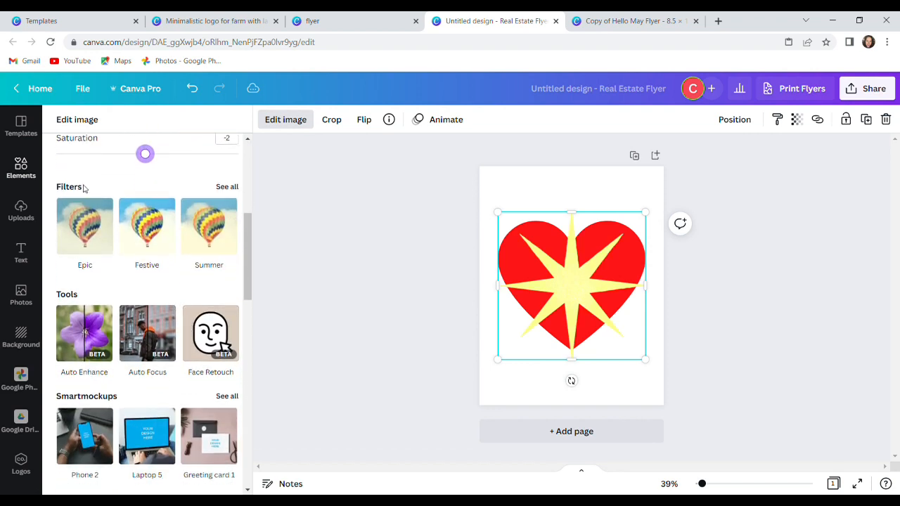
{"action": "left_click", "coordinate": [87, 235]}
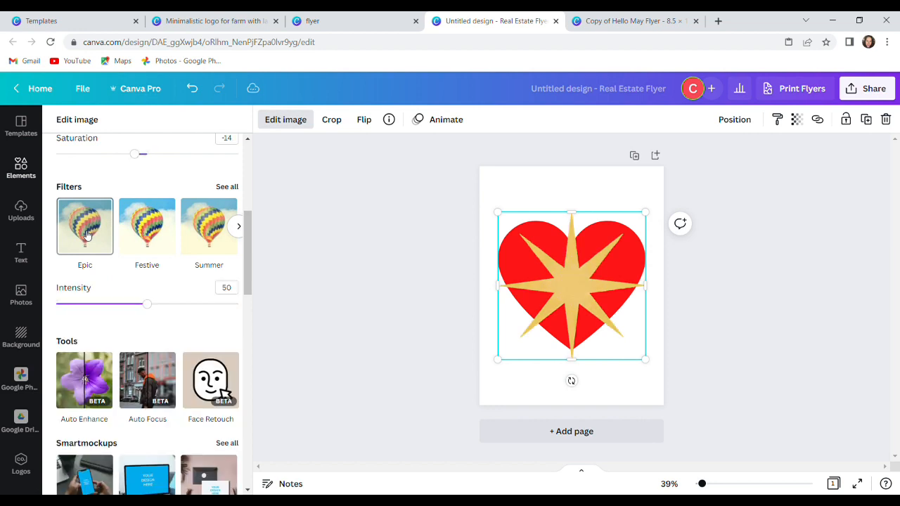
{"action": "left_click", "coordinate": [152, 237]}
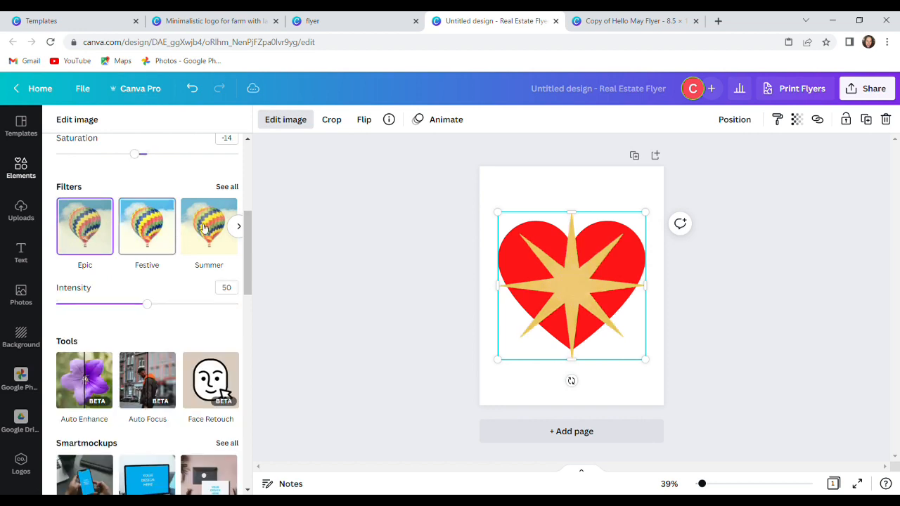
{"action": "left_click", "coordinate": [211, 229]}
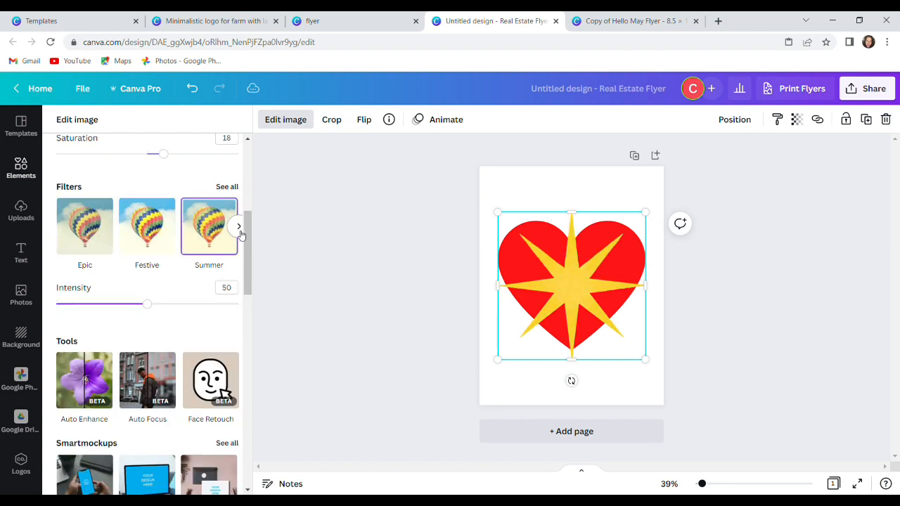
{"action": "left_click", "coordinate": [238, 226]}
{"action": "left_click", "coordinate": [172, 243]}
{"action": "left_click", "coordinate": [219, 235]}
{"action": "left_click", "coordinate": [239, 226]}
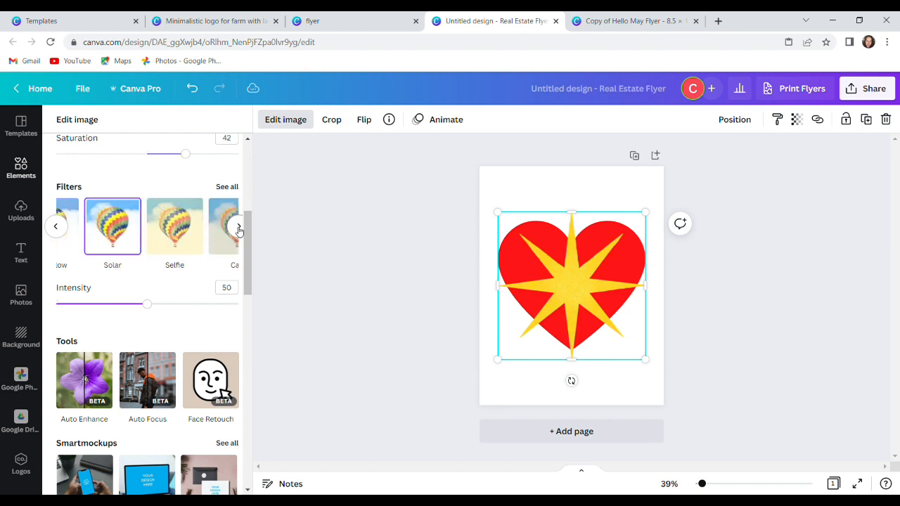
{"action": "left_click", "coordinate": [149, 232]}
{"action": "left_click", "coordinate": [214, 237]}
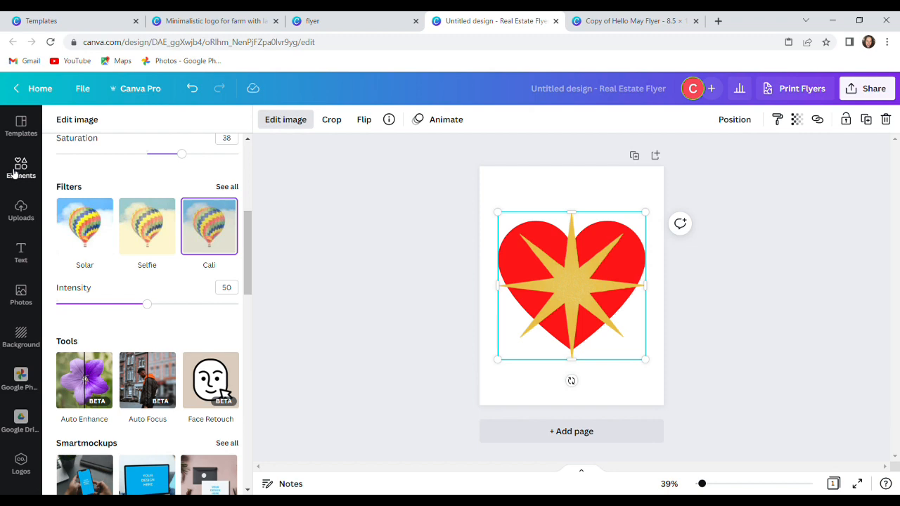
- Show the uploaded images and delete both the star and the red heart from the page
{"action": "left_click", "coordinate": [23, 211]}
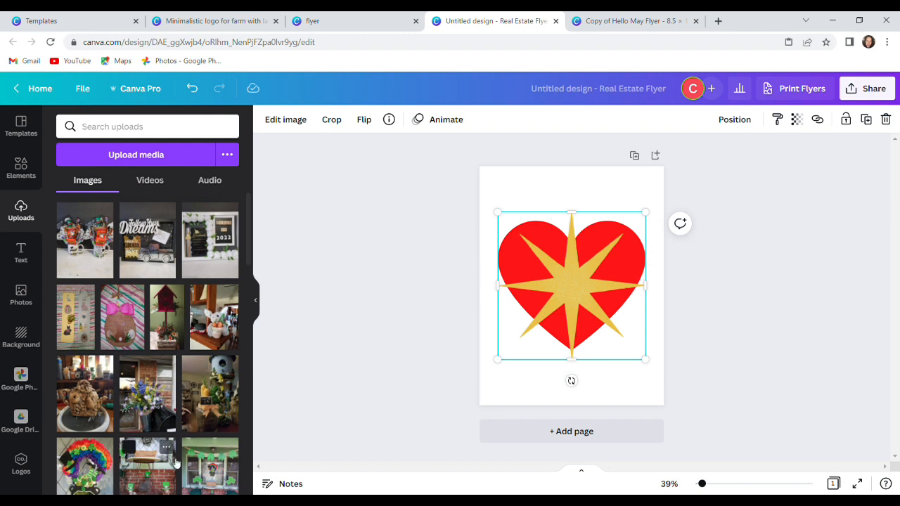
{"action": "key", "text": "Delete"}
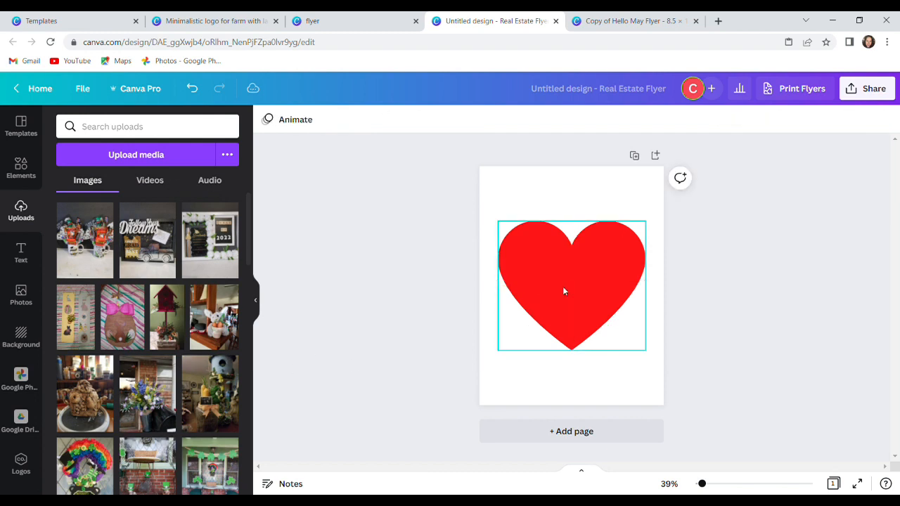
{"action": "left_click", "coordinate": [563, 289]}
{"action": "key", "text": "Delete"}
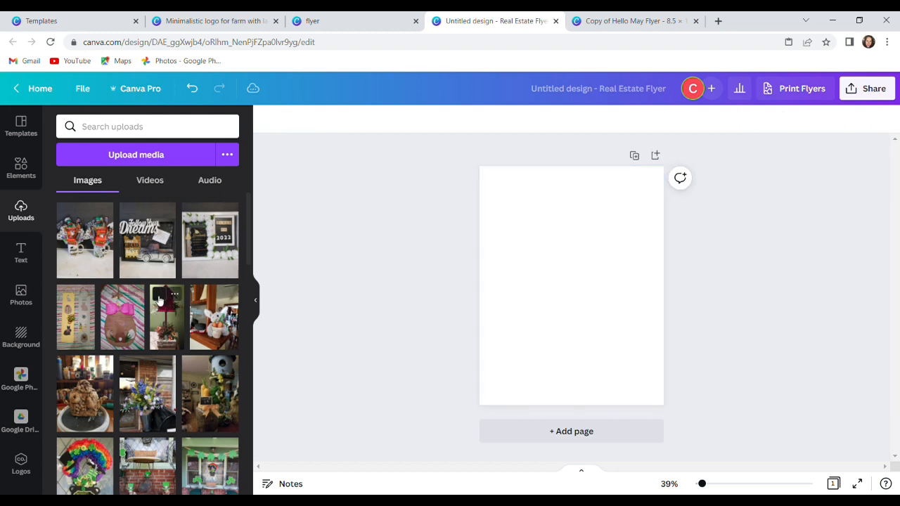
- Add the uploaded photo of the red heart with white flowers to the page and delete its duplicate
{"action": "scroll", "coordinate": [90, 234], "scroll_direction": "down", "scroll_amount": 3}
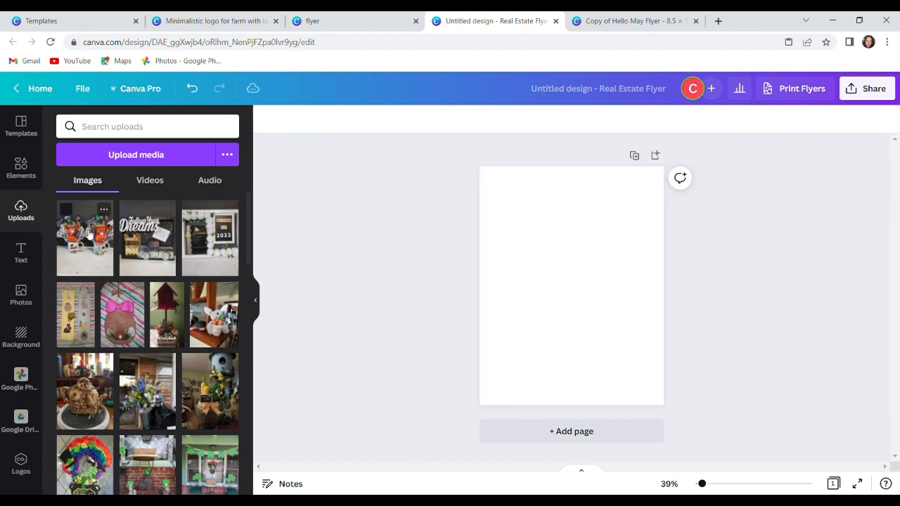
{"action": "scroll", "coordinate": [89, 234], "scroll_direction": "down", "scroll_amount": 3}
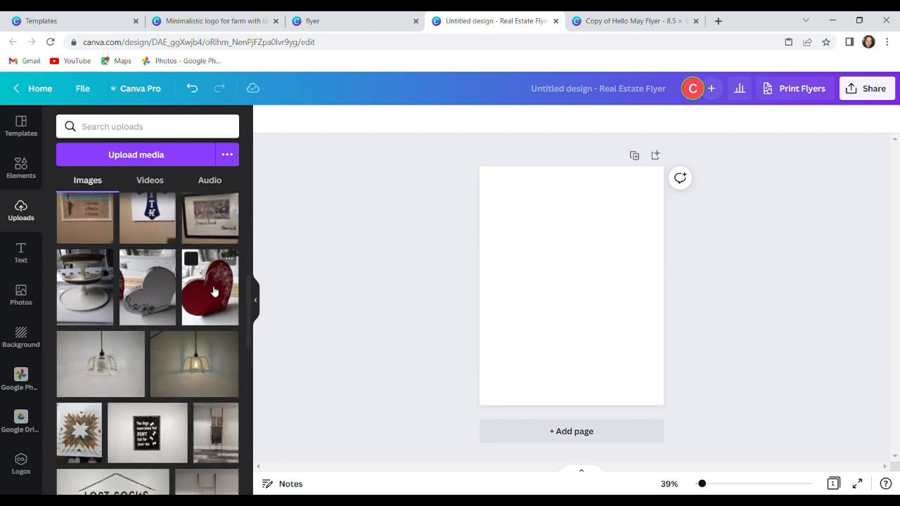
{"action": "left_click", "coordinate": [212, 301]}
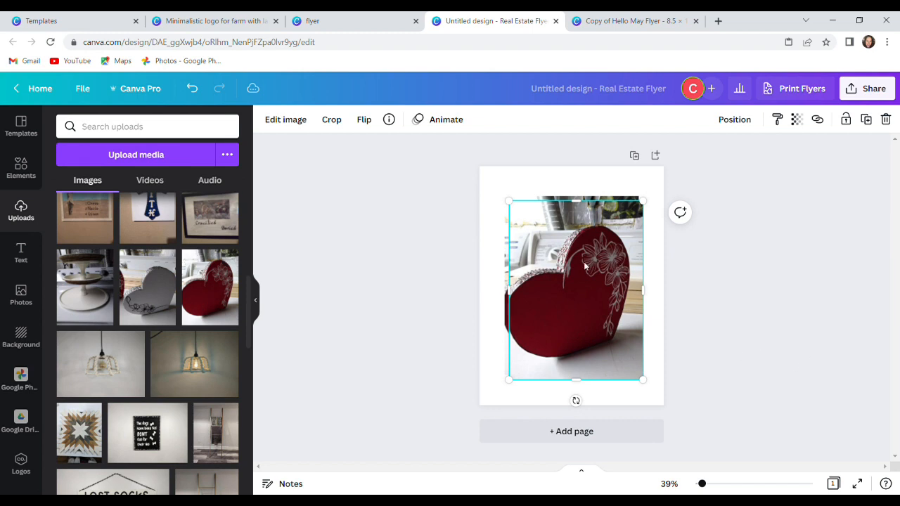
{"action": "key", "text": "Delete"}
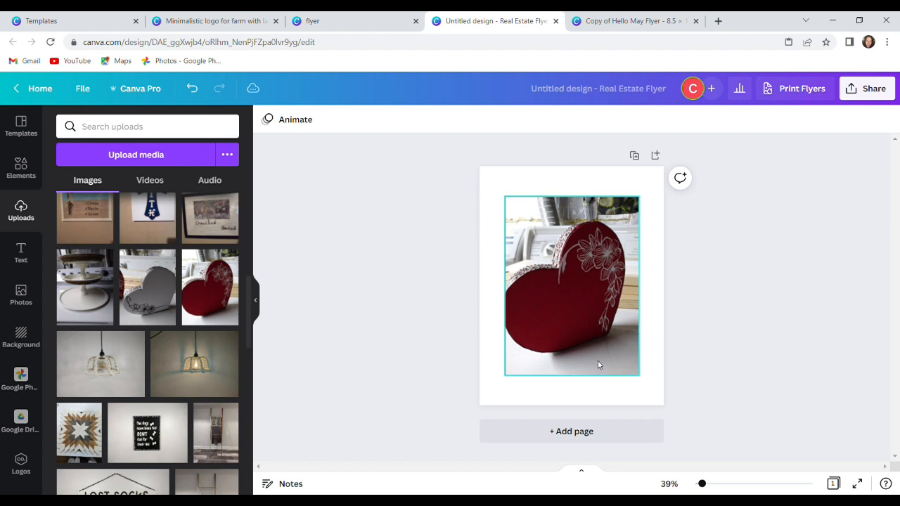
- Remove the background of the heart photo with Background Remover and erase the leftover fragments above the heart
{"action": "left_click", "coordinate": [626, 314]}
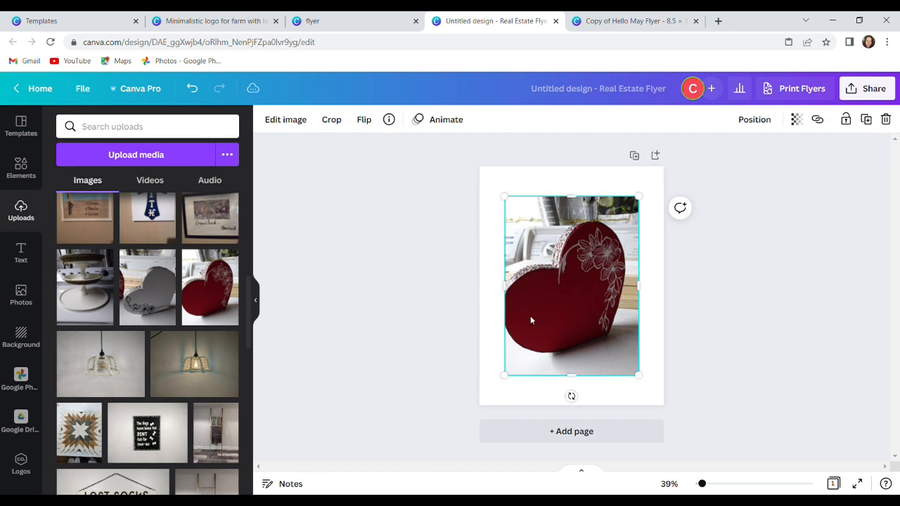
{"action": "left_click", "coordinate": [290, 124]}
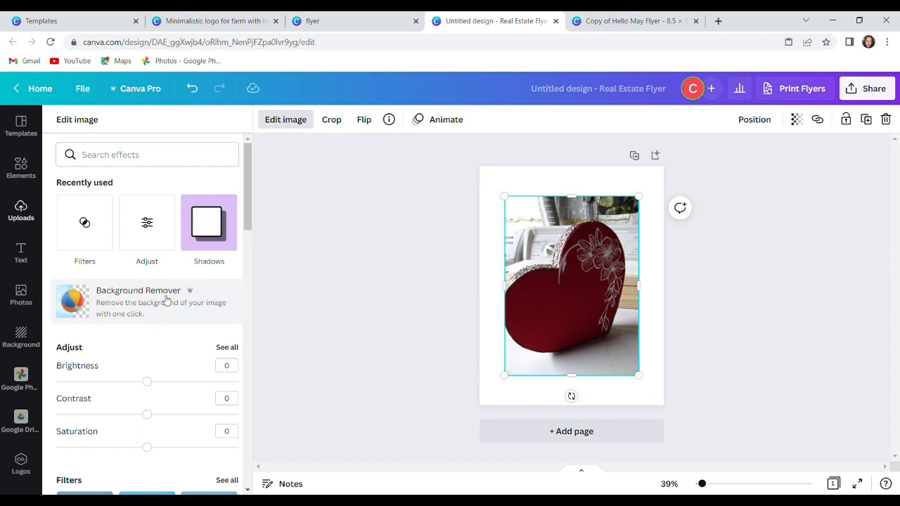
{"action": "left_click", "coordinate": [121, 309]}
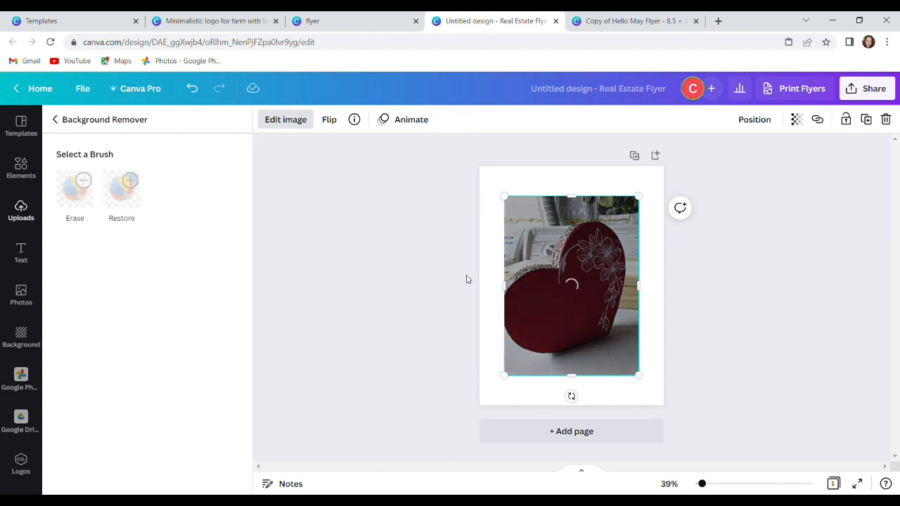
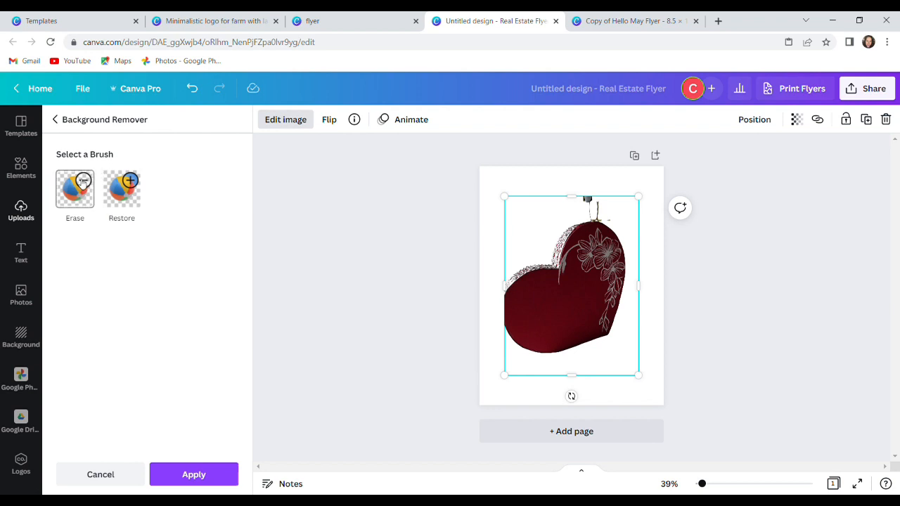
{"action": "left_click", "coordinate": [83, 183]}
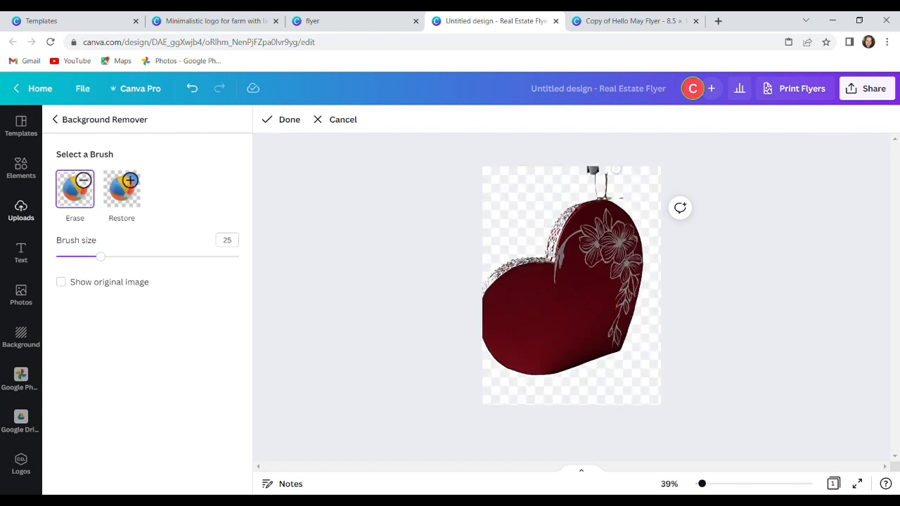
{"action": "mouse_move", "coordinate": [585, 170]}
{"action": "left_mouse_down"}
{"action": "mouse_move", "coordinate": [611, 169]}
{"action": "mouse_move", "coordinate": [581, 173]}
{"action": "mouse_move", "coordinate": [618, 178]}
{"action": "mouse_move", "coordinate": [597, 186]}
{"action": "mouse_move", "coordinate": [607, 180]}
{"action": "mouse_move", "coordinate": [604, 193]}
{"action": "mouse_move", "coordinate": [624, 196]}
{"action": "mouse_move", "coordinate": [595, 192]}
{"action": "mouse_move", "coordinate": [611, 184]}
{"action": "left_mouse_up"}
- Erase a small spot on the heart's lower-left edge, then restore it and finish the background removal
{"action": "left_click_drag", "start_coordinate": [485, 356], "coordinate": [498, 351]}
{"action": "left_click", "coordinate": [124, 190]}
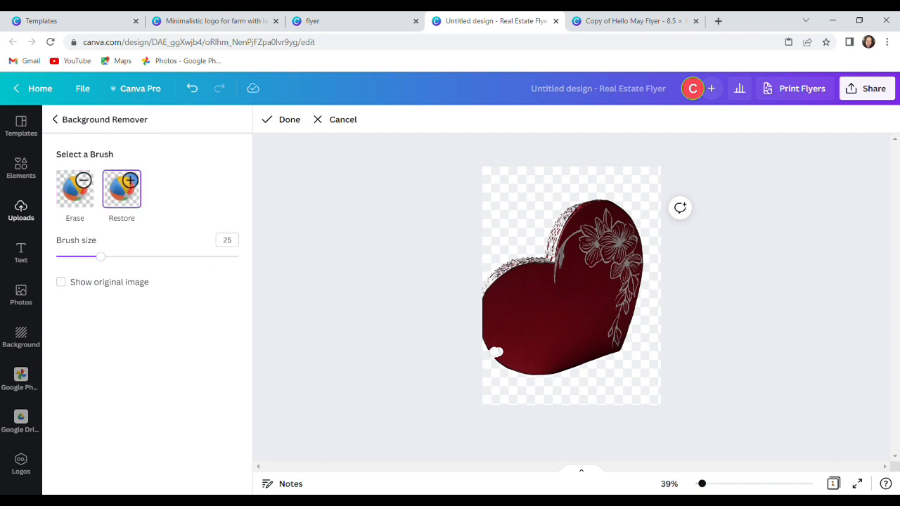
{"action": "left_click_drag", "start_coordinate": [491, 346], "coordinate": [501, 358]}
{"action": "left_click", "coordinate": [288, 120]}
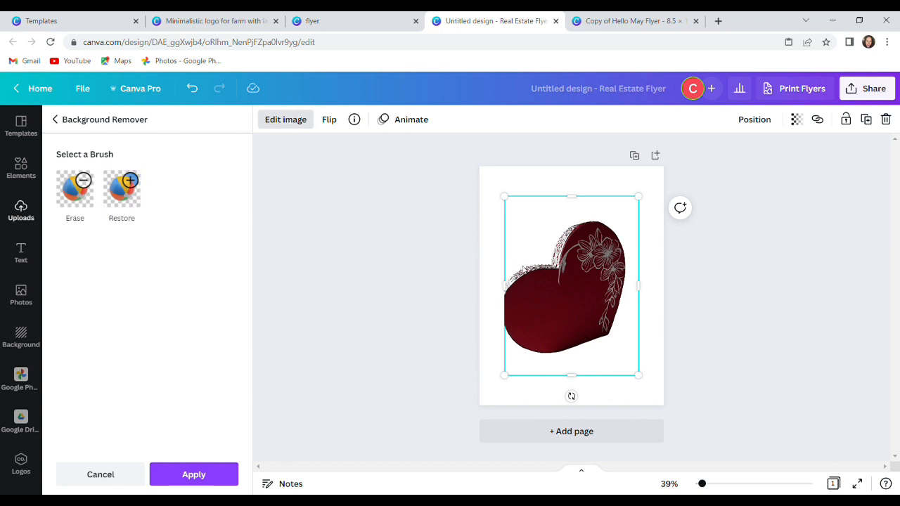
{"action": "left_click", "coordinate": [58, 121]}
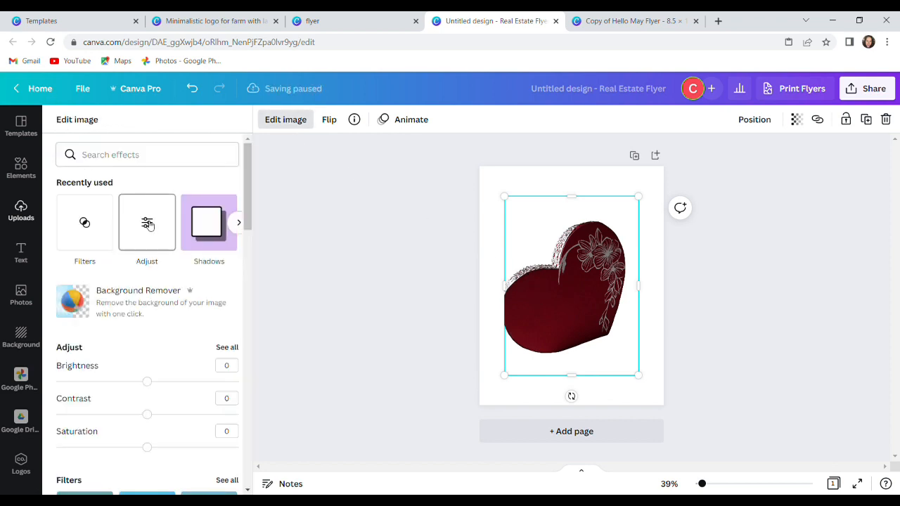
- Set the heart cutout's brightness to 36, contrast to 14 and saturation to 27
{"action": "left_click_drag", "start_coordinate": [152, 383], "coordinate": [191, 390]}
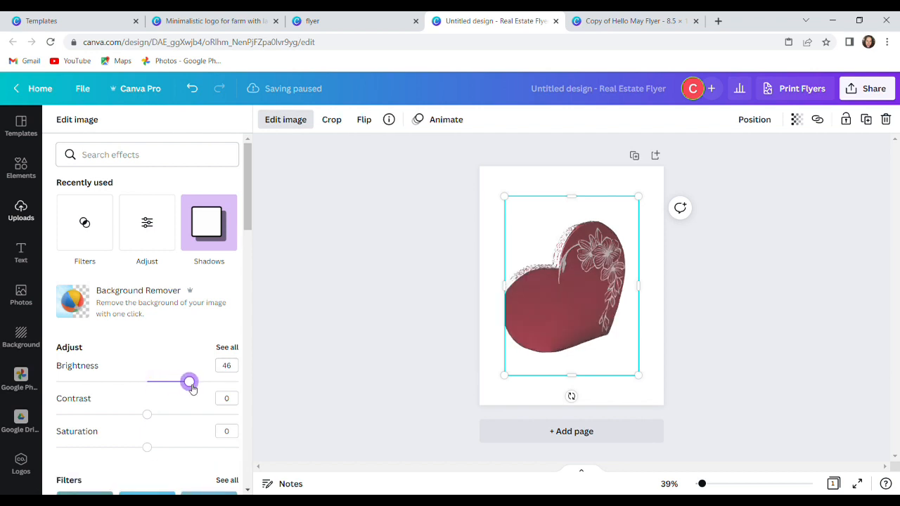
{"action": "left_click_drag", "start_coordinate": [149, 416], "coordinate": [164, 414]}
{"action": "left_click_drag", "start_coordinate": [191, 388], "coordinate": [181, 384]}
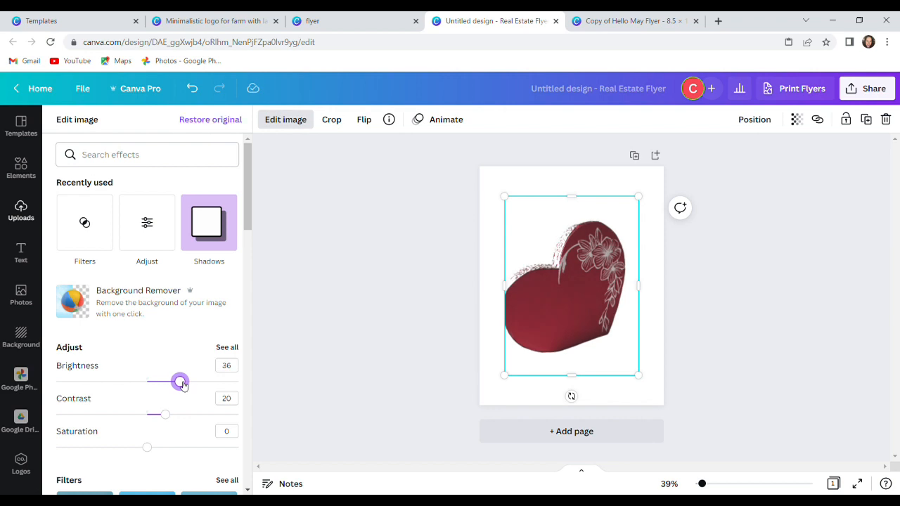
{"action": "left_click_drag", "start_coordinate": [167, 419], "coordinate": [163, 417]}
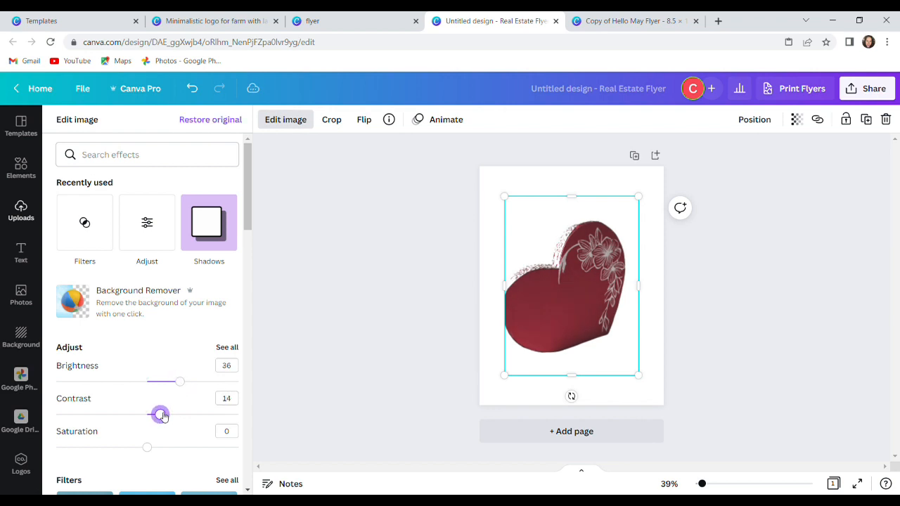
{"action": "left_click_drag", "start_coordinate": [151, 452], "coordinate": [173, 450]}
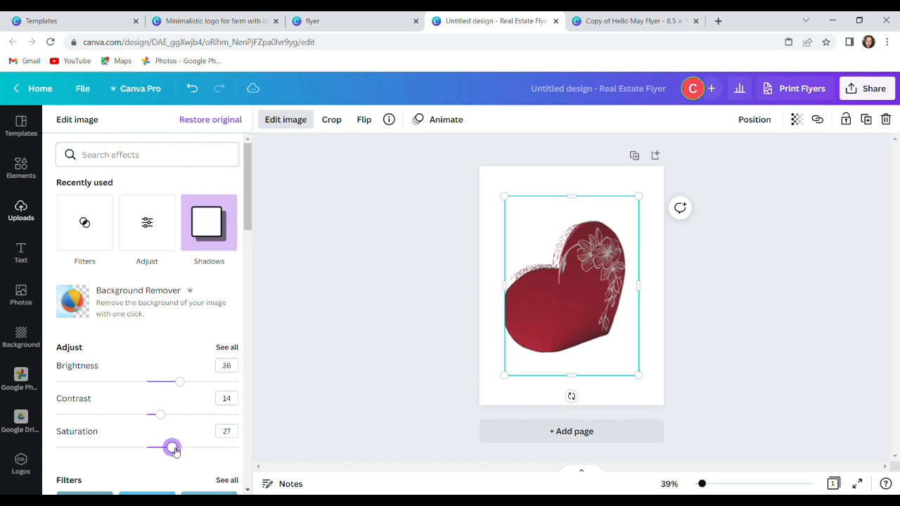
{"action": "left_click", "coordinate": [510, 395]}
{"action": "left_click", "coordinate": [655, 325]}
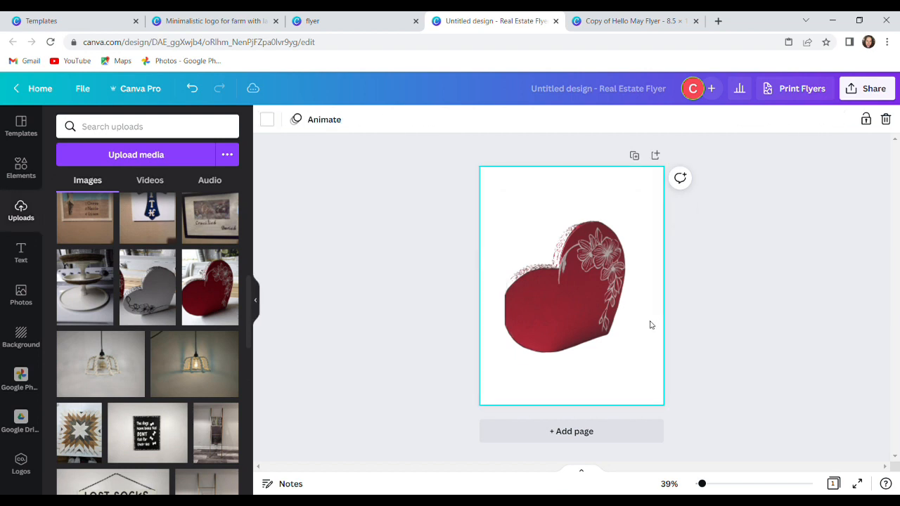
- Add the original red heart photo again and shrink it beside the edited cutout for comparison
{"action": "left_click", "coordinate": [216, 284]}
{"action": "left_click_drag", "start_coordinate": [591, 324], "coordinate": [535, 308]}
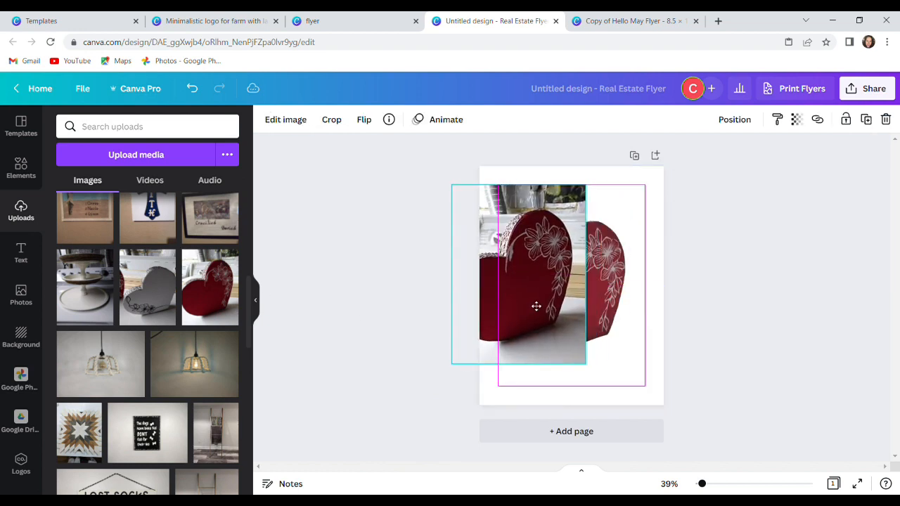
{"action": "left_click_drag", "start_coordinate": [604, 301], "coordinate": [640, 302]}
{"action": "left_click", "coordinate": [457, 360]}
{"action": "left_click_drag", "start_coordinate": [457, 374], "coordinate": [494, 314]}
- Move the heart cutout to the page's lower-right corner and the original photo slightly higher in the upper-left area
{"action": "left_click", "coordinate": [642, 309]}
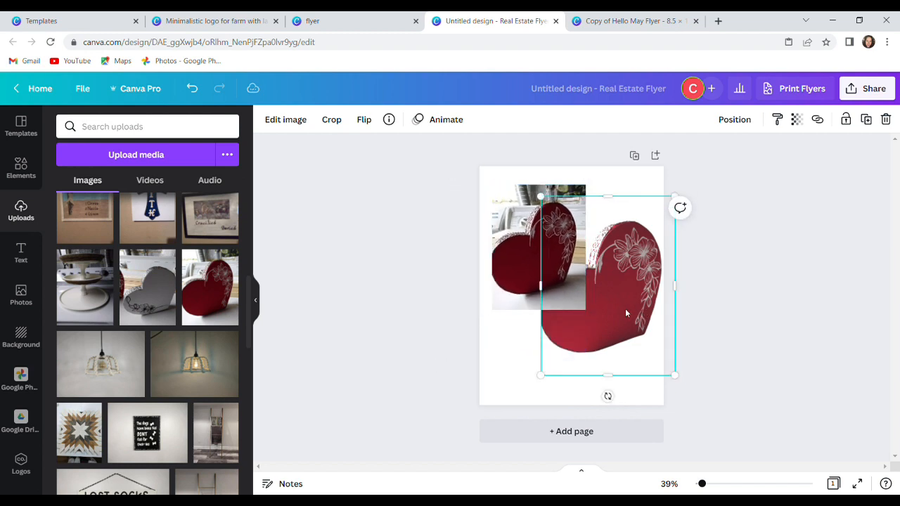
{"action": "left_click_drag", "start_coordinate": [626, 313], "coordinate": [624, 362]}
{"action": "left_click", "coordinate": [512, 268]}
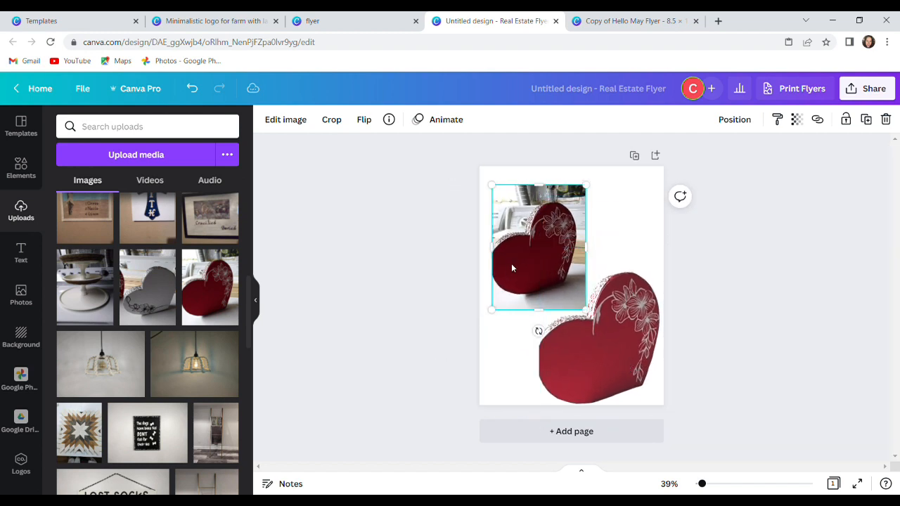
{"action": "left_click_drag", "start_coordinate": [512, 267], "coordinate": [512, 259]}
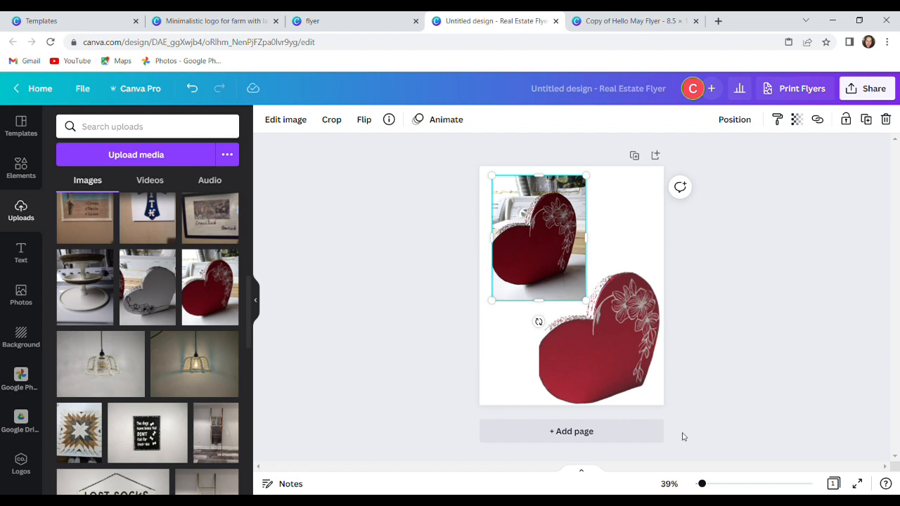
- Delete the heart cutout and the original photo, leaving the page blank
{"action": "left_click", "coordinate": [633, 323]}
{"action": "key", "text": "Delete"}
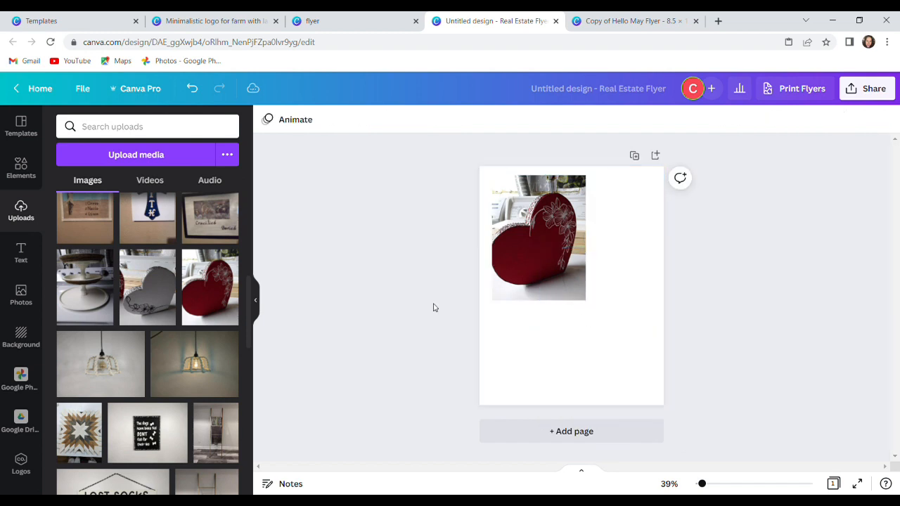
{"action": "left_click", "coordinate": [520, 229]}
{"action": "key", "text": "Delete"}
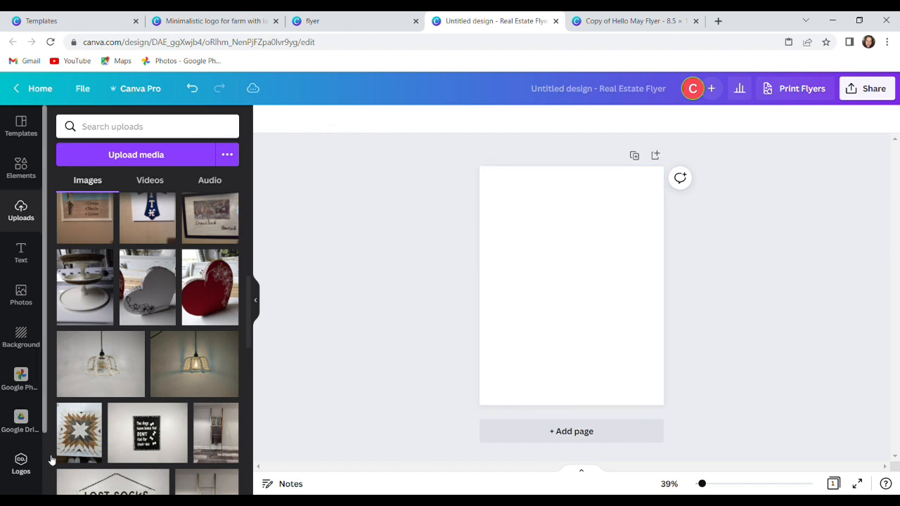
- Add the uploaded photo of the wooden starburst artwork to the blank page
{"action": "scroll", "coordinate": [147, 419], "scroll_direction": "up", "scroll_amount": 3}
{"action": "scroll", "coordinate": [150, 422], "scroll_direction": "up", "scroll_amount": 10}
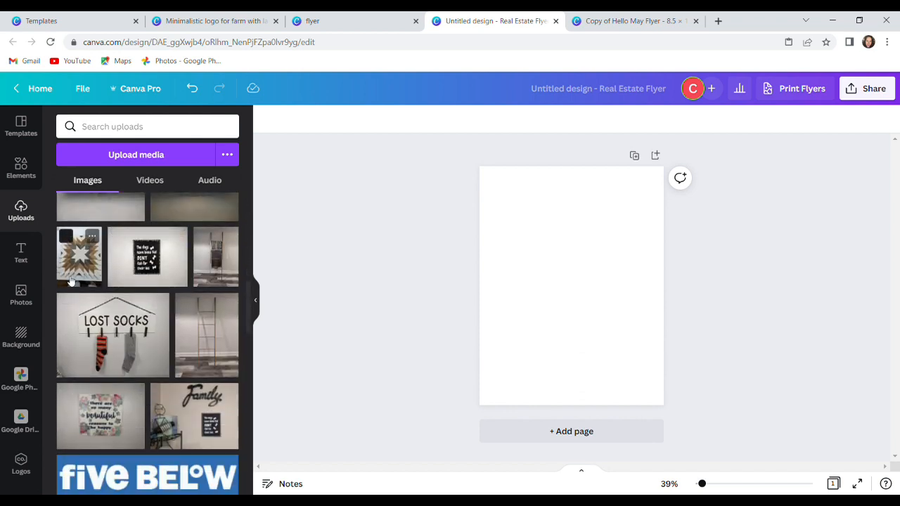
{"action": "left_click", "coordinate": [84, 261]}
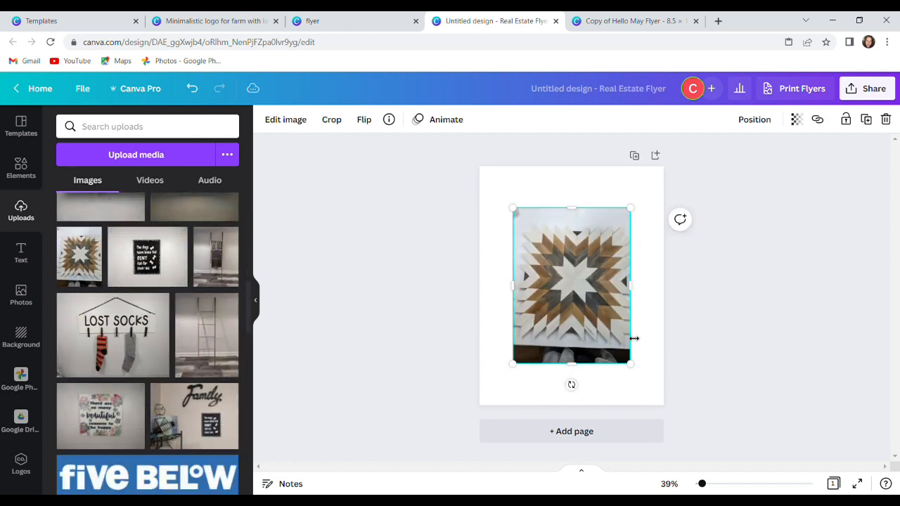
{"action": "scroll", "coordinate": [187, 402], "scroll_direction": "down", "scroll_amount": 3}
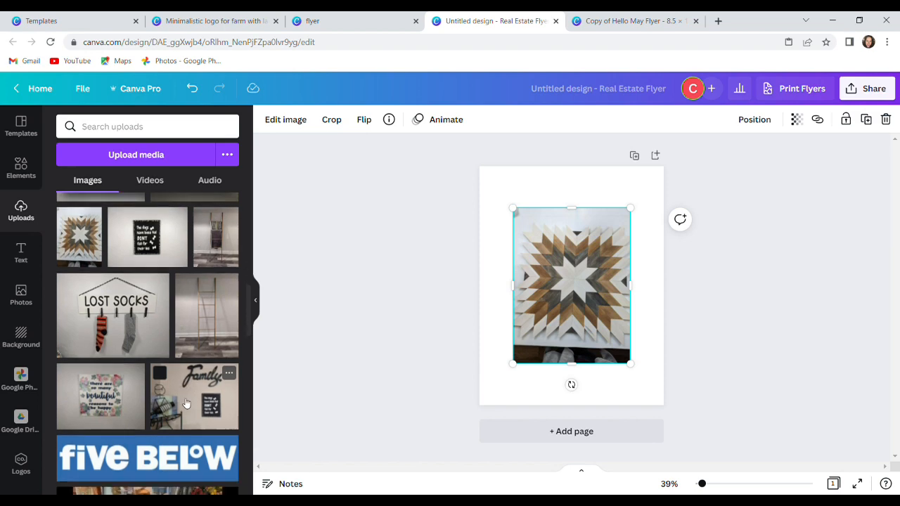
{"action": "scroll", "coordinate": [187, 403], "scroll_direction": "up", "scroll_amount": 6}
{"action": "scroll", "coordinate": [186, 402], "scroll_direction": "up", "scroll_amount": 5}
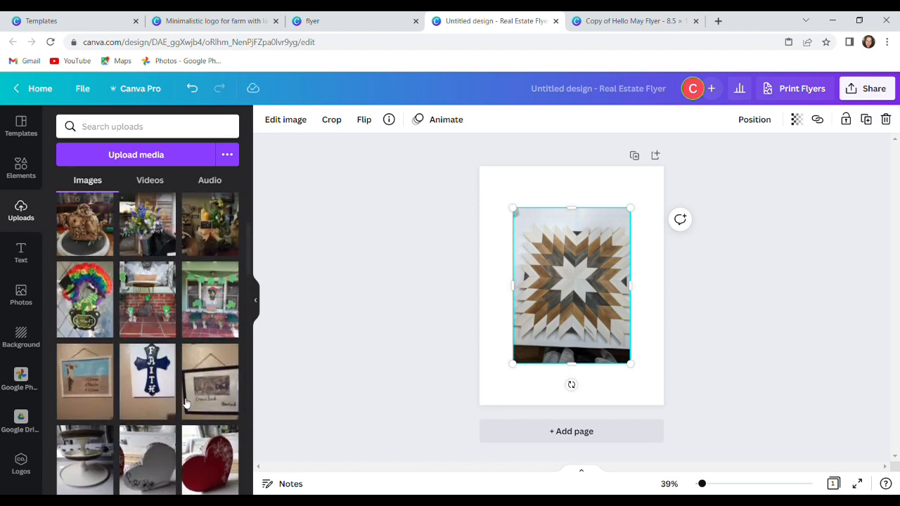
{"action": "scroll", "coordinate": [187, 402], "scroll_direction": "down", "scroll_amount": 5}
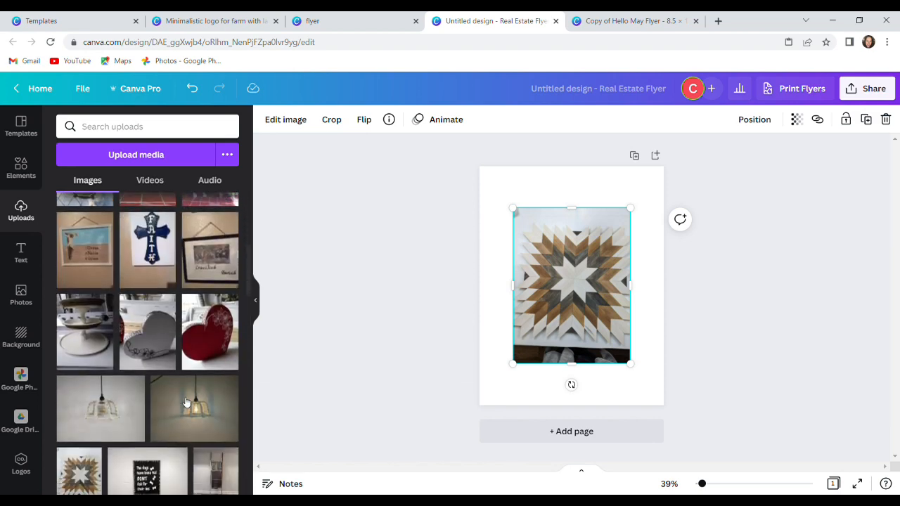
{"action": "scroll", "coordinate": [182, 396], "scroll_direction": "up", "scroll_amount": 5}
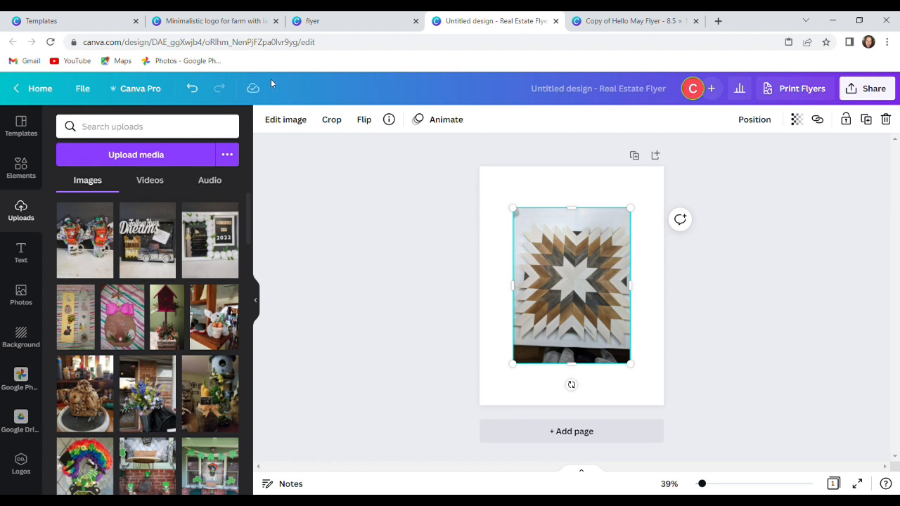
- Remove the background from the wooden starburst photo
{"action": "left_click", "coordinate": [285, 119]}
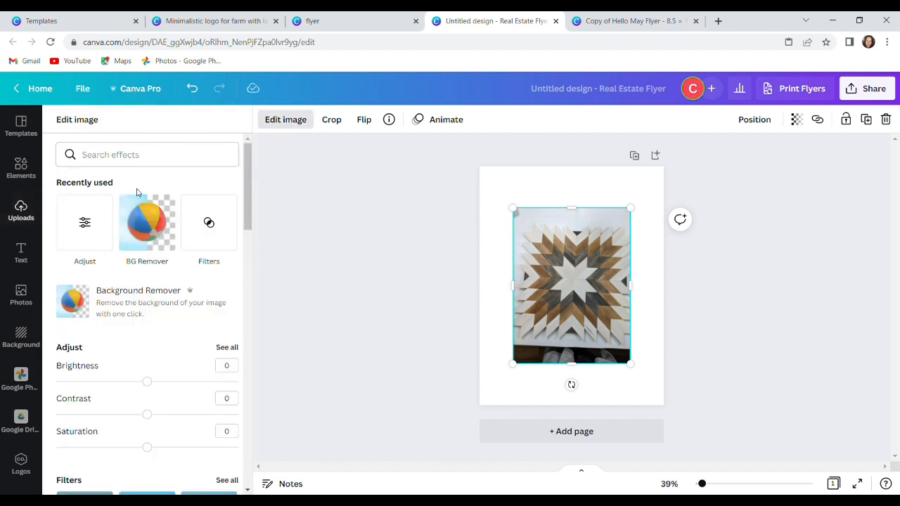
{"action": "left_click", "coordinate": [107, 324]}
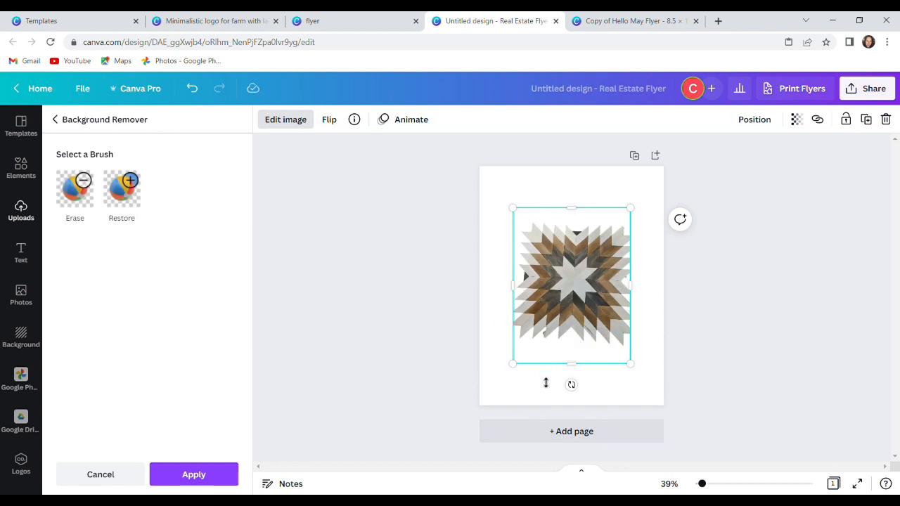
{"action": "left_click", "coordinate": [652, 383]}
{"action": "left_click", "coordinate": [642, 384]}
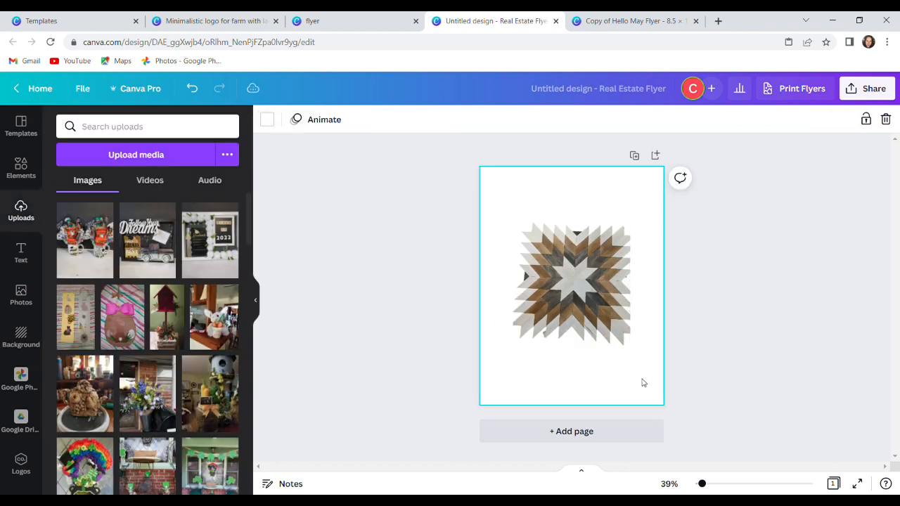
- Enlarge the starburst cutout and centre it on the page, and delete it
{"action": "left_click_drag", "start_coordinate": [606, 283], "coordinate": [594, 283]}
{"action": "left_click_drag", "start_coordinate": [631, 213], "coordinate": [647, 172]}
{"action": "left_click_drag", "start_coordinate": [585, 253], "coordinate": [578, 280]}
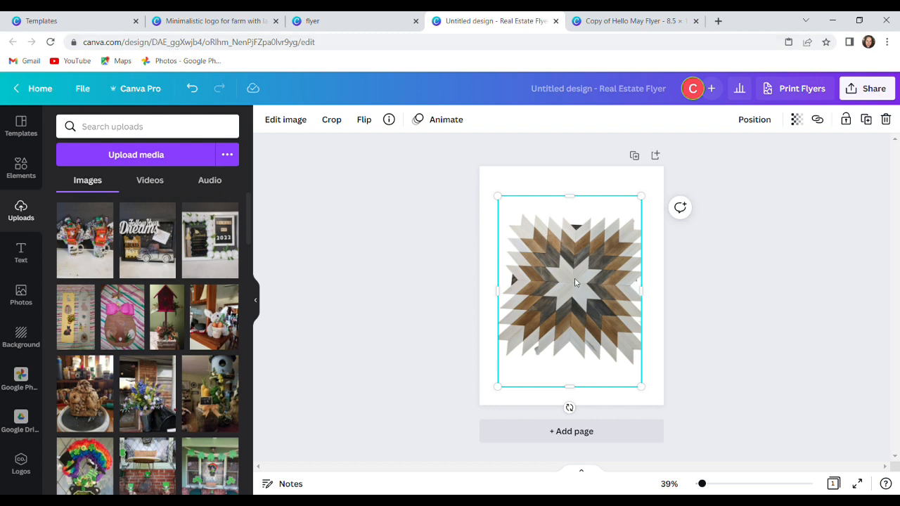
{"action": "key", "text": "Delete"}
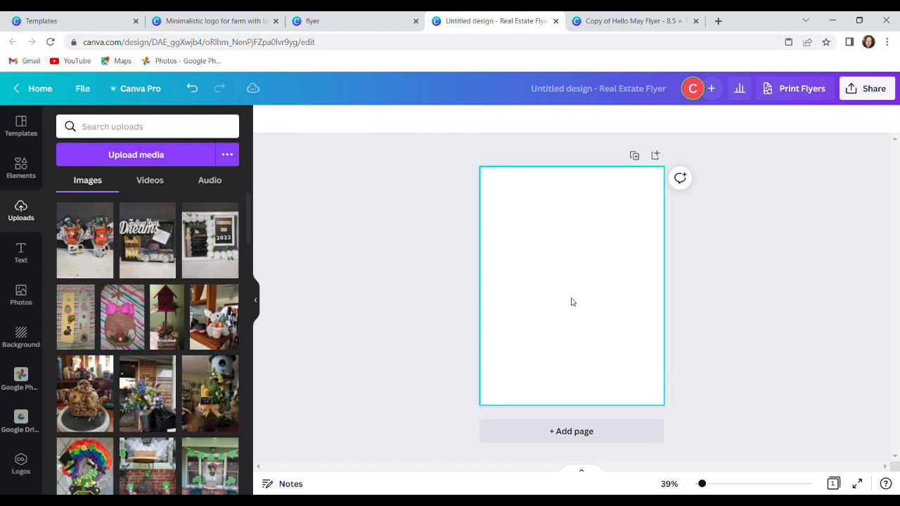
- Add the uploaded photo of the waving woman in the blue T-shirt to the page
{"action": "scroll", "coordinate": [211, 271], "scroll_direction": "down", "scroll_amount": 3}
{"action": "scroll", "coordinate": [211, 270], "scroll_direction": "up", "scroll_amount": 1}
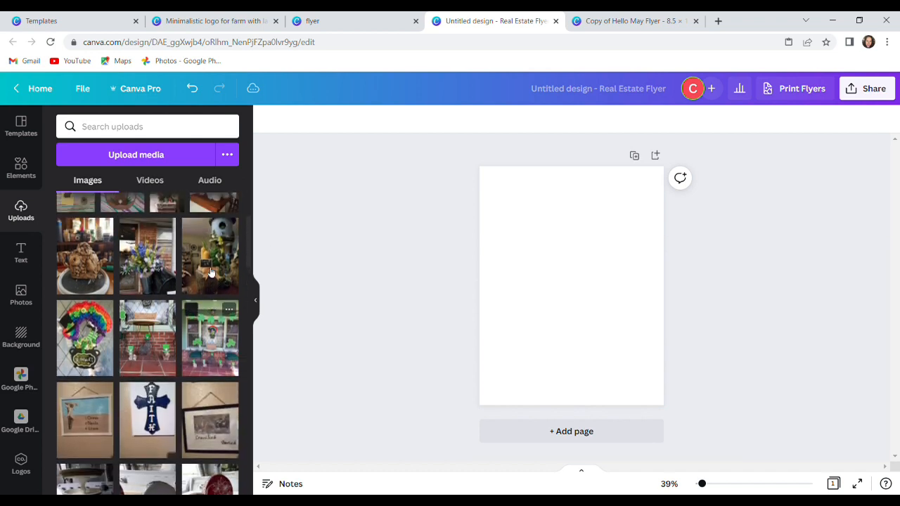
{"action": "scroll", "coordinate": [211, 271], "scroll_direction": "up", "scroll_amount": 2}
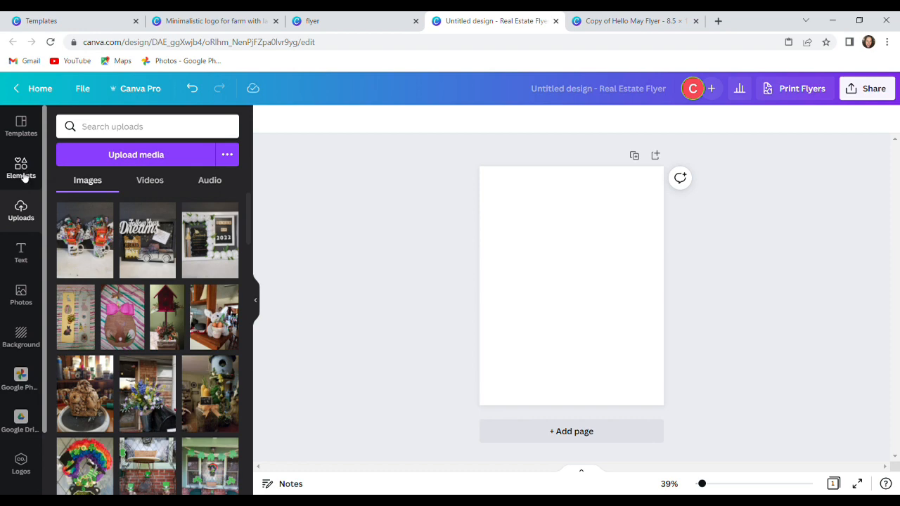
{"action": "scroll", "coordinate": [140, 260], "scroll_direction": "down", "scroll_amount": 8}
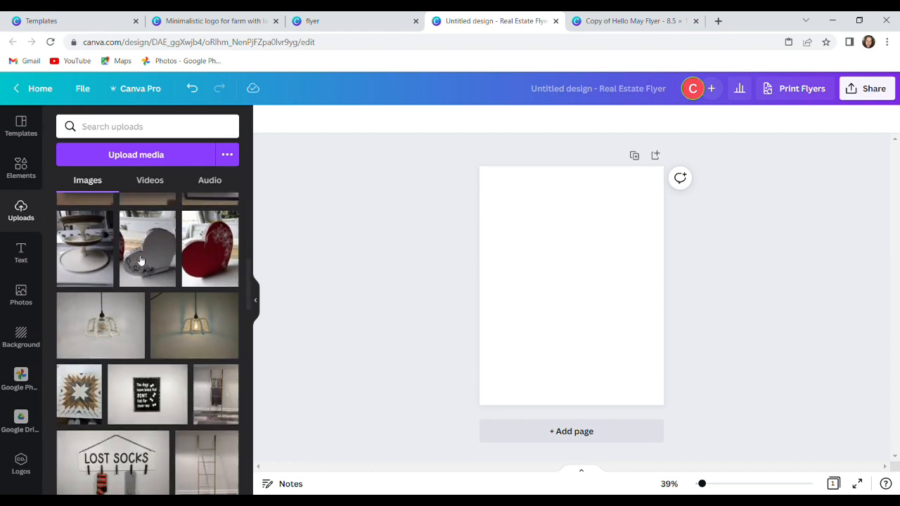
{"action": "scroll", "coordinate": [142, 260], "scroll_direction": "down", "scroll_amount": 5}
{"action": "scroll", "coordinate": [142, 261], "scroll_direction": "up", "scroll_amount": 4}
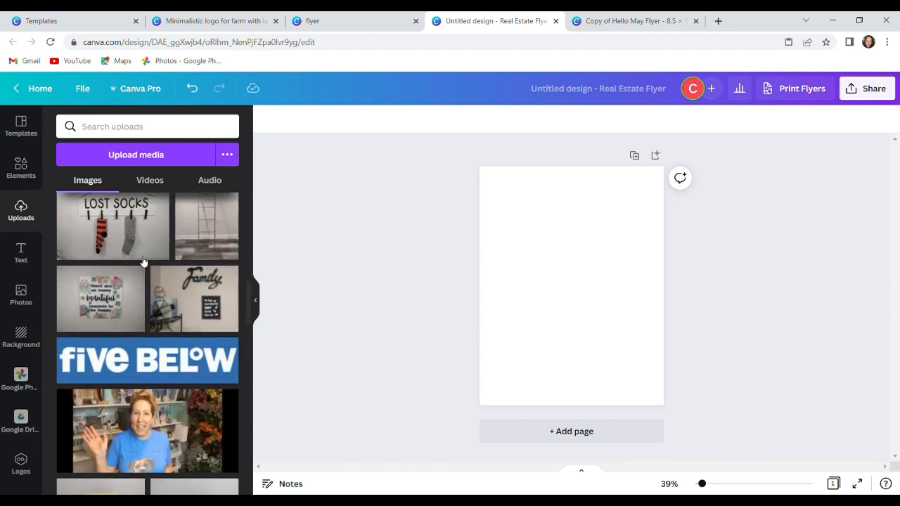
{"action": "scroll", "coordinate": [143, 263], "scroll_direction": "down", "scroll_amount": 2}
{"action": "left_click", "coordinate": [149, 311]}
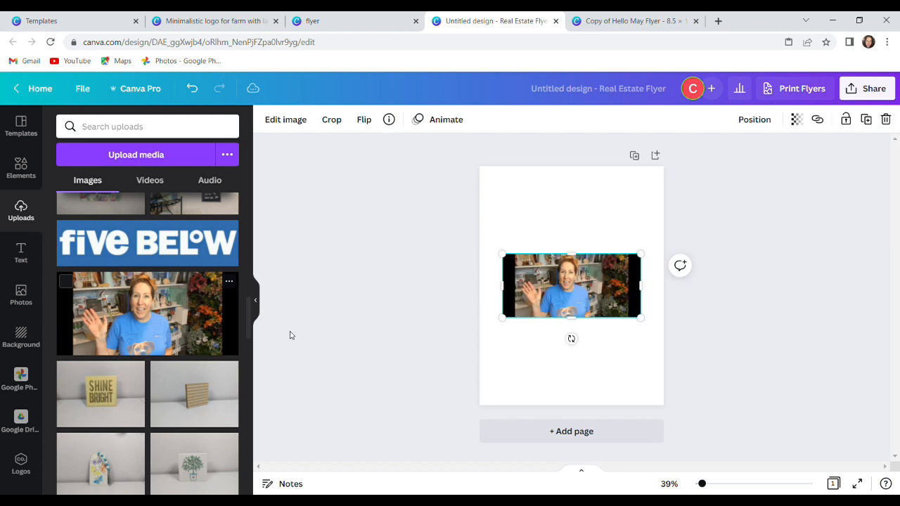
- Enlarge the woman's photo and crop both sides to cut off the black bars and the flowers
{"action": "left_click_drag", "start_coordinate": [645, 261], "coordinate": [700, 228]}
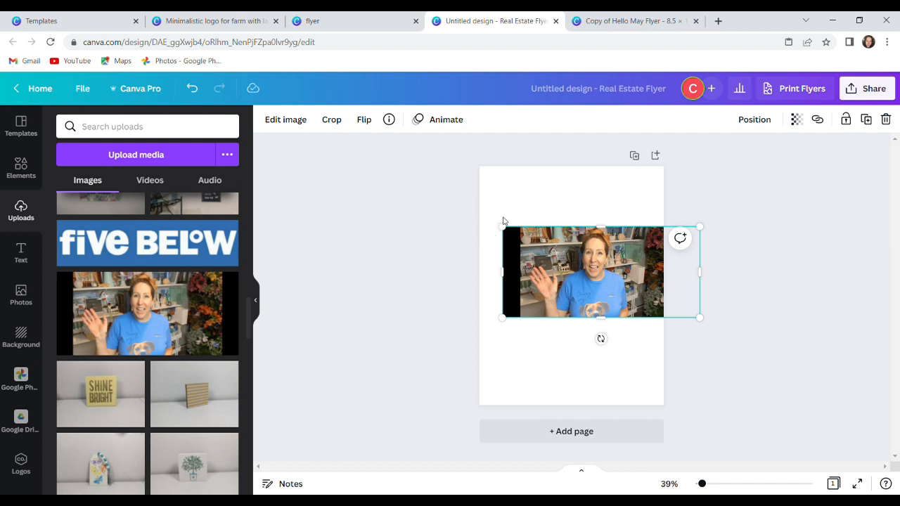
{"action": "mouse_move", "coordinate": [510, 238]}
{"action": "left_mouse_down"}
{"action": "mouse_move", "coordinate": [493, 228]}
{"action": "mouse_move", "coordinate": [519, 241]}
{"action": "mouse_move", "coordinate": [505, 235]}
{"action": "left_mouse_up"}
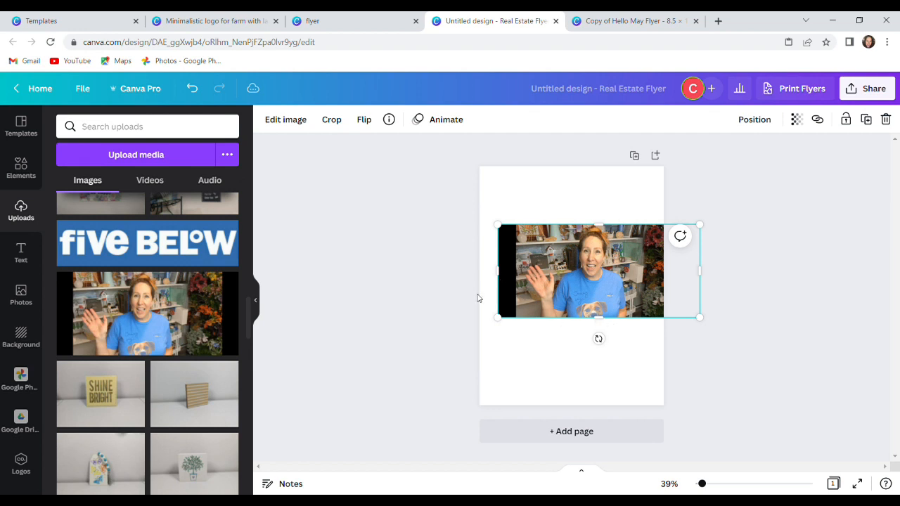
{"action": "left_click_drag", "start_coordinate": [505, 279], "coordinate": [525, 279]}
{"action": "left_click_drag", "start_coordinate": [706, 276], "coordinate": [637, 279]}
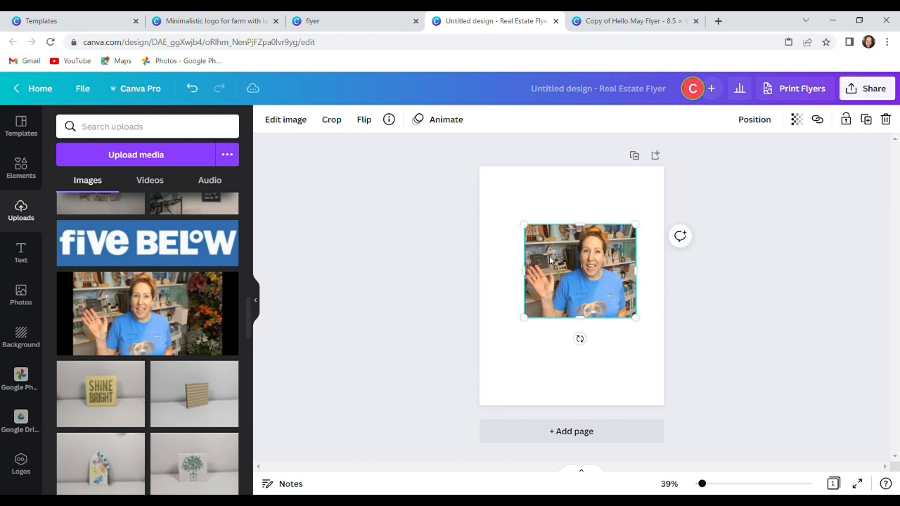
- Enlarge the cropped photo to nearly the full page width and centre it on the page
{"action": "left_click", "coordinate": [534, 349]}
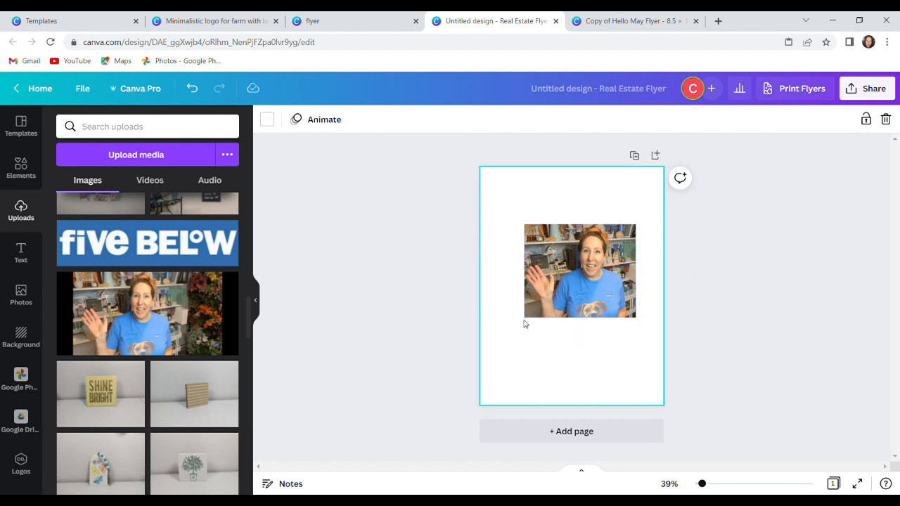
{"action": "left_click", "coordinate": [536, 317]}
{"action": "left_click_drag", "start_coordinate": [531, 326], "coordinate": [503, 372]}
{"action": "left_click_drag", "start_coordinate": [560, 310], "coordinate": [570, 308]}
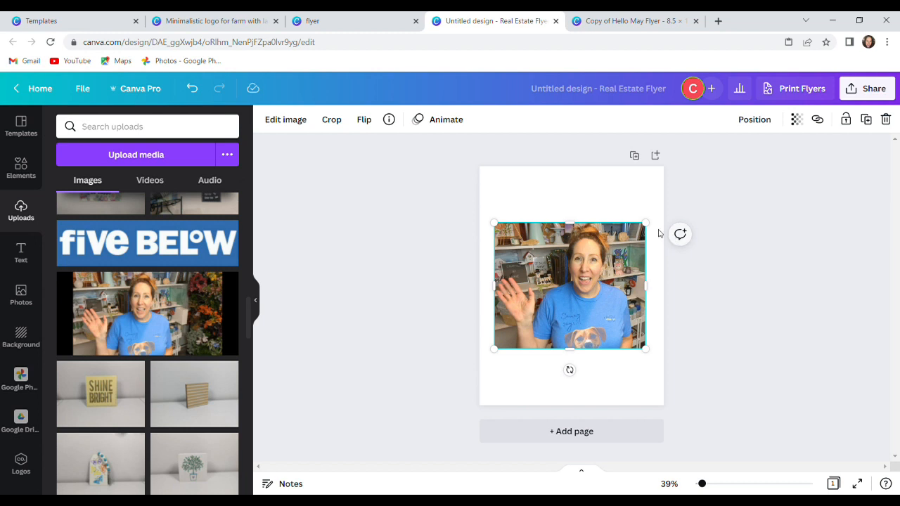
{"action": "left_click_drag", "start_coordinate": [654, 230], "coordinate": [667, 217]}
{"action": "left_click_drag", "start_coordinate": [585, 256], "coordinate": [583, 260]}
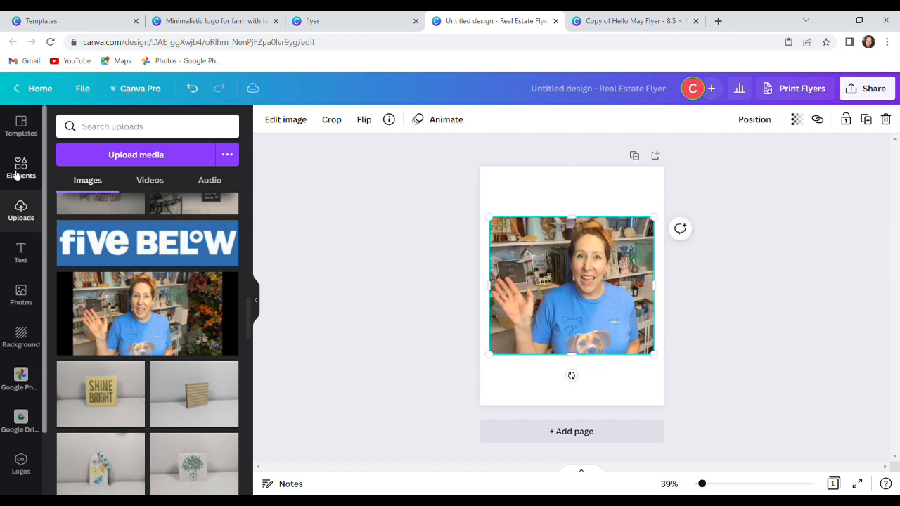
- Remove the background from the photo of the waving woman
{"action": "left_click", "coordinate": [281, 120]}
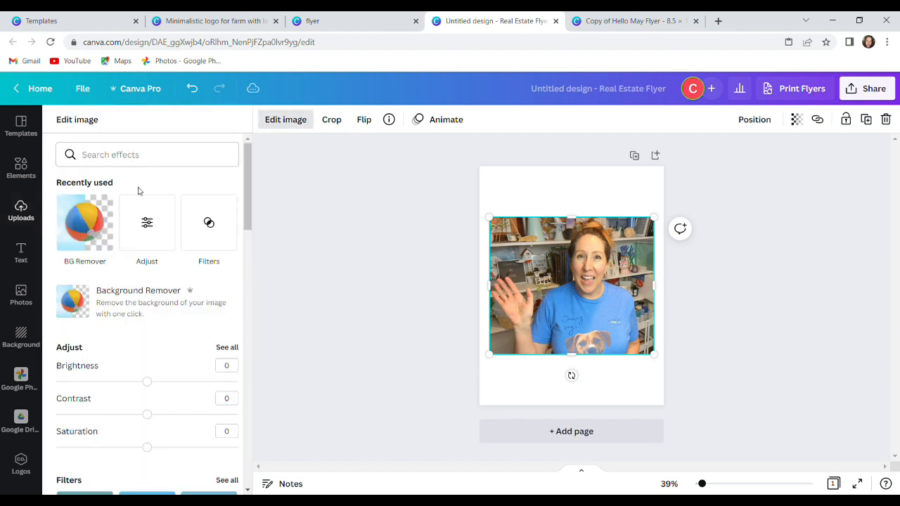
{"action": "left_click", "coordinate": [101, 303]}
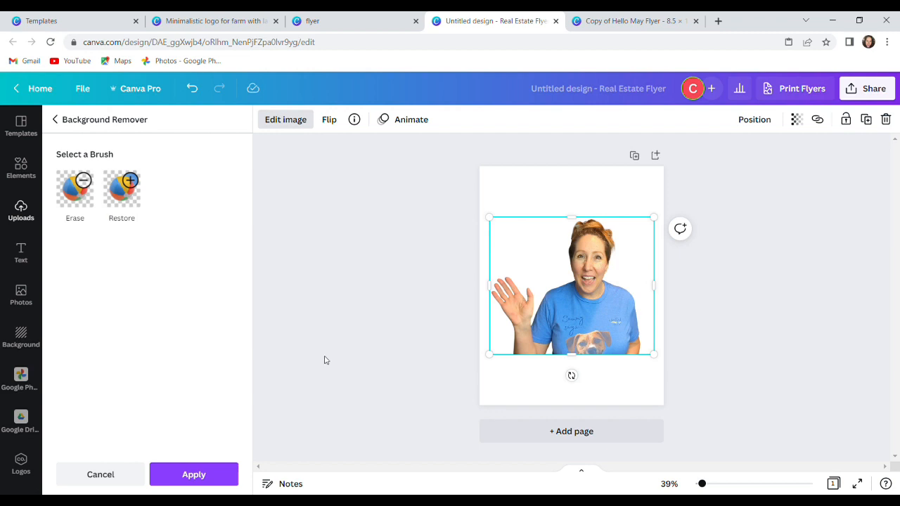
- Try the Summer filter on the woman's cutout and undo it
{"action": "left_click", "coordinate": [287, 124]}
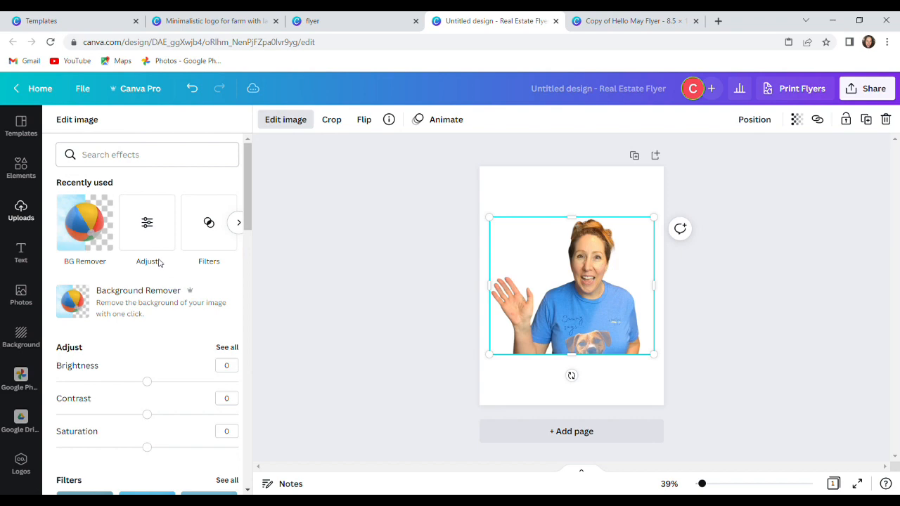
{"action": "scroll", "coordinate": [159, 262], "scroll_direction": "down", "scroll_amount": 5}
{"action": "scroll", "coordinate": [159, 263], "scroll_direction": "up", "scroll_amount": 3}
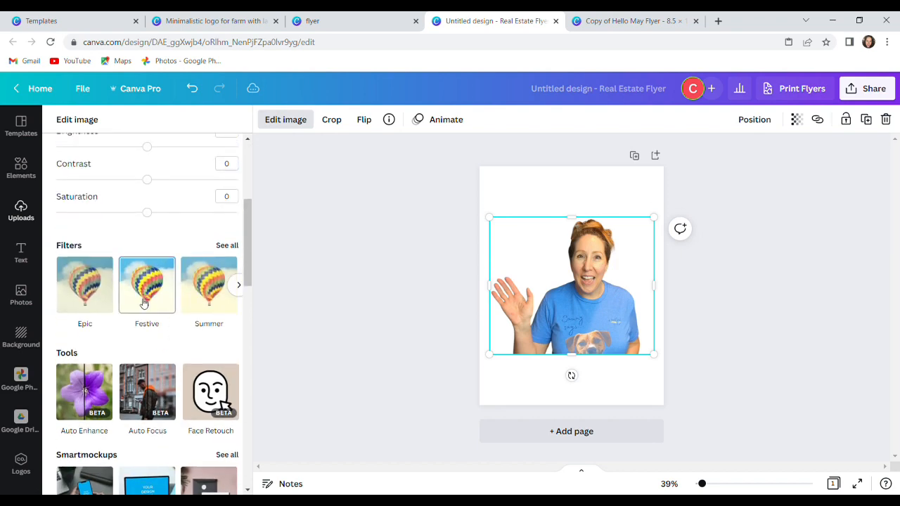
{"action": "left_click", "coordinate": [225, 304]}
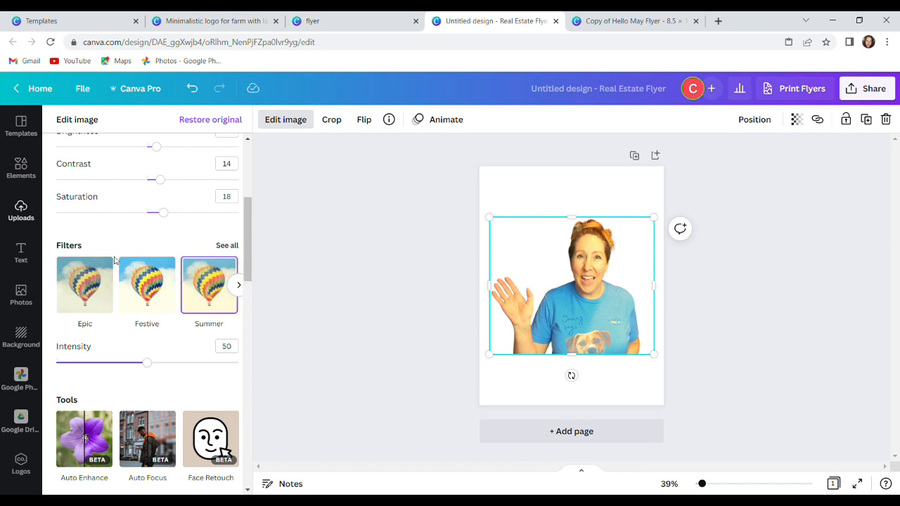
{"action": "left_click", "coordinate": [192, 89]}
- Add a Glow shadow to the woman's cutout
{"action": "scroll", "coordinate": [105, 261], "scroll_direction": "down", "scroll_amount": 5}
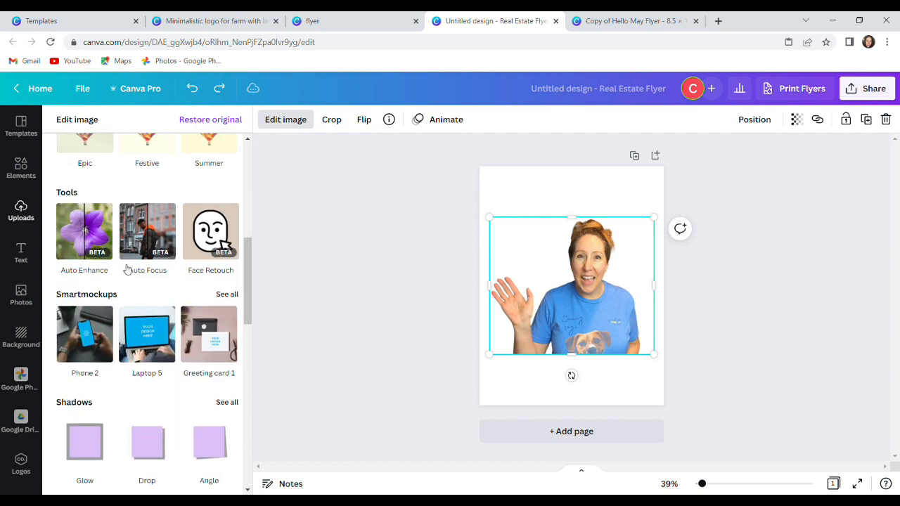
{"action": "scroll", "coordinate": [127, 270], "scroll_direction": "down", "scroll_amount": 2}
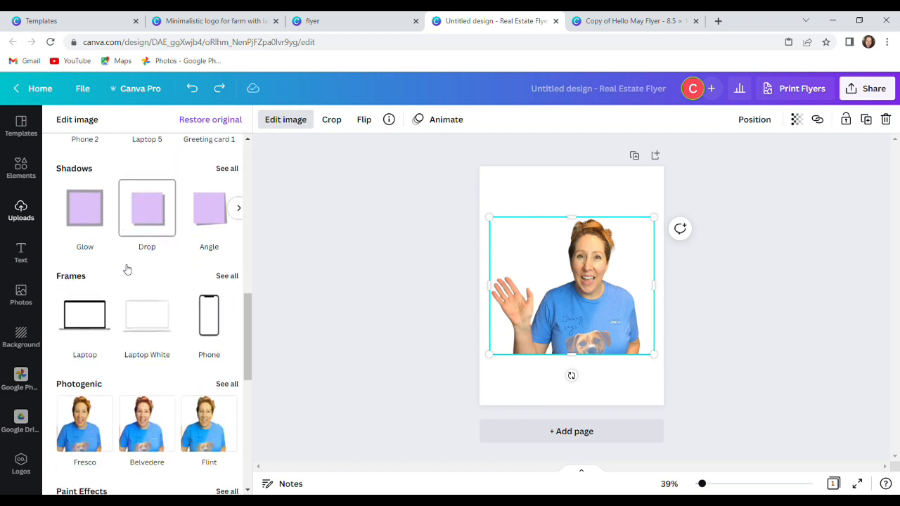
{"action": "left_click", "coordinate": [82, 192]}
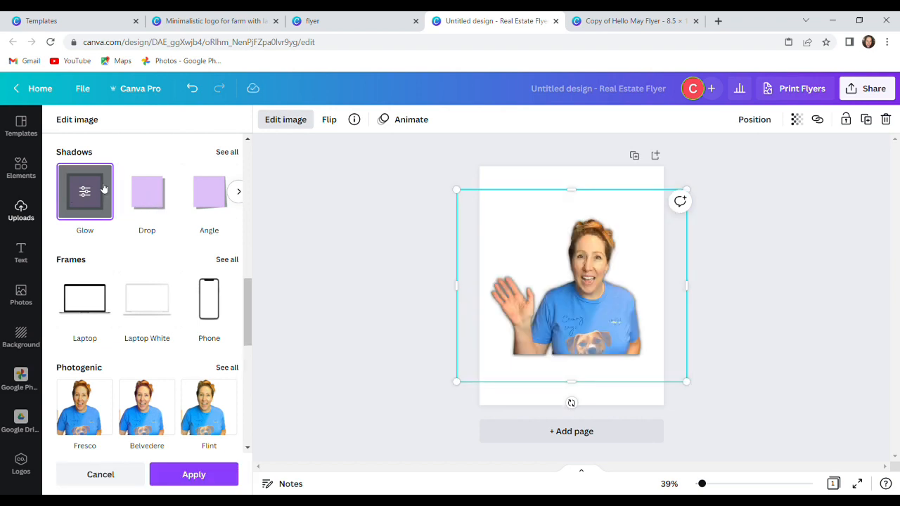
- Set the glow's size to 27, its transparency to 100 and its color to white
{"action": "left_click", "coordinate": [85, 195]}
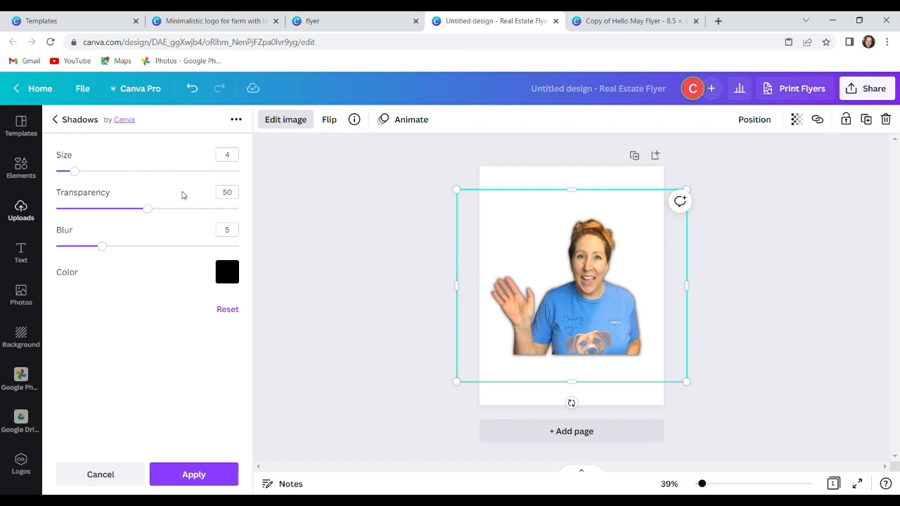
{"action": "left_click_drag", "start_coordinate": [75, 176], "coordinate": [182, 183]}
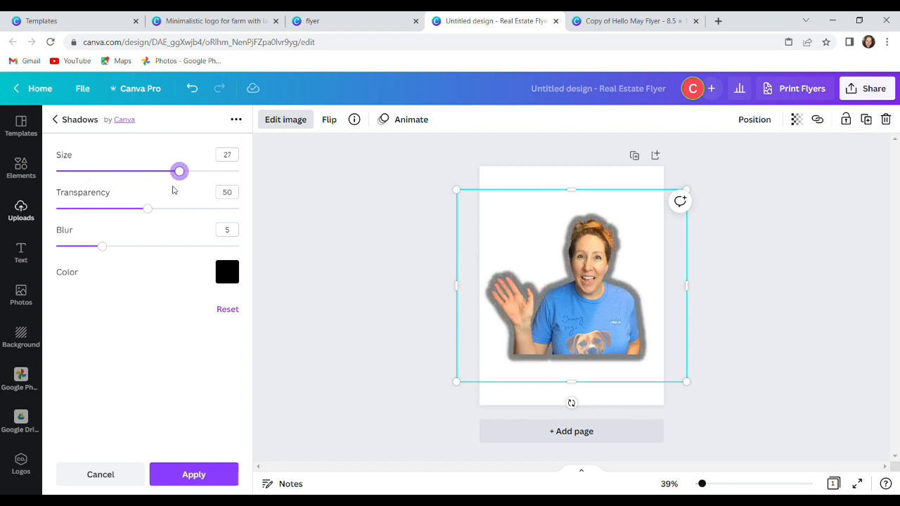
{"action": "left_click_drag", "start_coordinate": [148, 210], "coordinate": [260, 211]}
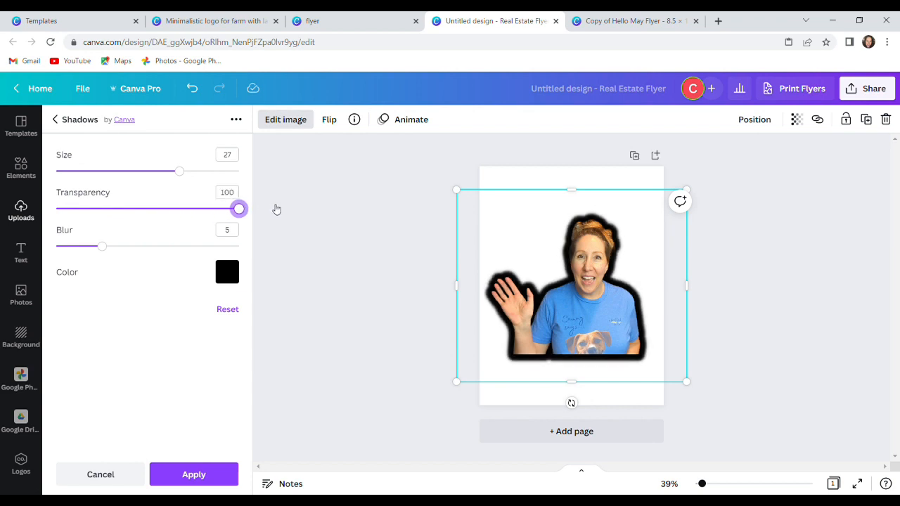
{"action": "left_click", "coordinate": [228, 272]}
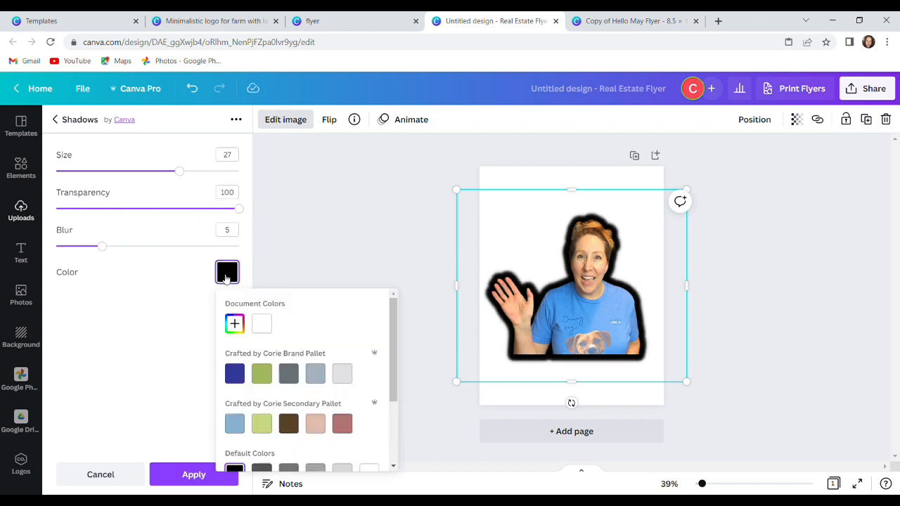
{"action": "left_click", "coordinate": [268, 328]}
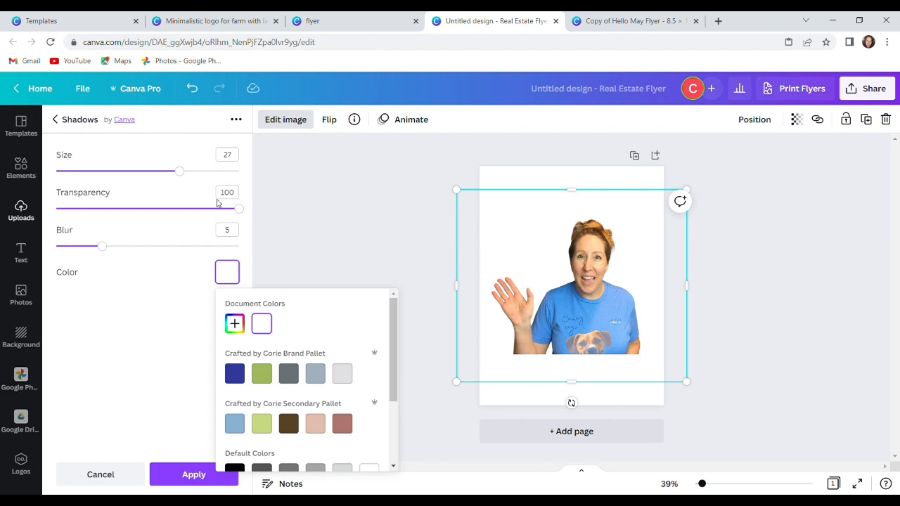
- Set the glow's blur to 0 and apply the shadow to the woman's cutout
{"action": "left_click_drag", "start_coordinate": [105, 248], "coordinate": [57, 246]}
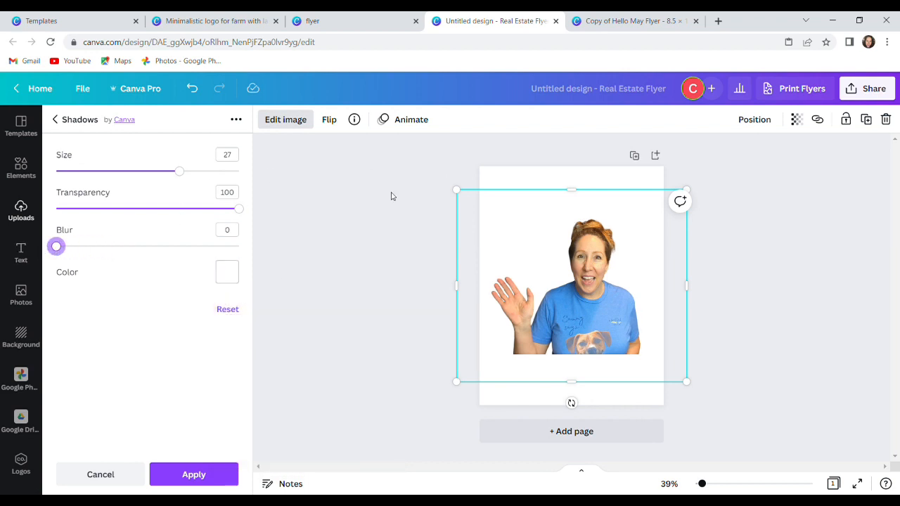
{"action": "left_click", "coordinate": [185, 477]}
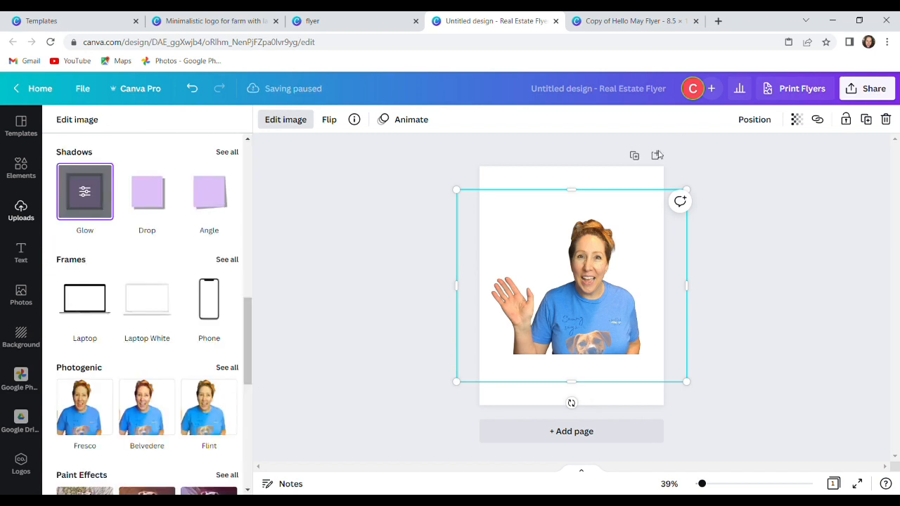
{"action": "left_click", "coordinate": [684, 140]}
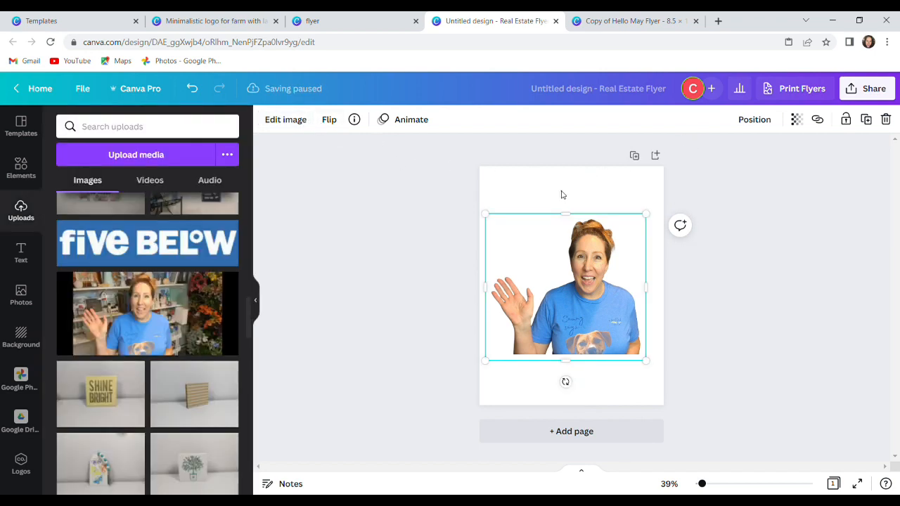
- Change the page's background color to the dark gray from the default colors
{"action": "left_click", "coordinate": [562, 195]}
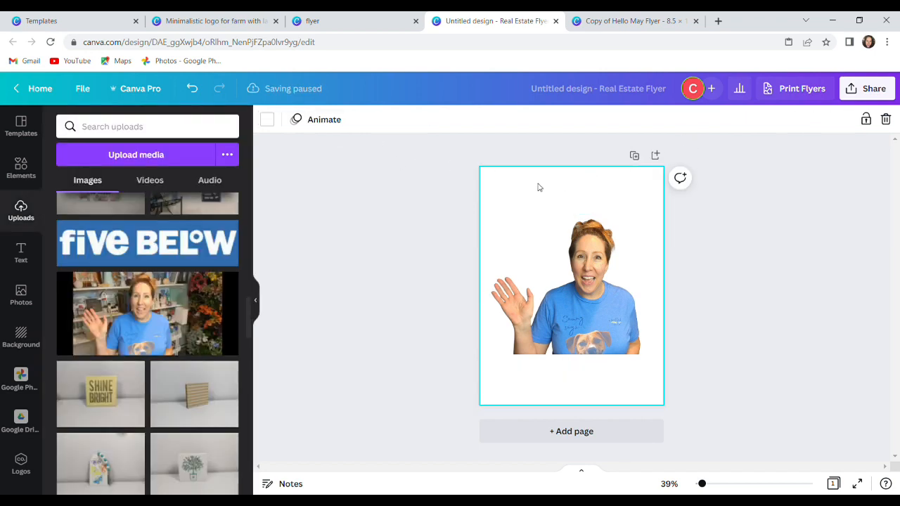
{"action": "left_click", "coordinate": [266, 120]}
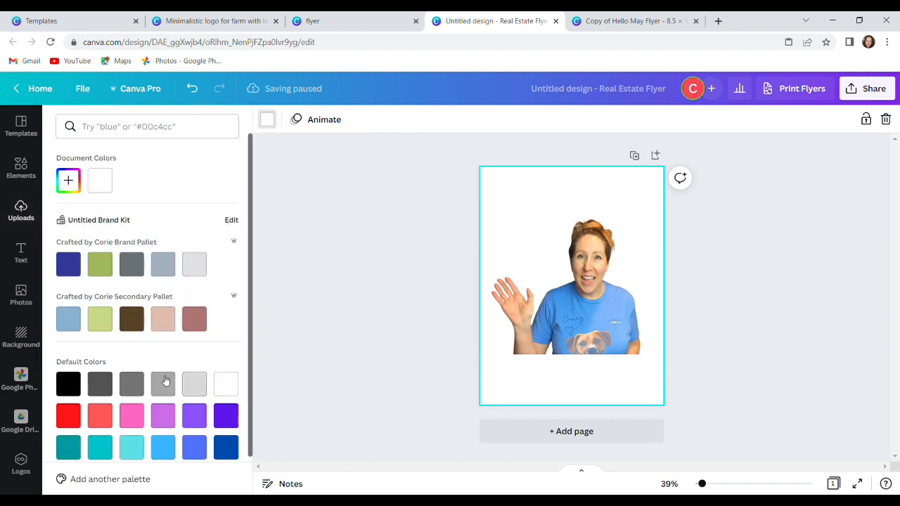
{"action": "left_click", "coordinate": [100, 384]}
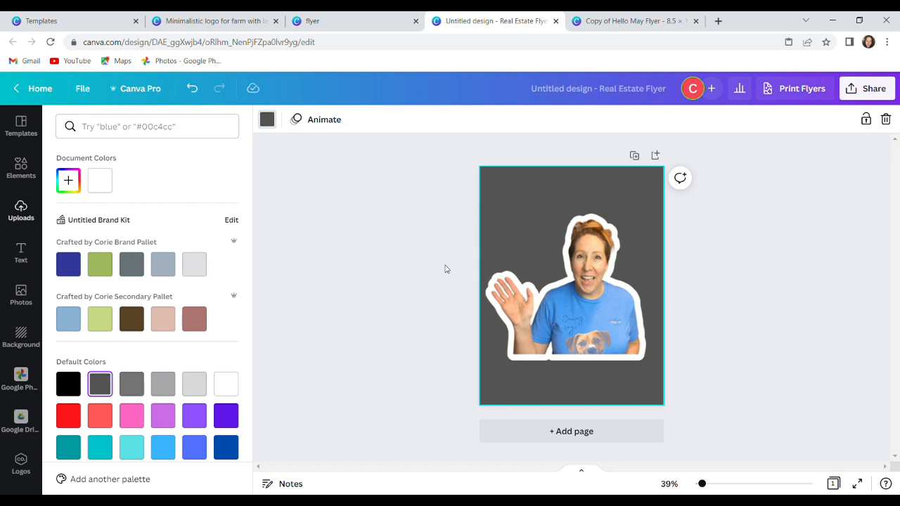
- Add a second Glow shadow with its default settings around the white-outlined cutout
{"action": "left_click", "coordinate": [594, 327]}
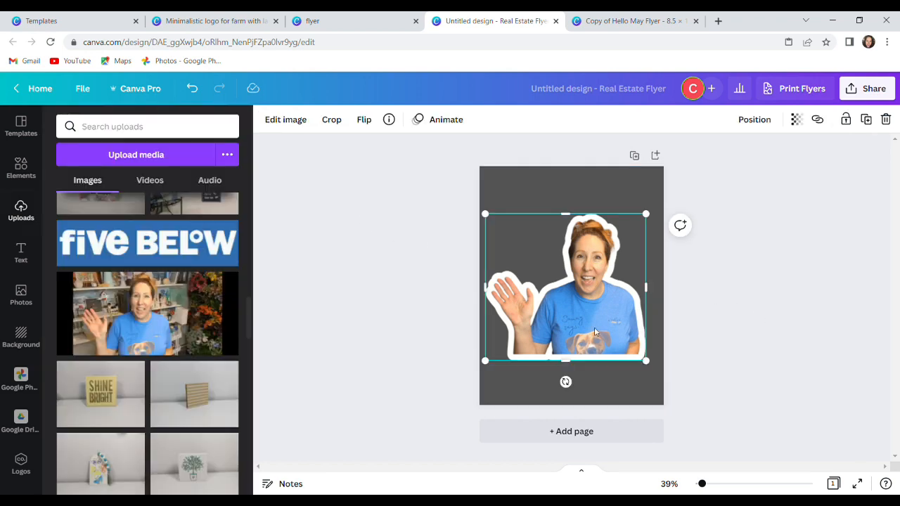
{"action": "left_click", "coordinate": [295, 120]}
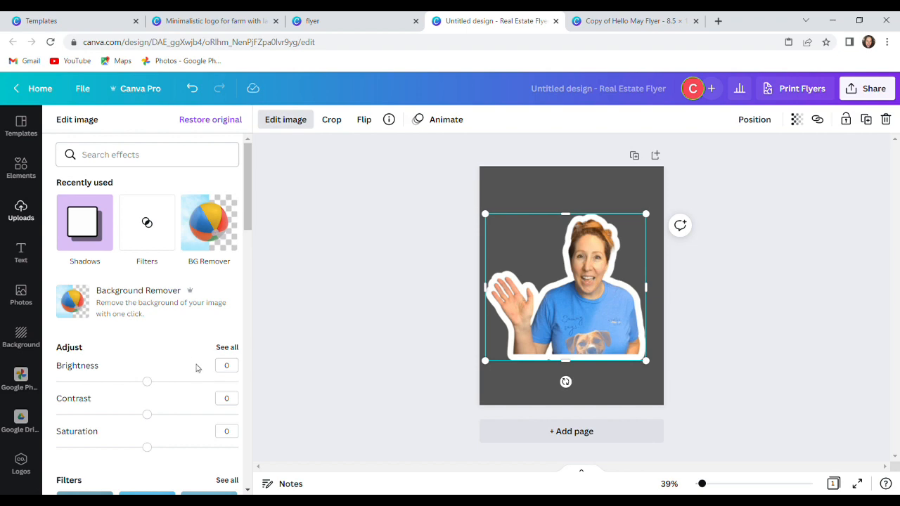
{"action": "scroll", "coordinate": [187, 357], "scroll_direction": "down", "scroll_amount": 10}
{"action": "scroll", "coordinate": [178, 346], "scroll_direction": "up", "scroll_amount": 4}
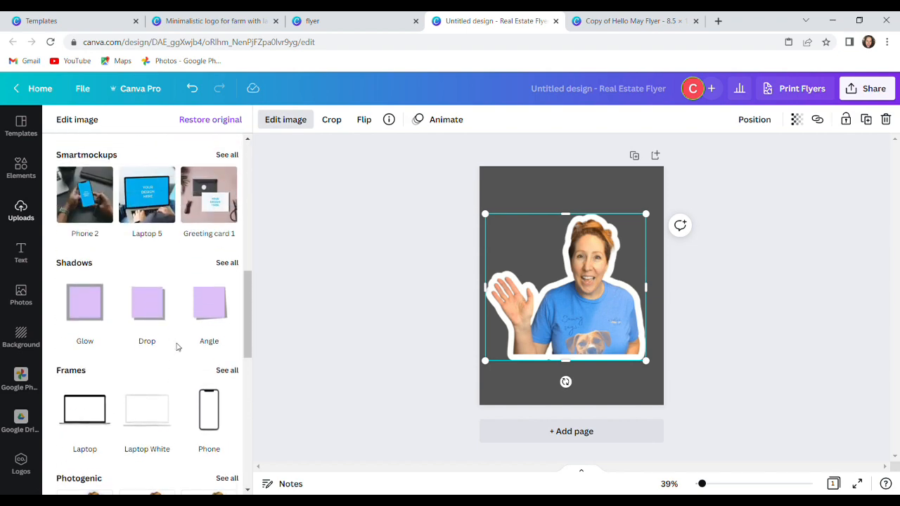
{"action": "left_click", "coordinate": [88, 313]}
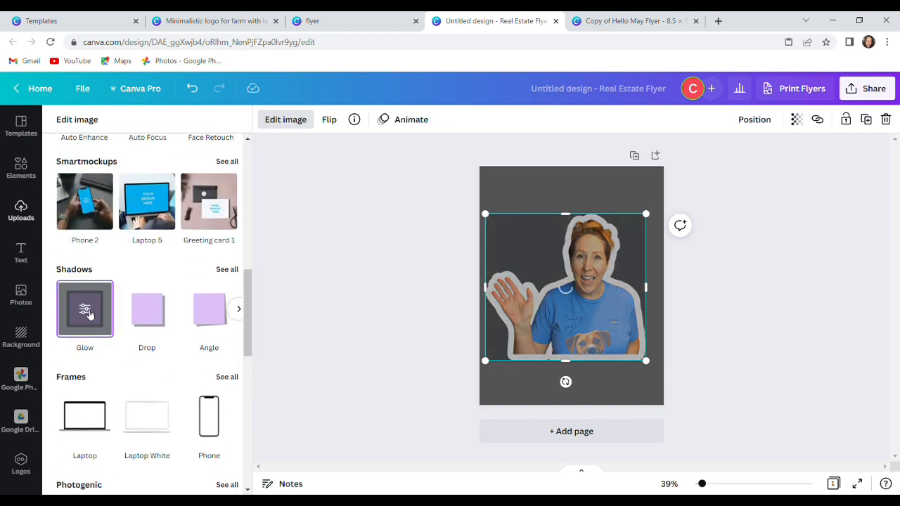
{"action": "left_click", "coordinate": [85, 310]}
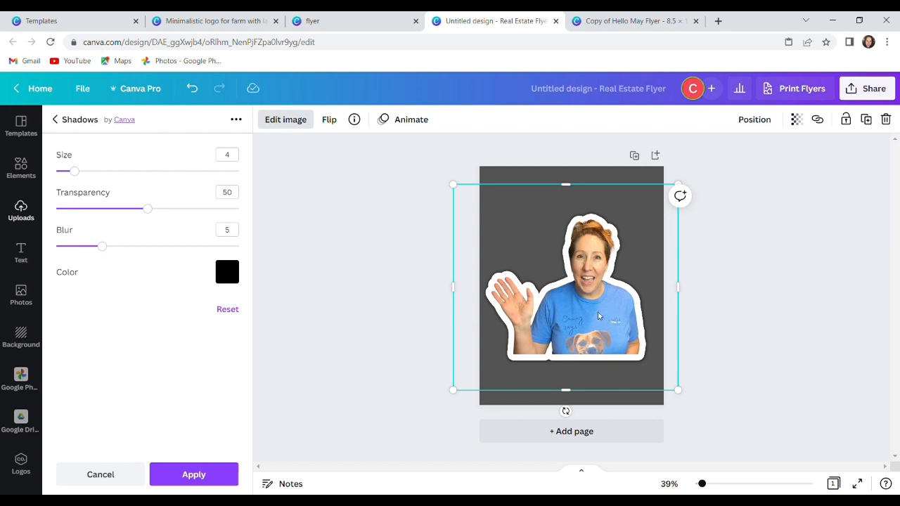
{"action": "left_click", "coordinate": [838, 262]}
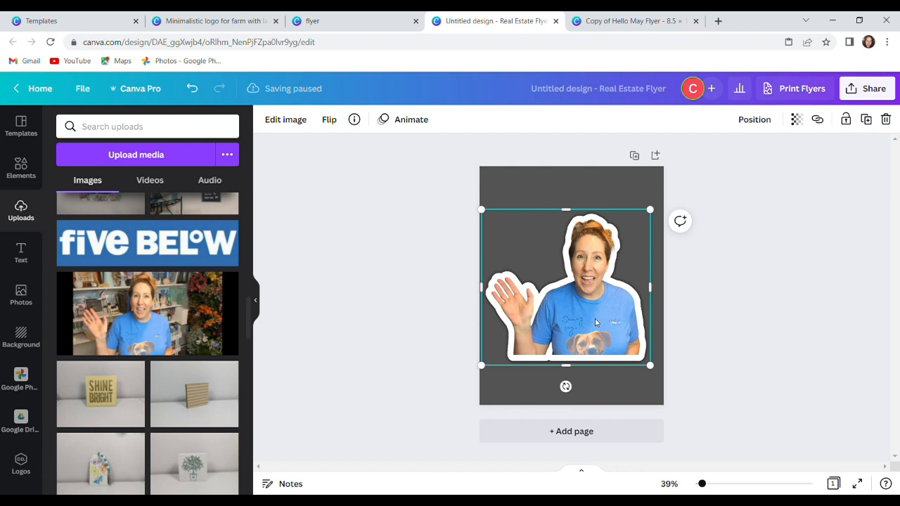
- Replace the cutout with the original uploaded photo of the waving woman and crop away both of its sides
{"action": "key", "text": "Delete"}
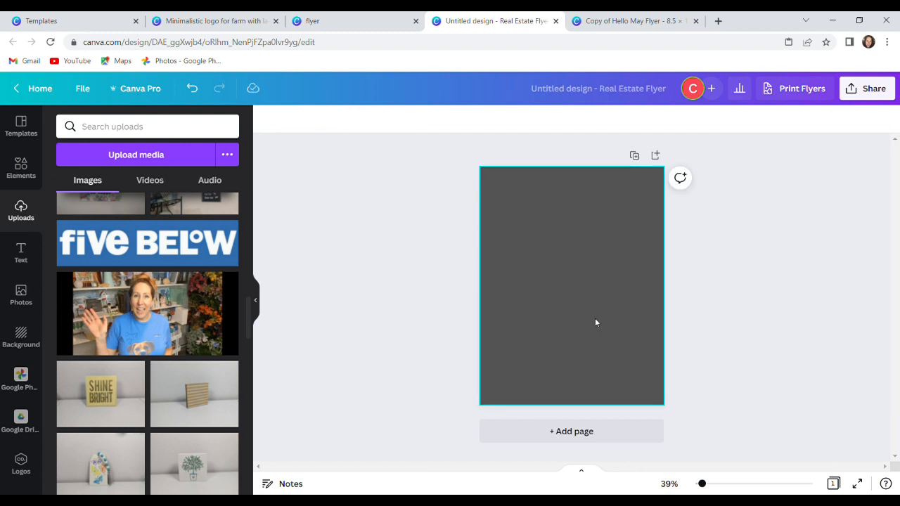
{"action": "left_click", "coordinate": [141, 325]}
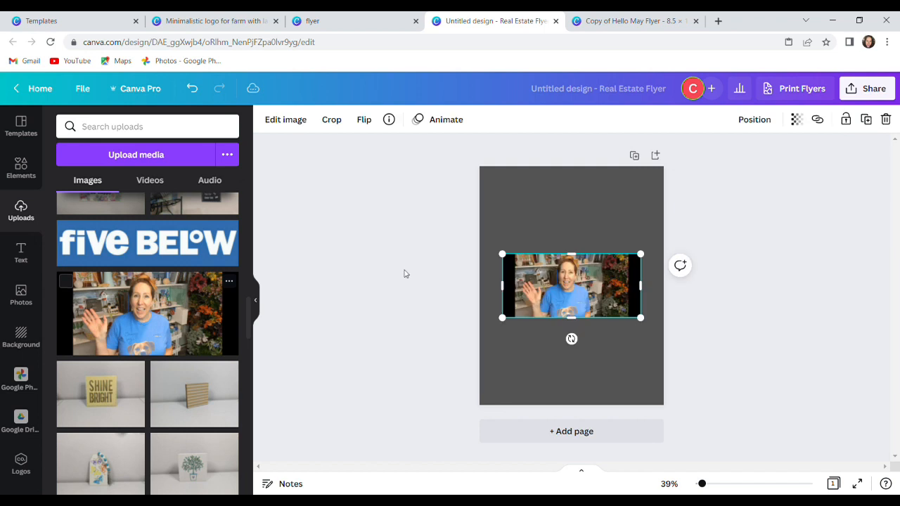
{"action": "left_click_drag", "start_coordinate": [506, 301], "coordinate": [524, 295]}
{"action": "left_click_drag", "start_coordinate": [646, 290], "coordinate": [600, 290]}
{"action": "left_click", "coordinate": [638, 274]}
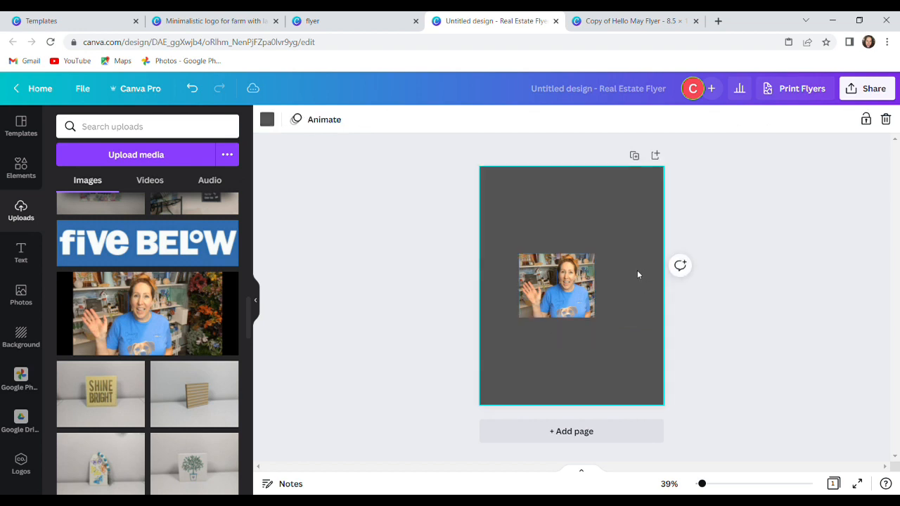
- Enlarge the cropped photo until it spans nearly the full width of the page
{"action": "left_click", "coordinate": [593, 261]}
{"action": "left_click_drag", "start_coordinate": [595, 255], "coordinate": [652, 205]}
{"action": "left_click_drag", "start_coordinate": [526, 326], "coordinate": [496, 356]}
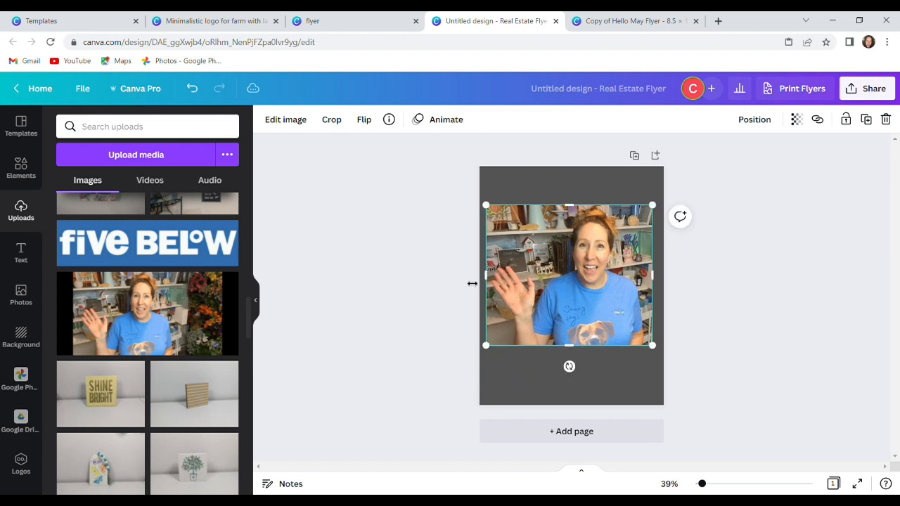
- Remove the background from the cropped photo of the waving woman
{"action": "left_click", "coordinate": [277, 123]}
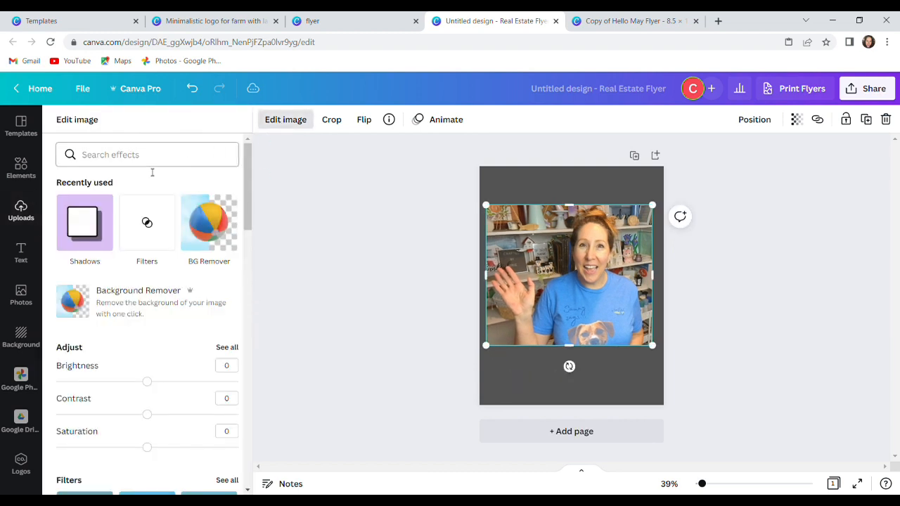
{"action": "left_click", "coordinate": [94, 303]}
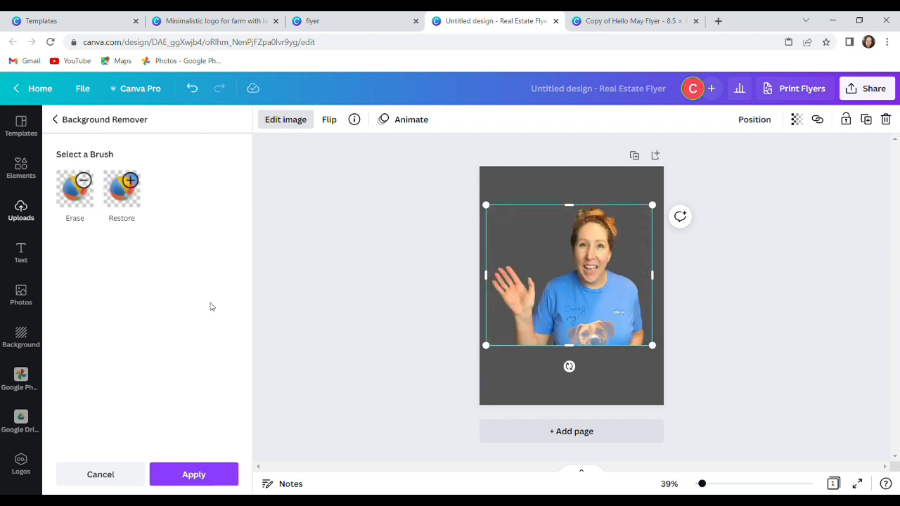
{"action": "left_click", "coordinate": [74, 188]}
{"action": "left_click", "coordinate": [84, 118]}
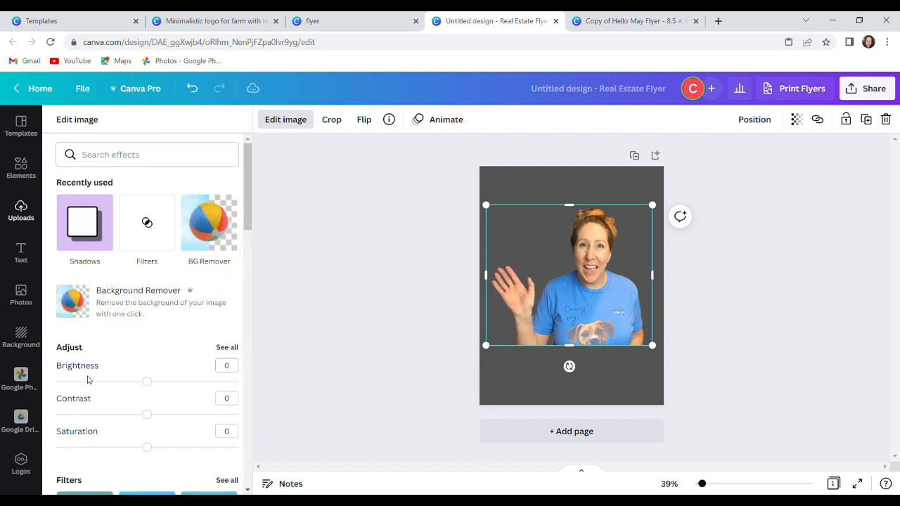
- Add a Glow shadow to the new cutout and open its settings
{"action": "scroll", "coordinate": [109, 363], "scroll_direction": "down", "scroll_amount": 3}
{"action": "scroll", "coordinate": [106, 352], "scroll_direction": "down", "scroll_amount": 5}
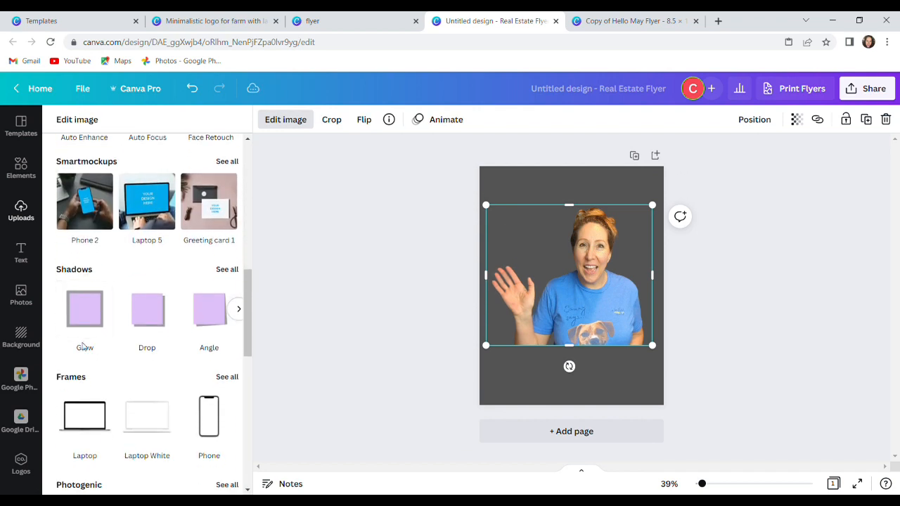
{"action": "left_click", "coordinate": [87, 305]}
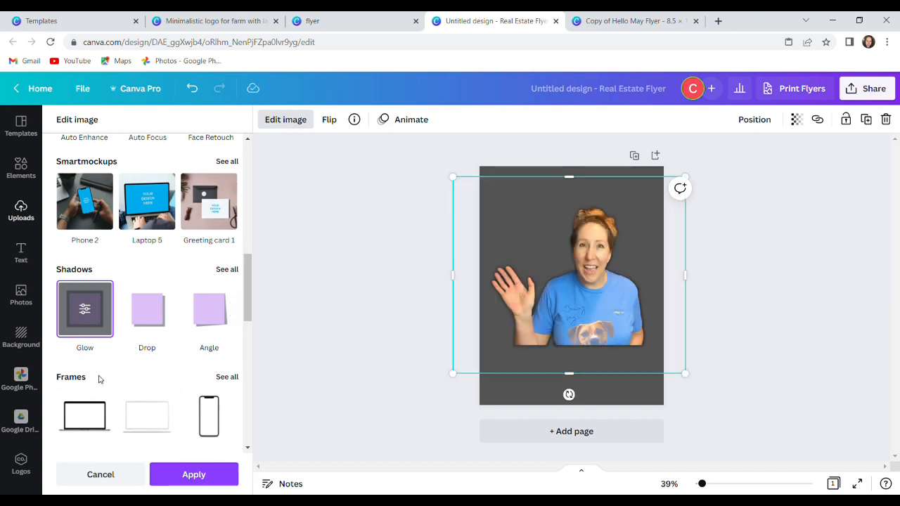
{"action": "left_click", "coordinate": [86, 310]}
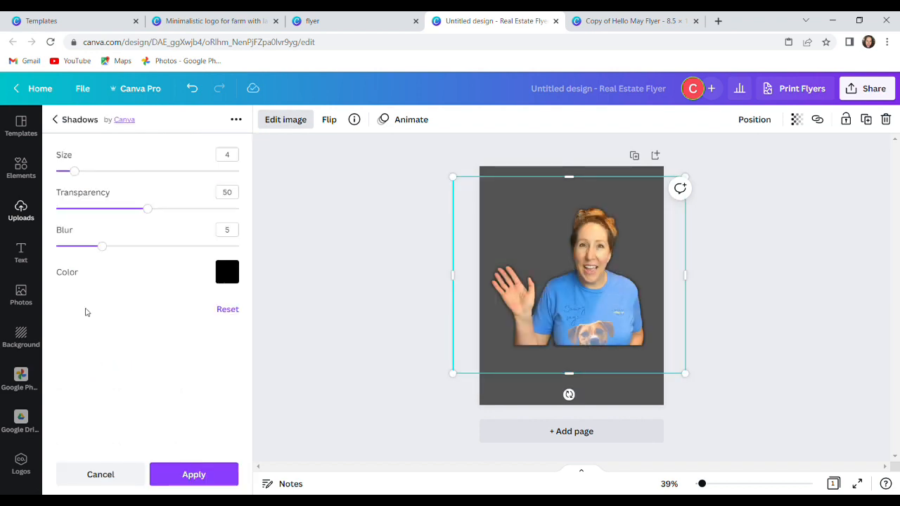
- Set the glow's blur to 0, transparency to 100, size to 13 and color to white, and move the cutout slightly down the page
{"action": "left_click_drag", "start_coordinate": [102, 246], "coordinate": [30, 260]}
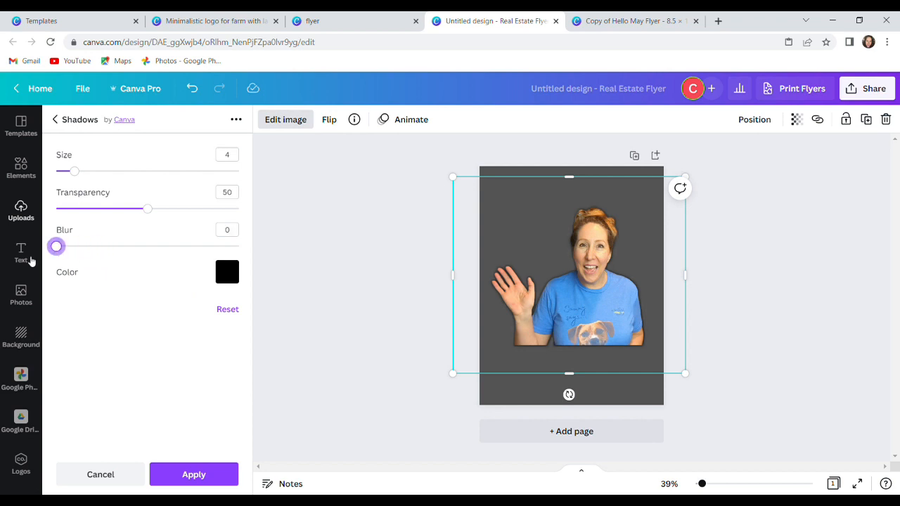
{"action": "left_click_drag", "start_coordinate": [145, 211], "coordinate": [246, 211]}
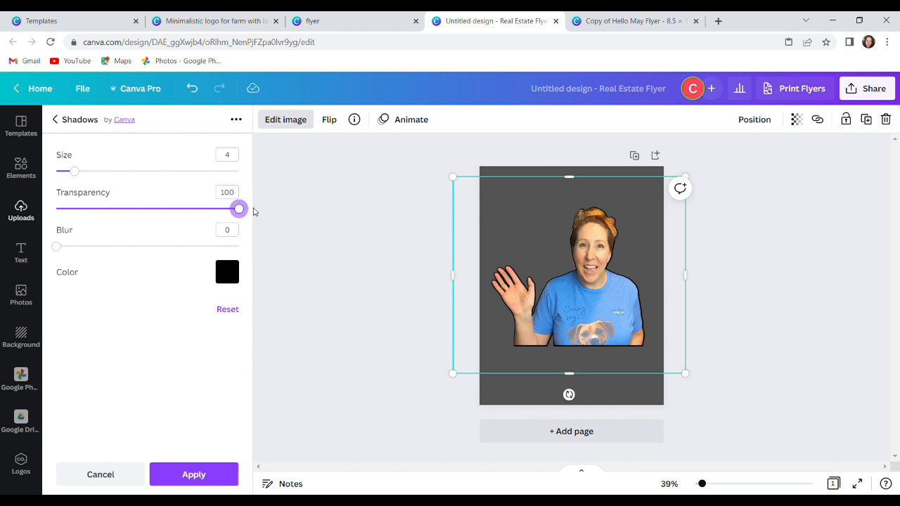
{"action": "left_click_drag", "start_coordinate": [76, 176], "coordinate": [121, 185]}
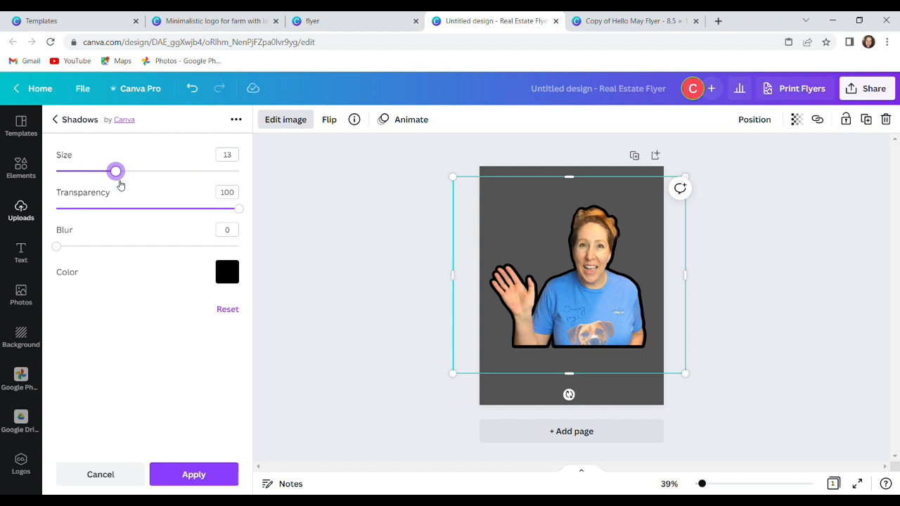
{"action": "left_click", "coordinate": [225, 271]}
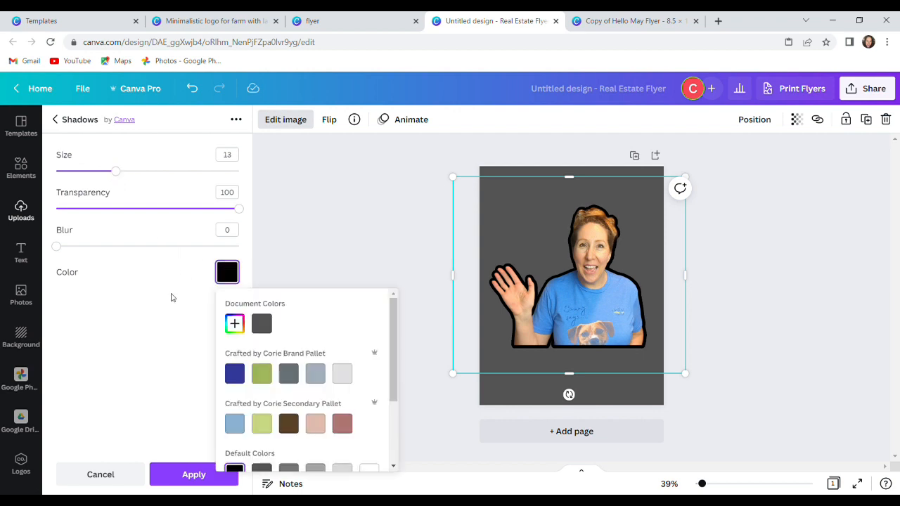
{"action": "left_click", "coordinate": [369, 468]}
{"action": "left_click", "coordinate": [299, 191]}
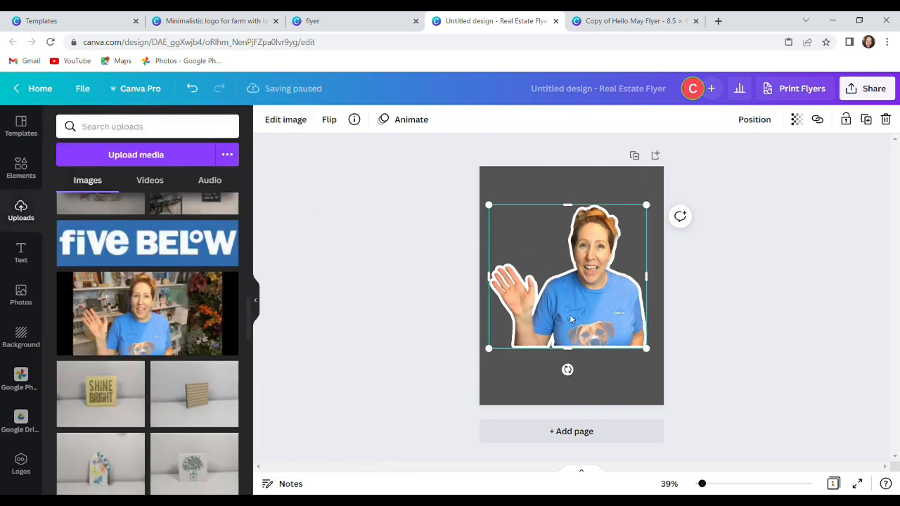
{"action": "left_click_drag", "start_coordinate": [583, 322], "coordinate": [586, 341]}
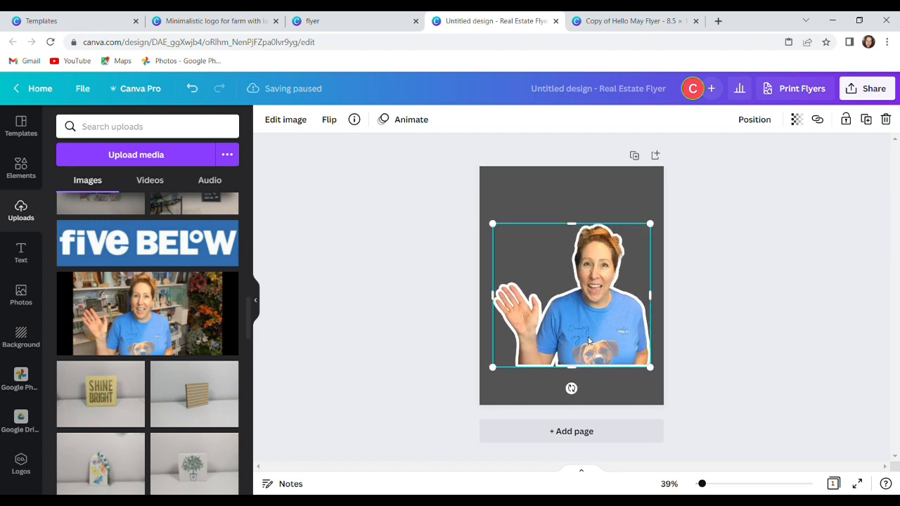
- Resize the flyer design itself to the Video format, 1920 × 1080 px
{"action": "left_click", "coordinate": [137, 93]}
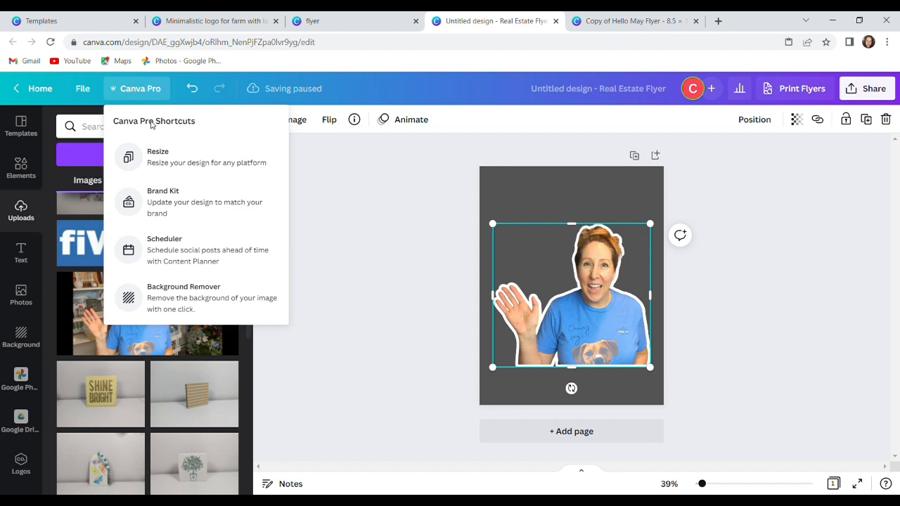
{"action": "left_click", "coordinate": [161, 156]}
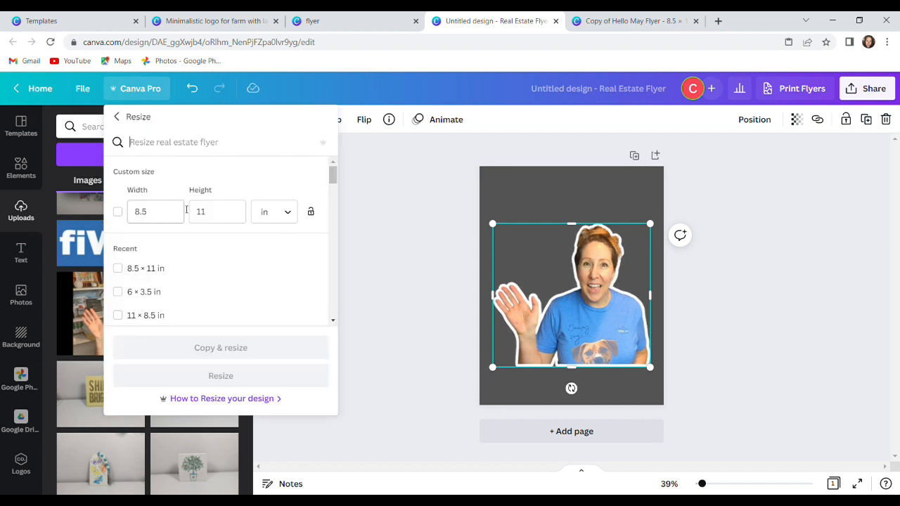
{"action": "scroll", "coordinate": [199, 271], "scroll_direction": "down", "scroll_amount": 3}
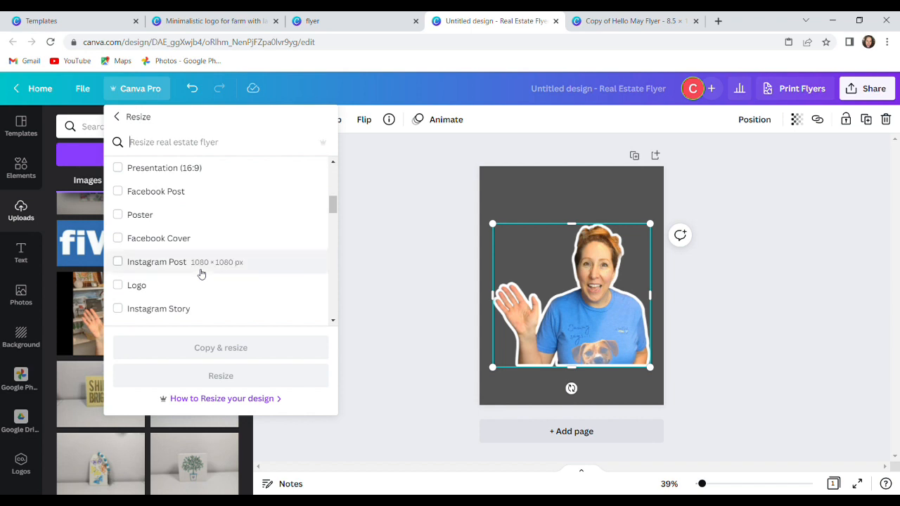
{"action": "scroll", "coordinate": [200, 271], "scroll_direction": "up", "scroll_amount": 2}
{"action": "scroll", "coordinate": [179, 256], "scroll_direction": "down", "scroll_amount": 1}
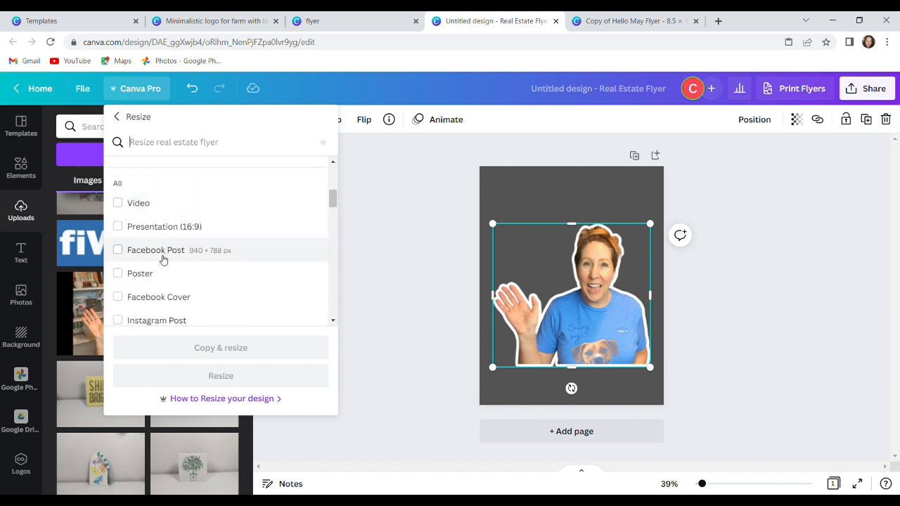
{"action": "scroll", "coordinate": [163, 257], "scroll_direction": "down", "scroll_amount": 2}
{"action": "scroll", "coordinate": [161, 261], "scroll_direction": "down", "scroll_amount": 3}
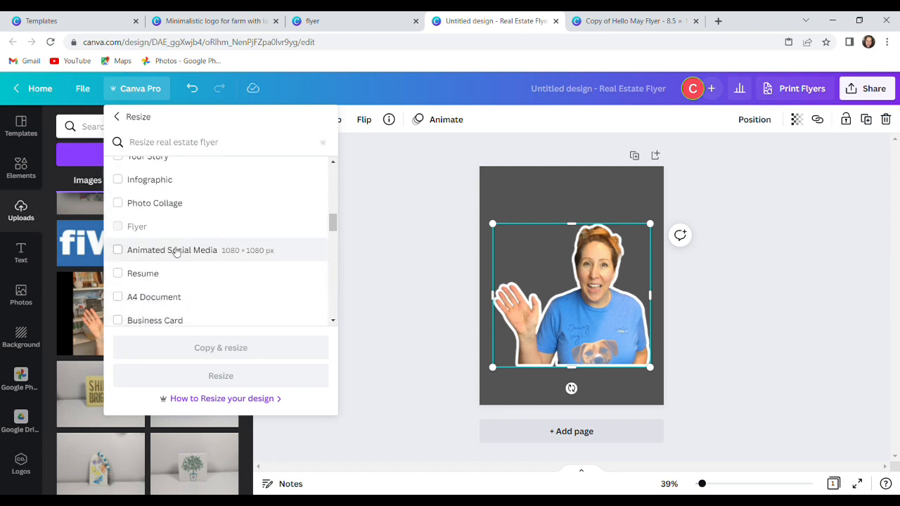
{"action": "scroll", "coordinate": [172, 239], "scroll_direction": "up", "scroll_amount": 3}
{"action": "scroll", "coordinate": [178, 244], "scroll_direction": "up", "scroll_amount": 4}
{"action": "scroll", "coordinate": [178, 244], "scroll_direction": "down", "scroll_amount": 2}
{"action": "scroll", "coordinate": [179, 244], "scroll_direction": "down", "scroll_amount": 1}
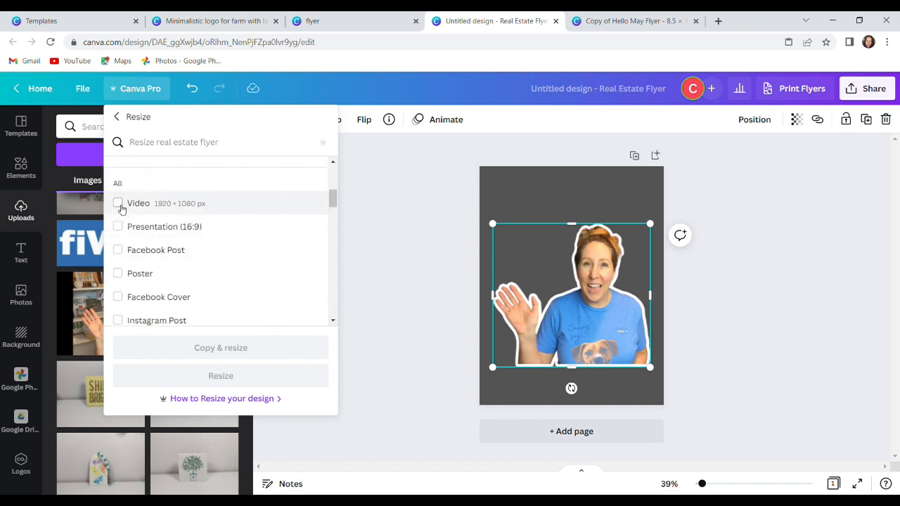
{"action": "left_click", "coordinate": [118, 204]}
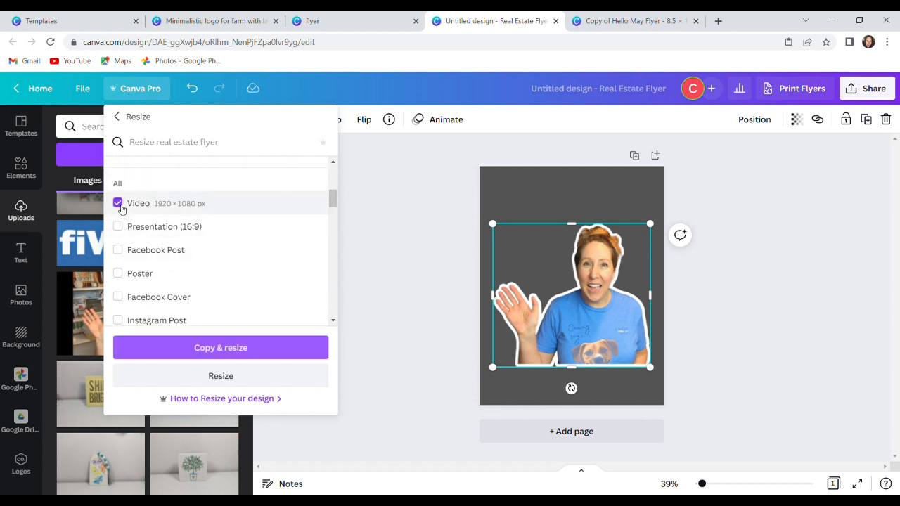
{"action": "left_click", "coordinate": [214, 374]}
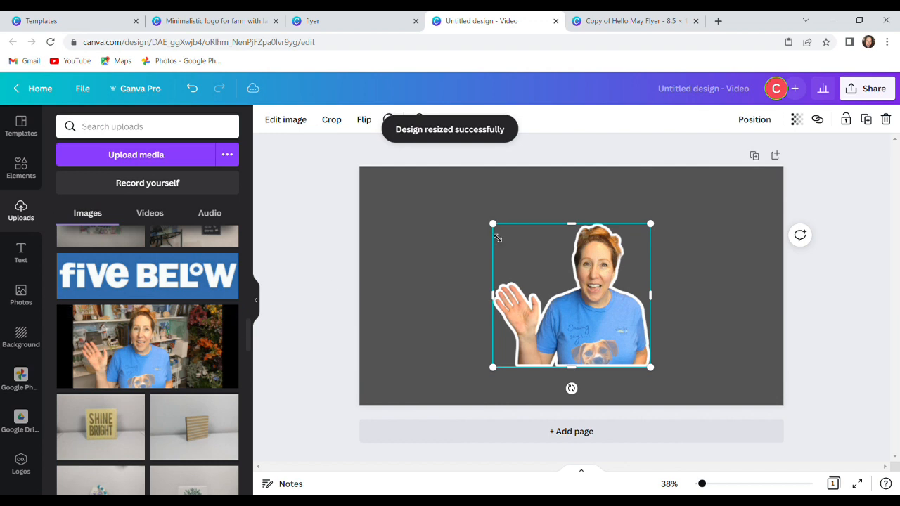
- Enlarge the woman's cutout and place it in the lower right corner of the video page
{"action": "left_click_drag", "start_coordinate": [598, 330], "coordinate": [722, 368]}
{"action": "left_click_drag", "start_coordinate": [623, 271], "coordinate": [547, 204]}
{"action": "left_click_drag", "start_coordinate": [705, 363], "coordinate": [716, 363]}
{"action": "left_click_drag", "start_coordinate": [717, 363], "coordinate": [717, 363]}
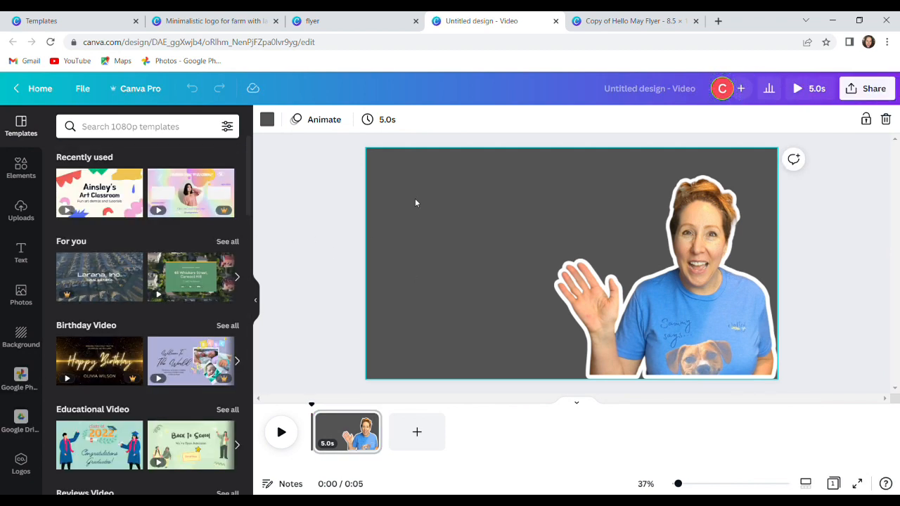
- Change the page background to the green from the main brand palette
{"action": "left_click", "coordinate": [272, 119]}
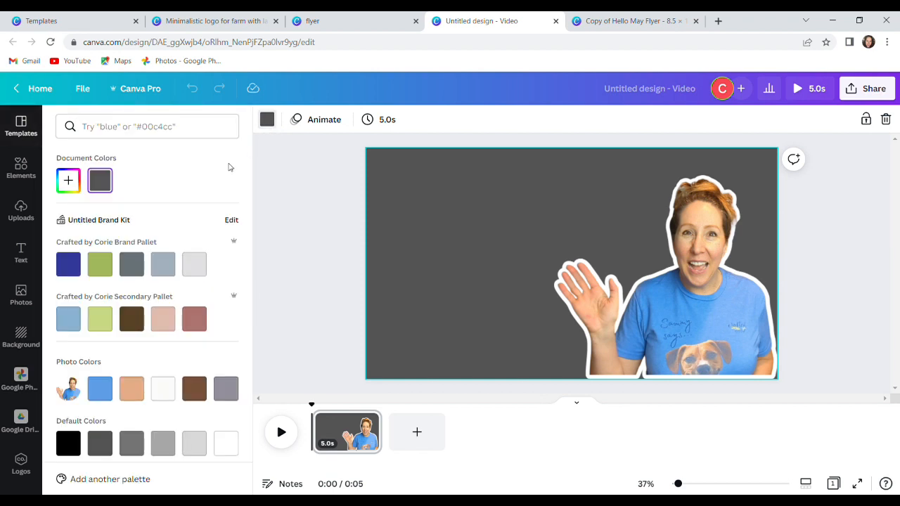
{"action": "left_click", "coordinate": [103, 267]}
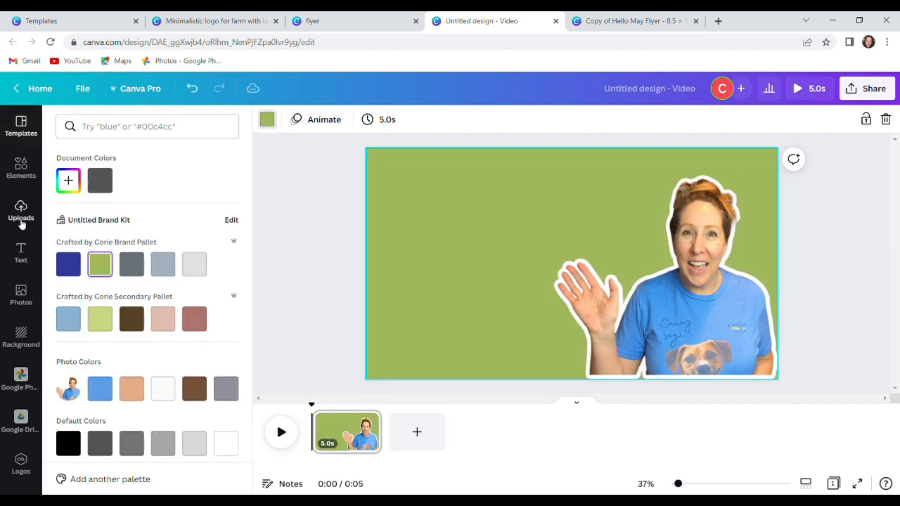
- Browse the element categories and look through the full Lines & Shapes collection for a graphic
{"action": "left_click", "coordinate": [20, 176]}
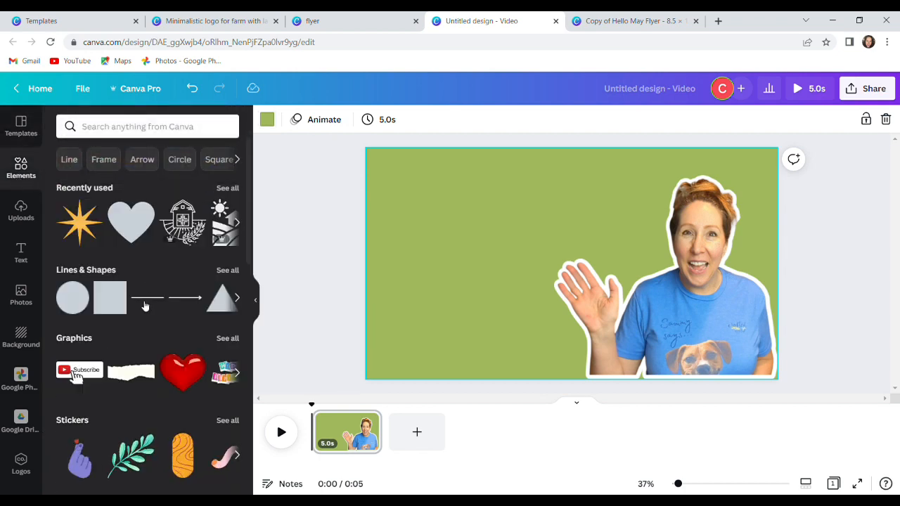
{"action": "scroll", "coordinate": [194, 317], "scroll_direction": "down", "scroll_amount": 5}
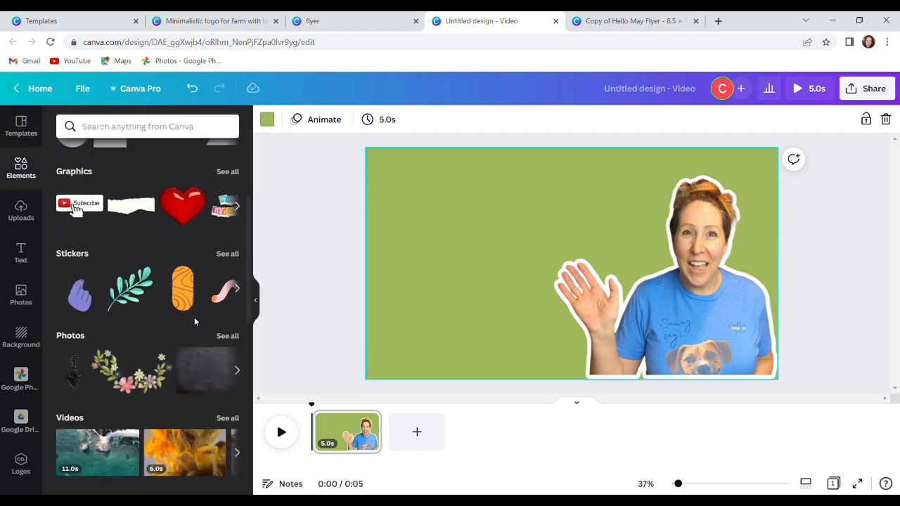
{"action": "scroll", "coordinate": [197, 322], "scroll_direction": "down", "scroll_amount": 5}
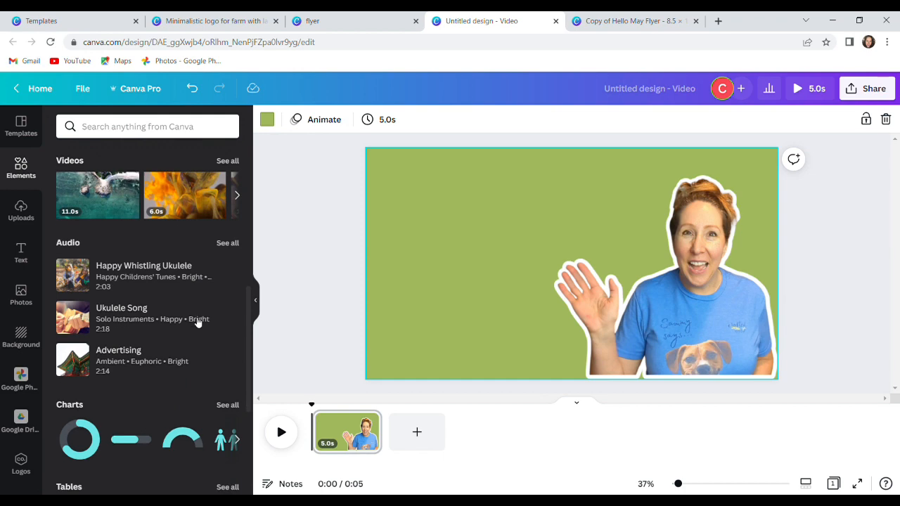
{"action": "scroll", "coordinate": [198, 322], "scroll_direction": "up", "scroll_amount": 10}
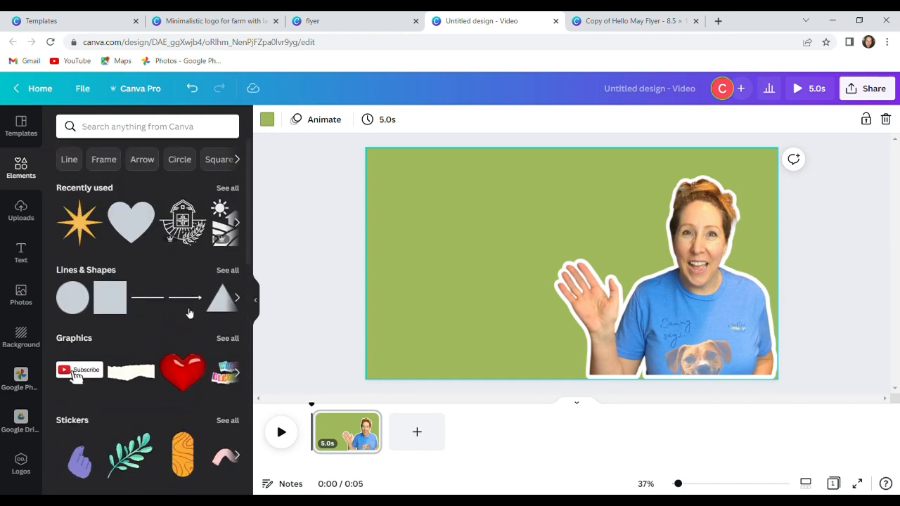
{"action": "scroll", "coordinate": [165, 310], "scroll_direction": "down", "scroll_amount": 5}
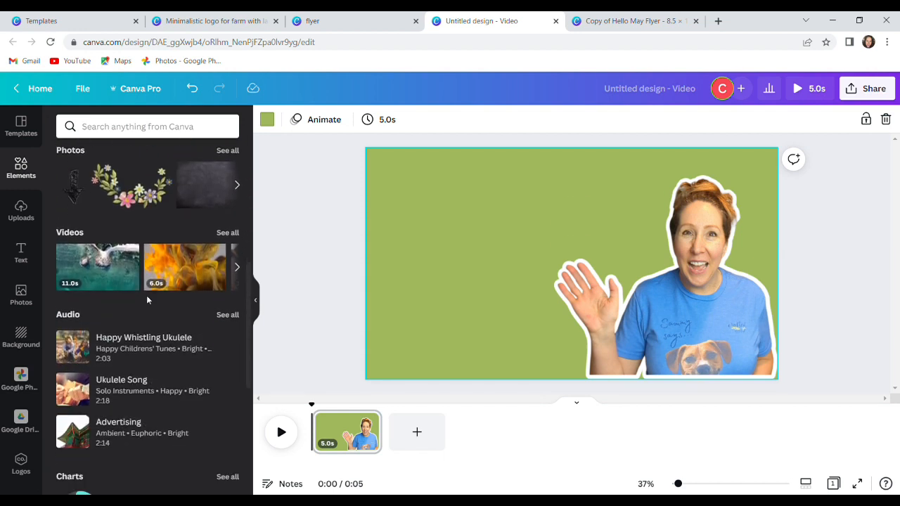
{"action": "scroll", "coordinate": [147, 301], "scroll_direction": "up", "scroll_amount": 5}
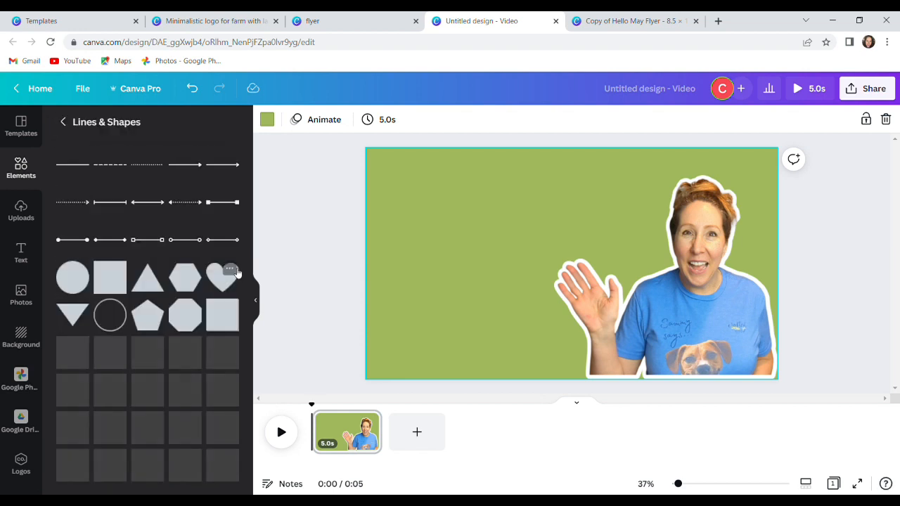
{"action": "scroll", "coordinate": [188, 309], "scroll_direction": "down", "scroll_amount": 2}
{"action": "scroll", "coordinate": [188, 309], "scroll_direction": "down", "scroll_amount": 5}
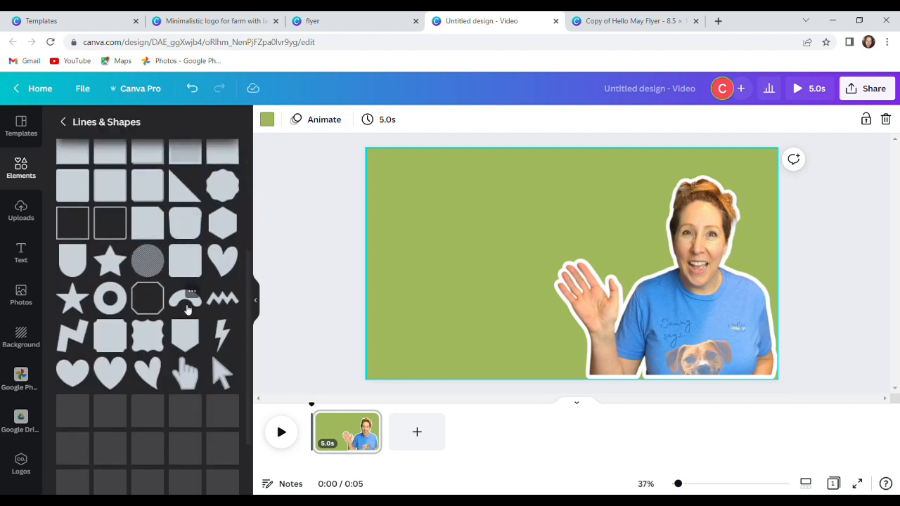
{"action": "scroll", "coordinate": [188, 310], "scroll_direction": "down", "scroll_amount": 4}
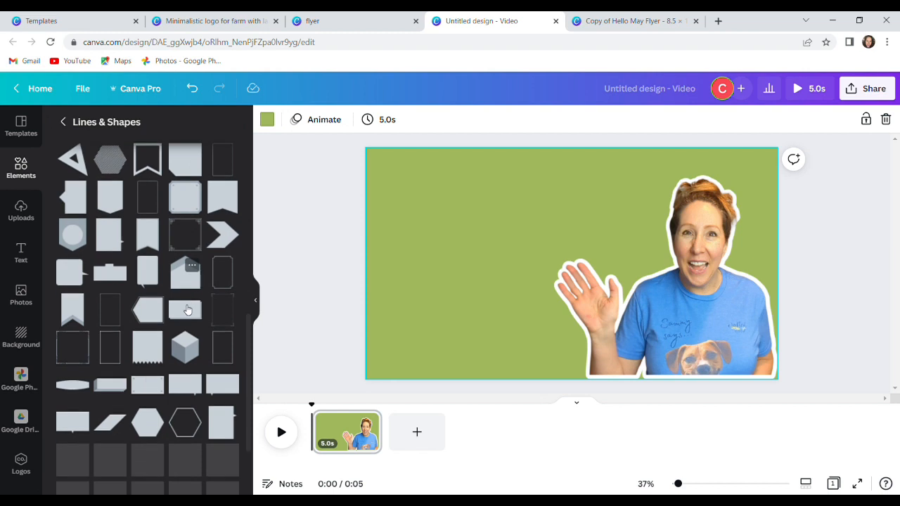
{"action": "scroll", "coordinate": [187, 310], "scroll_direction": "down", "scroll_amount": 2}
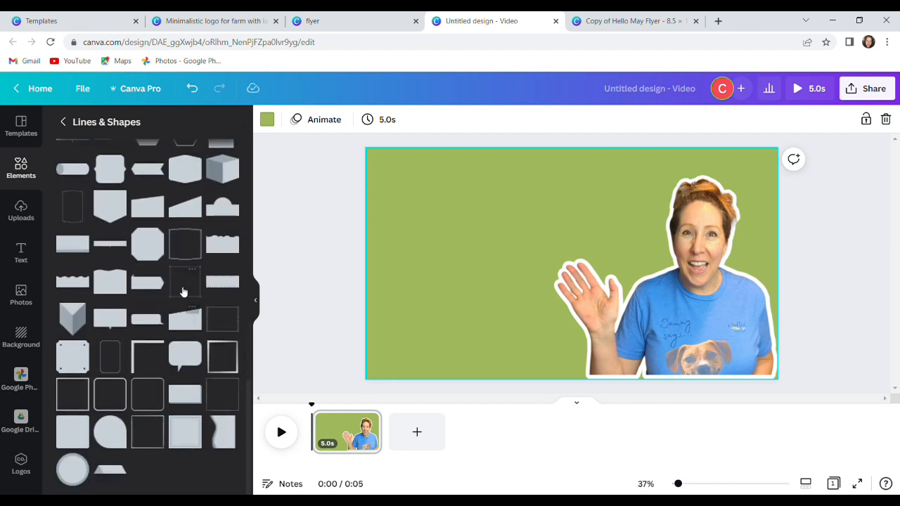
{"action": "scroll", "coordinate": [181, 291], "scroll_direction": "up", "scroll_amount": 15}
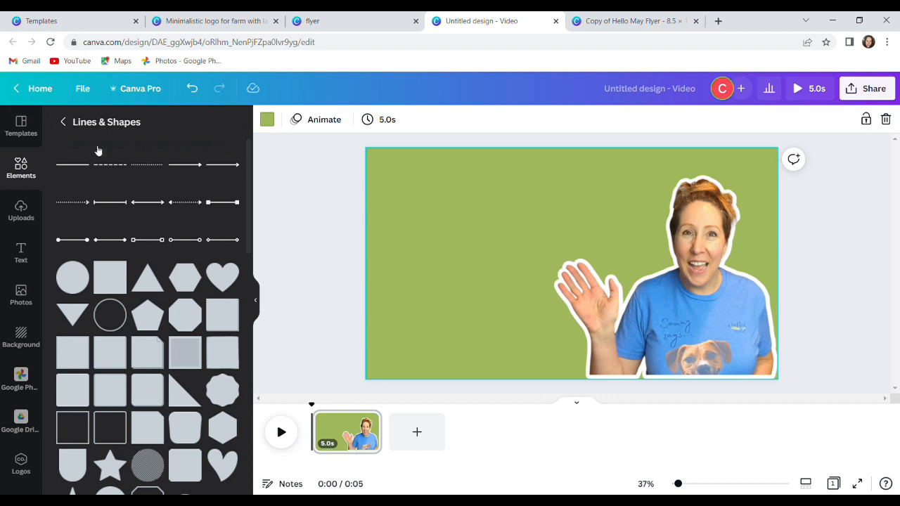
{"action": "left_click", "coordinate": [64, 123]}
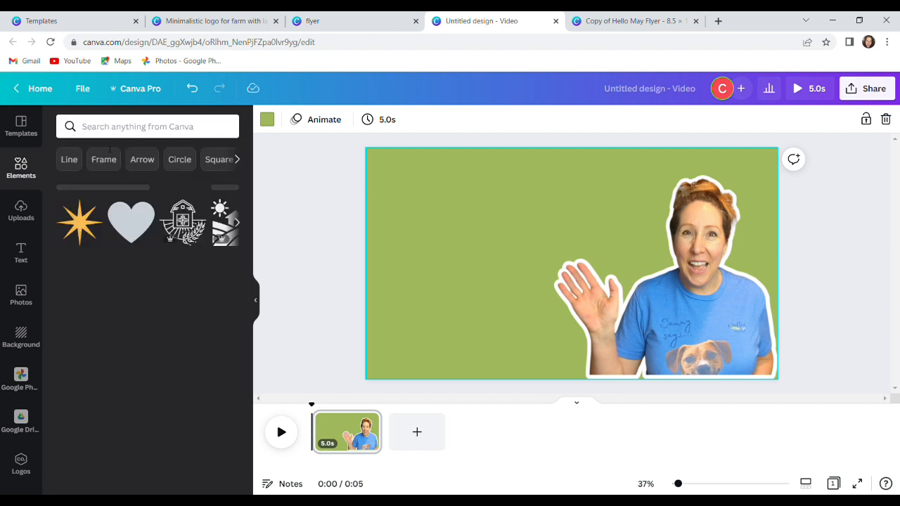
- Search the elements library for "starburst"
{"action": "left_click", "coordinate": [129, 136]}
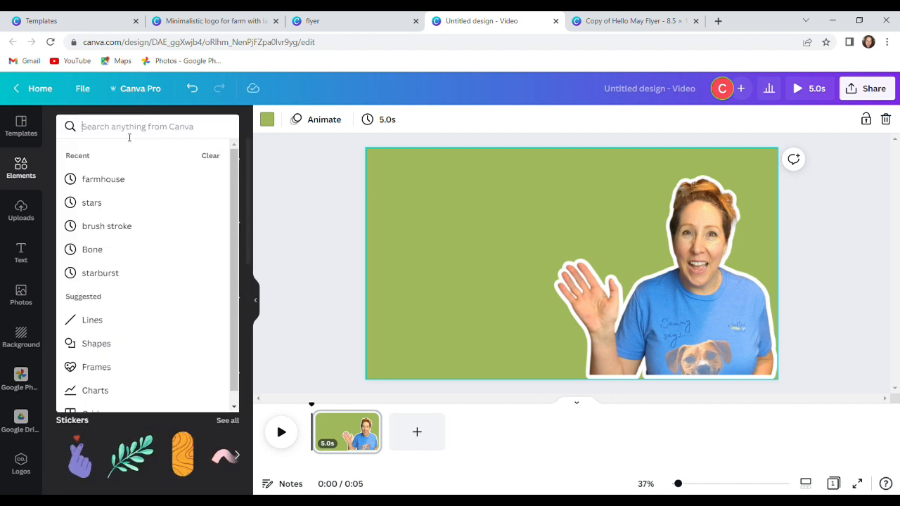
{"action": "type", "text": "starbu"}
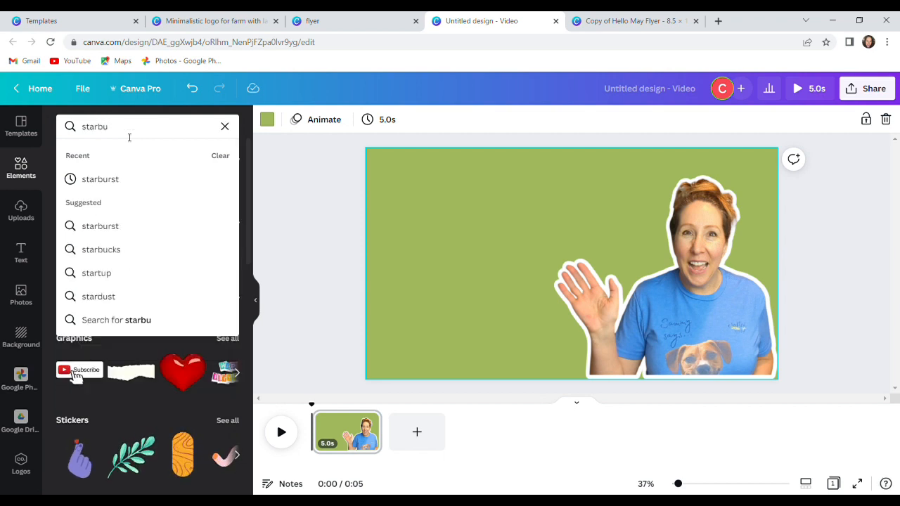
{"action": "left_click", "coordinate": [121, 179]}
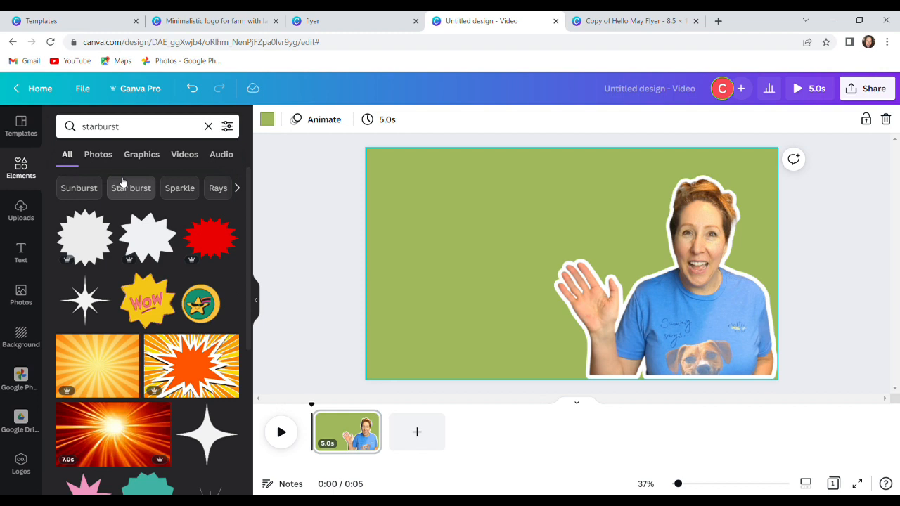
- Try the orange and yellow comic-style starburst picture on the page and delete it
{"action": "left_click", "coordinate": [189, 368]}
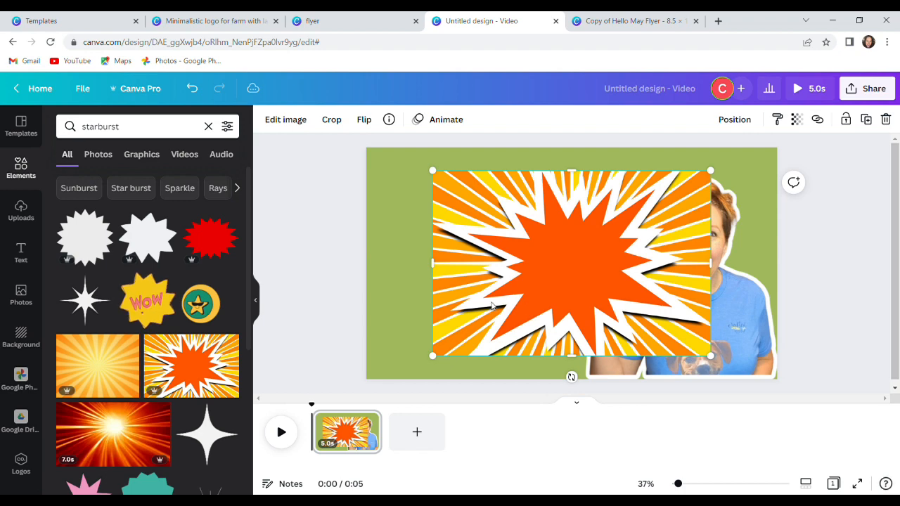
{"action": "key", "text": "Delete"}
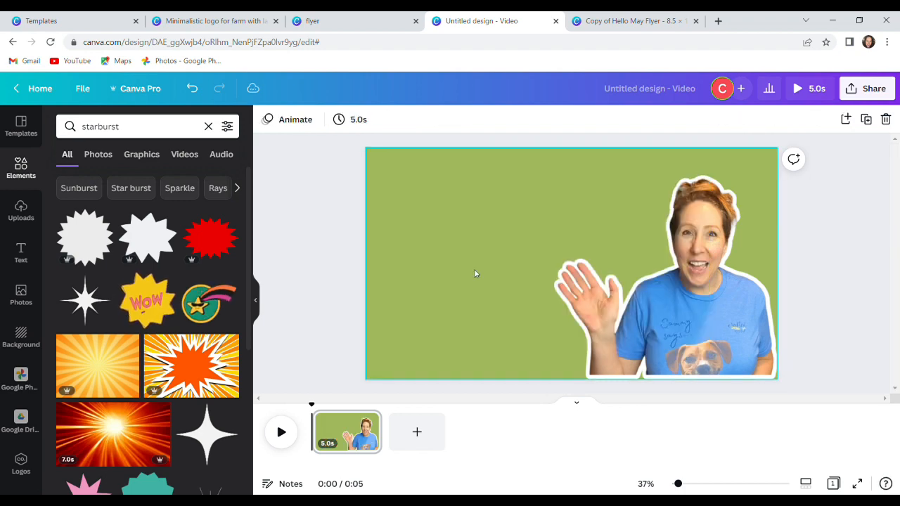
- Add the wide red starburst graphic from further down the search results to the page
{"action": "scroll", "coordinate": [125, 339], "scroll_direction": "down", "scroll_amount": 1}
{"action": "scroll", "coordinate": [126, 341], "scroll_direction": "down", "scroll_amount": 3}
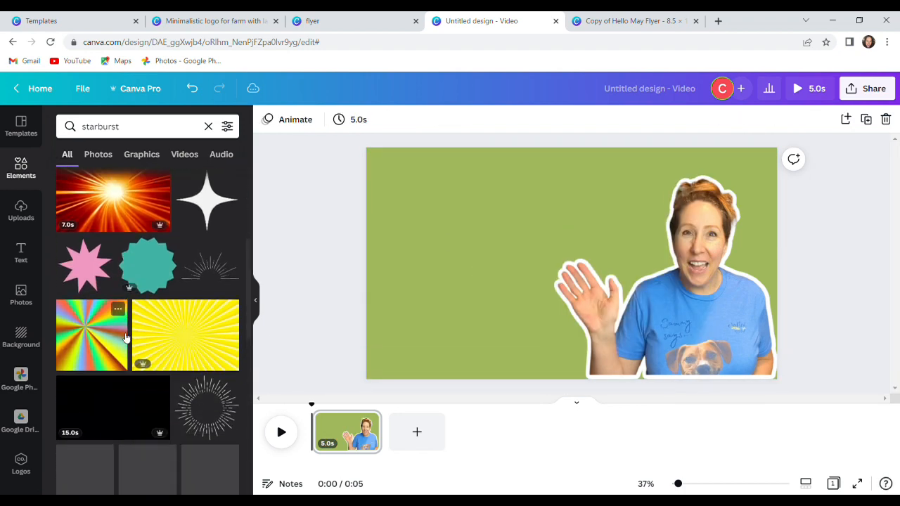
{"action": "scroll", "coordinate": [152, 329], "scroll_direction": "down", "scroll_amount": 1}
{"action": "scroll", "coordinate": [154, 331], "scroll_direction": "down", "scroll_amount": 2}
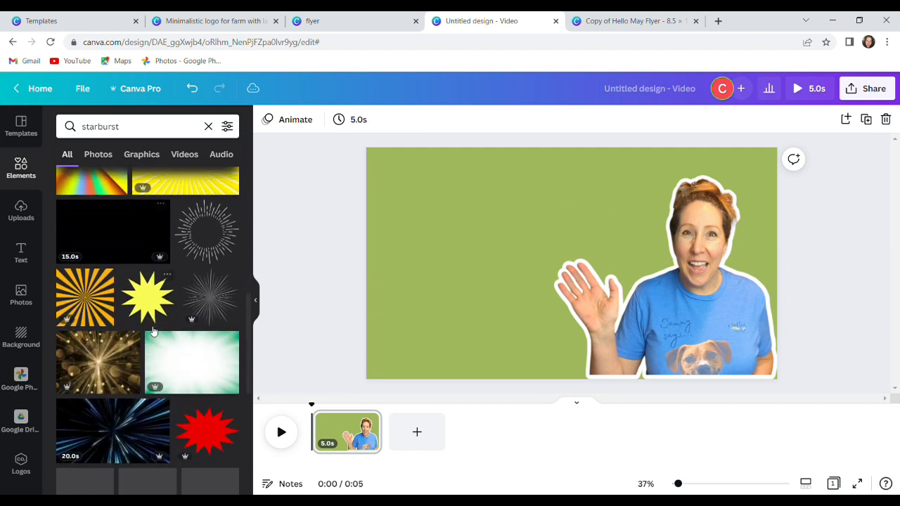
{"action": "left_click", "coordinate": [217, 441]}
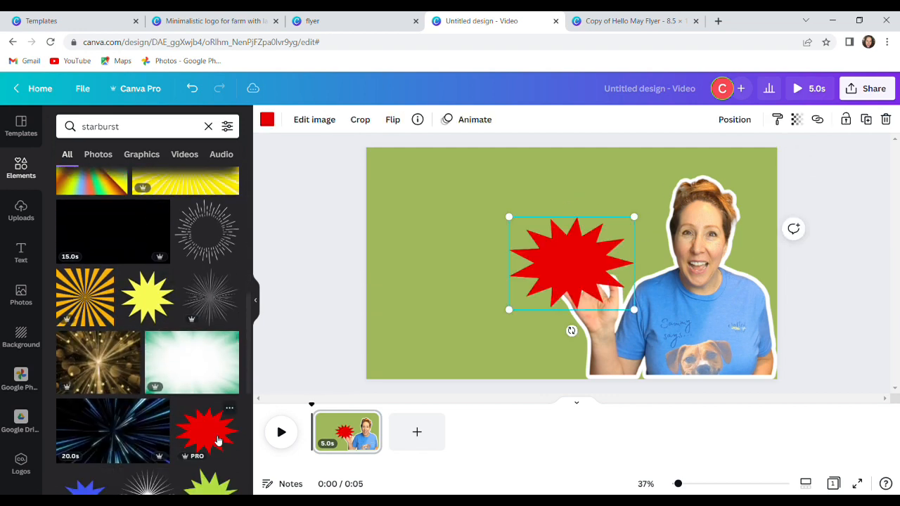
{"action": "scroll", "coordinate": [187, 358], "scroll_direction": "down", "scroll_amount": 4}
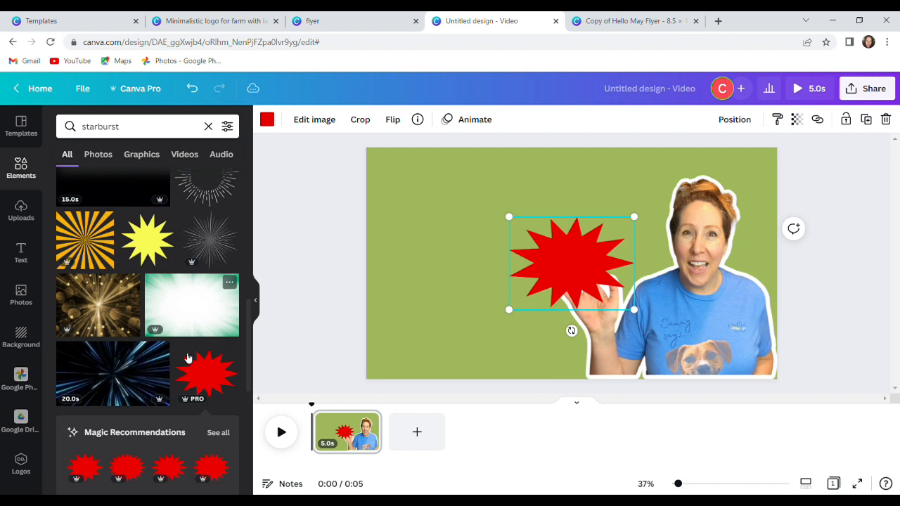
{"action": "scroll", "coordinate": [189, 358], "scroll_direction": "down", "scroll_amount": 1}
{"action": "scroll", "coordinate": [188, 358], "scroll_direction": "down", "scroll_amount": 1}
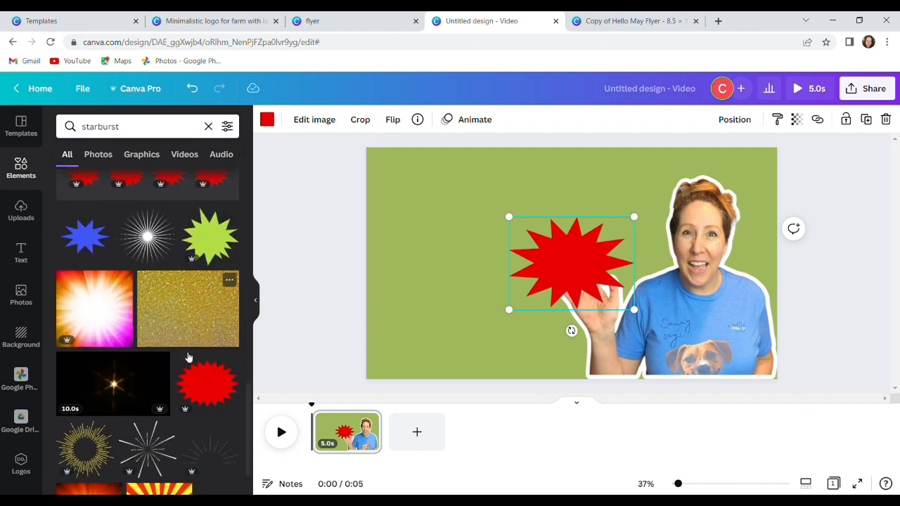
- Enlarge the red starburst to nearly the full page height and move it to the left side of the page
{"action": "left_click_drag", "start_coordinate": [646, 219], "coordinate": [745, 173]}
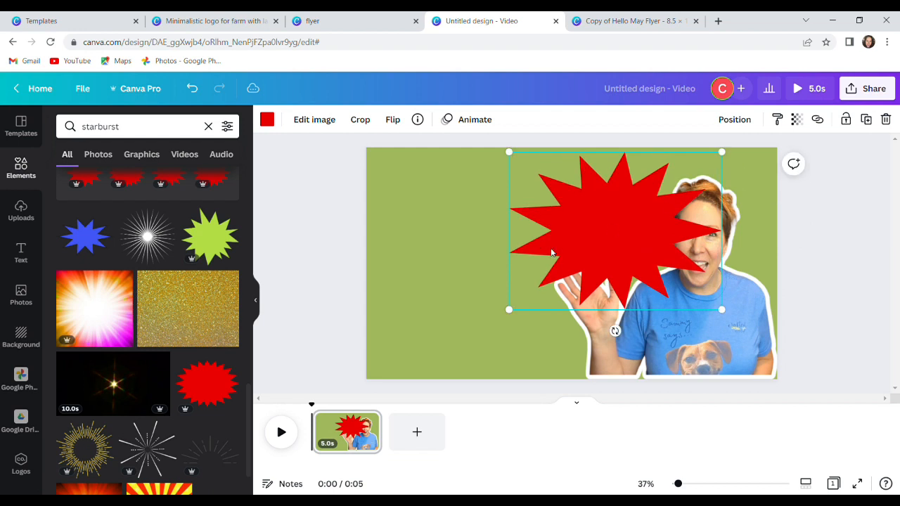
{"action": "left_click_drag", "start_coordinate": [511, 314], "coordinate": [421, 379]}
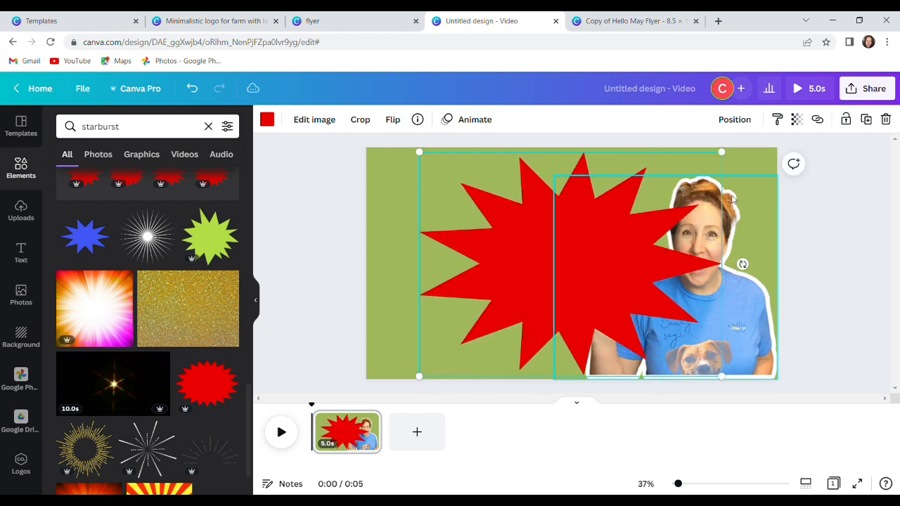
{"action": "left_click_drag", "start_coordinate": [625, 231], "coordinate": [584, 239]}
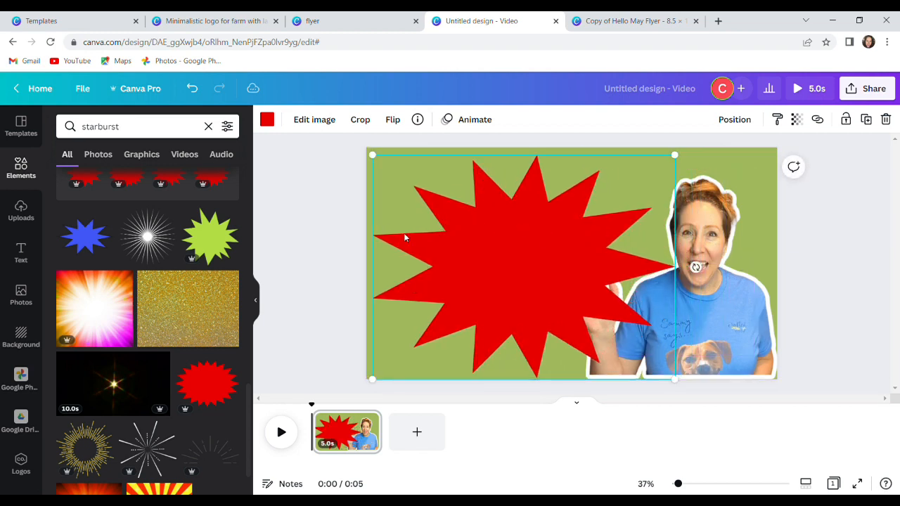
- Send the red starburst backward so it sits behind the portrait cutout
{"action": "right_click", "coordinate": [476, 263]}
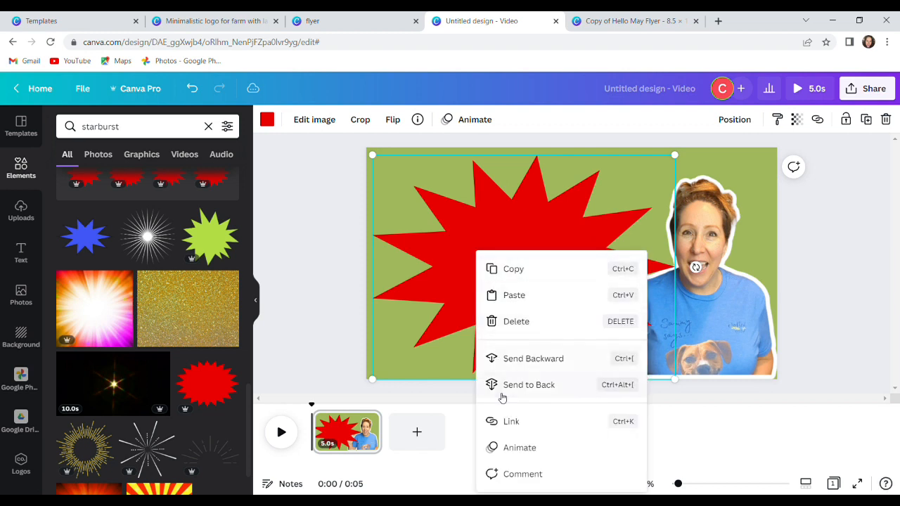
{"action": "left_click", "coordinate": [535, 358]}
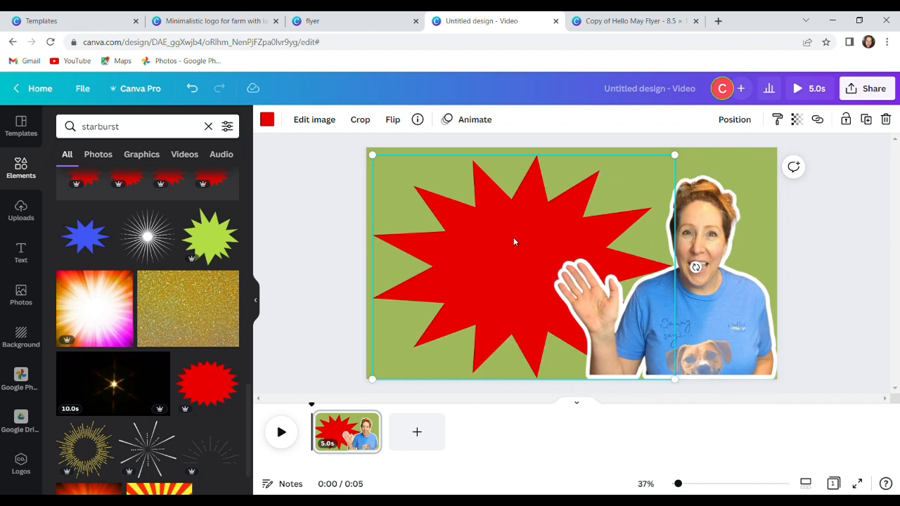
- Try the Trippy image effects Trace, Split and Radiate on the red starburst
{"action": "left_click", "coordinate": [307, 121]}
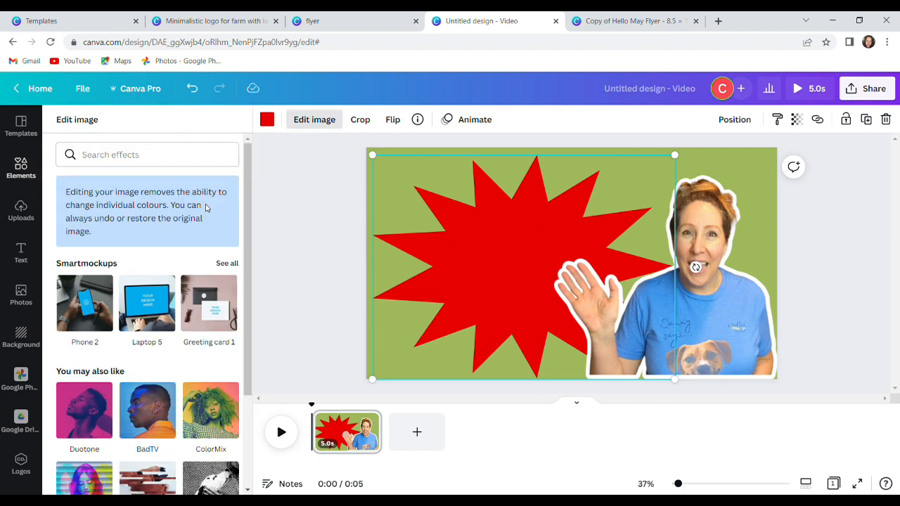
{"action": "left_click_drag", "start_coordinate": [248, 254], "coordinate": [238, 381]}
{"action": "left_click", "coordinate": [74, 373]}
{"action": "left_click", "coordinate": [155, 446]}
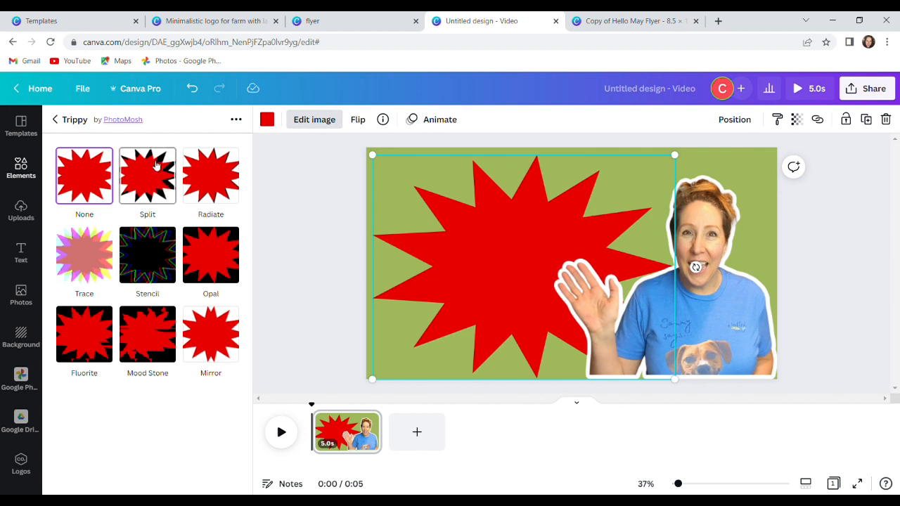
{"action": "left_click", "coordinate": [92, 268]}
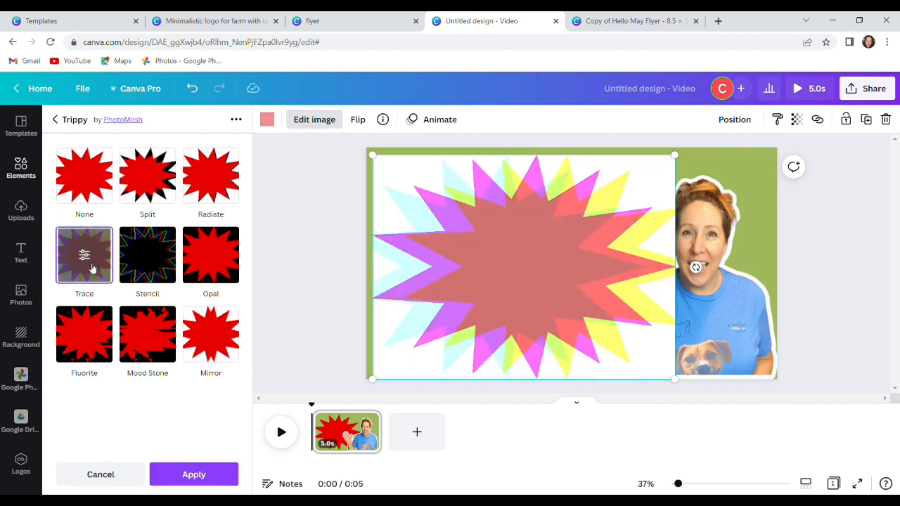
{"action": "left_click", "coordinate": [165, 174]}
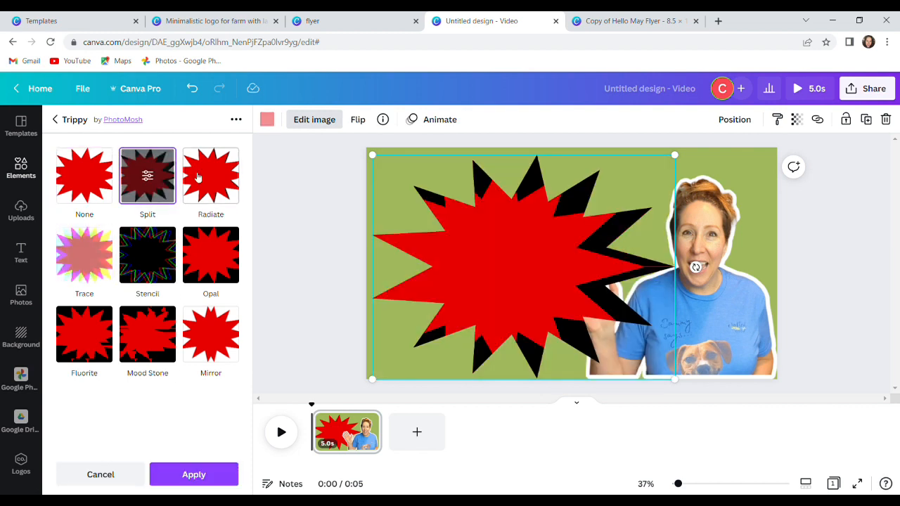
{"action": "left_click", "coordinate": [216, 184]}
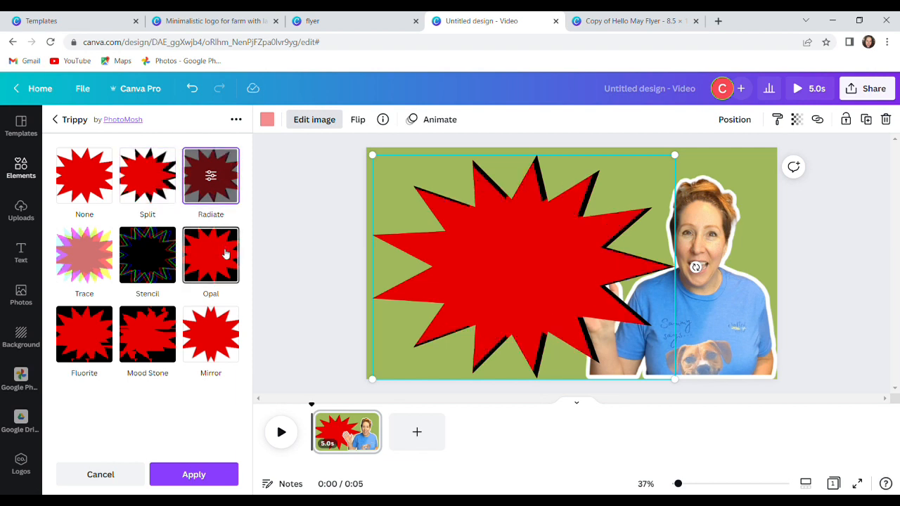
- Set the Radiate effect's RGB Shift amount to 0.066 and angle to 0.45 on the starburst
{"action": "left_click", "coordinate": [209, 178]}
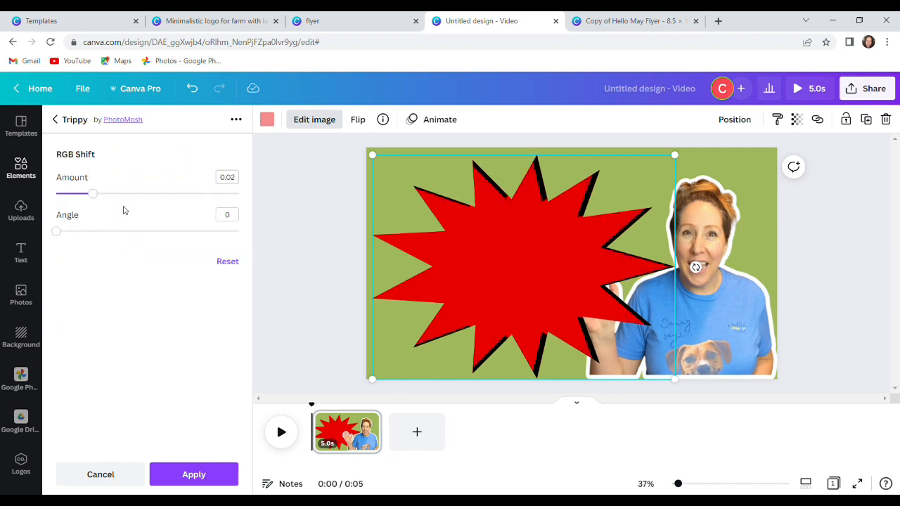
{"action": "left_click_drag", "start_coordinate": [95, 195], "coordinate": [180, 196]}
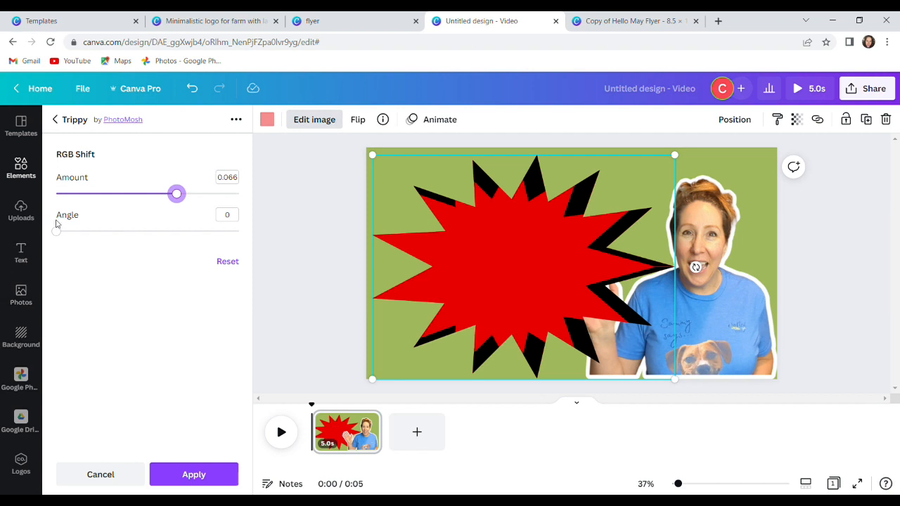
{"action": "left_click_drag", "start_coordinate": [61, 234], "coordinate": [69, 204]}
{"action": "left_click", "coordinate": [74, 120]}
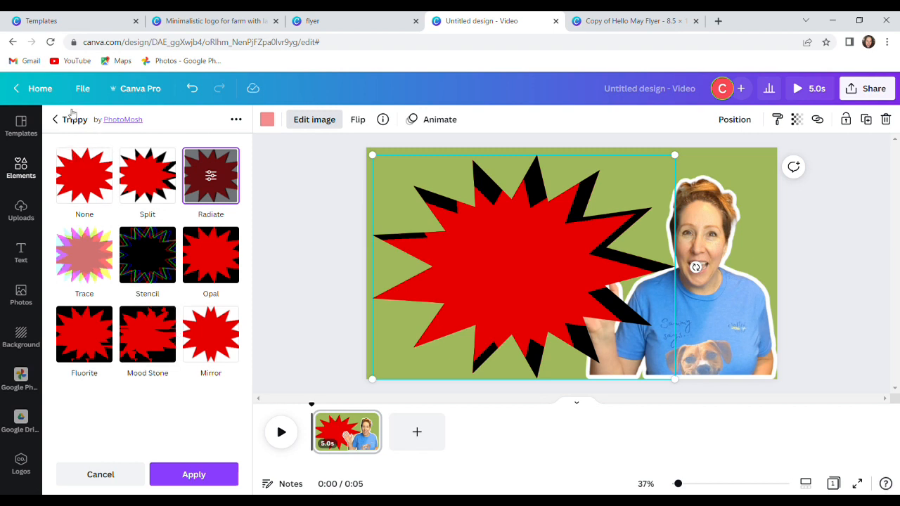
{"action": "left_click", "coordinate": [65, 123]}
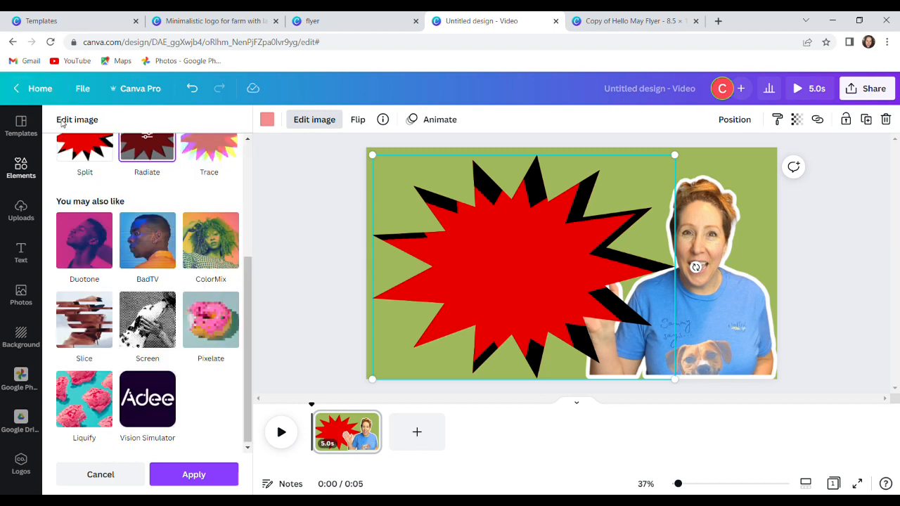
- Recheck the Radiate settings, try the Split effect on the starburst instead, and undo it
{"action": "scroll", "coordinate": [90, 251], "scroll_direction": "up", "scroll_amount": 2}
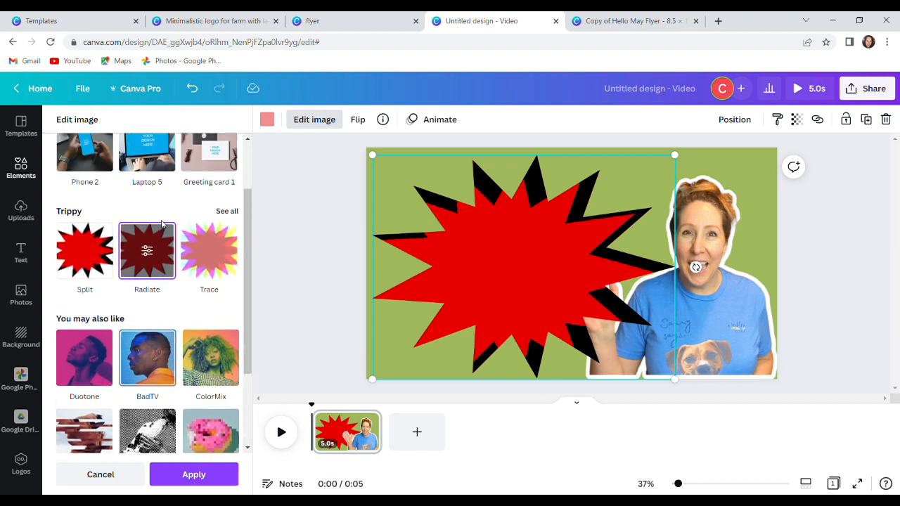
{"action": "scroll", "coordinate": [125, 239], "scroll_direction": "up", "scroll_amount": 2}
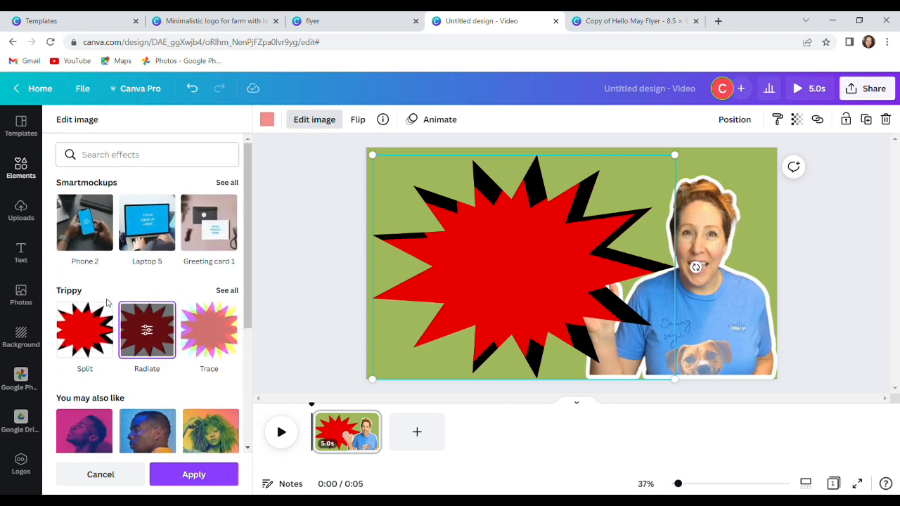
{"action": "left_click", "coordinate": [128, 325]}
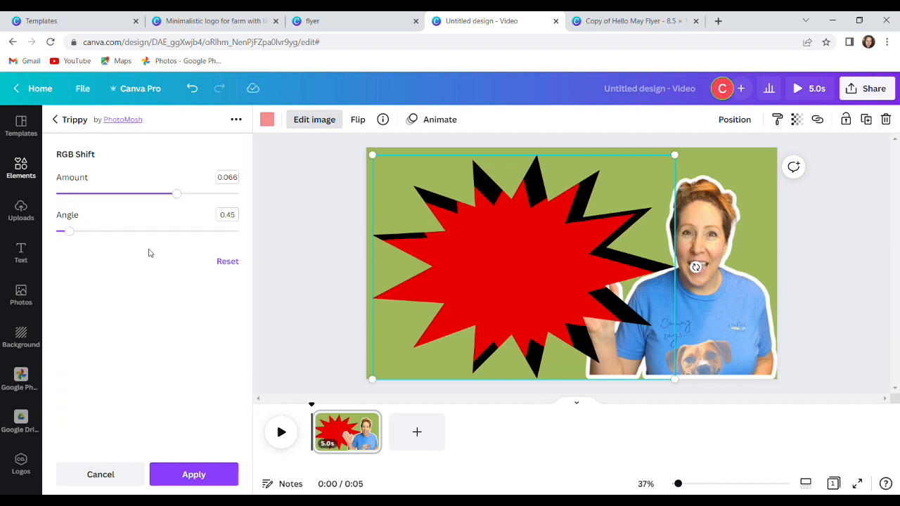
{"action": "left_click", "coordinate": [56, 119]}
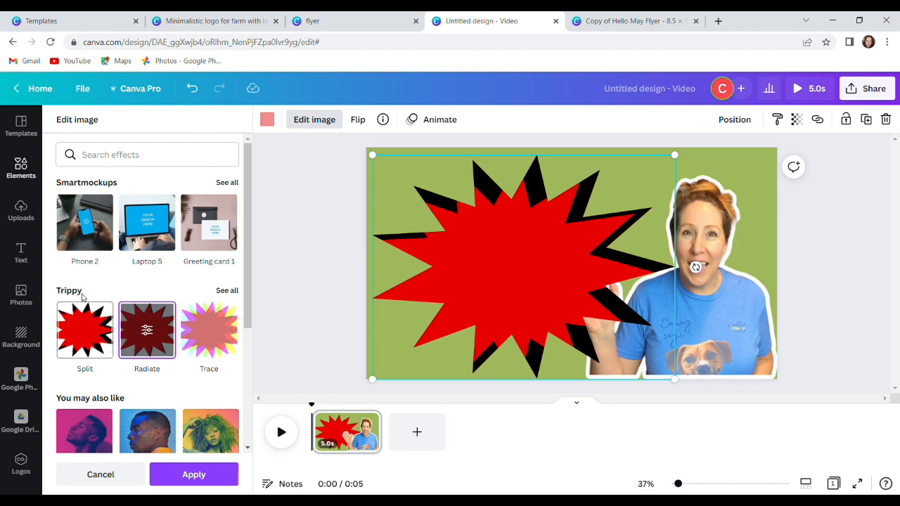
{"action": "left_click", "coordinate": [84, 329]}
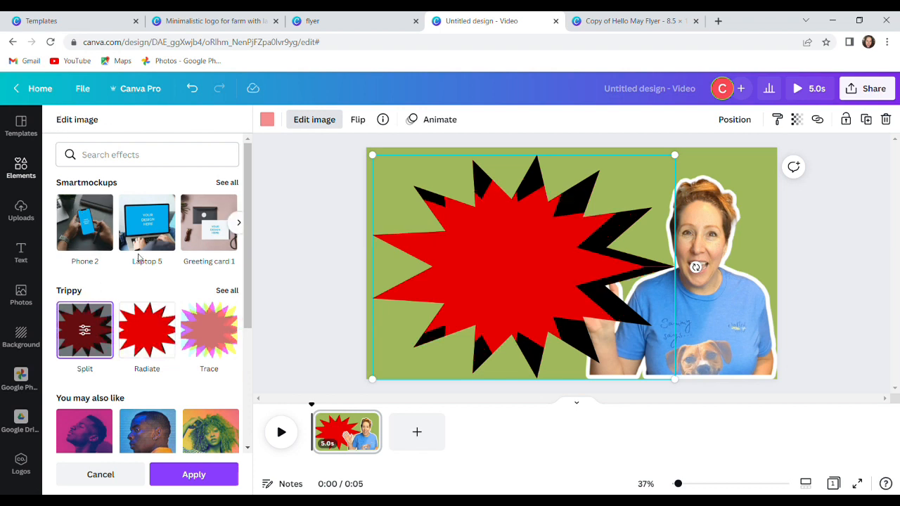
{"action": "scroll", "coordinate": [139, 257], "scroll_direction": "down", "scroll_amount": 2}
{"action": "left_click", "coordinate": [199, 94]}
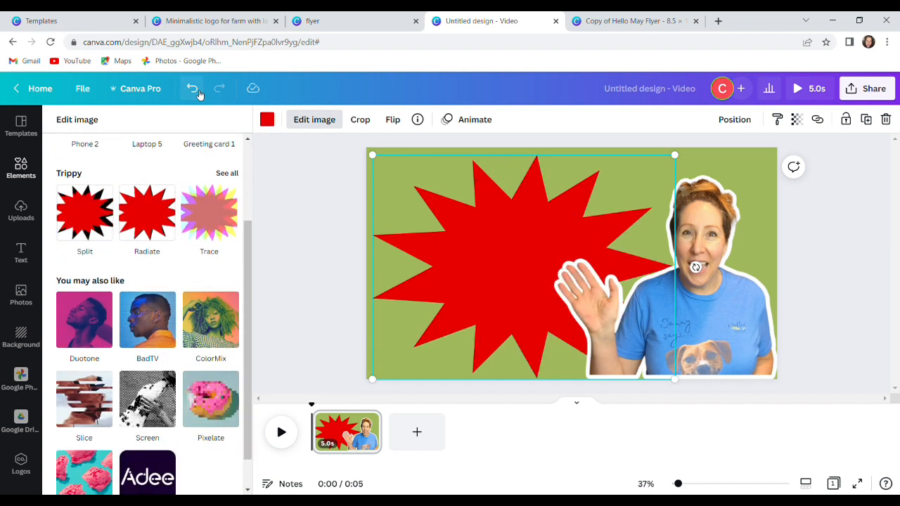
- Open the Screen retro effects collection for the red starburst
{"action": "scroll", "coordinate": [163, 292], "scroll_direction": "down", "scroll_amount": 1}
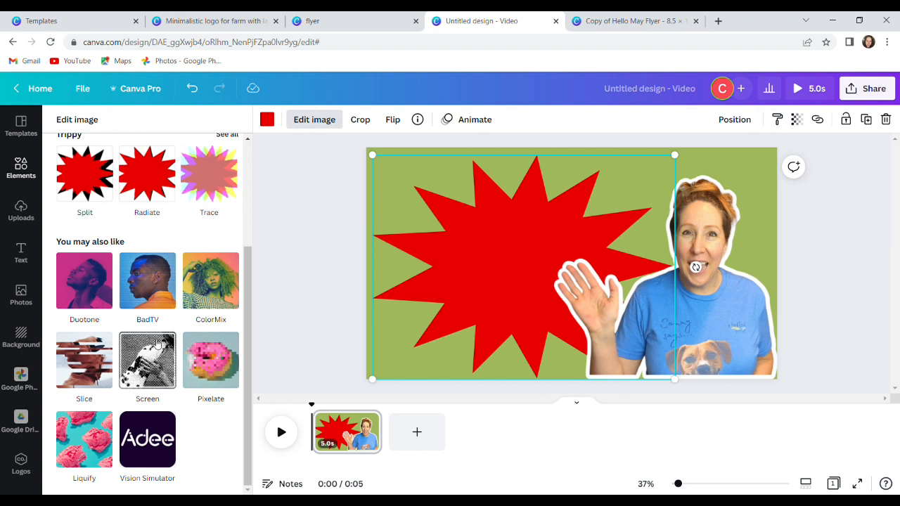
{"action": "left_click", "coordinate": [159, 343]}
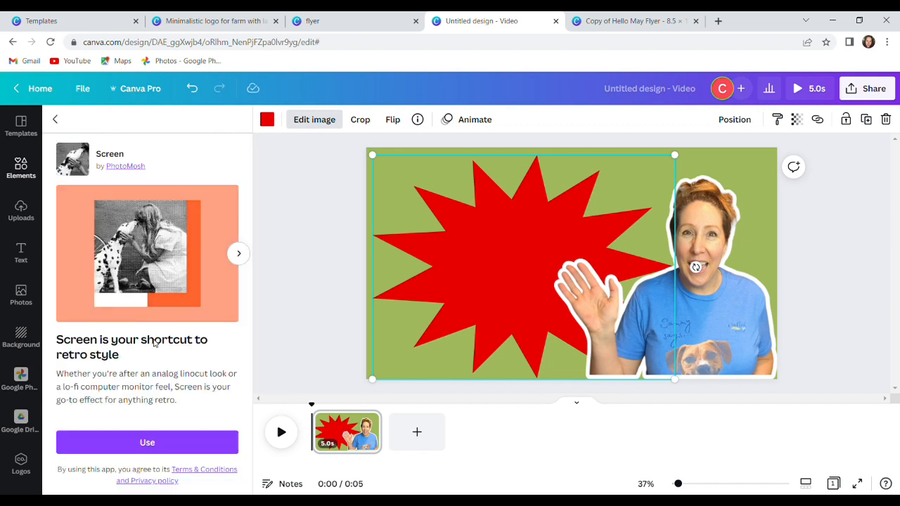
{"action": "left_click", "coordinate": [147, 450]}
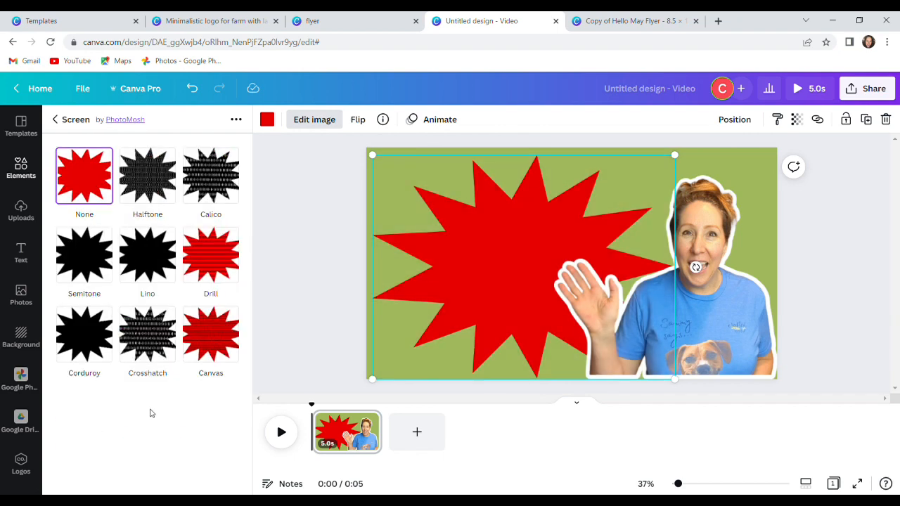
- Try the Screen effects Drill, Canvas, Crosshatch, Corduroy, Semitone and Lino on the starburst
{"action": "left_click", "coordinate": [211, 258]}
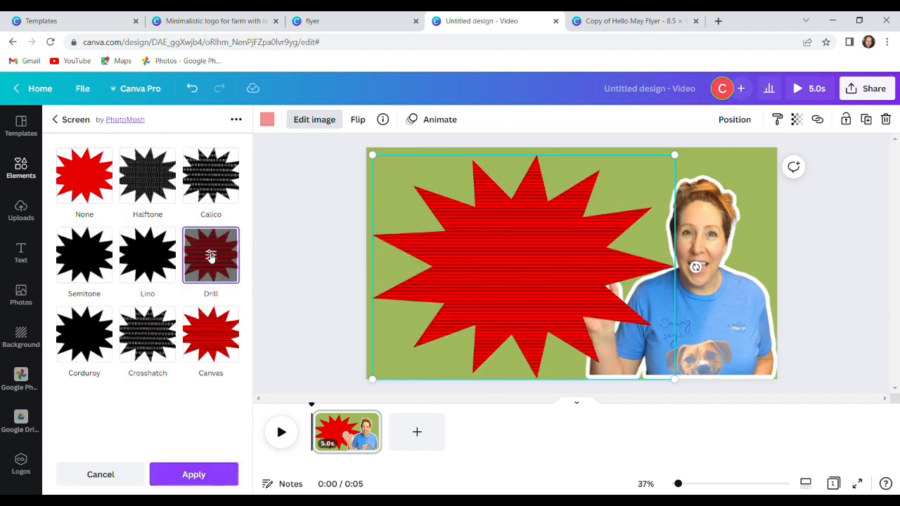
{"action": "left_click", "coordinate": [213, 343]}
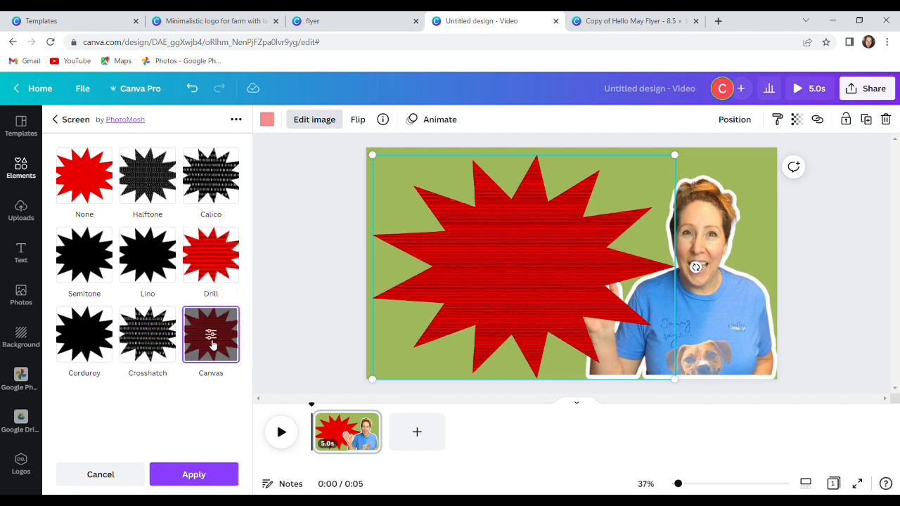
{"action": "left_click", "coordinate": [143, 327]}
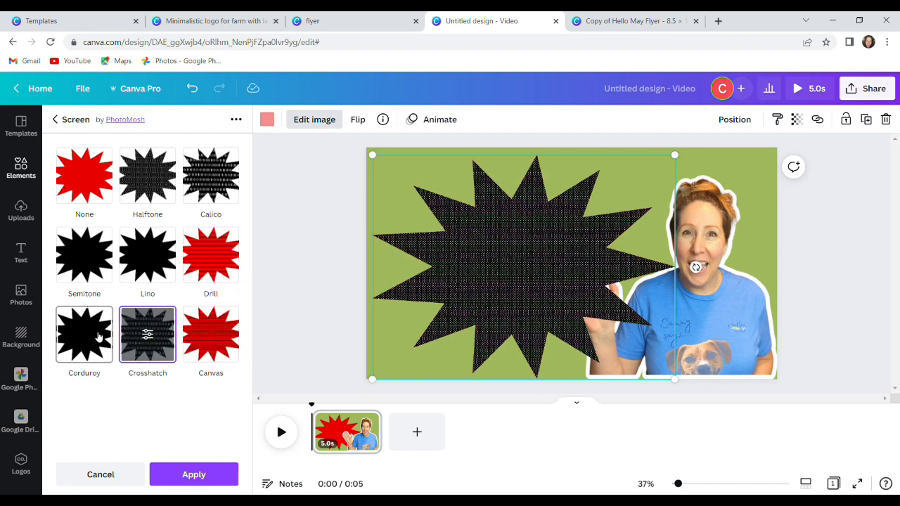
{"action": "left_click", "coordinate": [100, 337]}
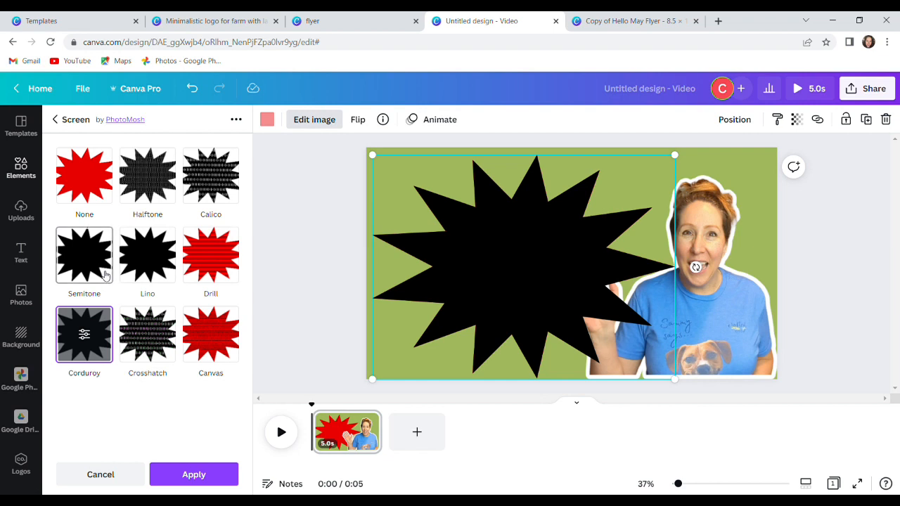
{"action": "left_click", "coordinate": [103, 264]}
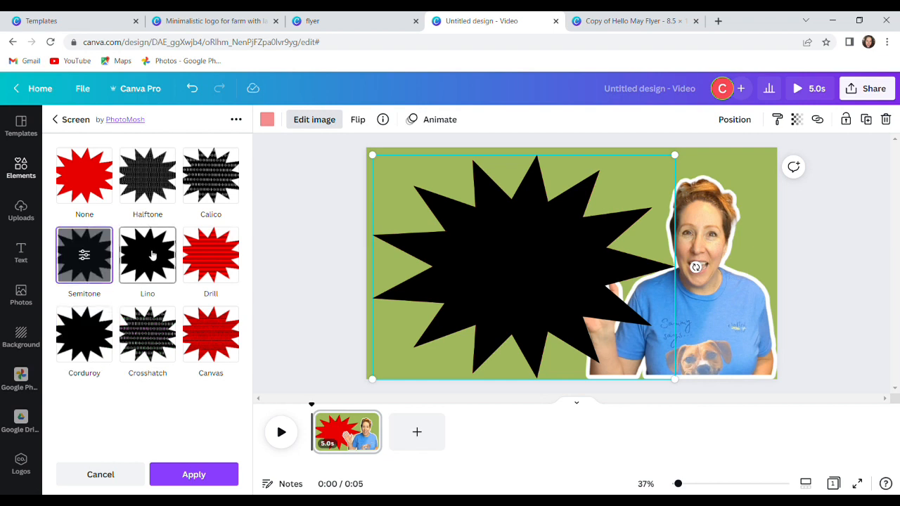
{"action": "left_click", "coordinate": [151, 256]}
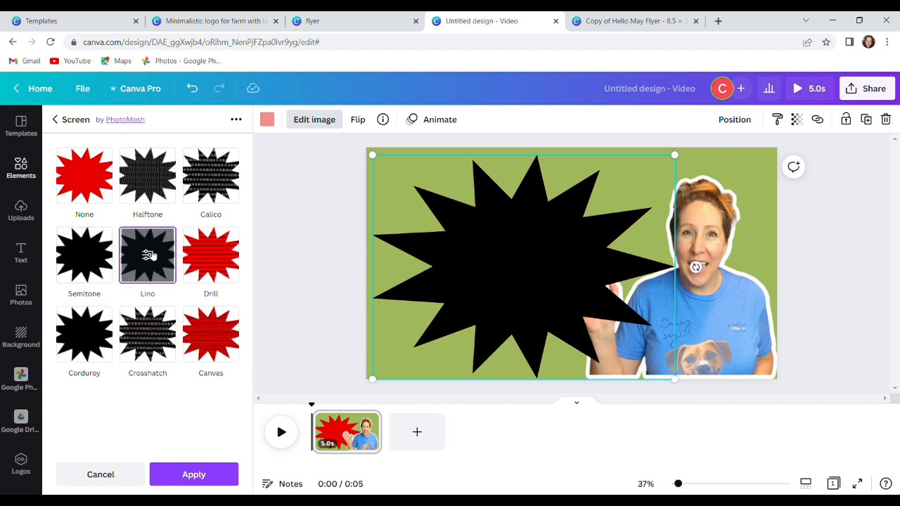
- Apply the Halftone screen effect to the starburst with its scale set to 1.15
{"action": "left_click", "coordinate": [151, 177]}
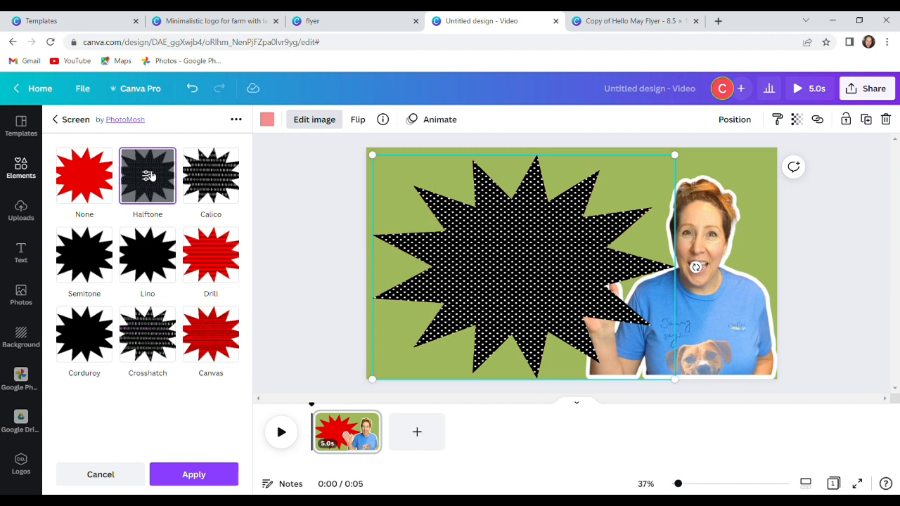
{"action": "left_click", "coordinate": [149, 176]}
{"action": "left_click_drag", "start_coordinate": [60, 196], "coordinate": [95, 202]}
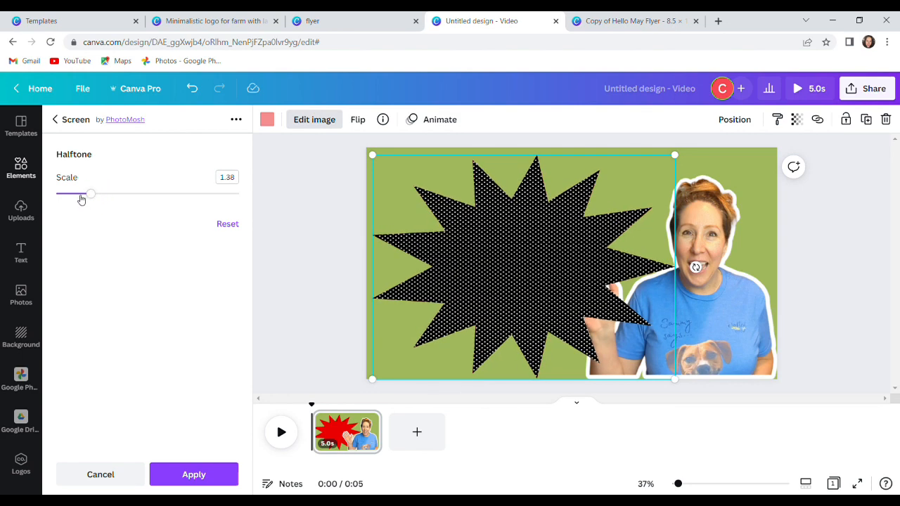
{"action": "left_click_drag", "start_coordinate": [89, 197], "coordinate": [71, 195]}
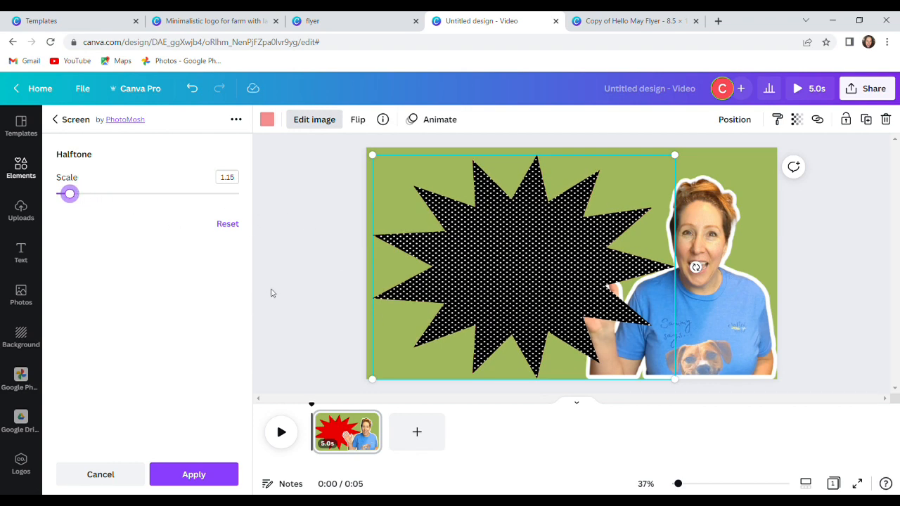
{"action": "left_click", "coordinate": [303, 268]}
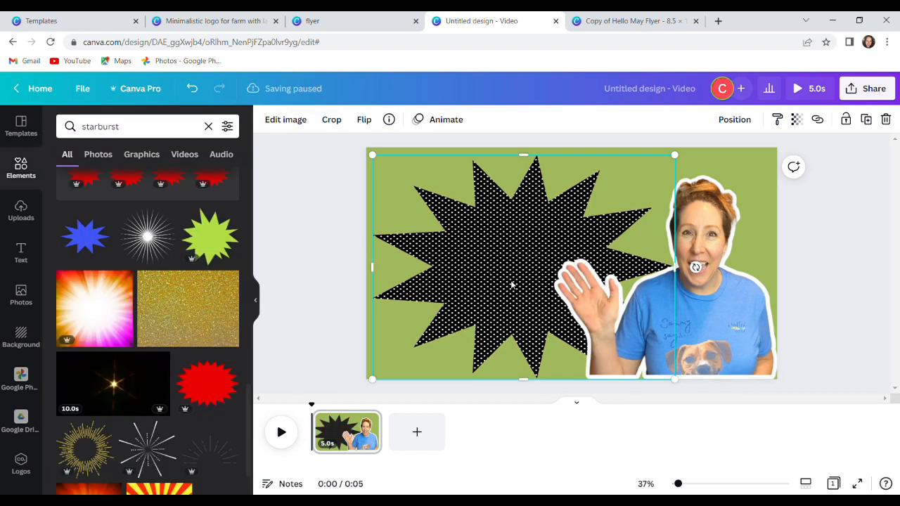
{"action": "right_click", "coordinate": [513, 284]}
{"action": "left_click", "coordinate": [441, 292]}
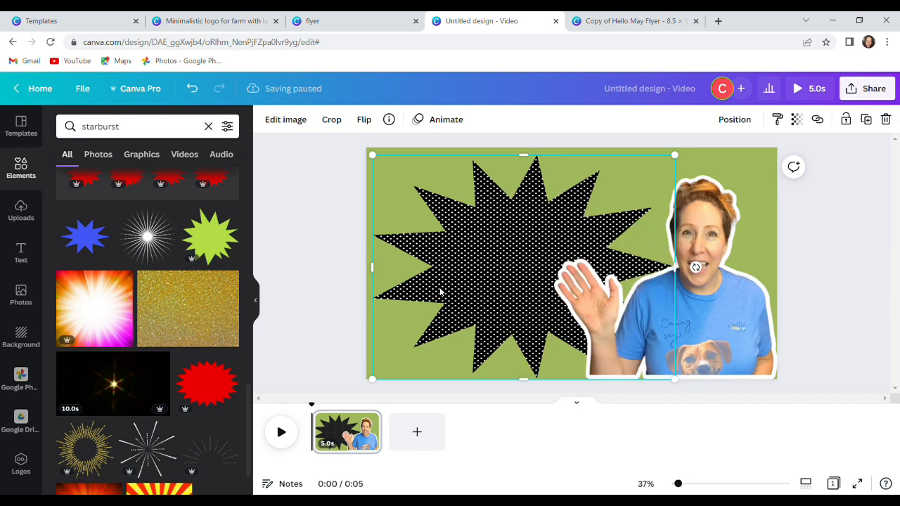
{"action": "left_click", "coordinate": [311, 280]}
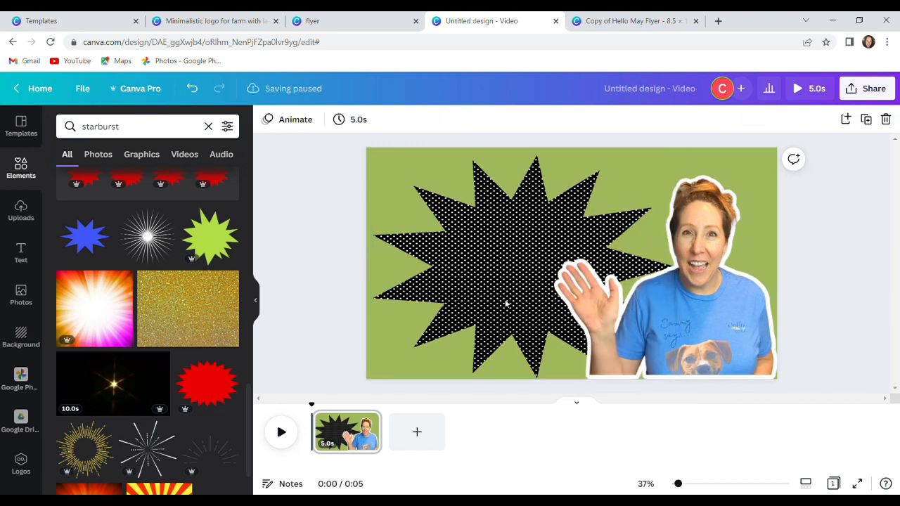
- Widen the halftone starburst behind the portrait to nearly the full page width and shift it slightly to fill the page height
{"action": "left_click", "coordinate": [616, 252]}
{"action": "left_click", "coordinate": [613, 242]}
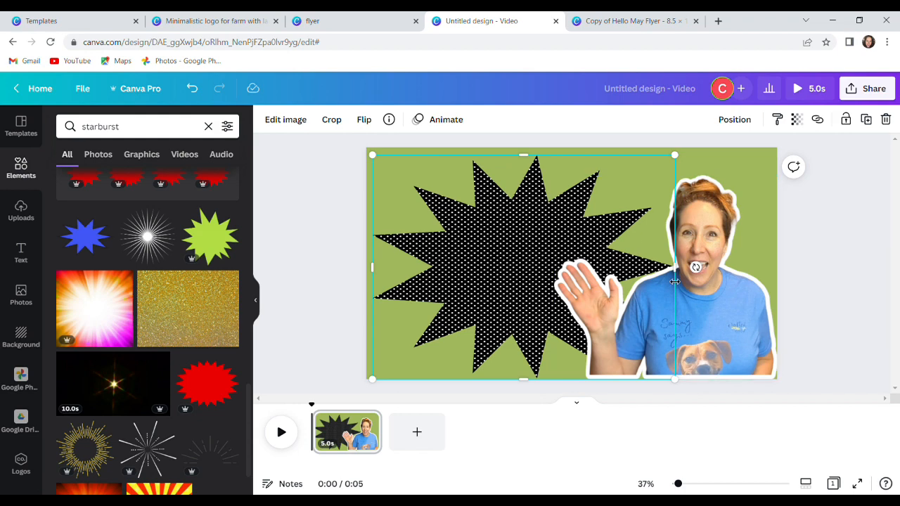
{"action": "left_click_drag", "start_coordinate": [682, 277], "coordinate": [748, 268]}
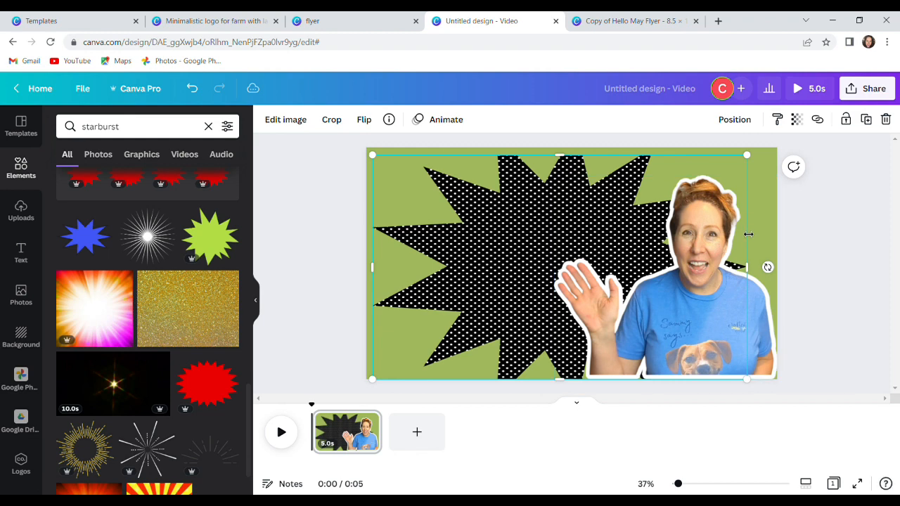
{"action": "left_click_drag", "start_coordinate": [751, 271], "coordinate": [758, 268]}
{"action": "left_click_drag", "start_coordinate": [495, 241], "coordinate": [507, 237]}
{"action": "left_click_drag", "start_coordinate": [769, 159], "coordinate": [774, 155]}
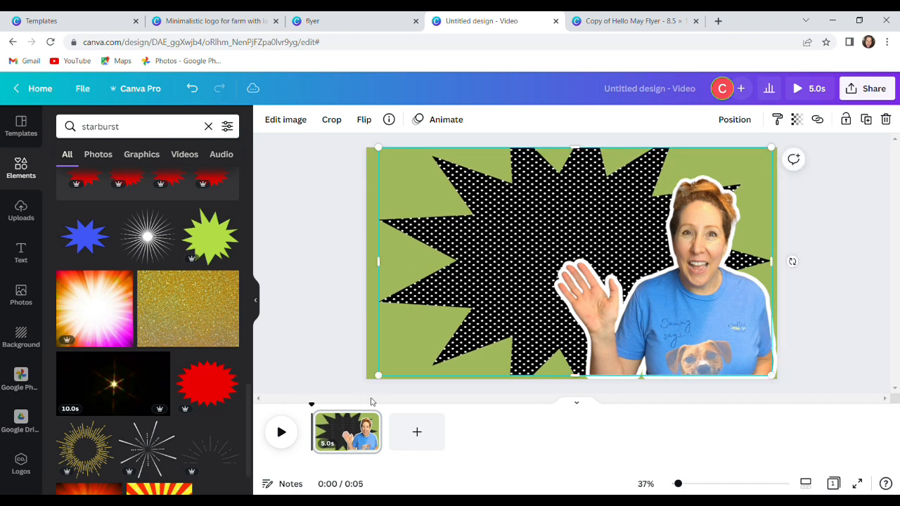
- Stretch the halftone starburst so that it spans the full width and height of the page
{"action": "left_click_drag", "start_coordinate": [383, 386], "coordinate": [375, 386]}
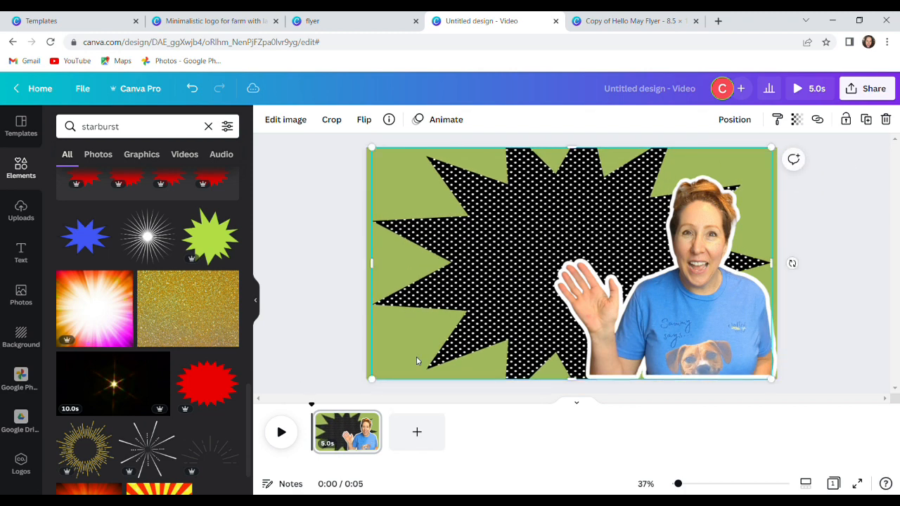
{"action": "left_click_drag", "start_coordinate": [379, 269], "coordinate": [367, 268]}
{"action": "left_click_drag", "start_coordinate": [778, 268], "coordinate": [781, 267]}
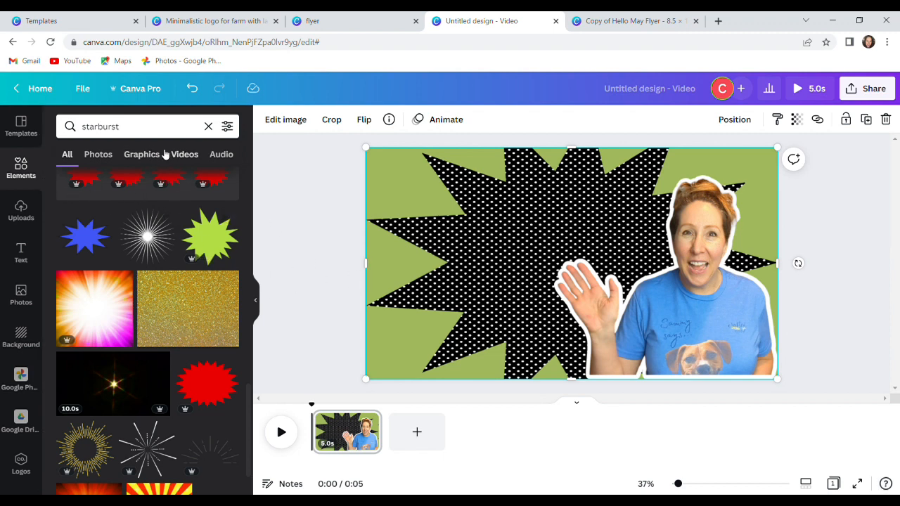
- Add a green square shape from the basic shapes and stretch it to cover the entire page
{"action": "left_click", "coordinate": [210, 127]}
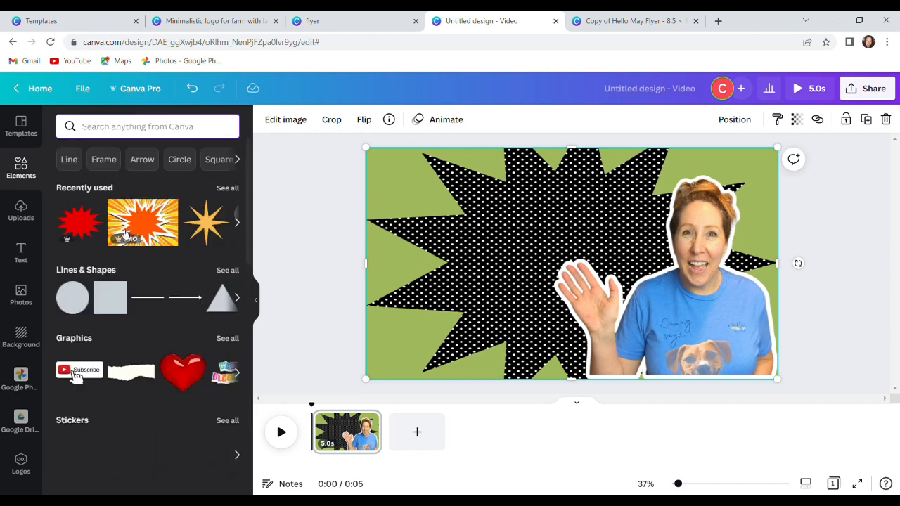
{"action": "left_click", "coordinate": [105, 303]}
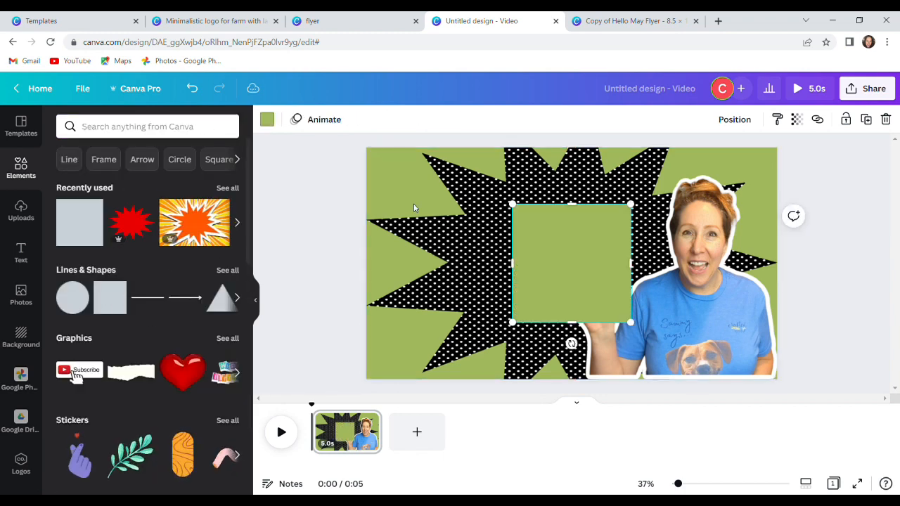
{"action": "left_click_drag", "start_coordinate": [521, 270], "coordinate": [372, 291]}
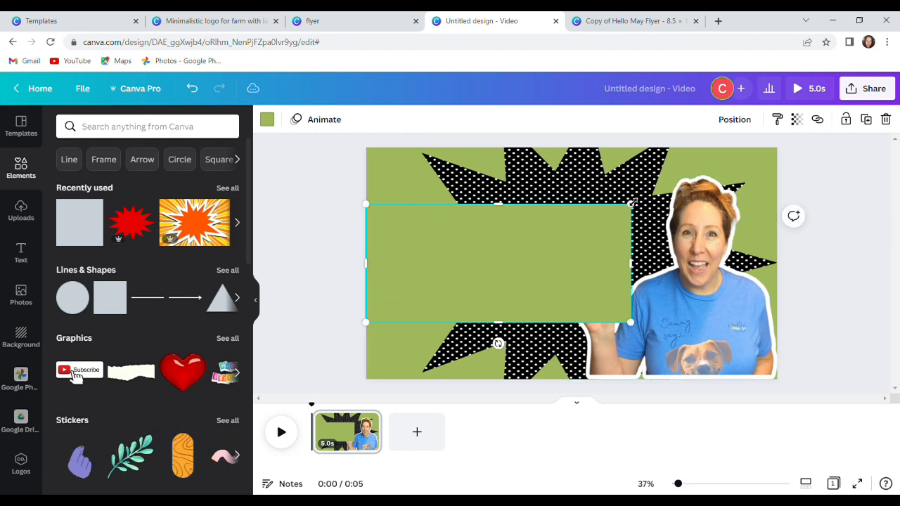
{"action": "left_click_drag", "start_coordinate": [632, 206], "coordinate": [758, 147]}
{"action": "mouse_move", "coordinate": [764, 330]}
{"action": "left_mouse_down"}
{"action": "mouse_move", "coordinate": [777, 366]}
{"action": "mouse_move", "coordinate": [777, 334]}
{"action": "left_mouse_up"}
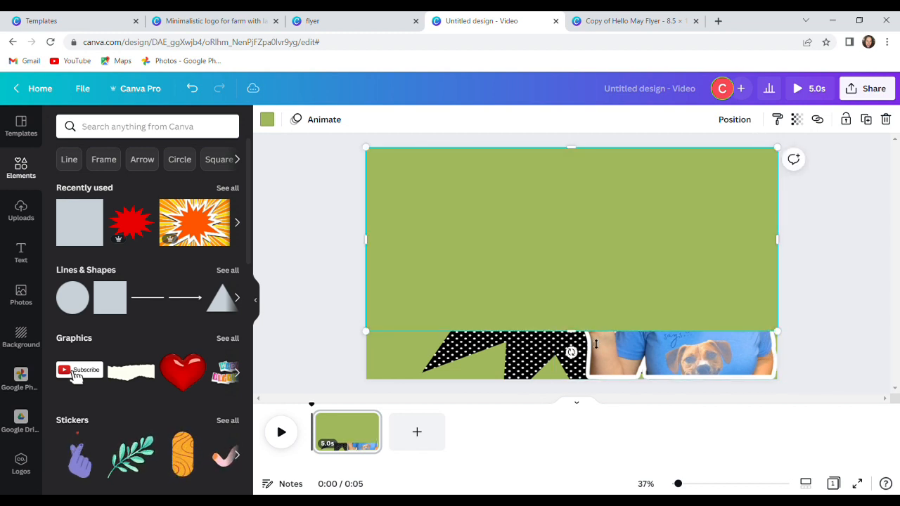
{"action": "left_click_drag", "start_coordinate": [577, 342], "coordinate": [589, 393]}
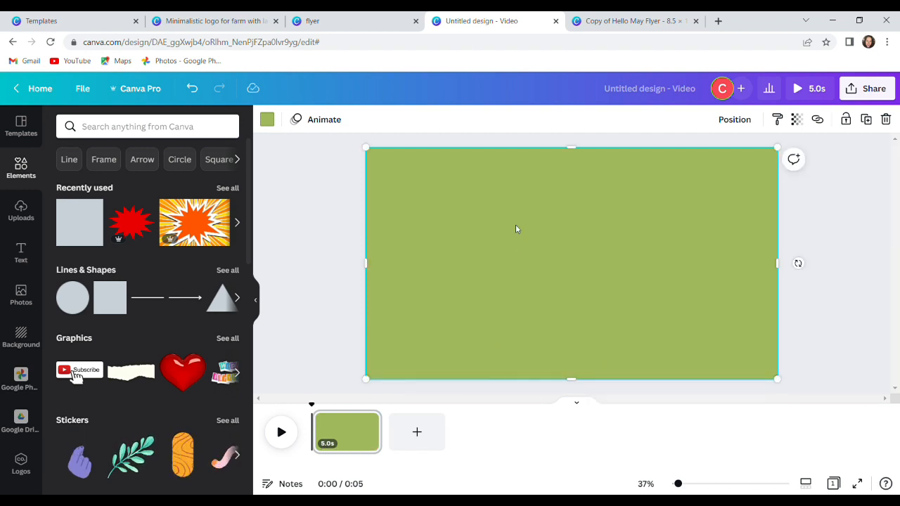
- Set the transparency of the full-page green rectangle to 82
{"action": "left_click", "coordinate": [796, 119]}
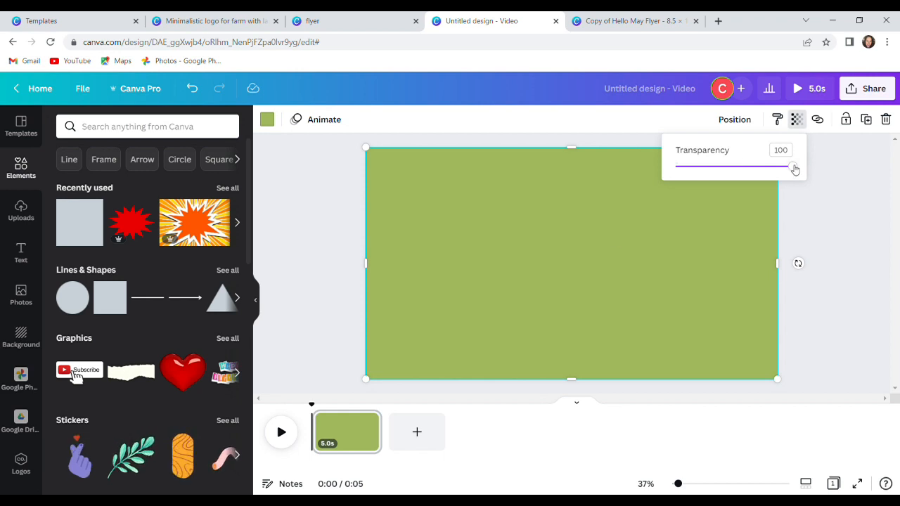
{"action": "left_click_drag", "start_coordinate": [793, 167], "coordinate": [774, 172]}
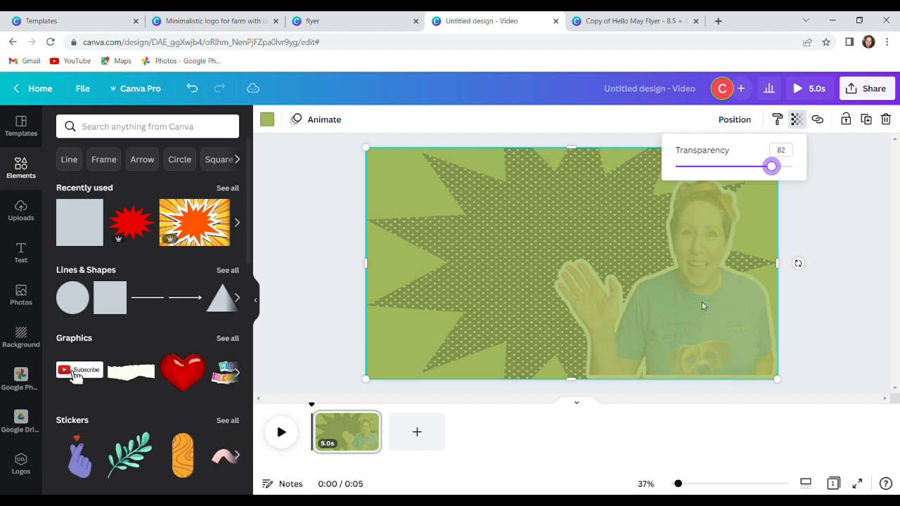
{"action": "left_click", "coordinate": [618, 231]}
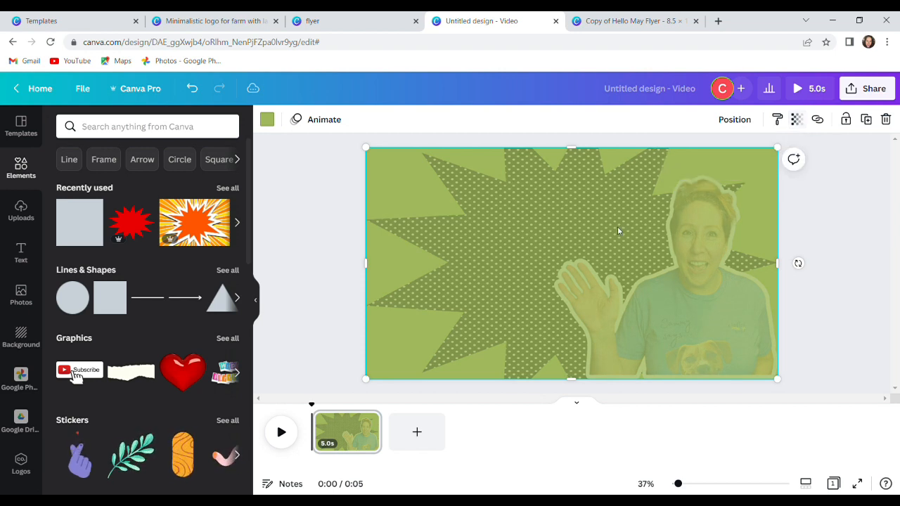
- Send the semi-transparent green rectangle backward so it sits behind the portrait cutout but above the starburst
{"action": "left_click", "coordinate": [734, 119]}
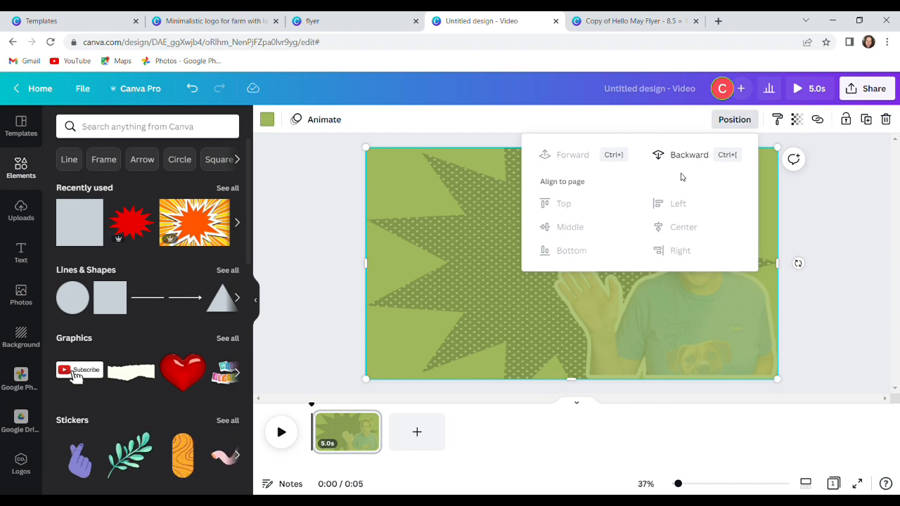
{"action": "left_click", "coordinate": [697, 155]}
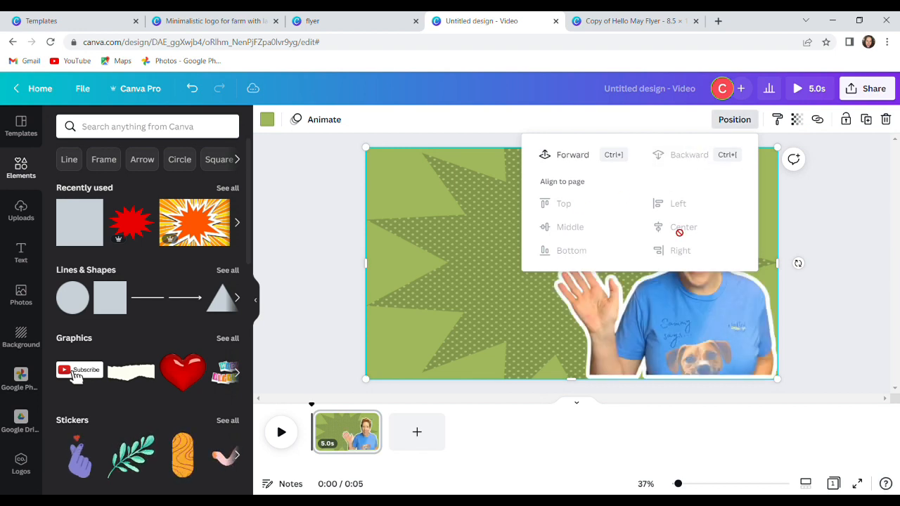
{"action": "left_click", "coordinate": [426, 215]}
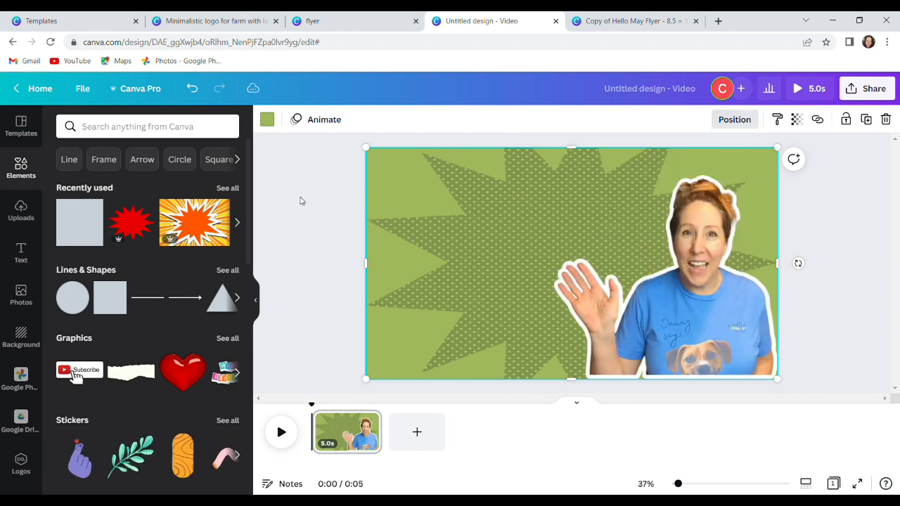
{"action": "right_click", "coordinate": [495, 215]}
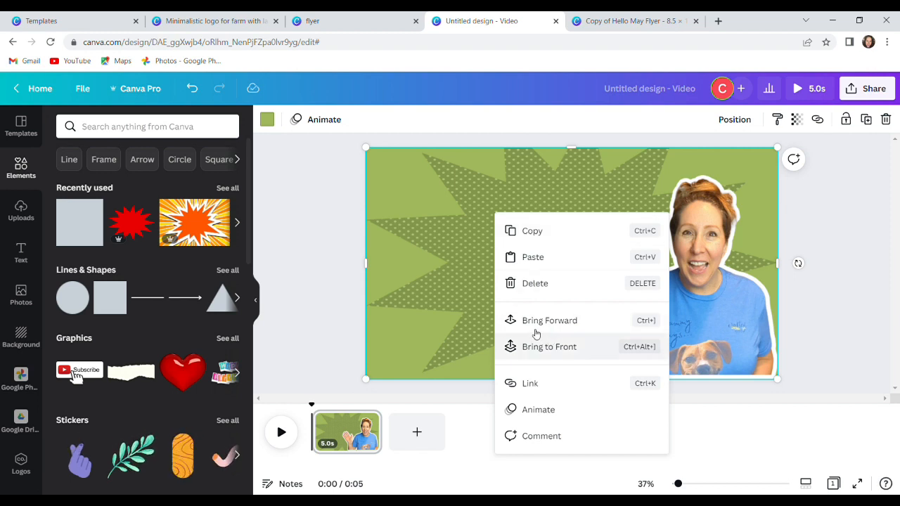
{"action": "left_click", "coordinate": [321, 237]}
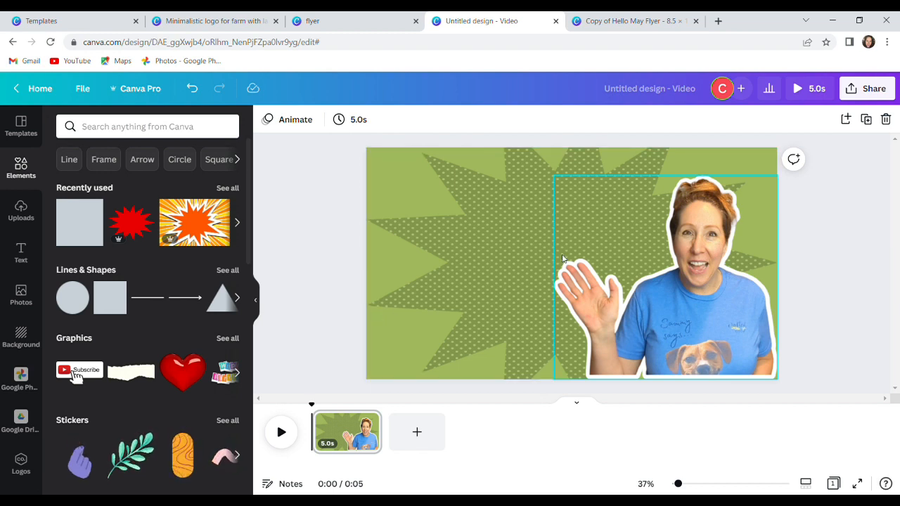
- Add a brand-kit heading text to the page and enlarge it to font size 102
{"action": "left_click", "coordinate": [21, 255]}
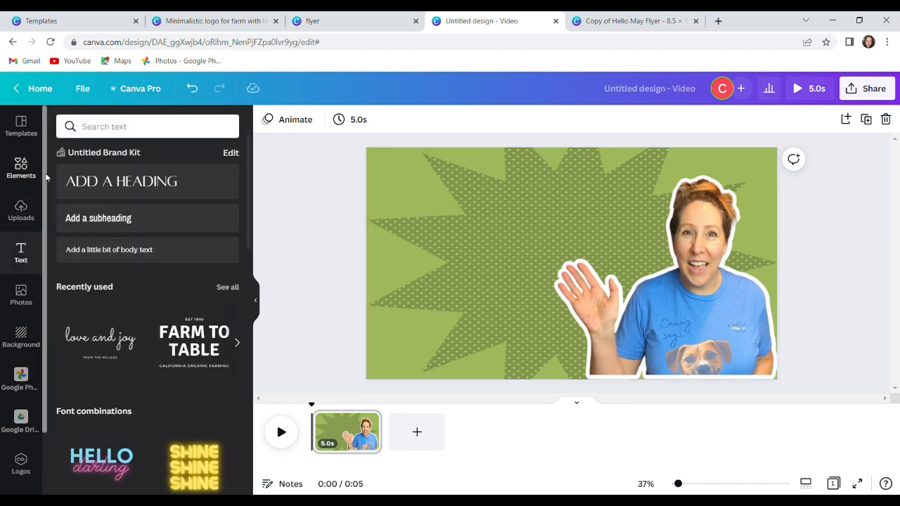
{"action": "left_click", "coordinate": [109, 184]}
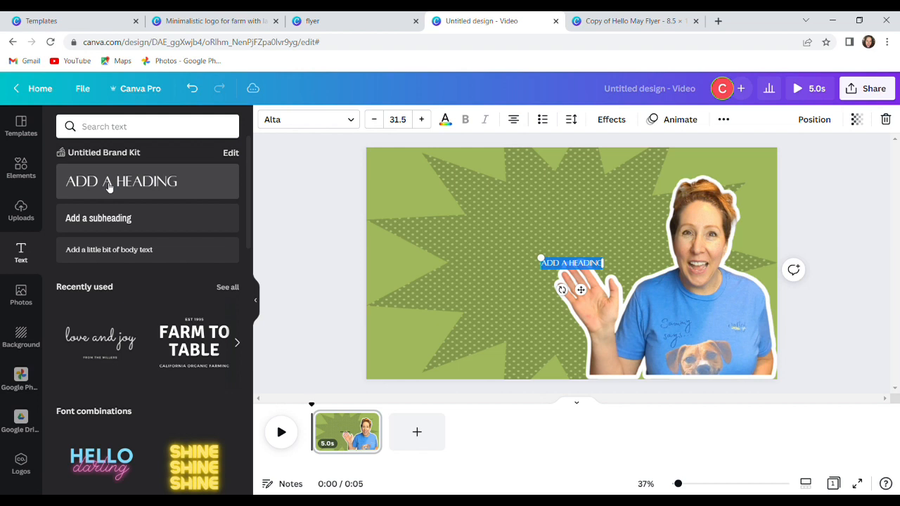
{"action": "left_click_drag", "start_coordinate": [542, 260], "coordinate": [404, 232]}
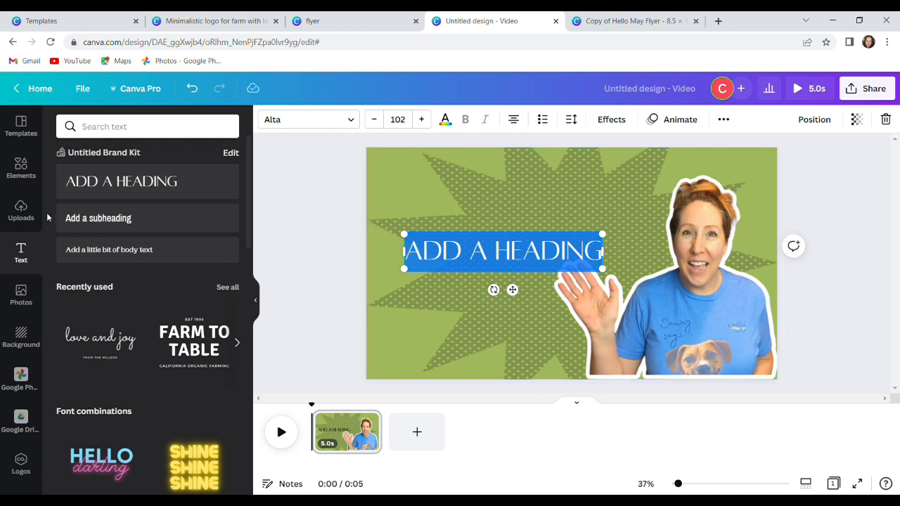
- Try adding the brand-kit subheading and body text, and undo back to the heading at its original small size
{"action": "left_click", "coordinate": [99, 219]}
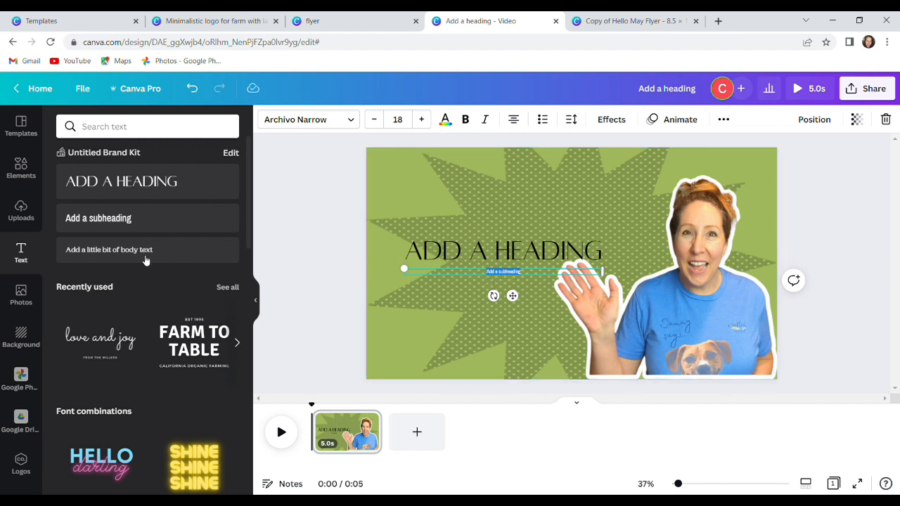
{"action": "left_click", "coordinate": [116, 259]}
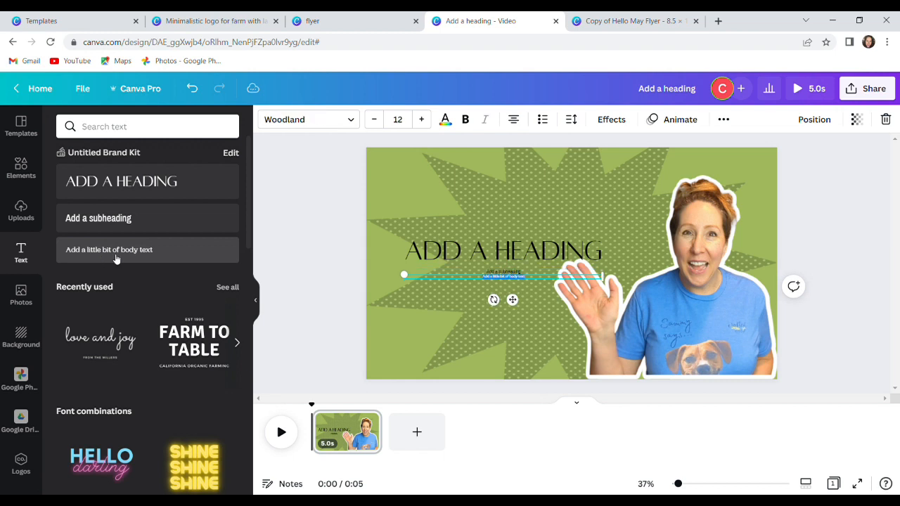
{"action": "left_click", "coordinate": [195, 90]}
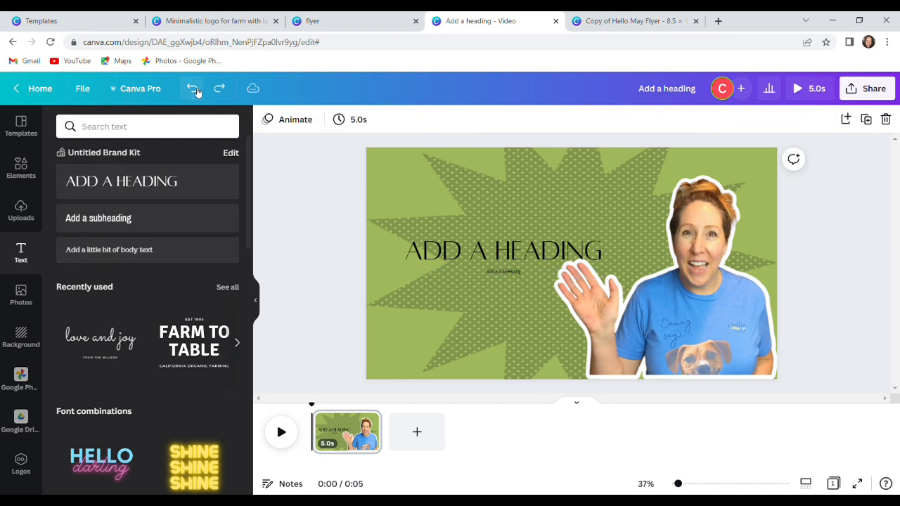
{"action": "left_click", "coordinate": [195, 90]}
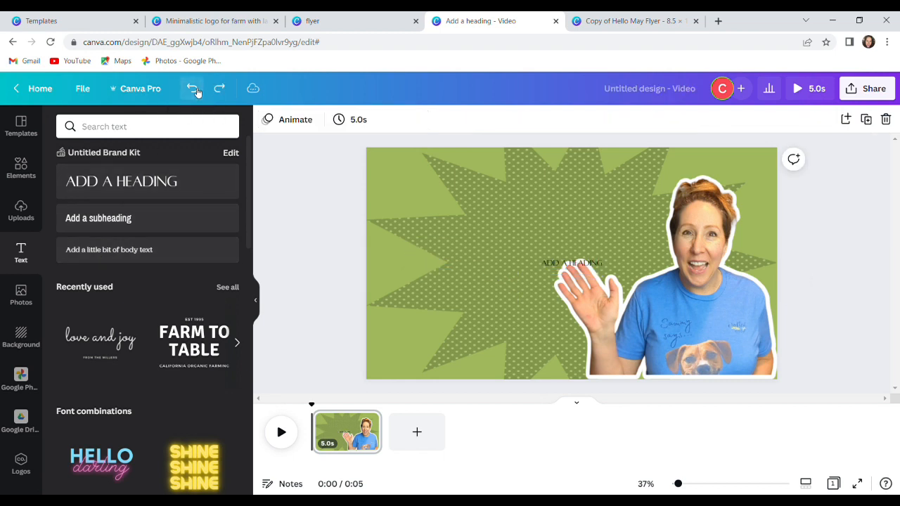
- Enlarge the heading to font size 102, move it up over the starburst and tilt it counterclockwise
{"action": "left_click", "coordinate": [552, 265]}
{"action": "left_click_drag", "start_coordinate": [533, 258], "coordinate": [405, 234]}
{"action": "left_click_drag", "start_coordinate": [522, 254], "coordinate": [527, 232]}
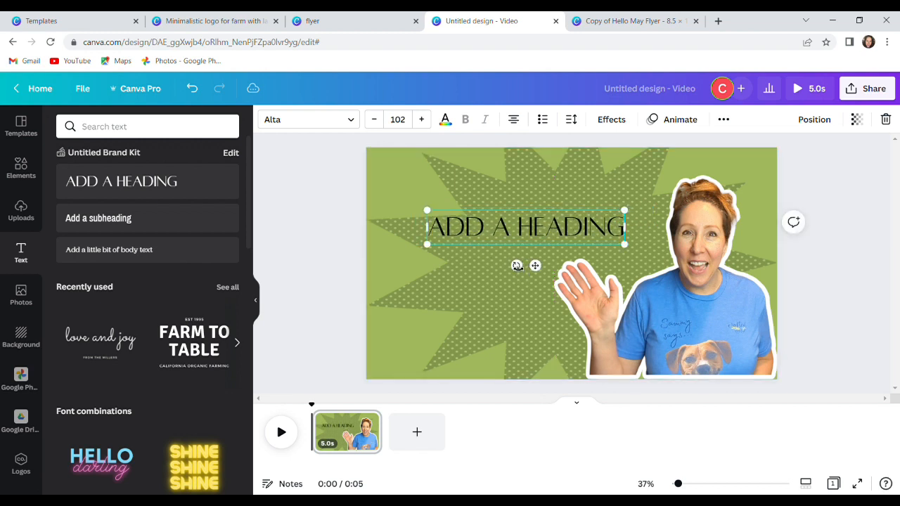
{"action": "left_click_drag", "start_coordinate": [525, 269], "coordinate": [524, 237]}
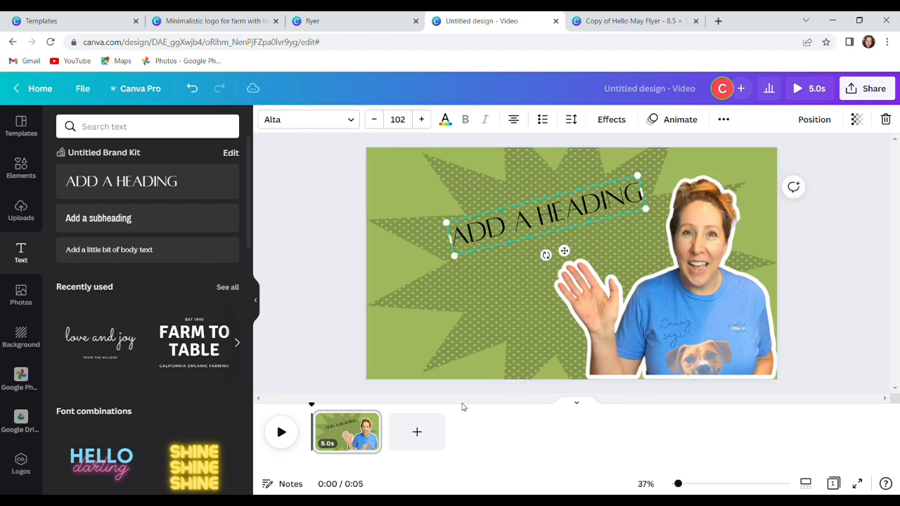
- Add the recently used "love and joy" font combination to the page and delete the tilted heading
{"action": "left_click", "coordinate": [97, 342]}
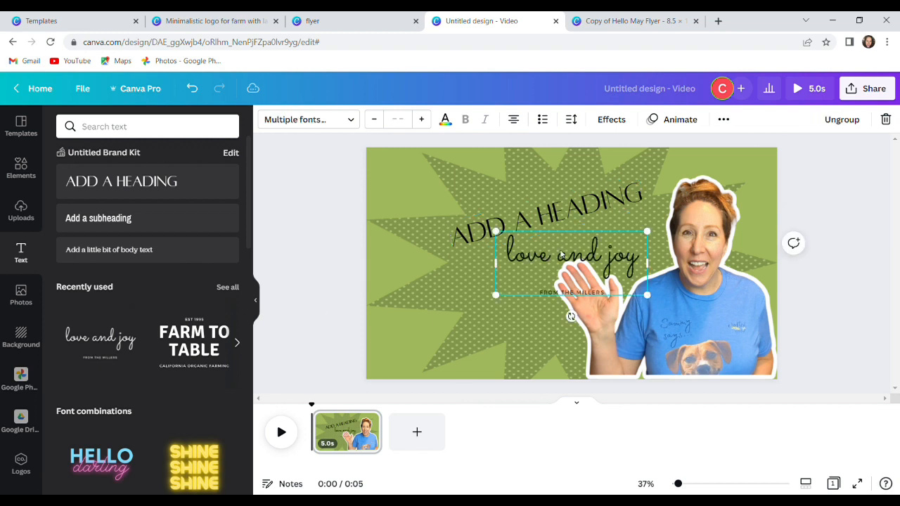
{"action": "left_click_drag", "start_coordinate": [545, 264], "coordinate": [521, 273]}
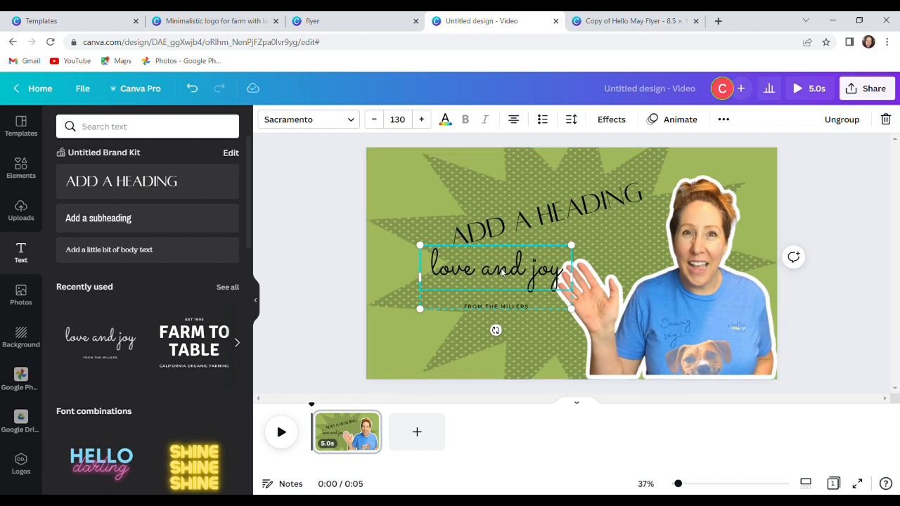
{"action": "left_click", "coordinate": [545, 212]}
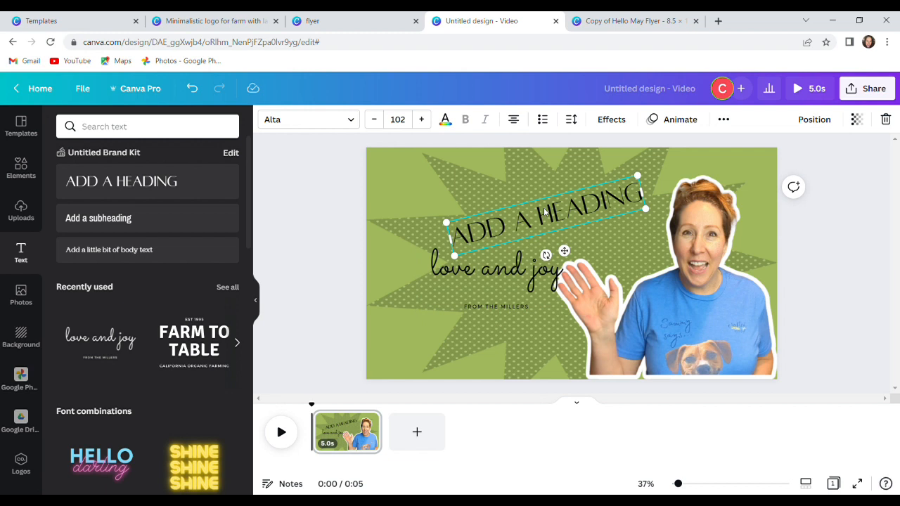
{"action": "key", "text": "Delete"}
- Move the "love and joy" text group up over the starburst, enlarge its title to size 186 and tilt the group counterclockwise
{"action": "left_click_drag", "start_coordinate": [517, 262], "coordinate": [553, 214]}
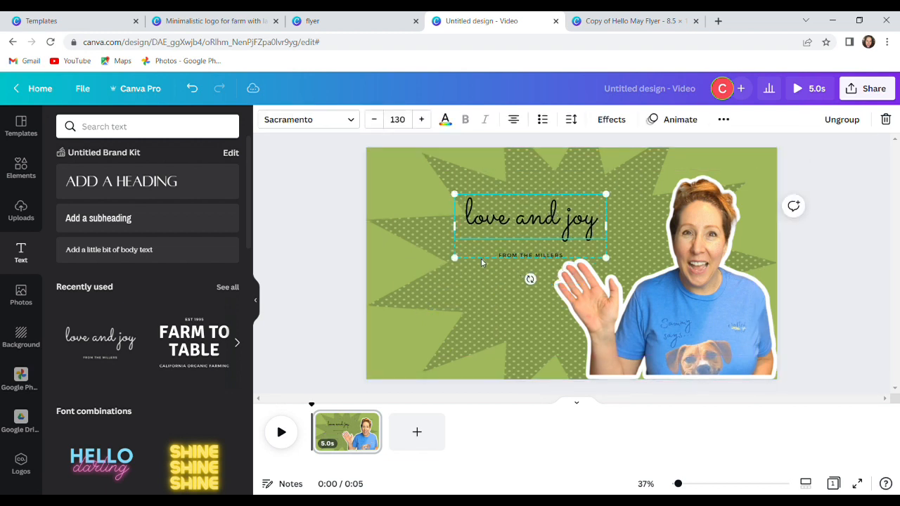
{"action": "left_click_drag", "start_coordinate": [451, 273], "coordinate": [388, 284]}
{"action": "left_click_drag", "start_coordinate": [520, 247], "coordinate": [566, 244]}
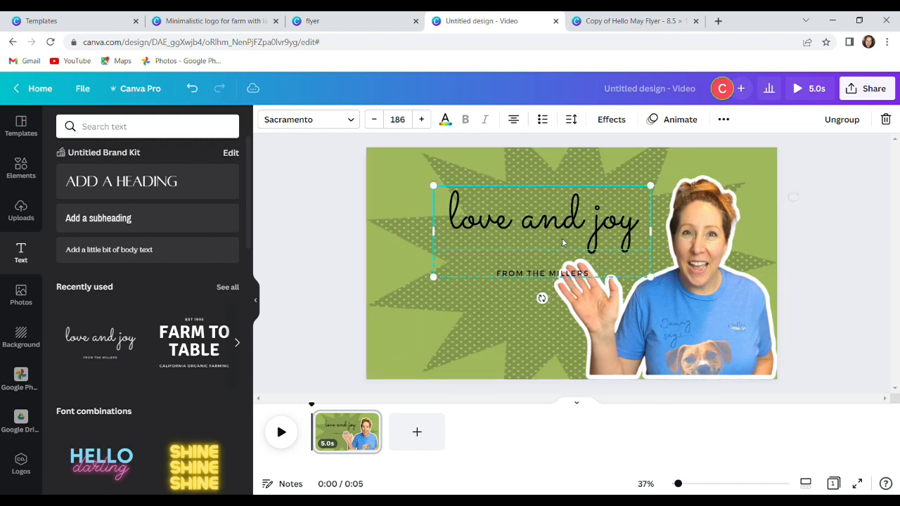
{"action": "left_click_drag", "start_coordinate": [544, 298], "coordinate": [557, 296]}
- Ungroup the "love and joy" font combination into separate title and caption texts
{"action": "left_click", "coordinate": [532, 280]}
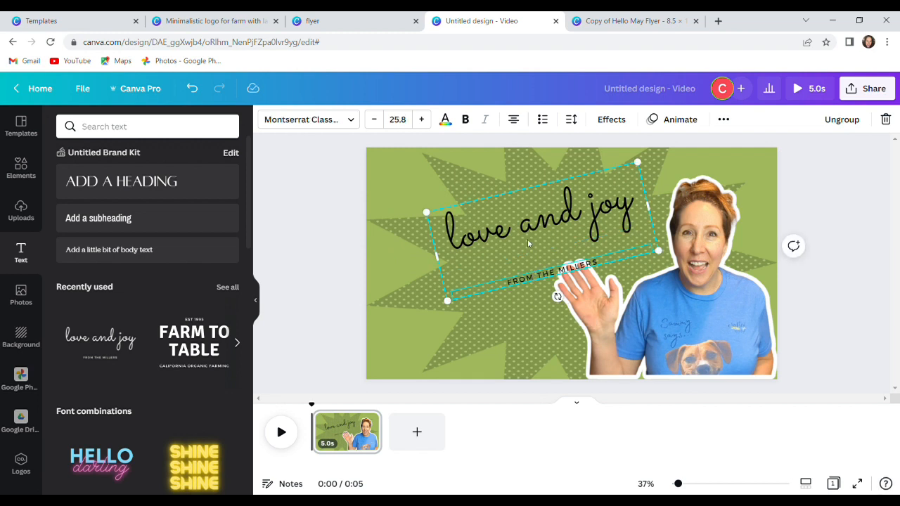
{"action": "left_click", "coordinate": [529, 240]}
{"action": "right_click", "coordinate": [527, 235]}
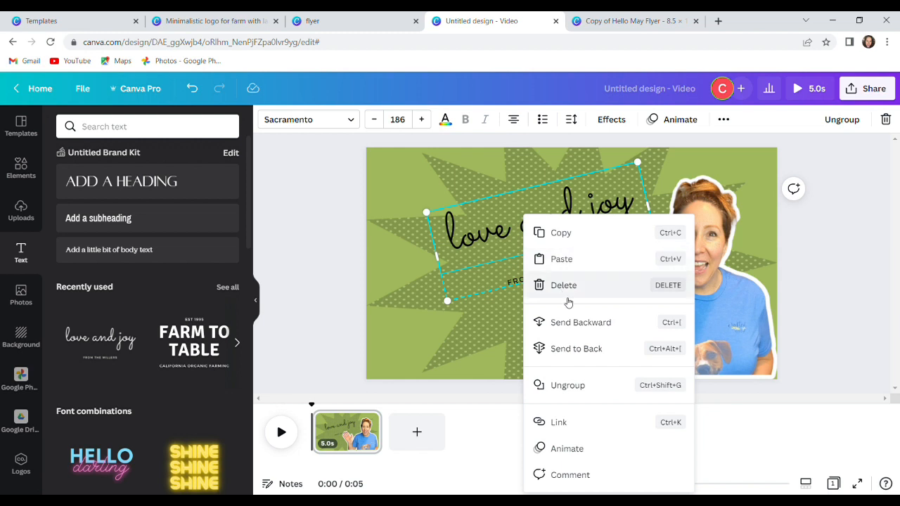
{"action": "left_click", "coordinate": [575, 386]}
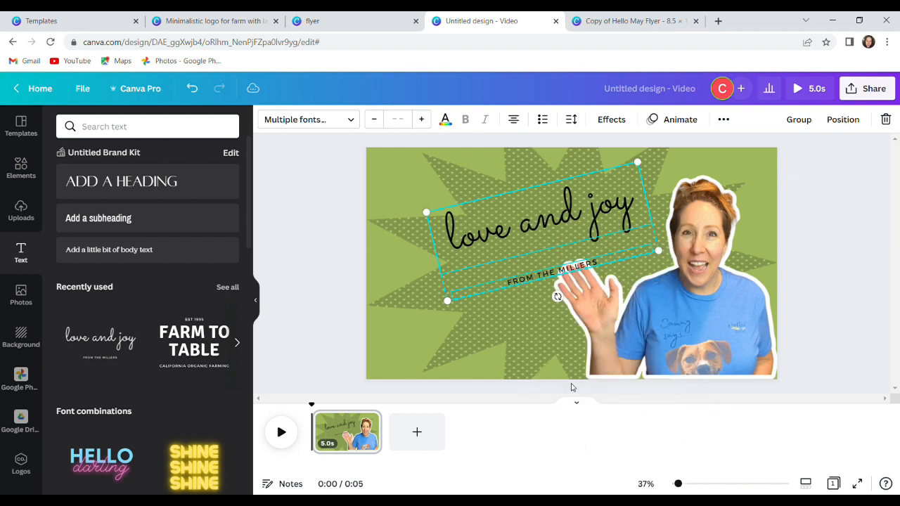
{"action": "left_click", "coordinate": [491, 317]}
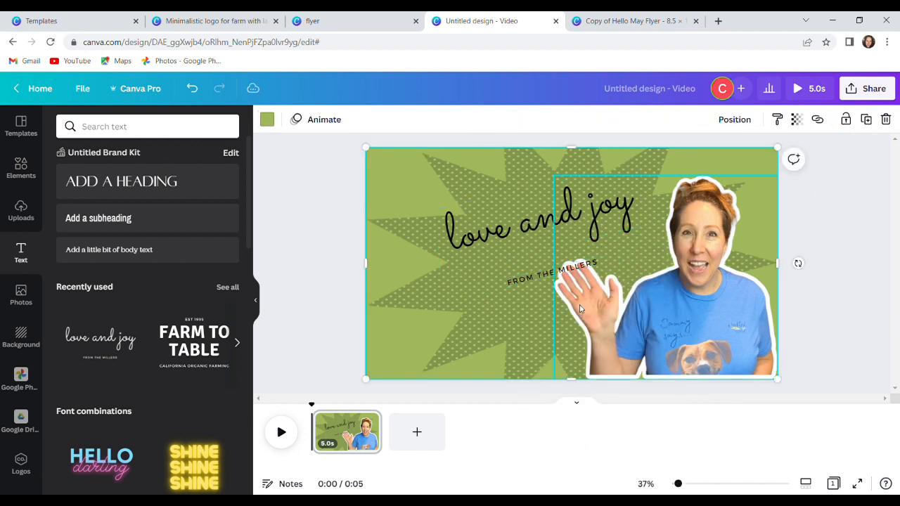
- Move the small caption line up and closer beneath the "love and joy" title, clear of the waving hand
{"action": "left_click", "coordinate": [478, 225]}
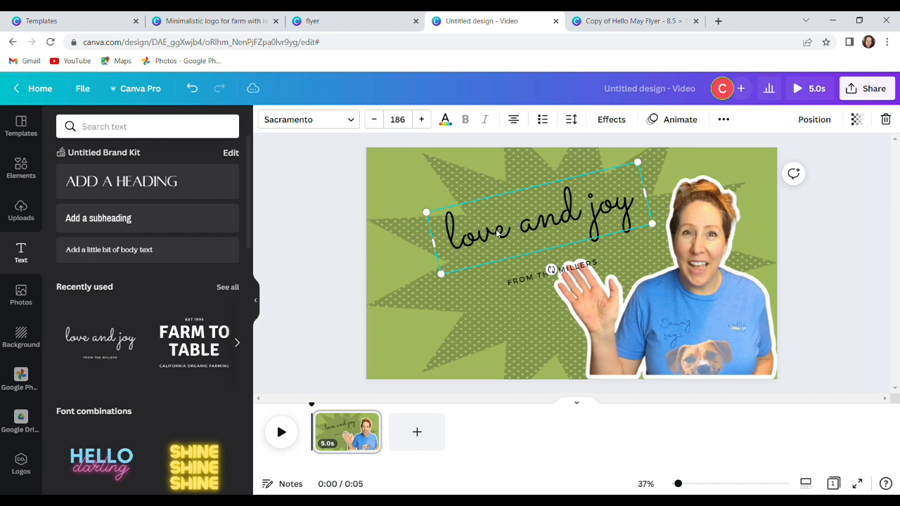
{"action": "left_click", "coordinate": [525, 278]}
{"action": "left_click_drag", "start_coordinate": [525, 279], "coordinate": [511, 257]}
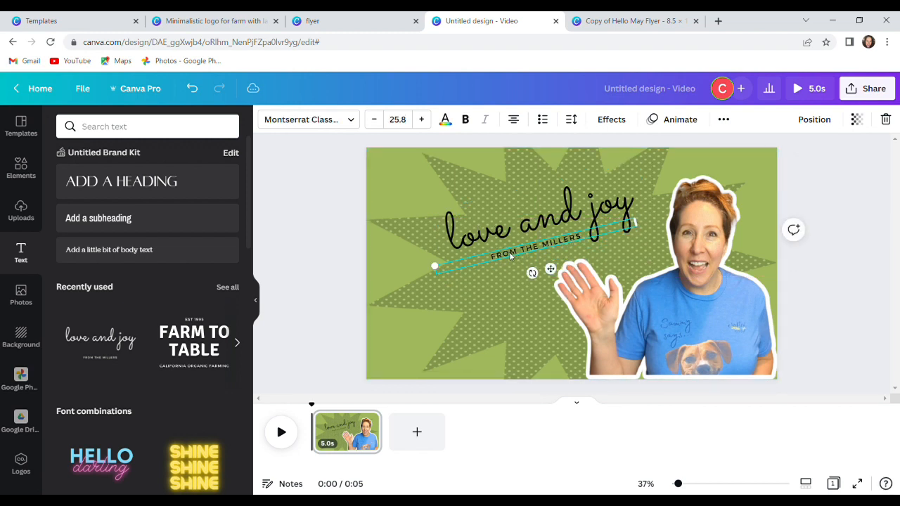
- Replace the small caption beneath the title with "DO WHAT MAKES YOUR HEART HAPPY!"
{"action": "left_click", "coordinate": [513, 257]}
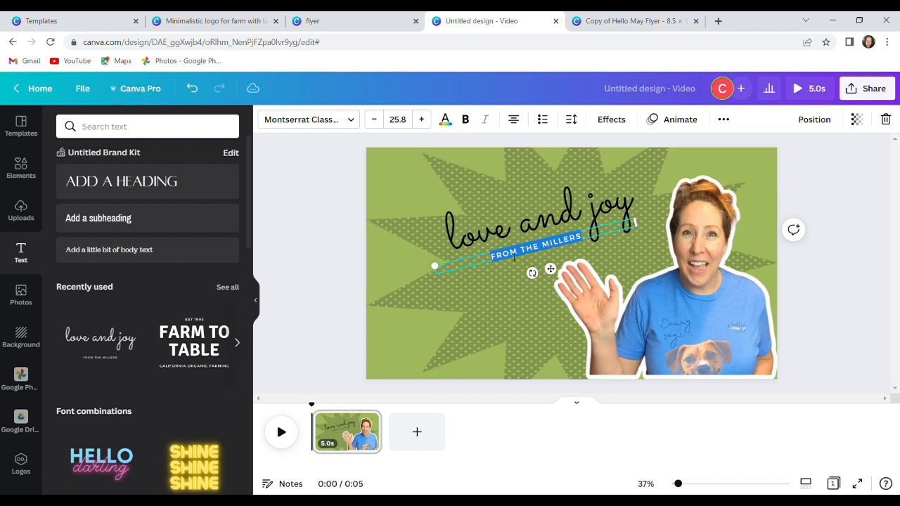
{"action": "type", "text": "DO WH"}
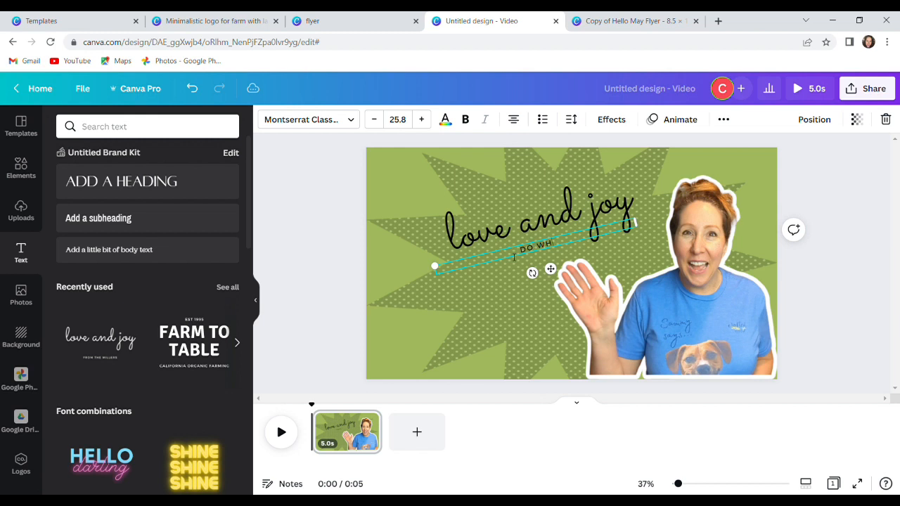
{"action": "type", "text": "AT MAKES YOUR HEART HAPPY"}
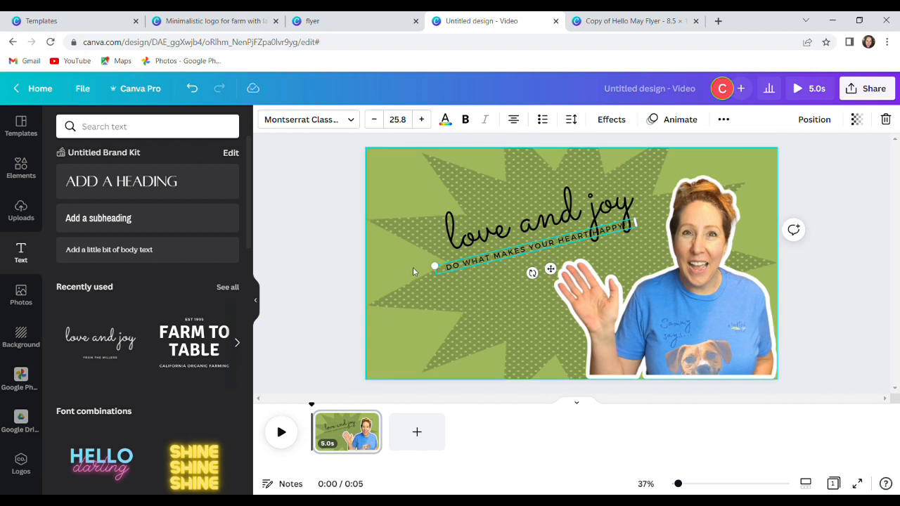
- Enlarge the caption to about size 30.9 and move it slightly down and to the right beneath the title
{"action": "left_click_drag", "start_coordinate": [436, 269], "coordinate": [394, 242]}
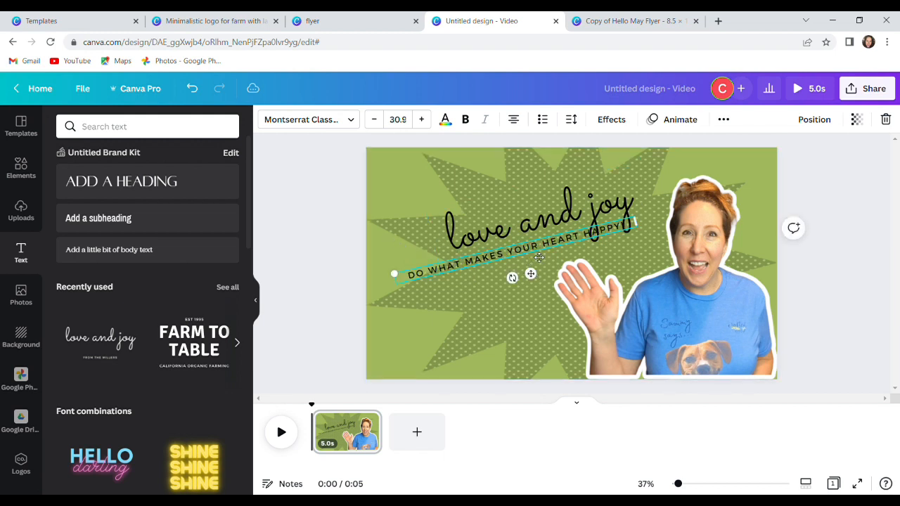
{"action": "left_click_drag", "start_coordinate": [538, 258], "coordinate": [565, 263]}
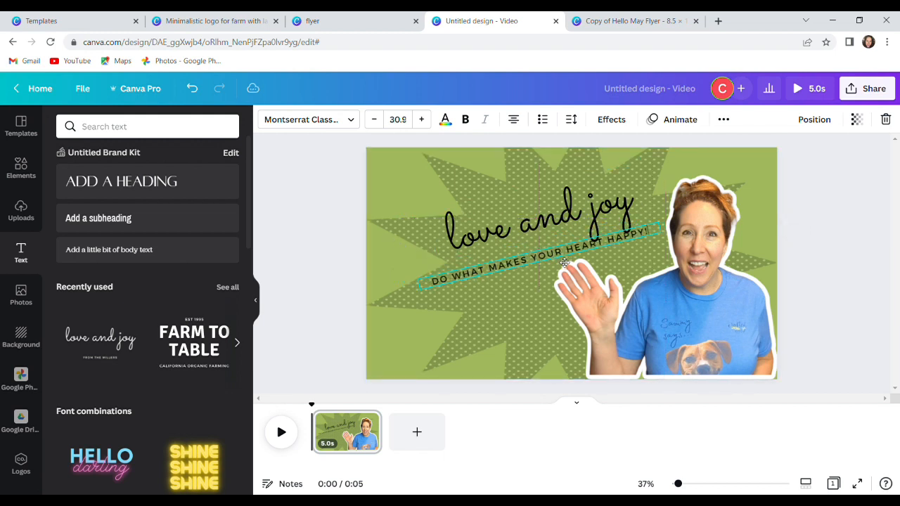
- Increase the font size of the "love and joy" title to 189
{"action": "left_click", "coordinate": [459, 223]}
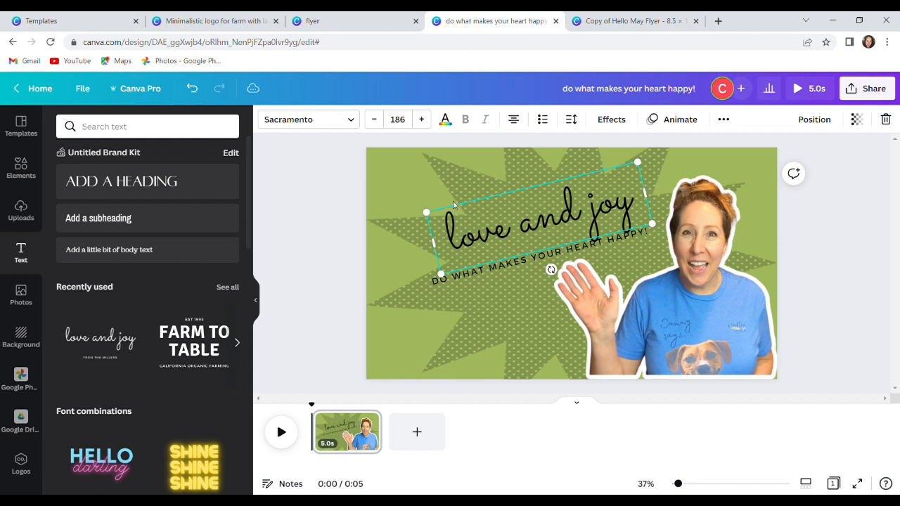
{"action": "left_click", "coordinate": [422, 120]}
{"action": "left_click", "coordinate": [422, 119]}
{"action": "left_click", "coordinate": [422, 120]}
- Try the dark blue brand color and the portrait's peach, blue, brown and gray photo colors on the "love and joy" title
{"action": "left_click", "coordinate": [445, 121]}
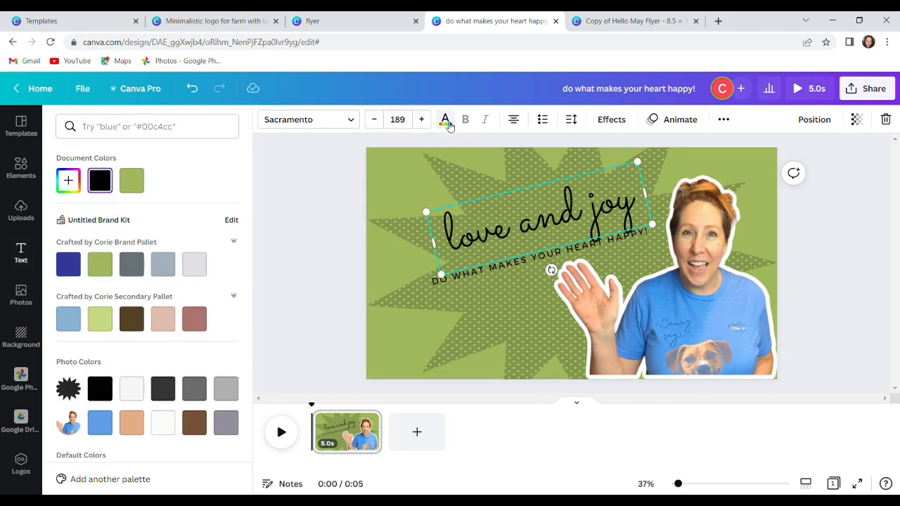
{"action": "left_click", "coordinate": [68, 264]}
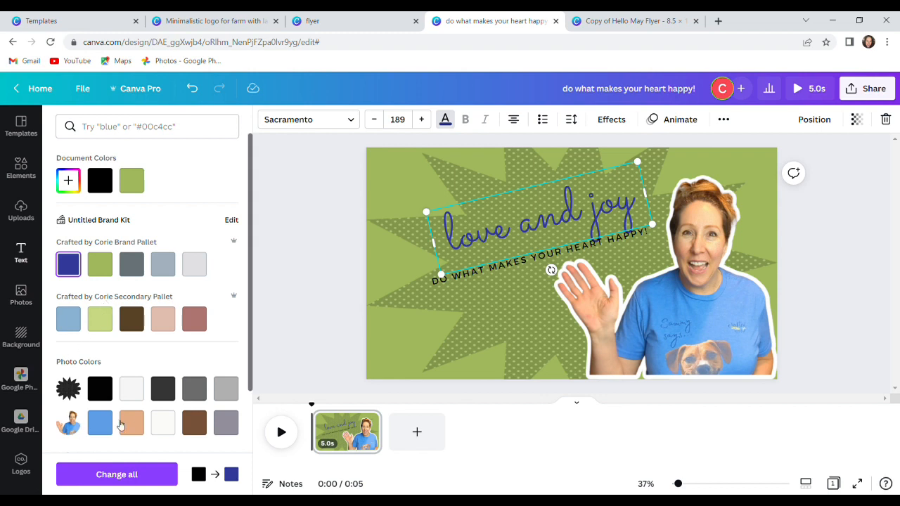
{"action": "scroll", "coordinate": [114, 367], "scroll_direction": "down", "scroll_amount": 3}
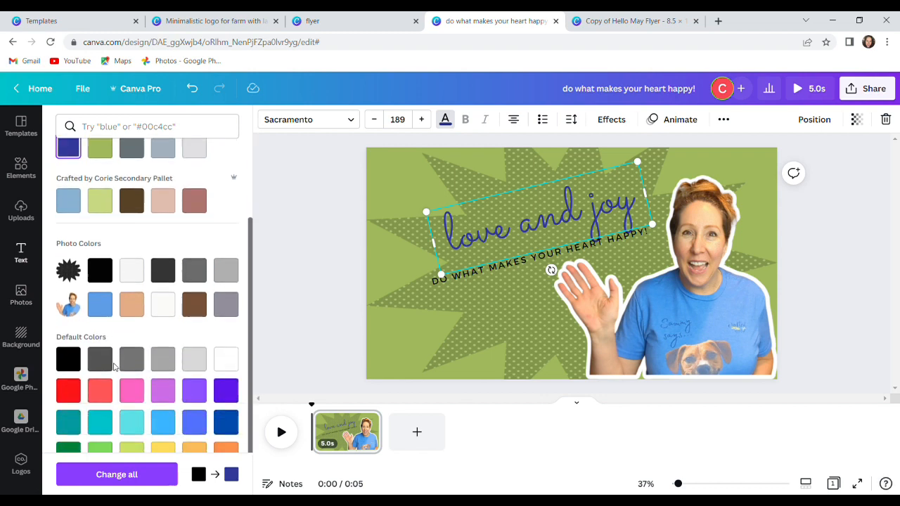
{"action": "scroll", "coordinate": [114, 367], "scroll_direction": "down", "scroll_amount": 1}
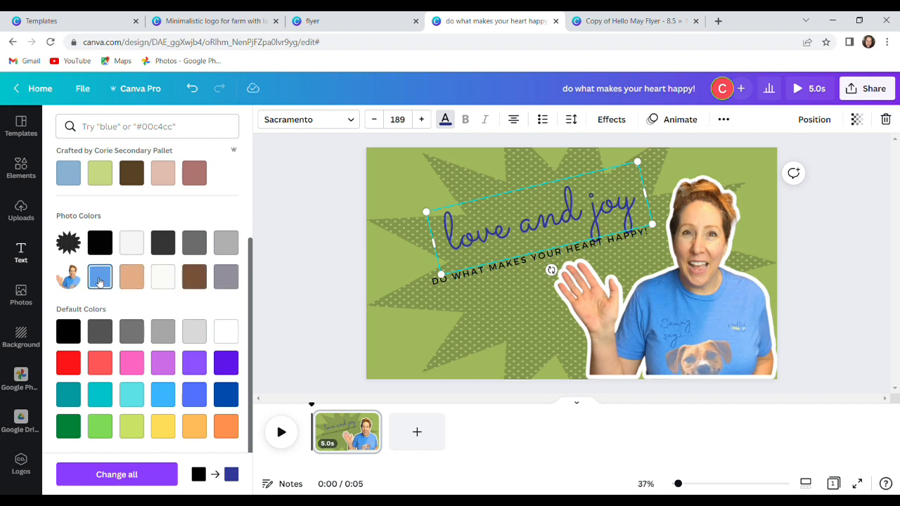
{"action": "left_click", "coordinate": [129, 280]}
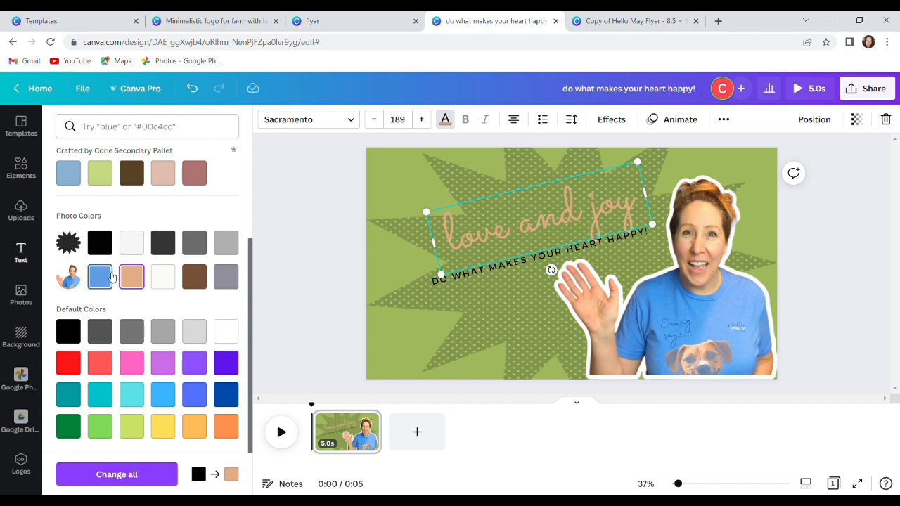
{"action": "left_click", "coordinate": [100, 277]}
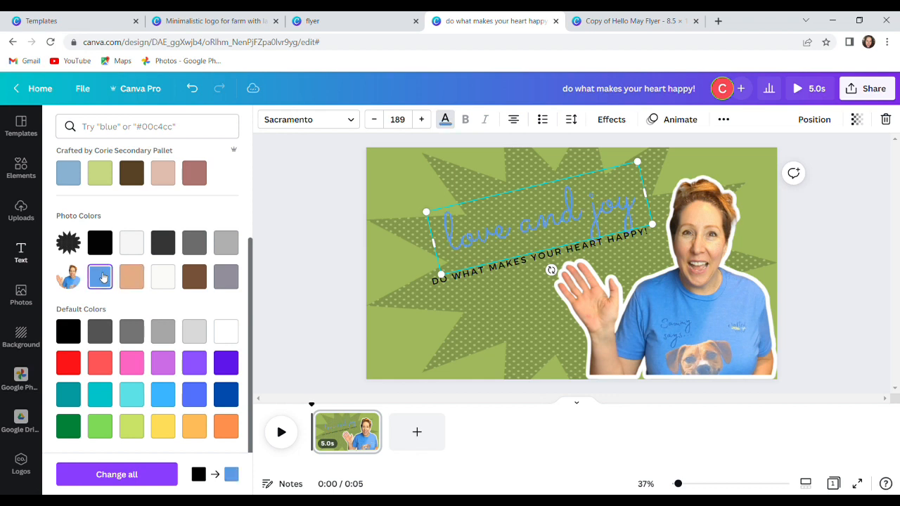
{"action": "left_click", "coordinate": [193, 277]}
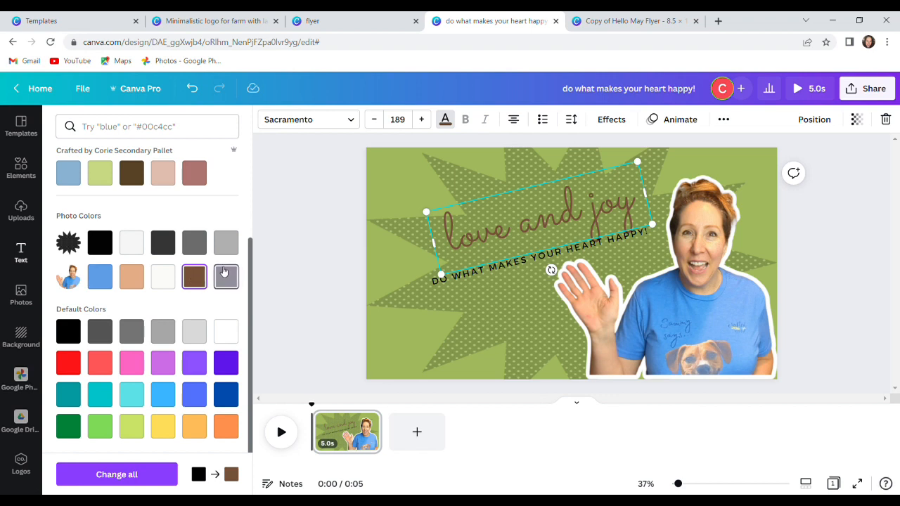
{"action": "left_click", "coordinate": [227, 277]}
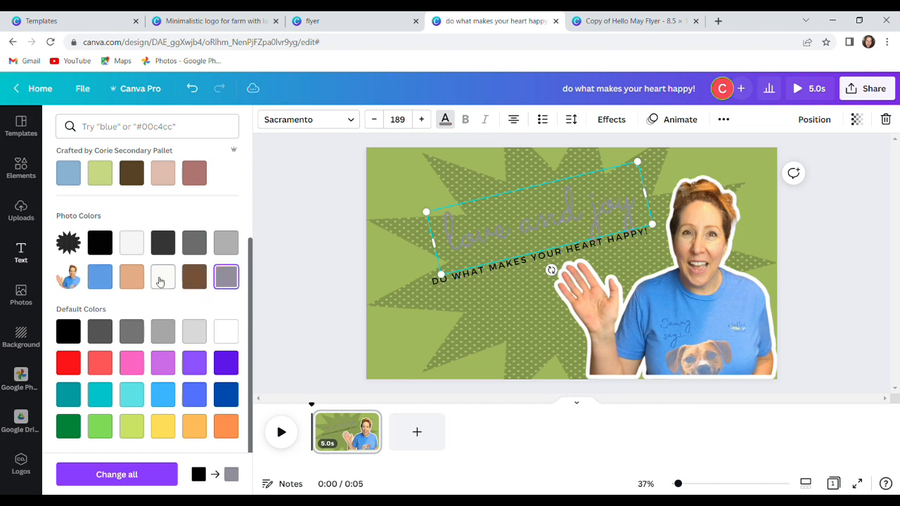
- Color the "love and joy" title with the light blue from the portrait's photo colors and deselect everything
{"action": "left_click", "coordinate": [101, 282]}
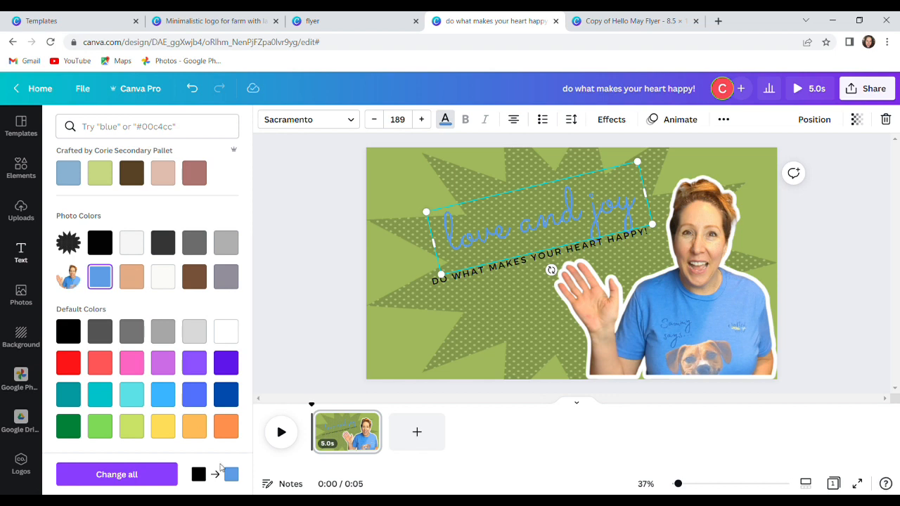
{"action": "scroll", "coordinate": [211, 246], "scroll_direction": "up", "scroll_amount": 1}
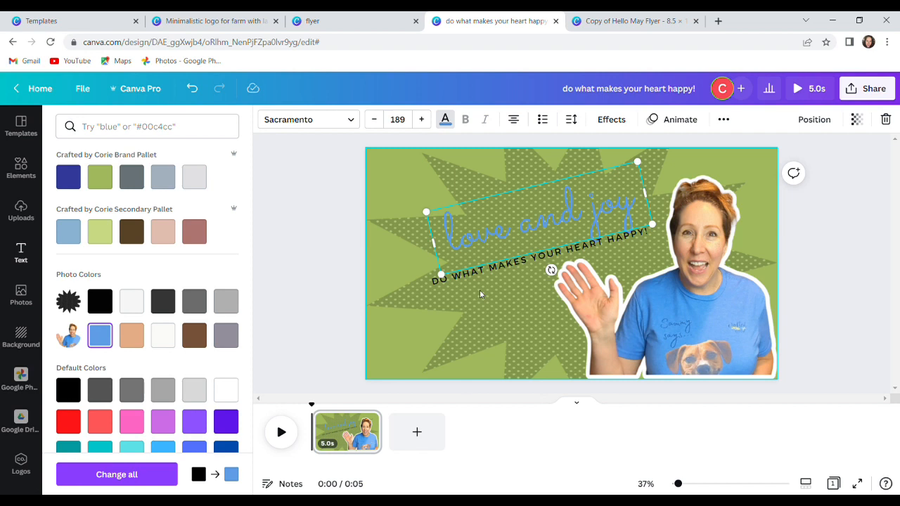
{"action": "left_click", "coordinate": [813, 226]}
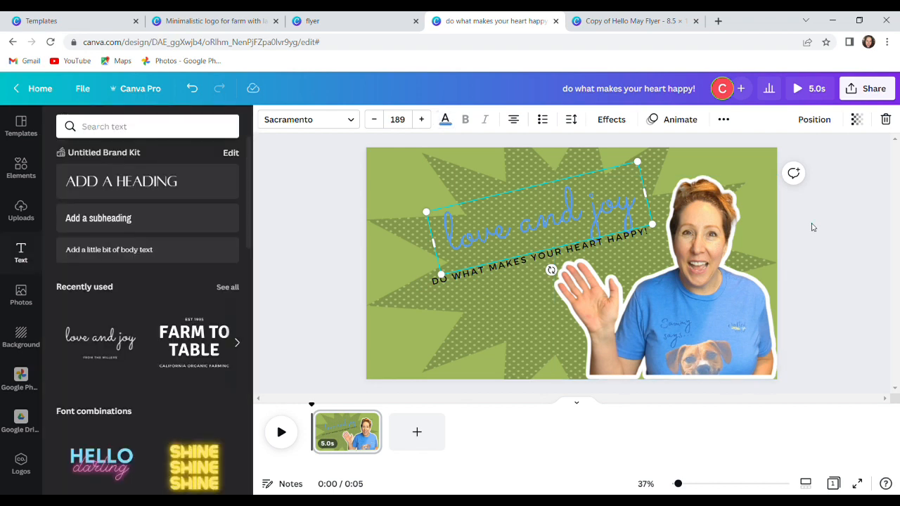
{"action": "left_click", "coordinate": [718, 164]}
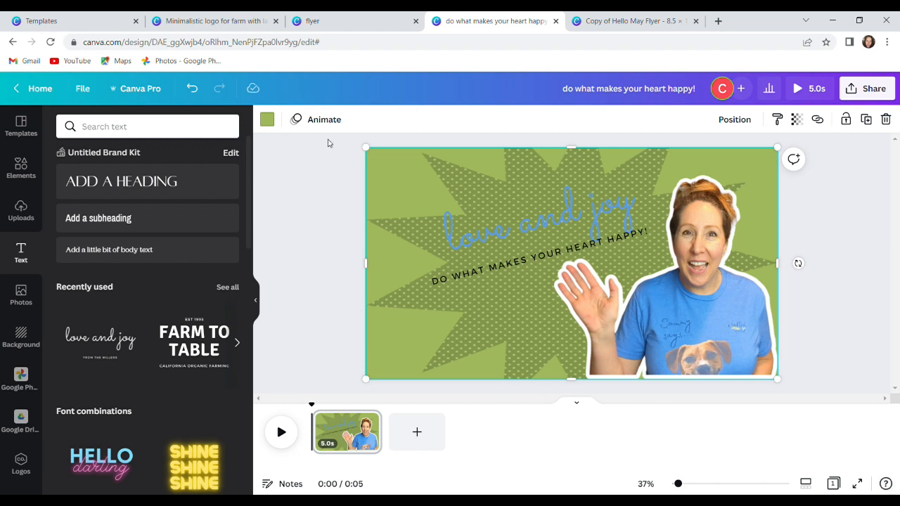
{"action": "left_click", "coordinate": [817, 242]}
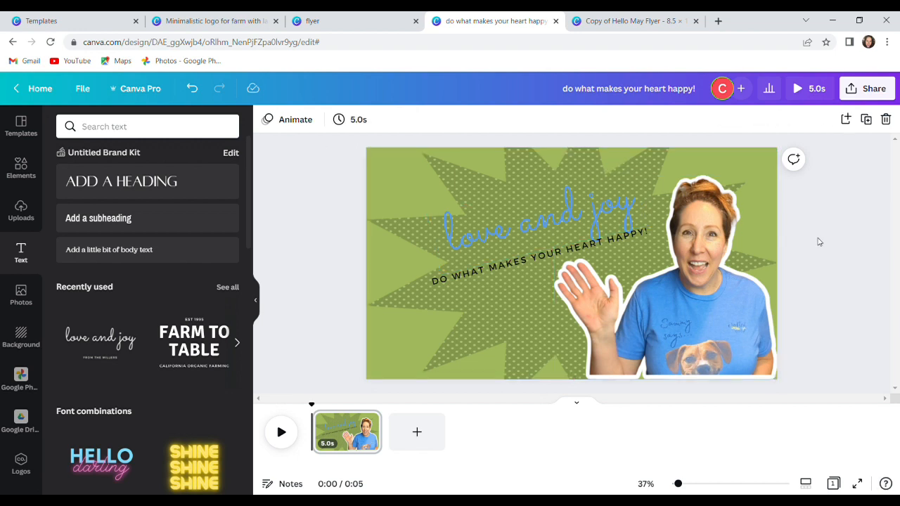